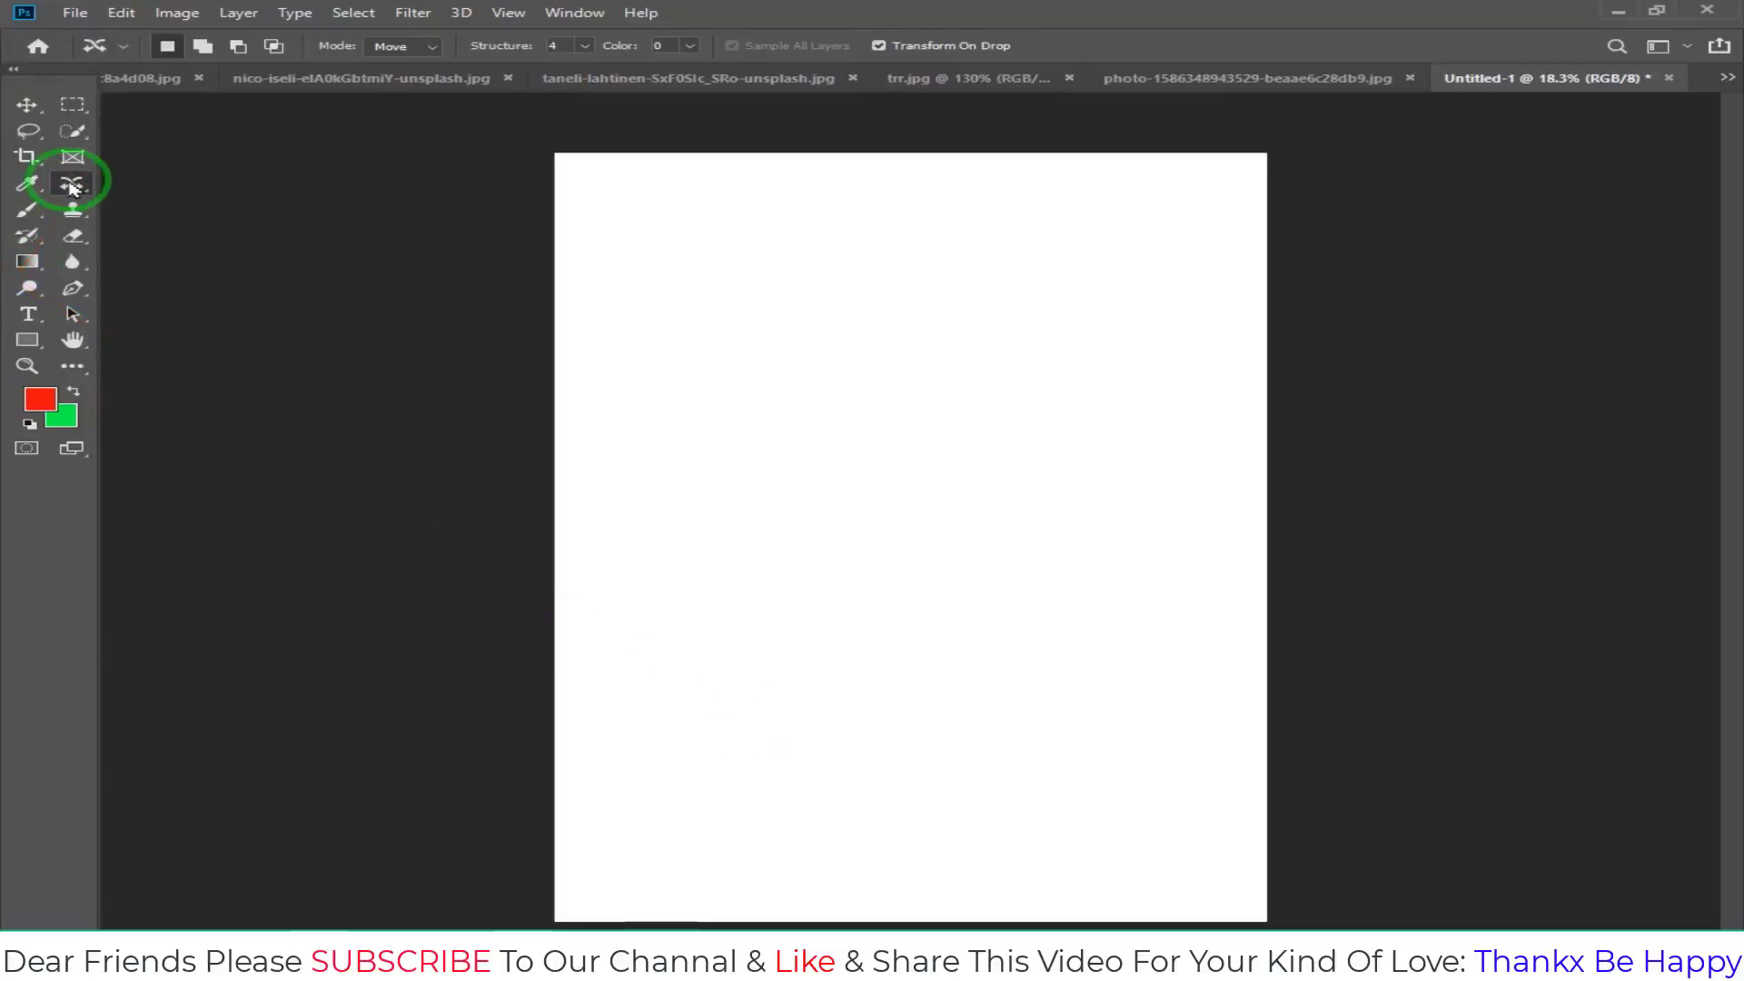
- Fill the blank Untitled-1 page with the red foreground colour in Normal mode
right_click(71, 188)
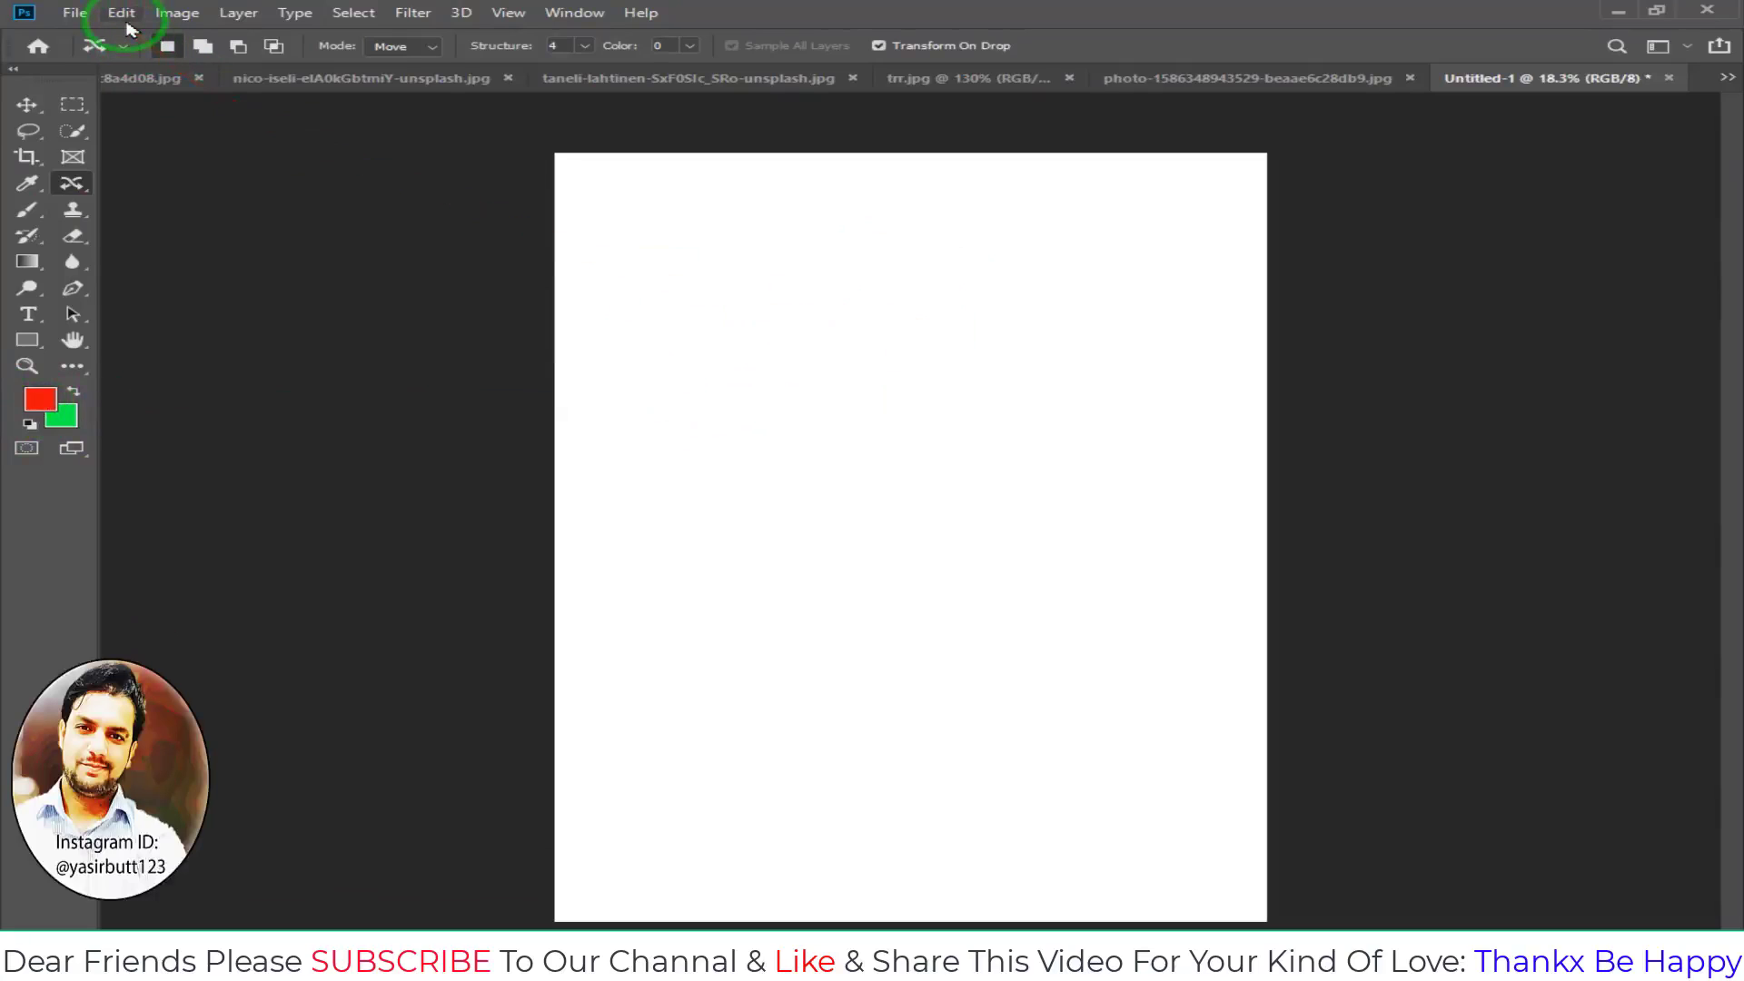
click(124, 14)
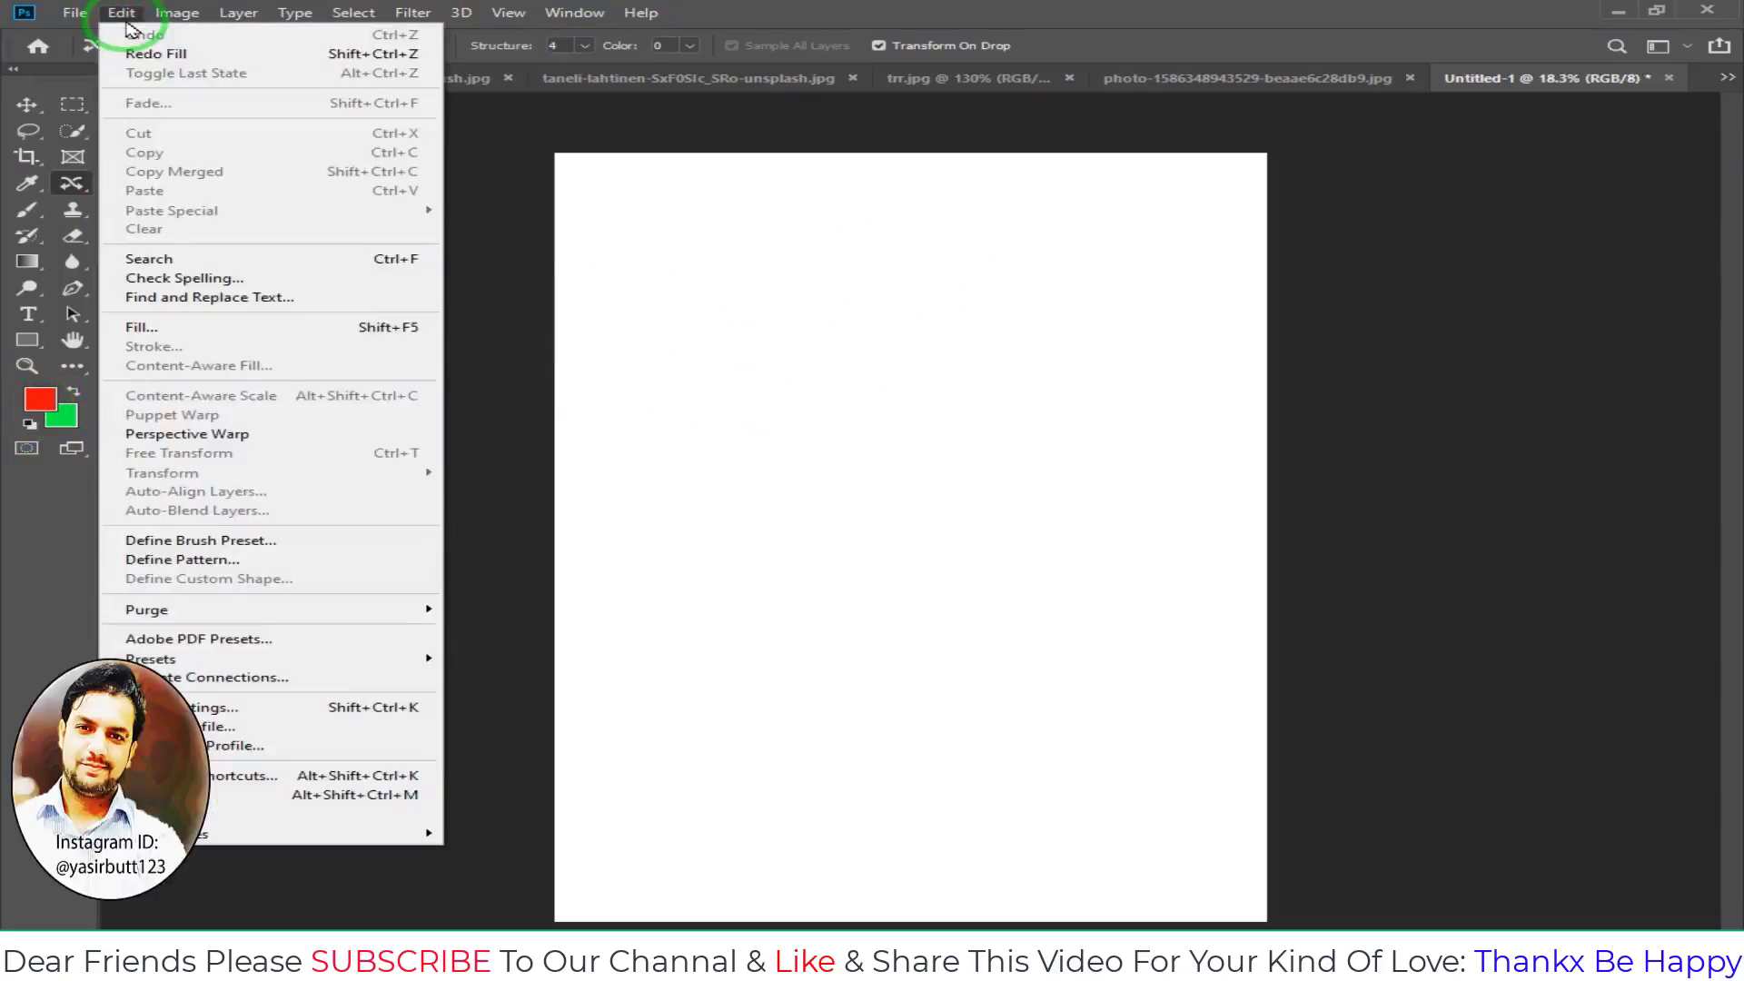
click(393, 329)
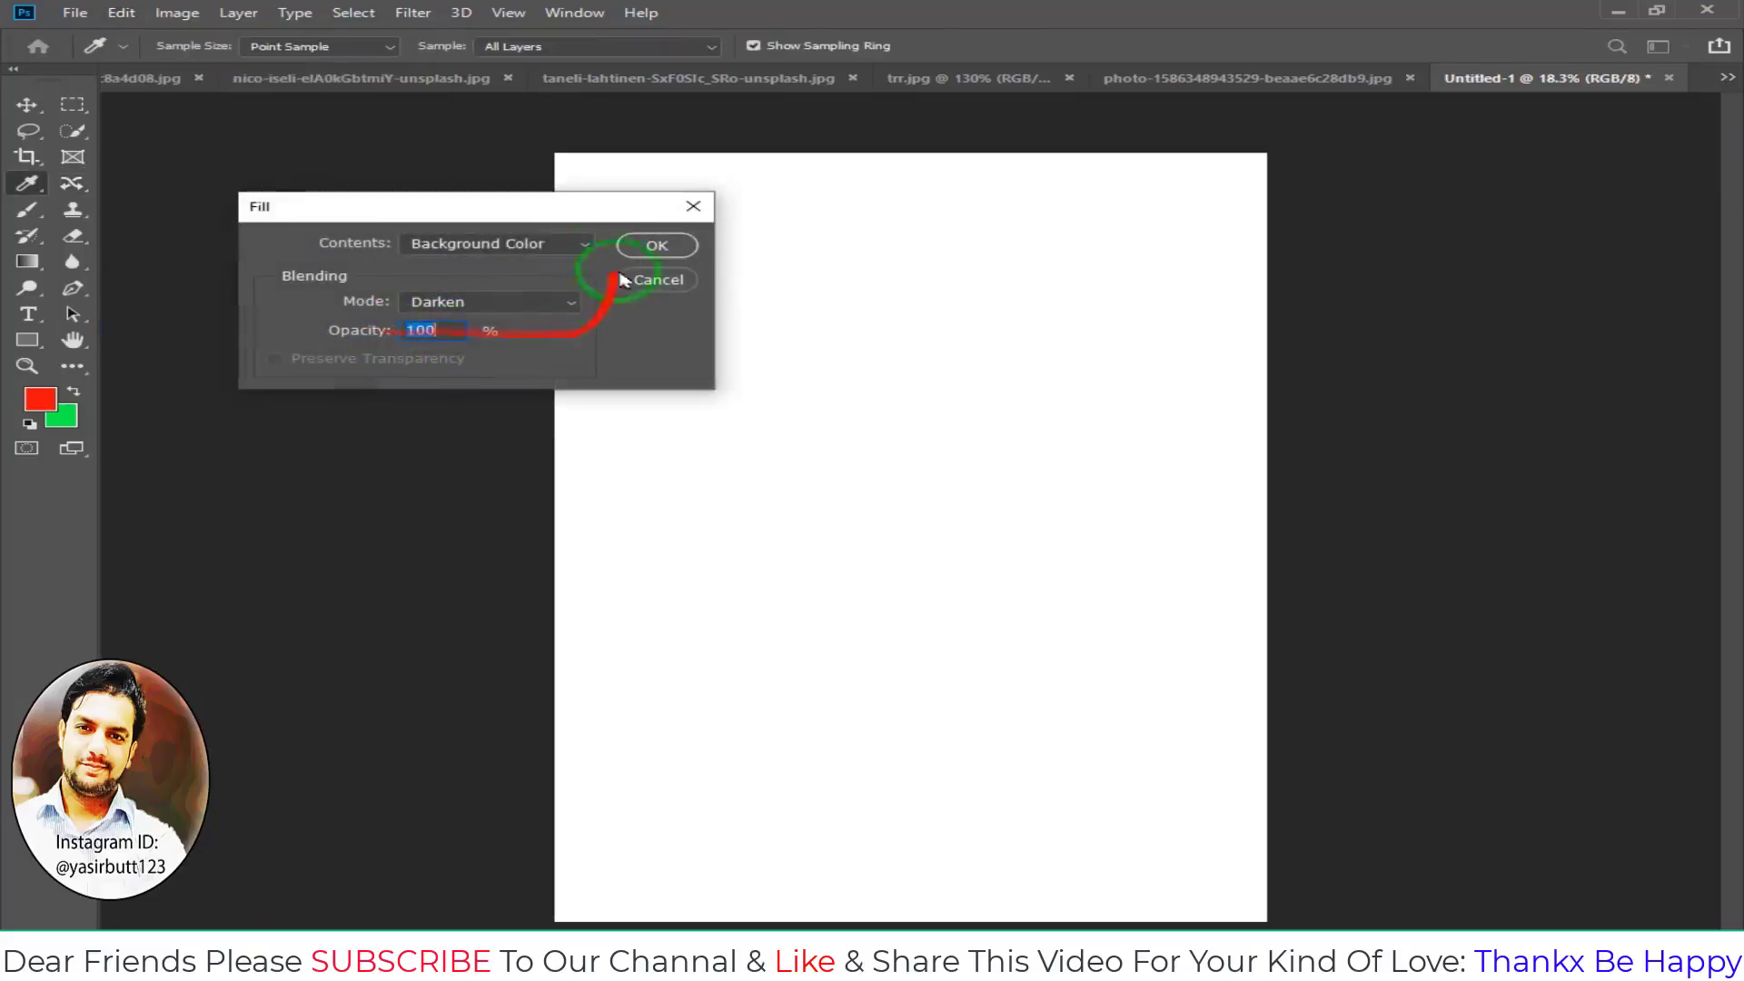
click(584, 244)
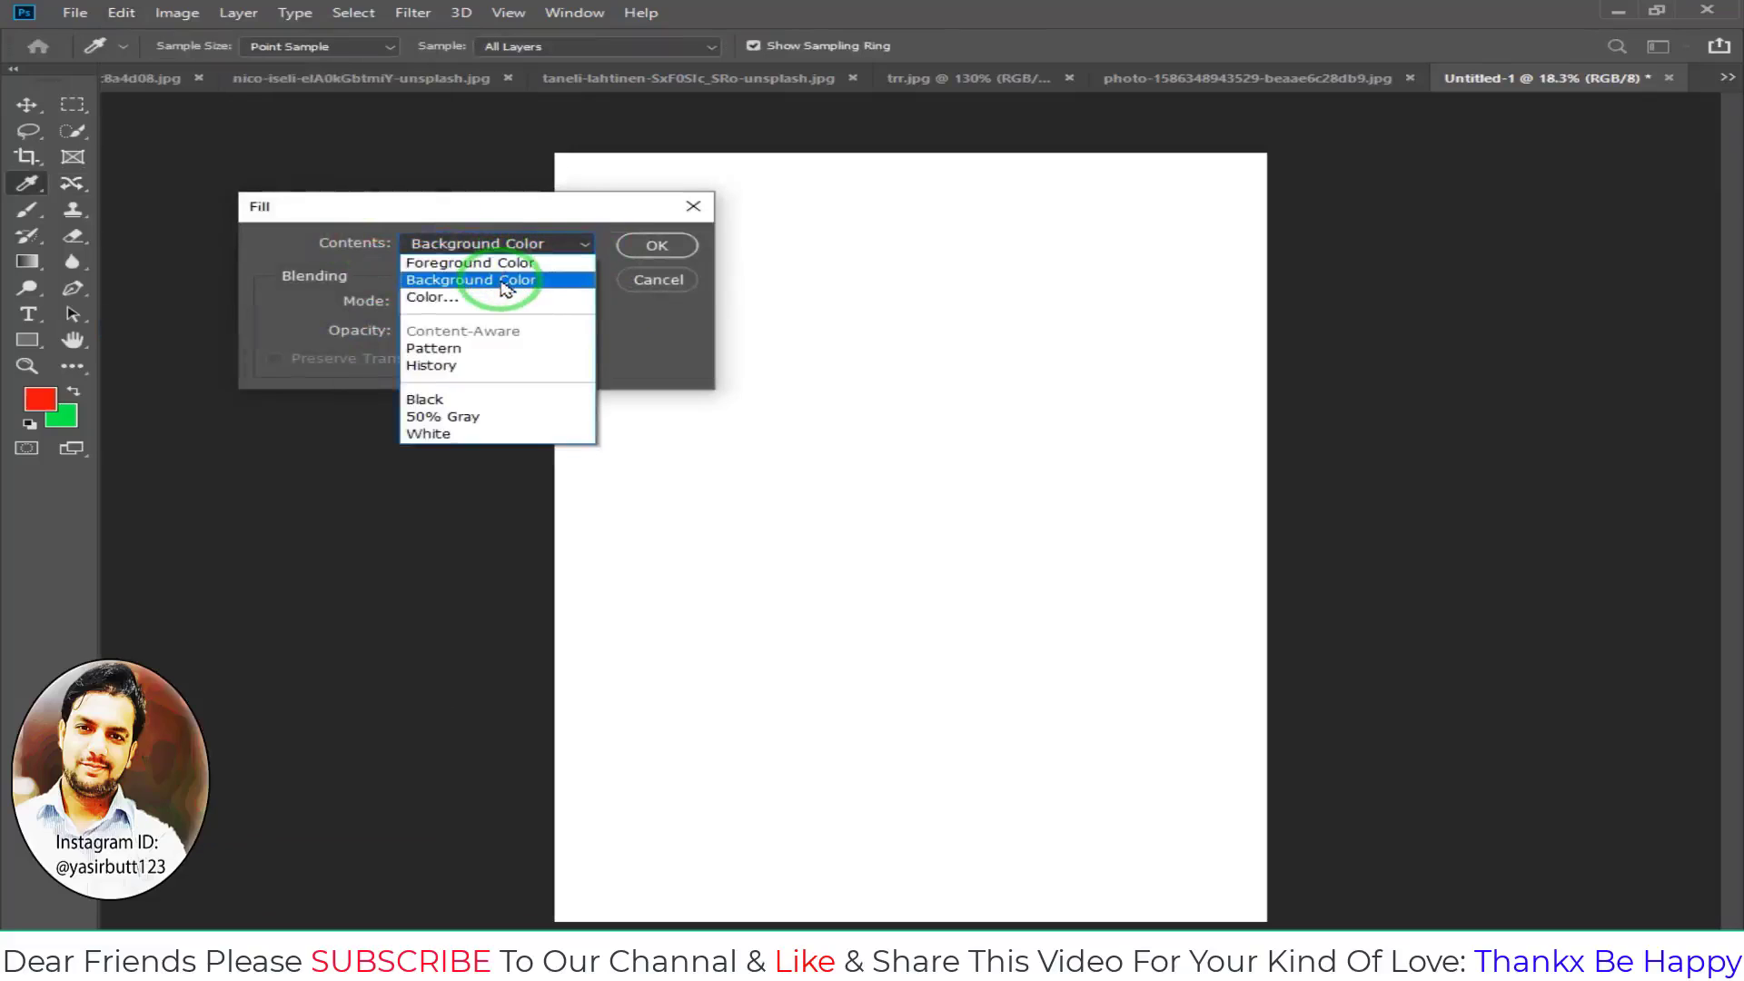
click(498, 263)
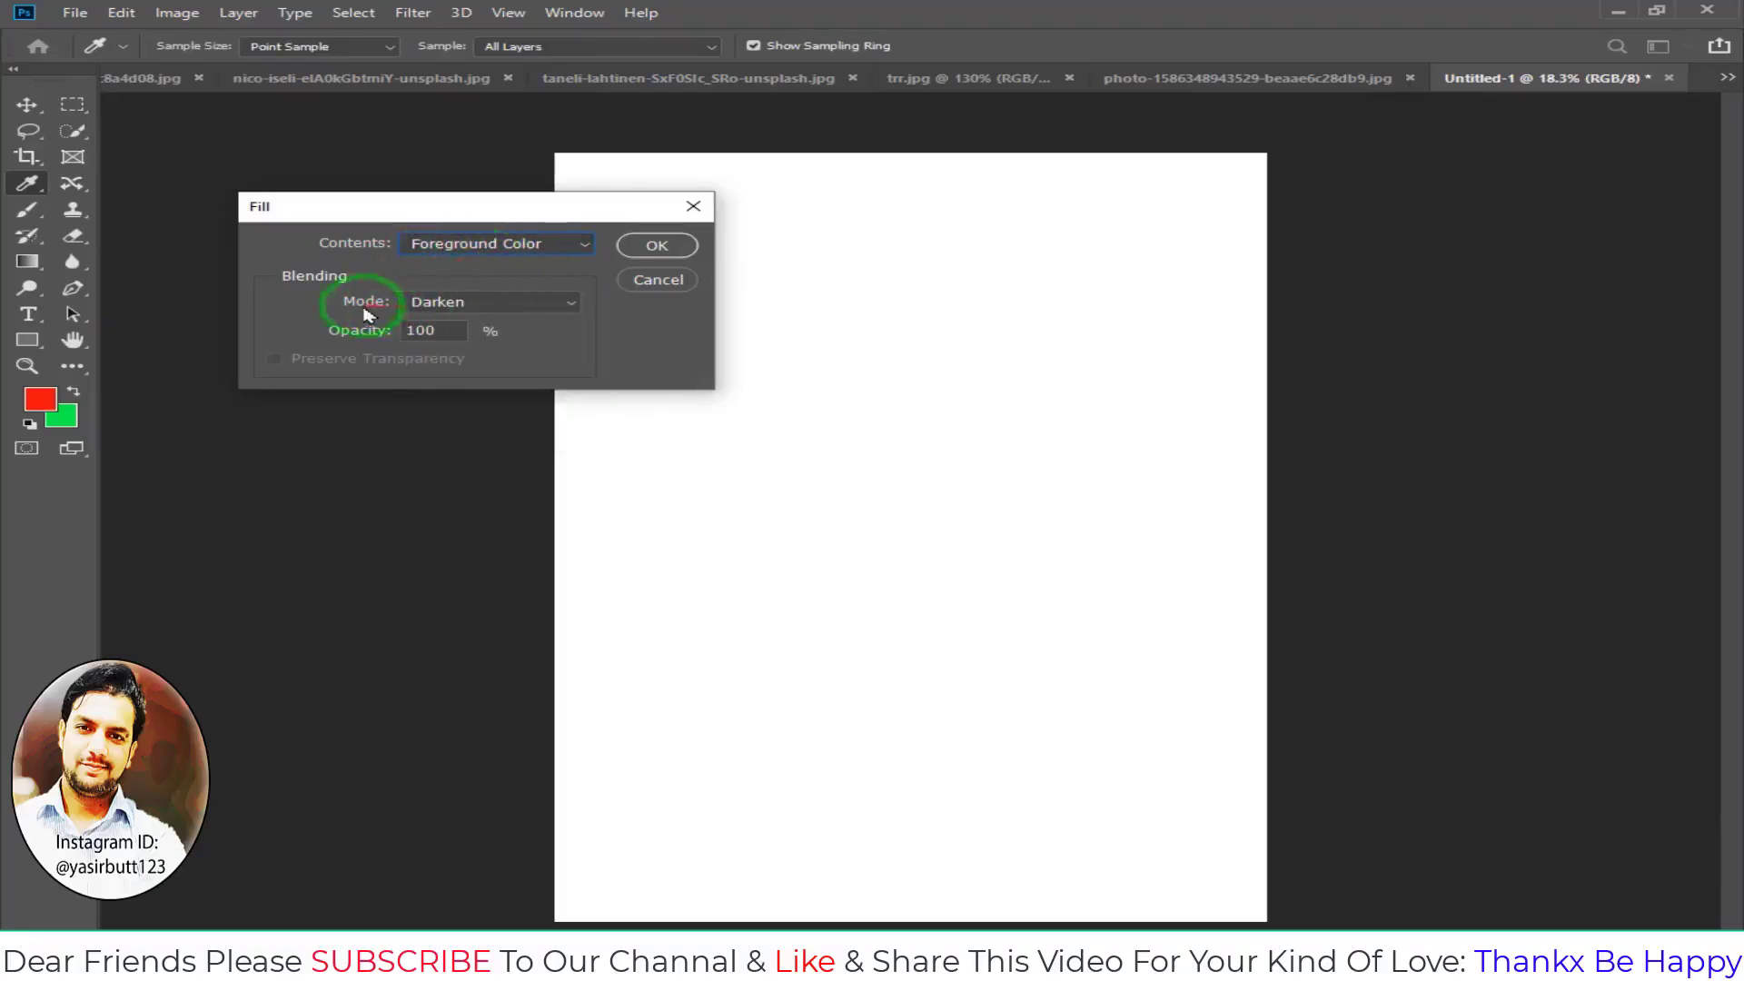
click(570, 309)
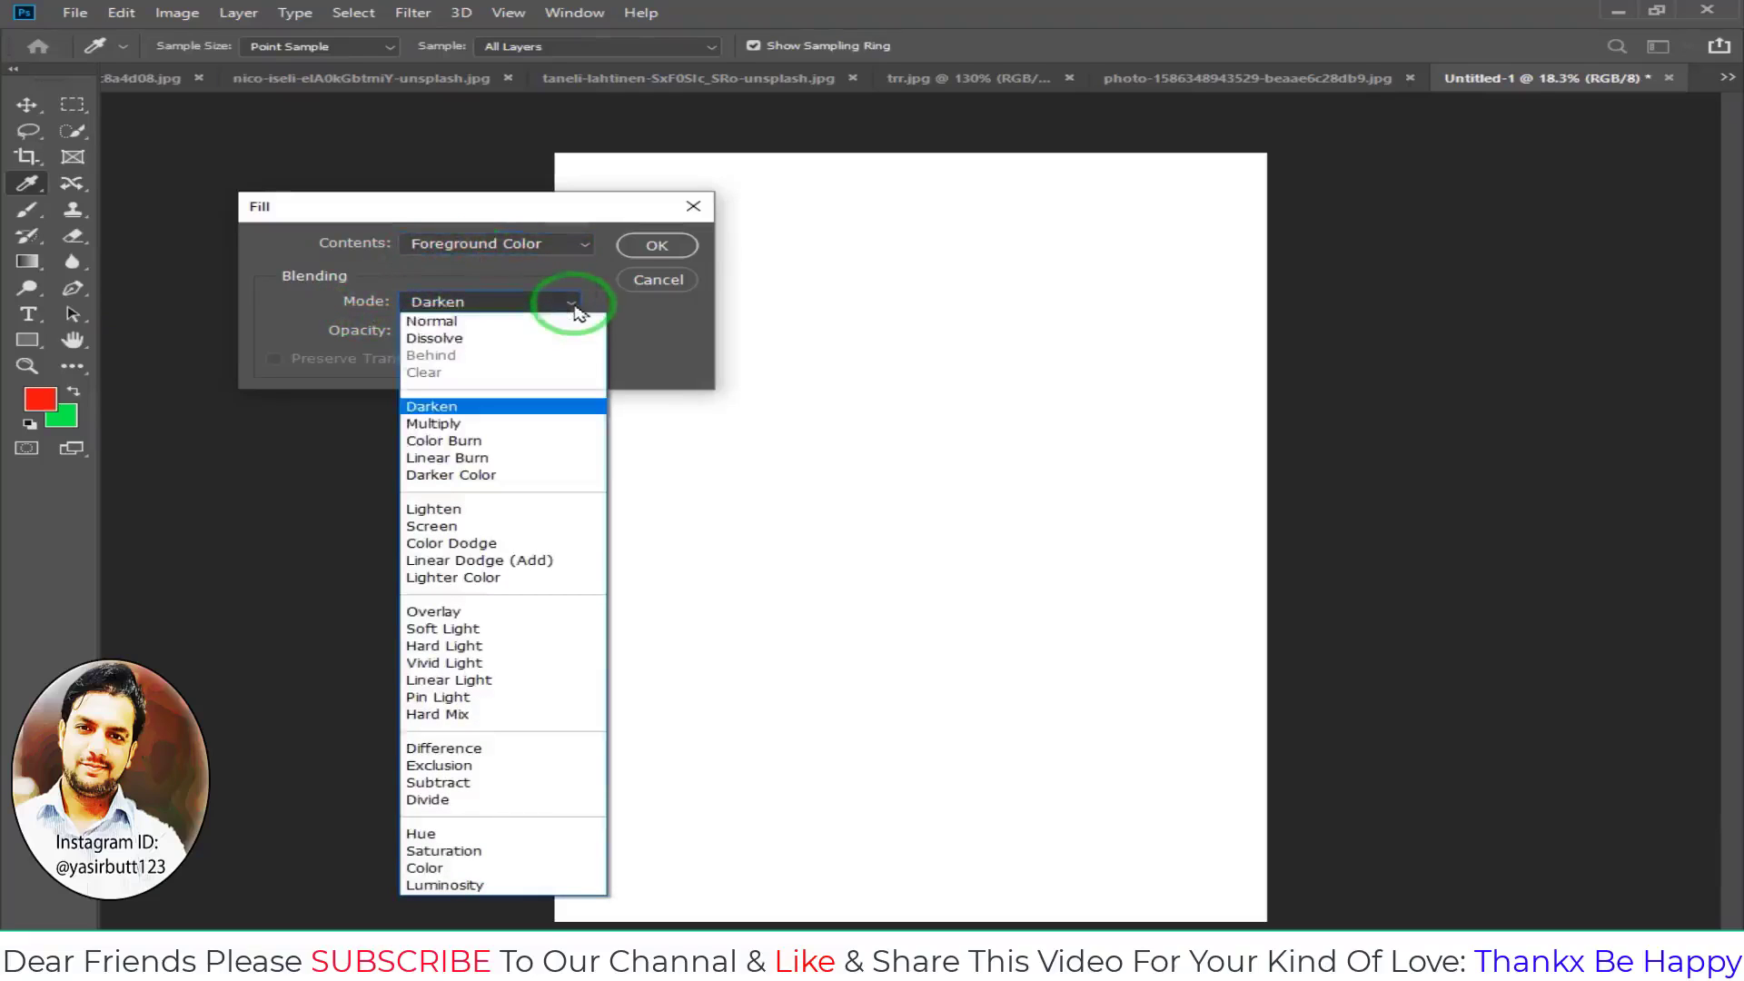
click(501, 325)
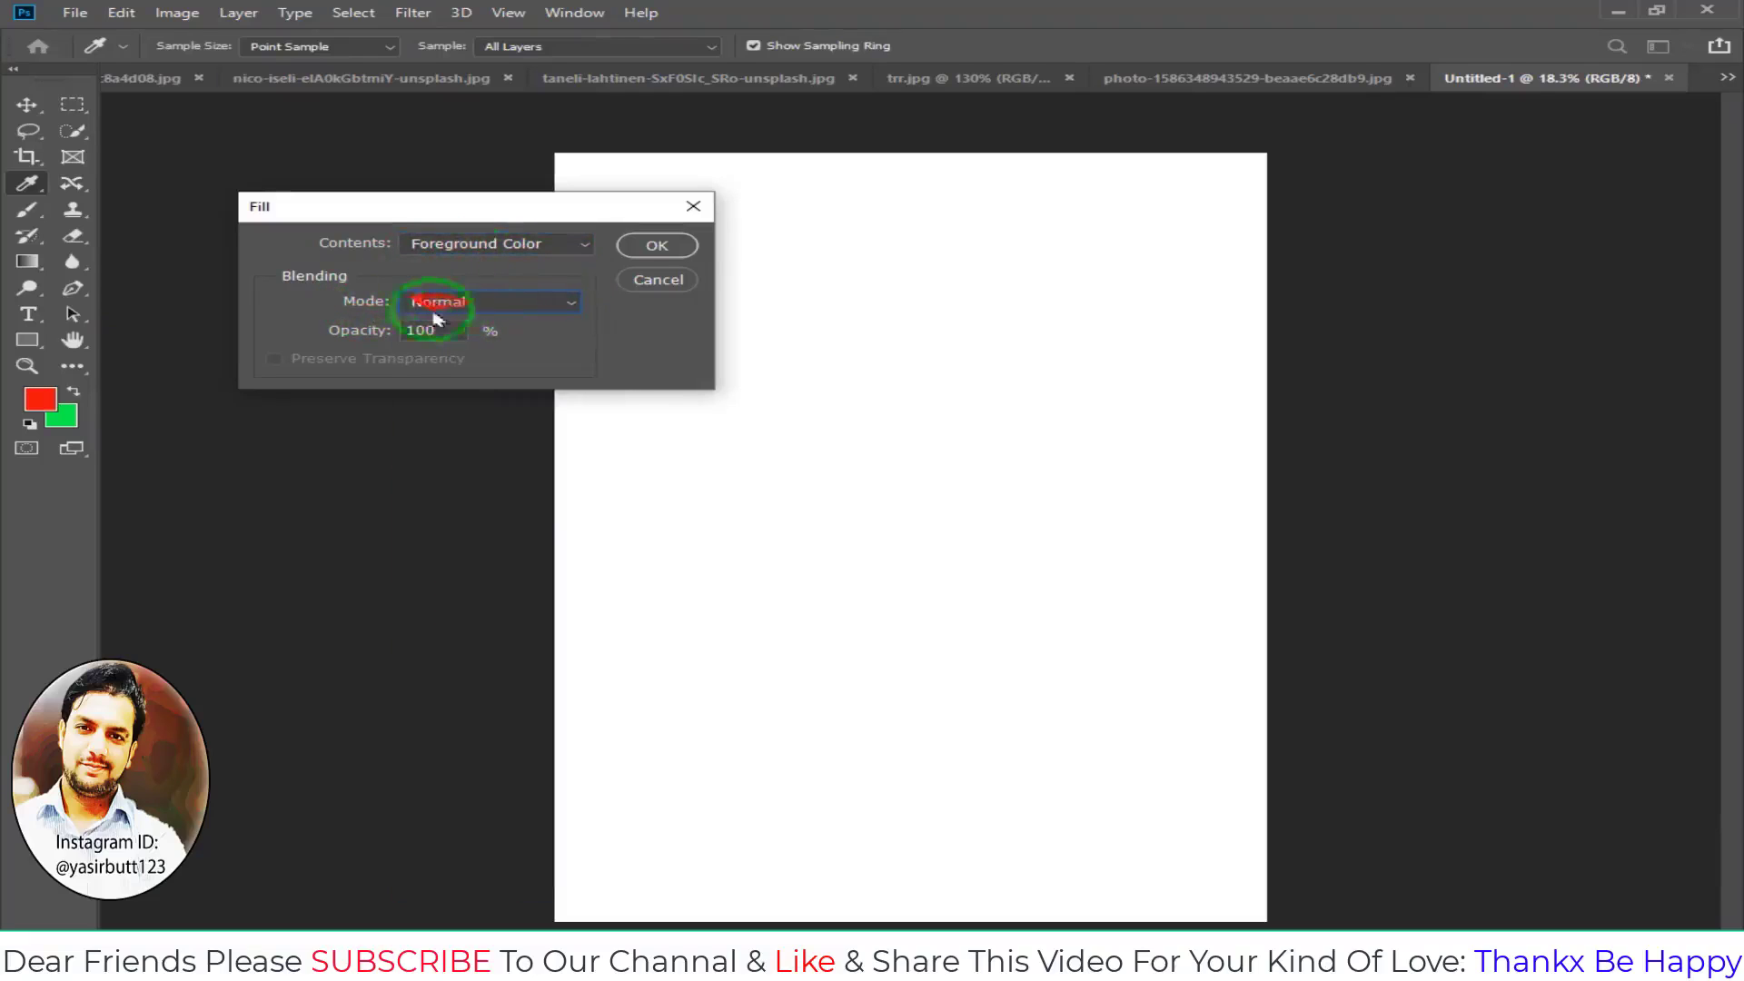
drag(501, 325, 796, 374)
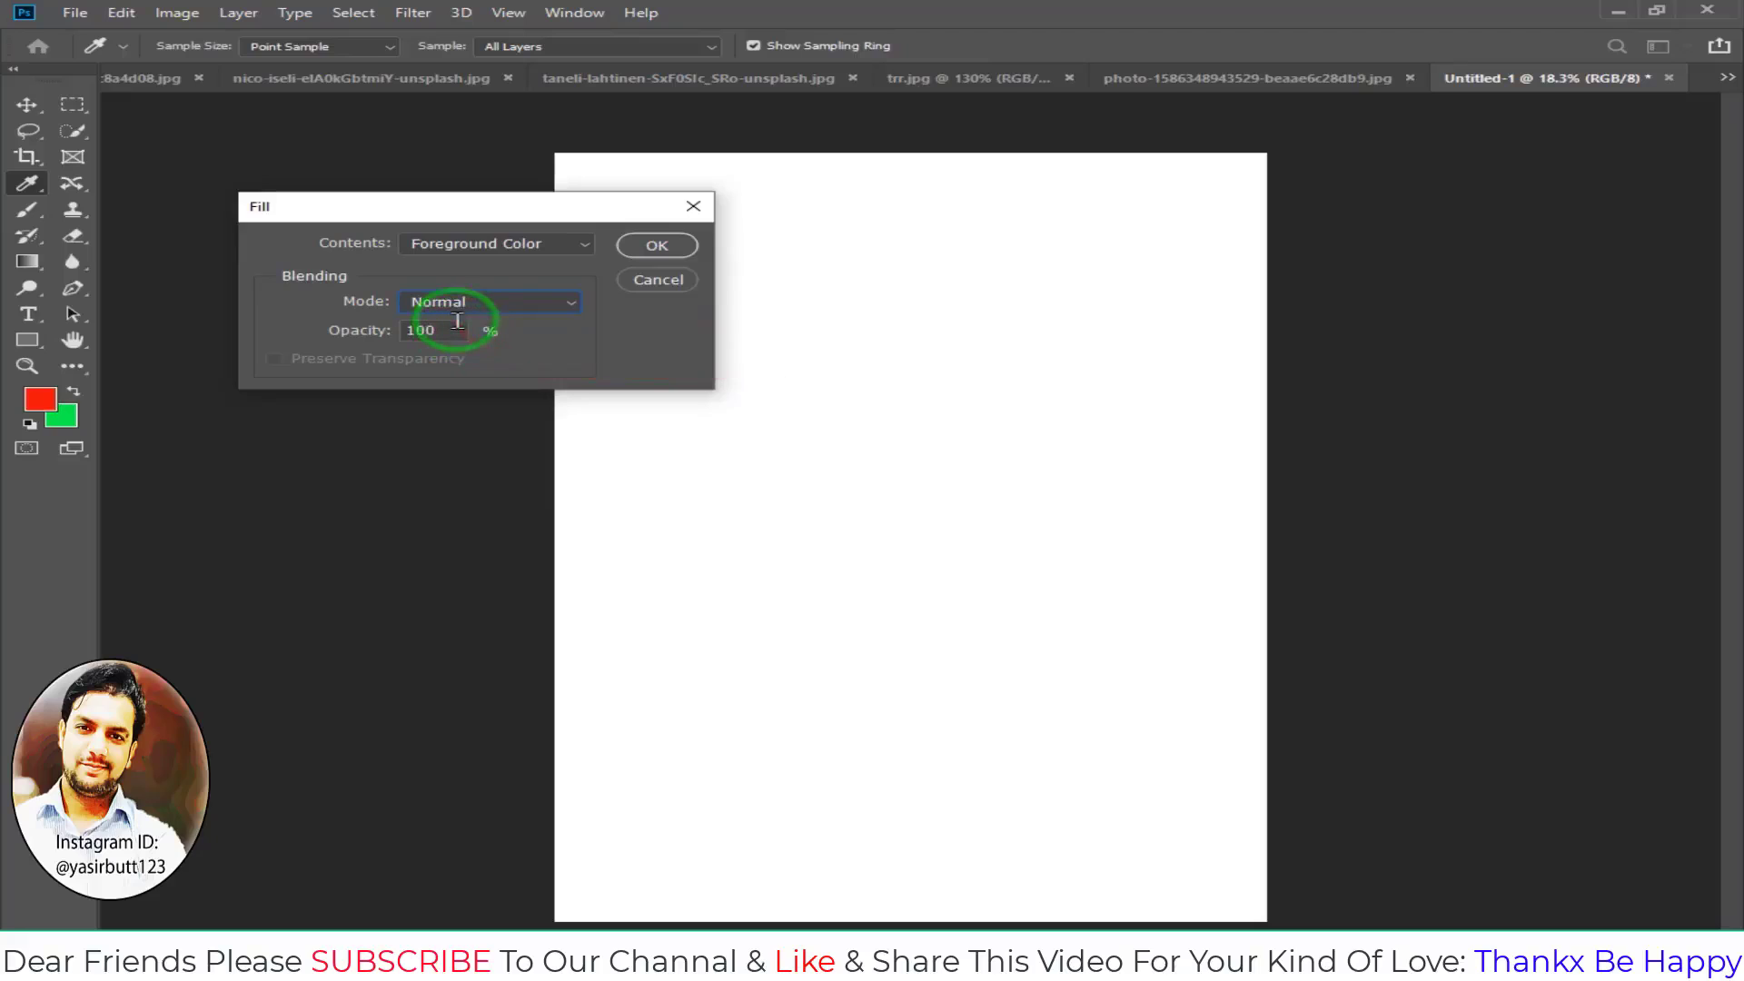
click(656, 245)
key(j)
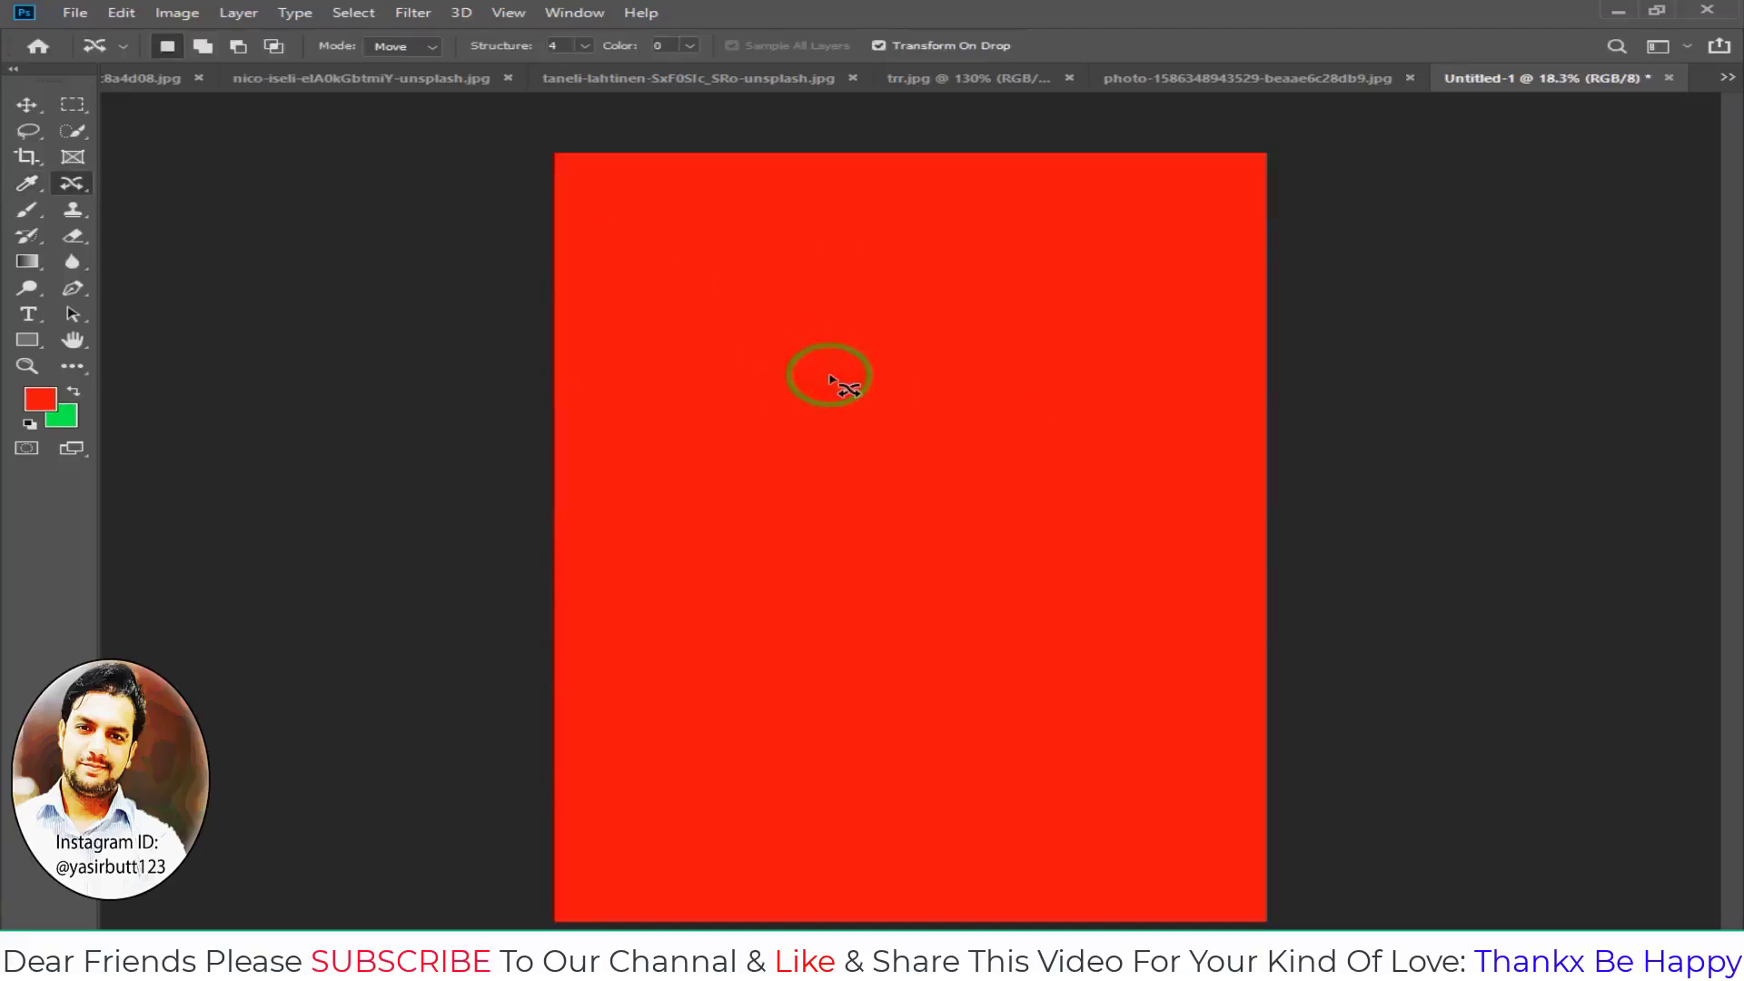
- Undo the red fill, reopen Fill and cancel it, then close Untitled-1
key(ctrl+z)
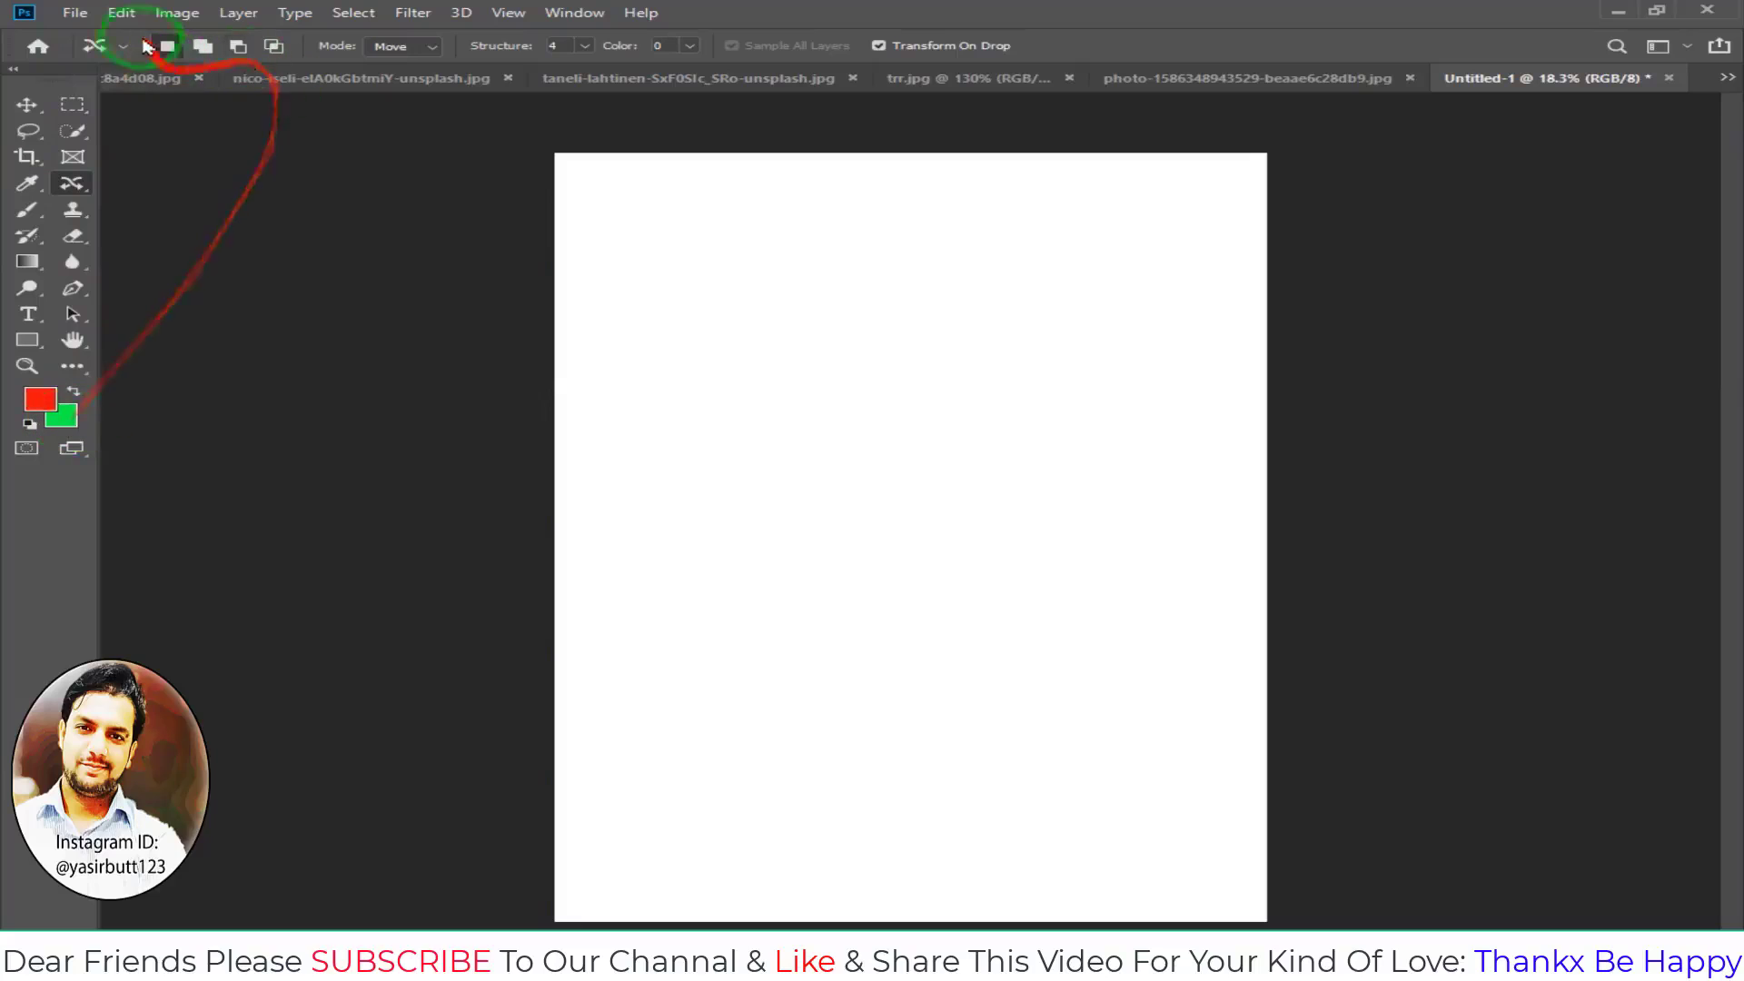
click(122, 12)
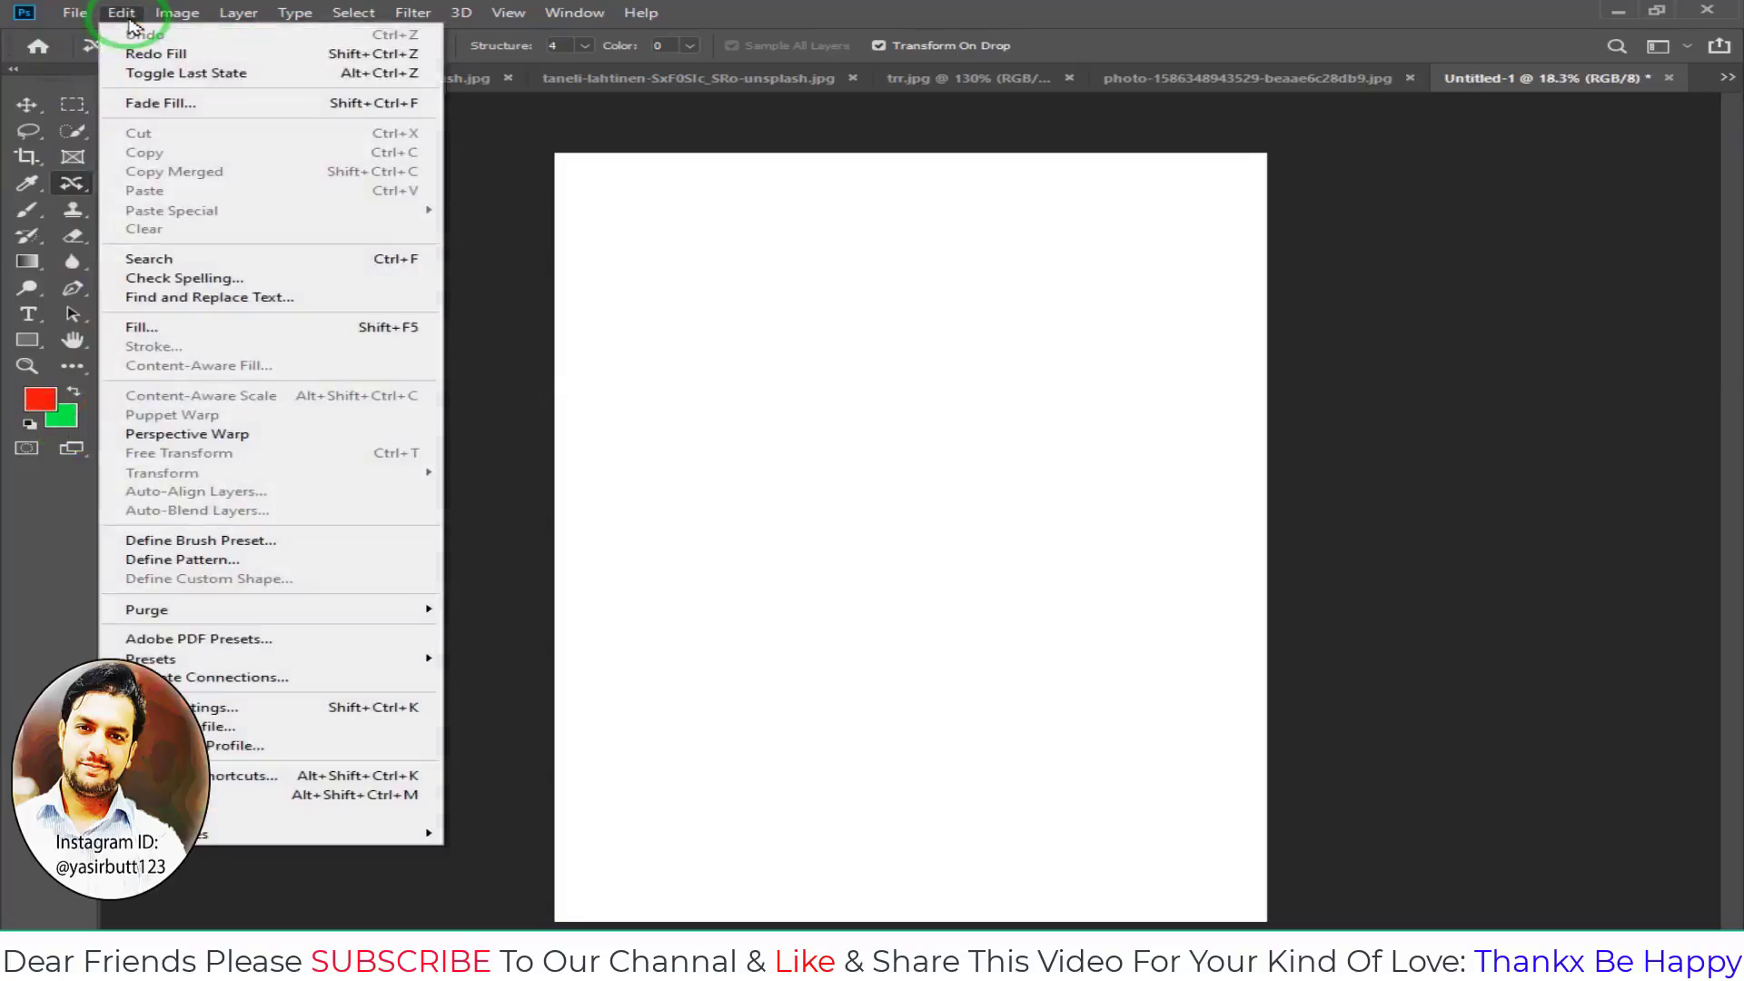
click(175, 327)
drag(452, 215, 597, 219)
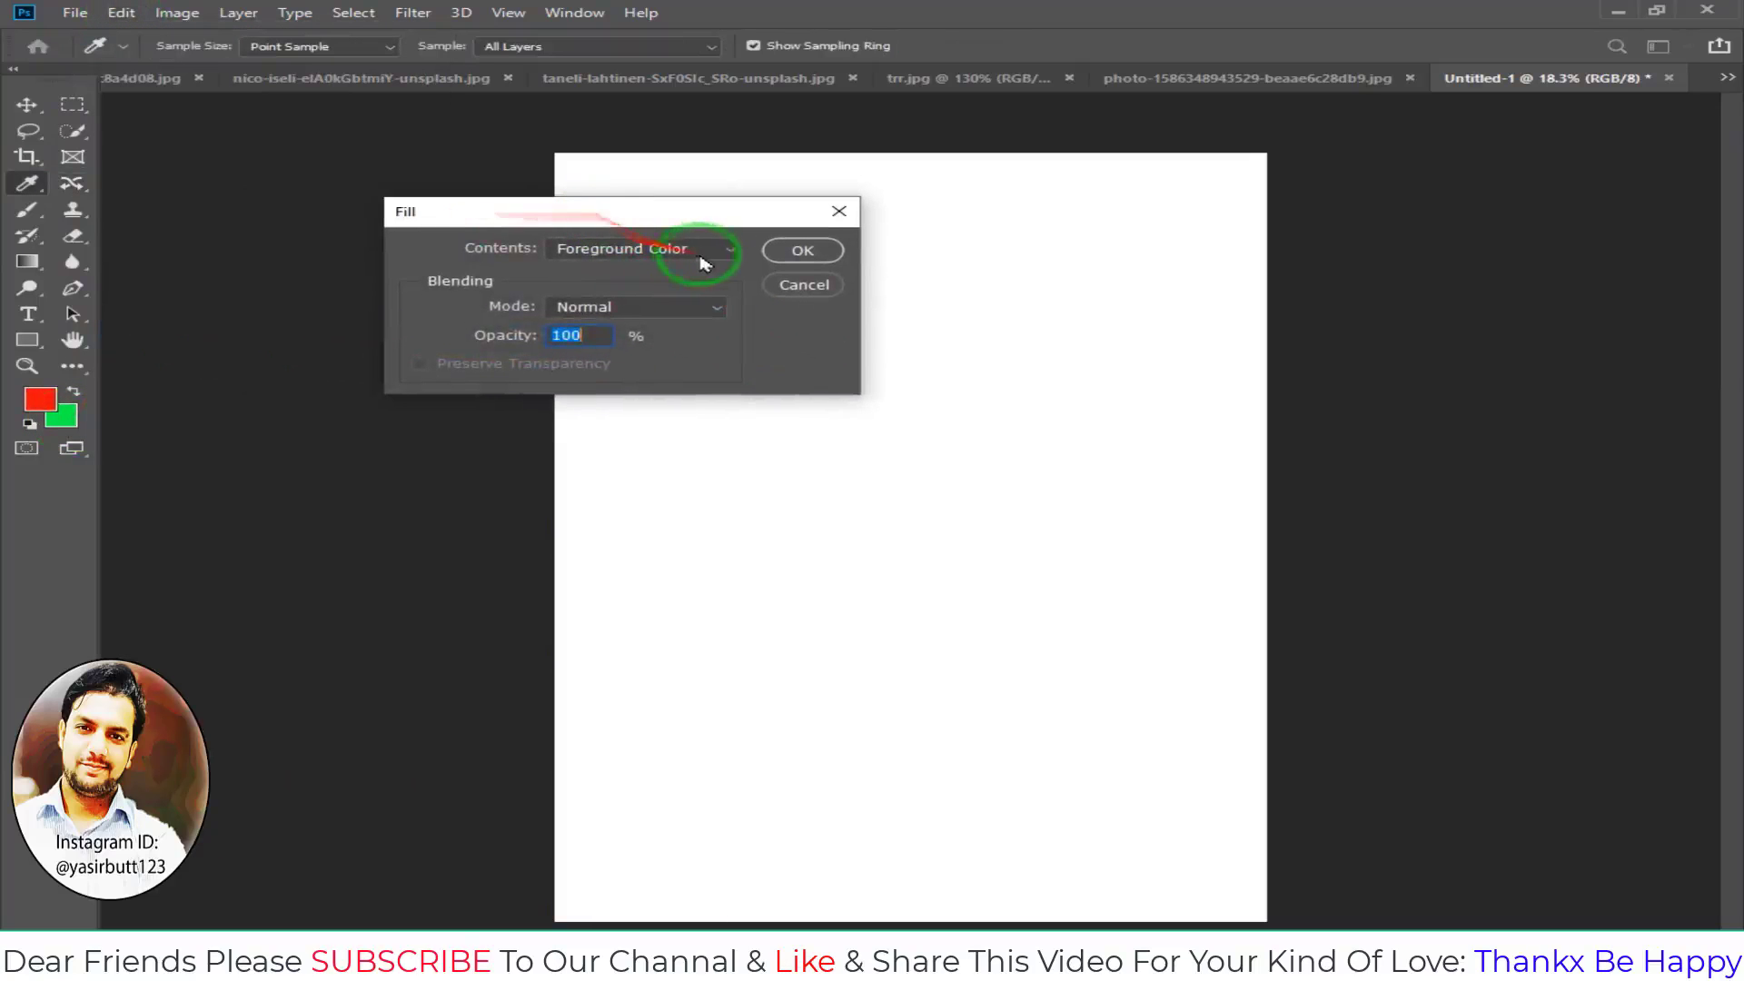
click(712, 248)
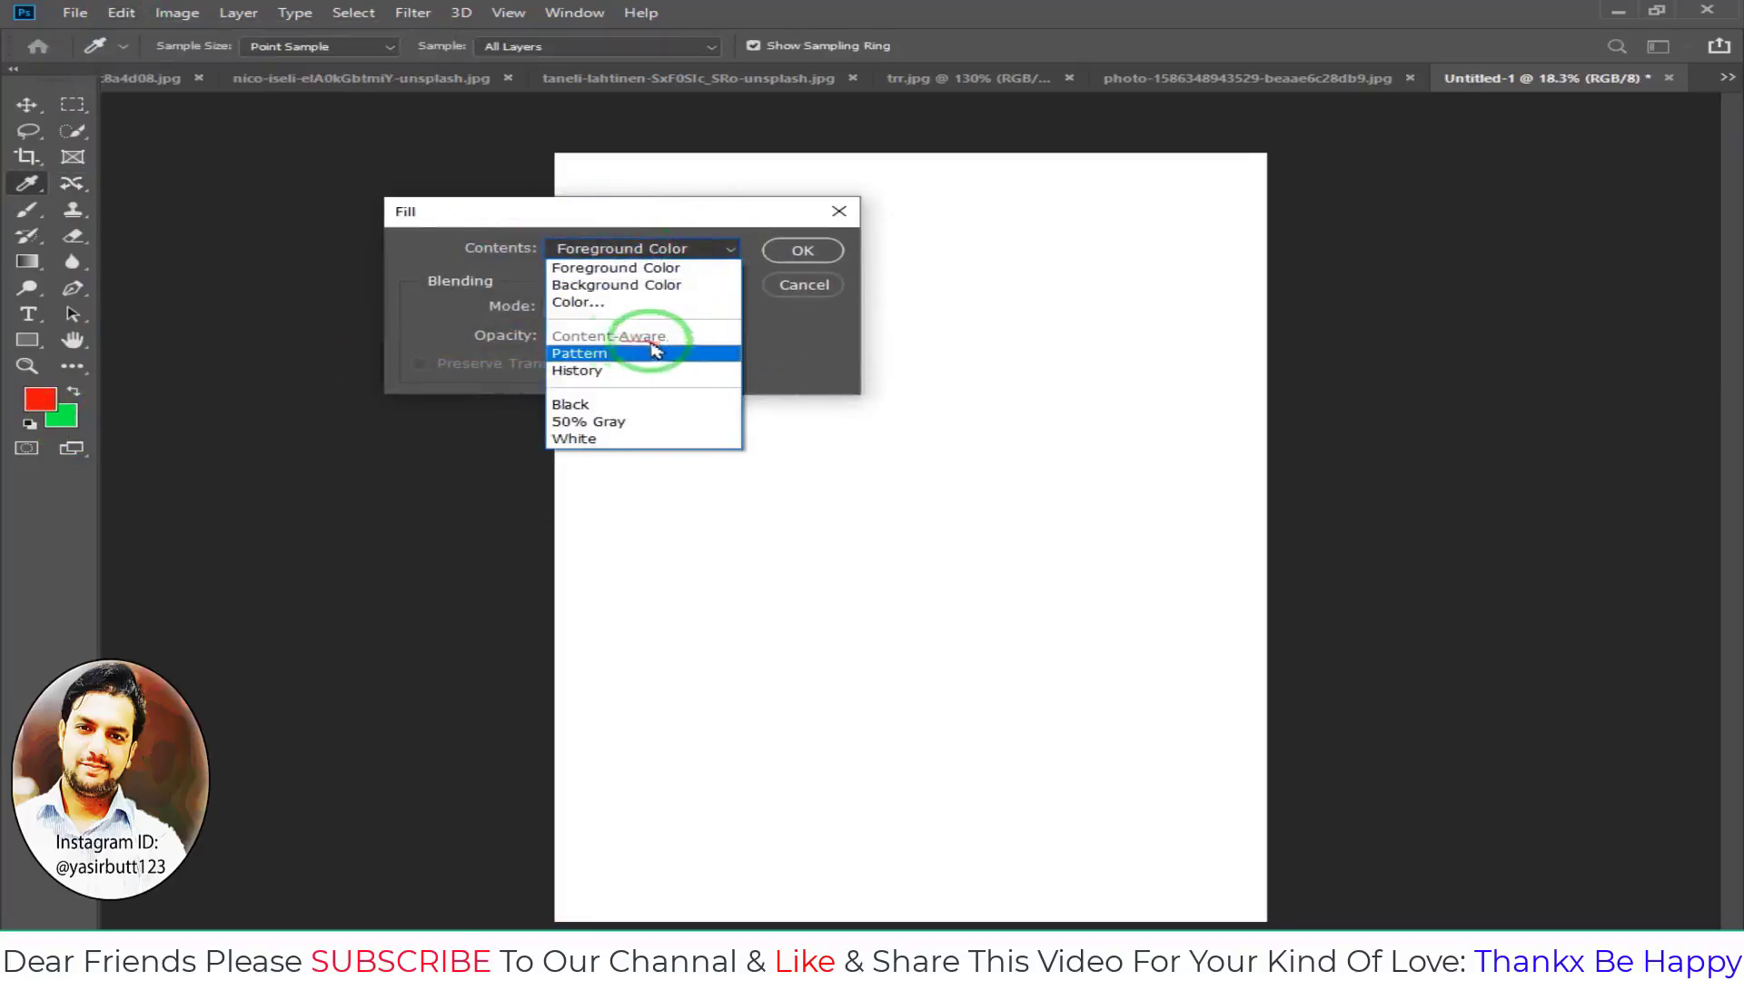
click(805, 284)
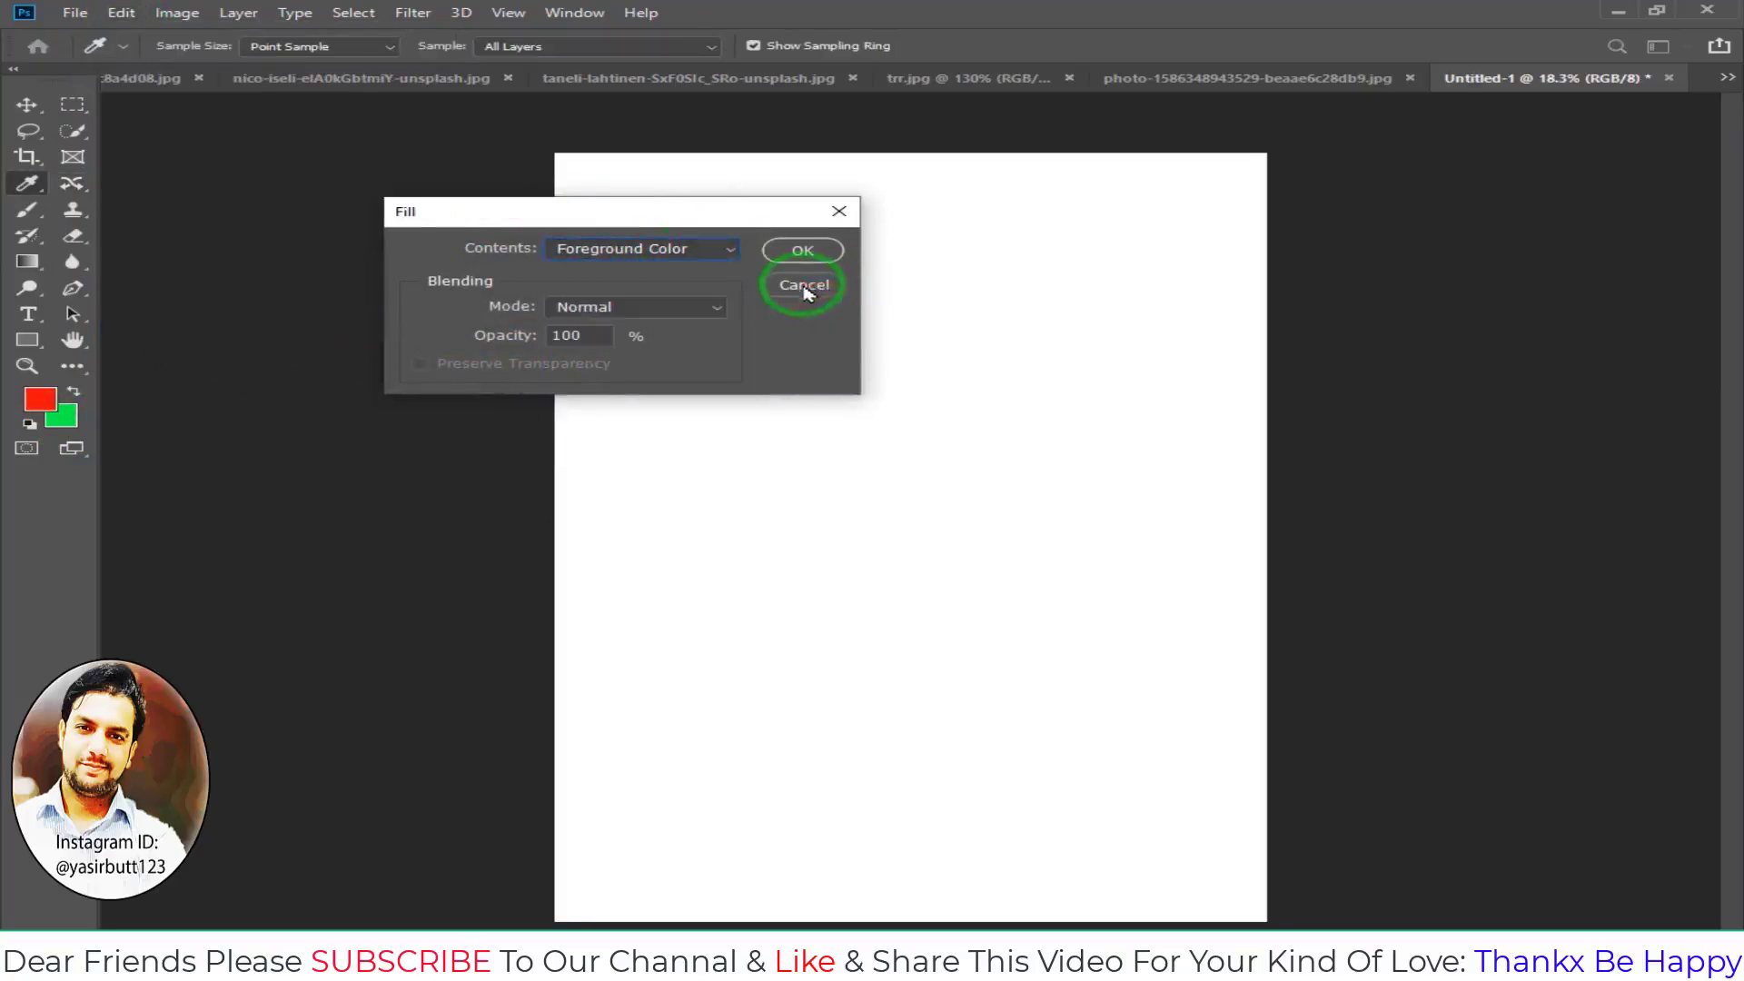
click(1668, 78)
- Discard Untitled-1 without saving and zoom out to see the whole snow photo
click(858, 382)
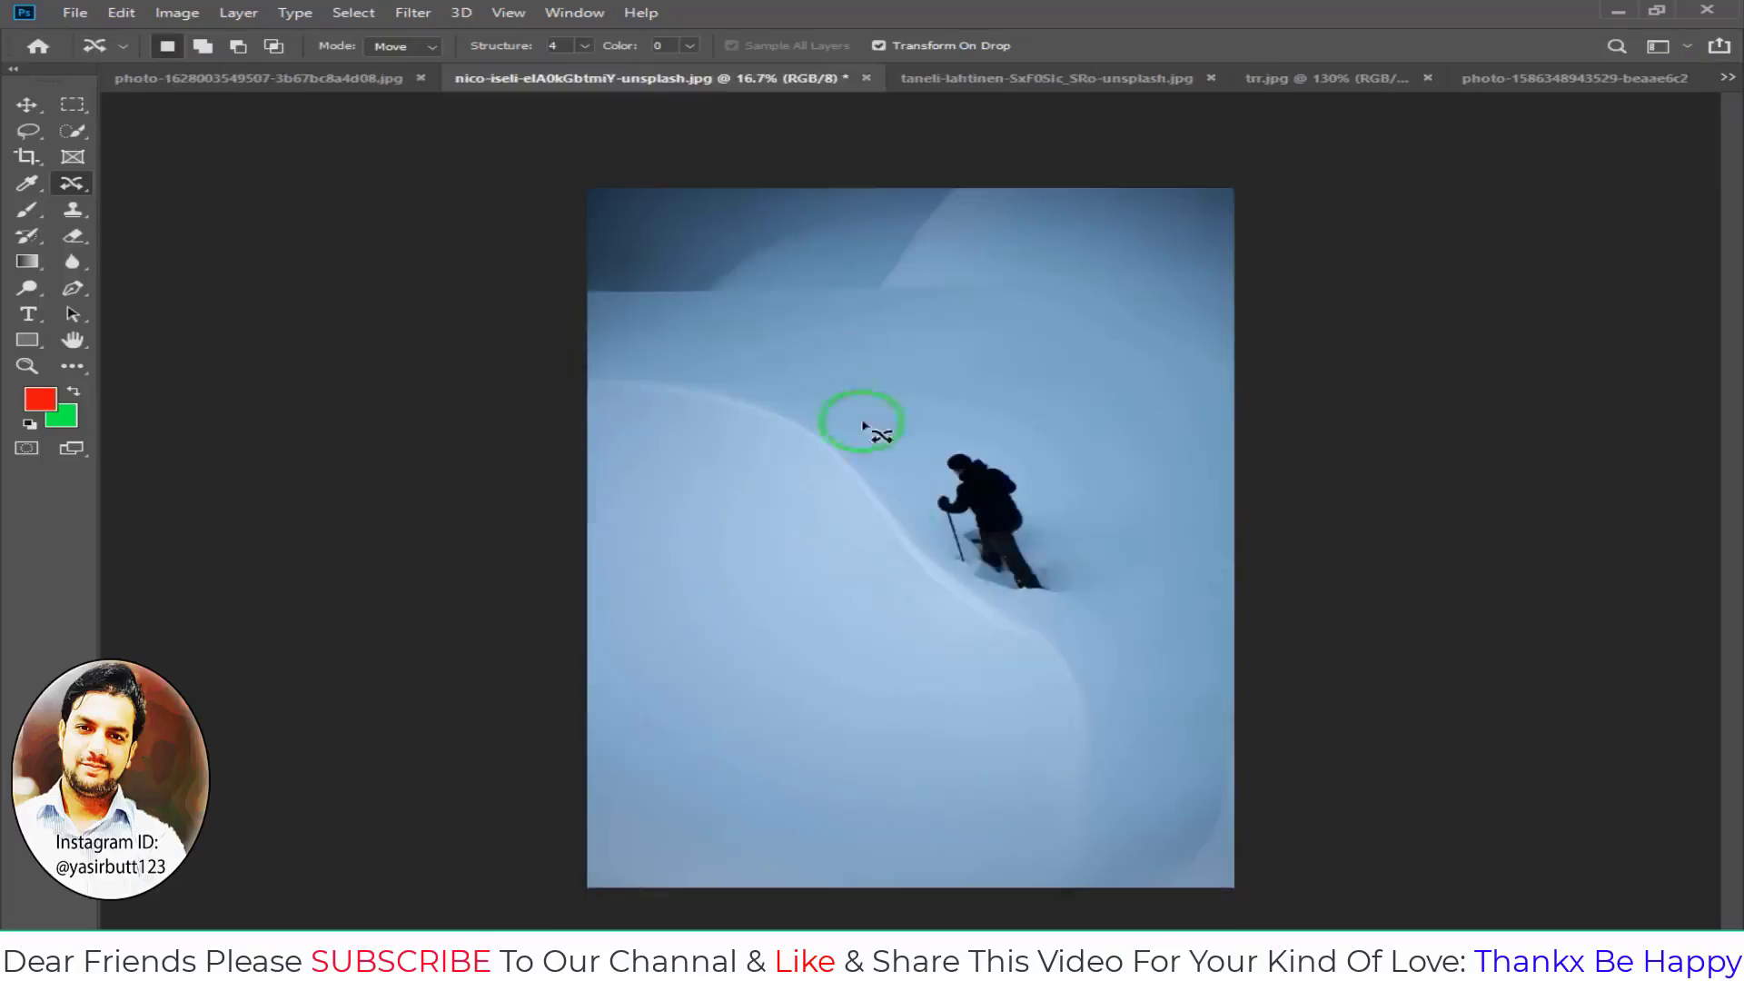
mouse_move(956, 570)
mouse_down()
mouse_move(1003, 607)
mouse_move(1042, 562)
mouse_up()
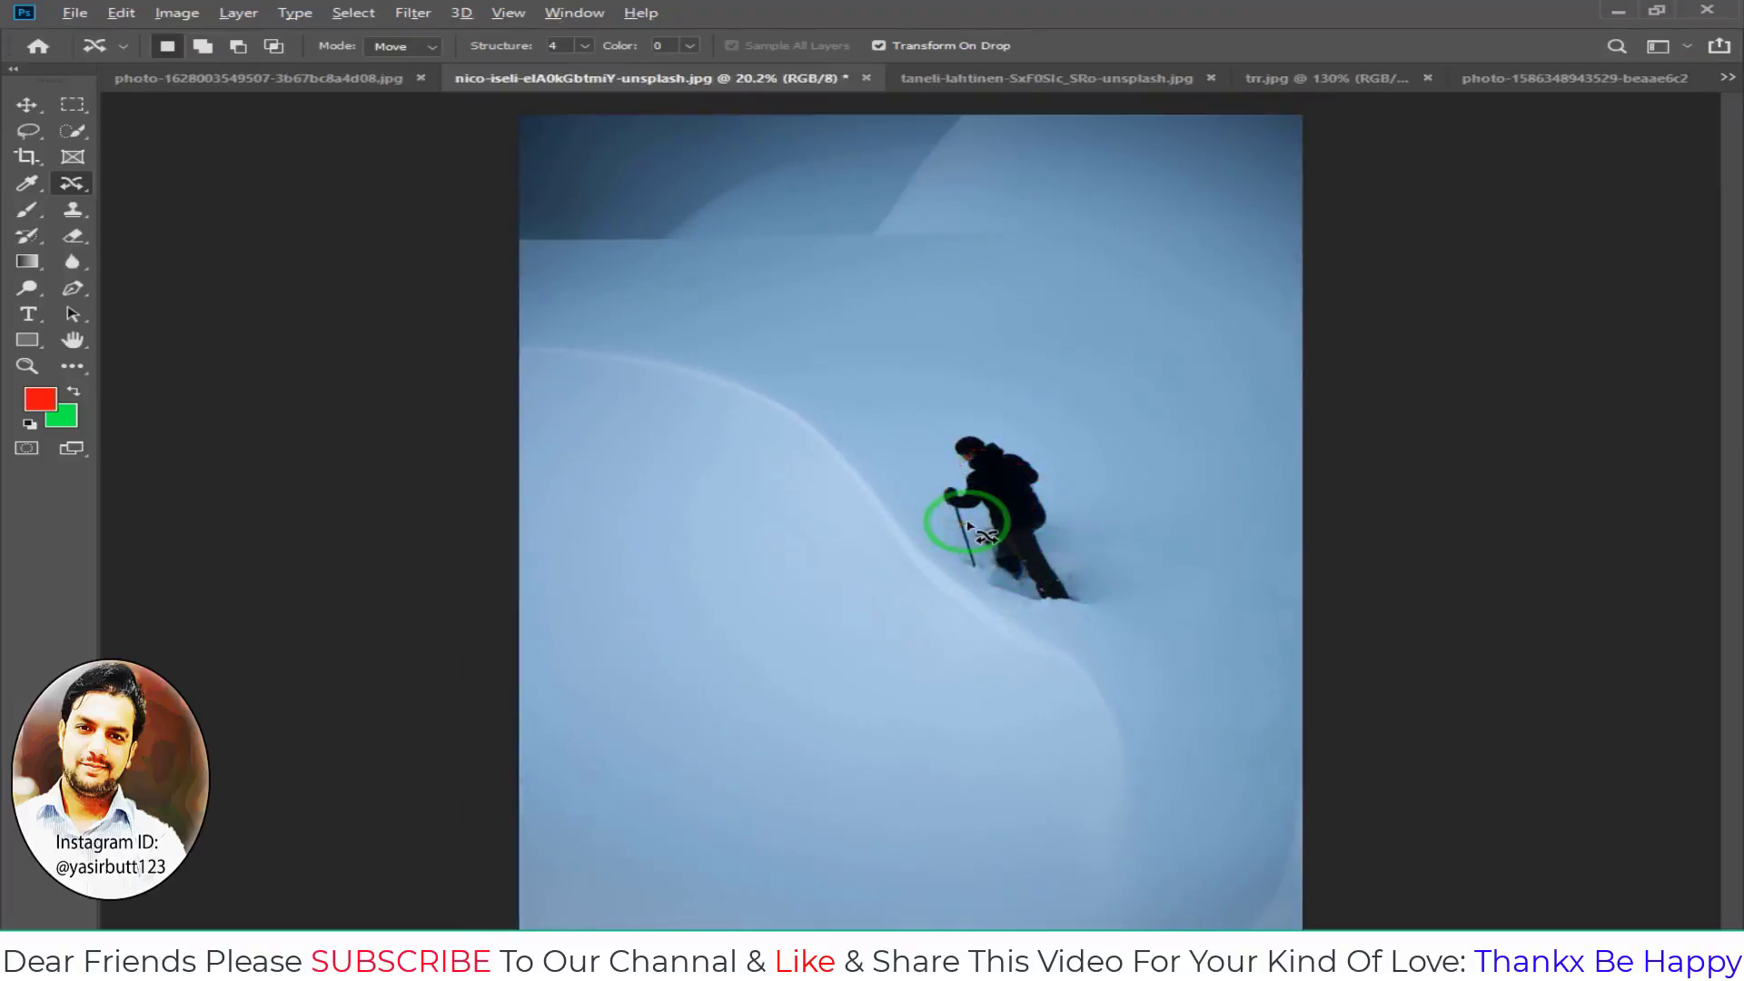
key(ctrl+minus)
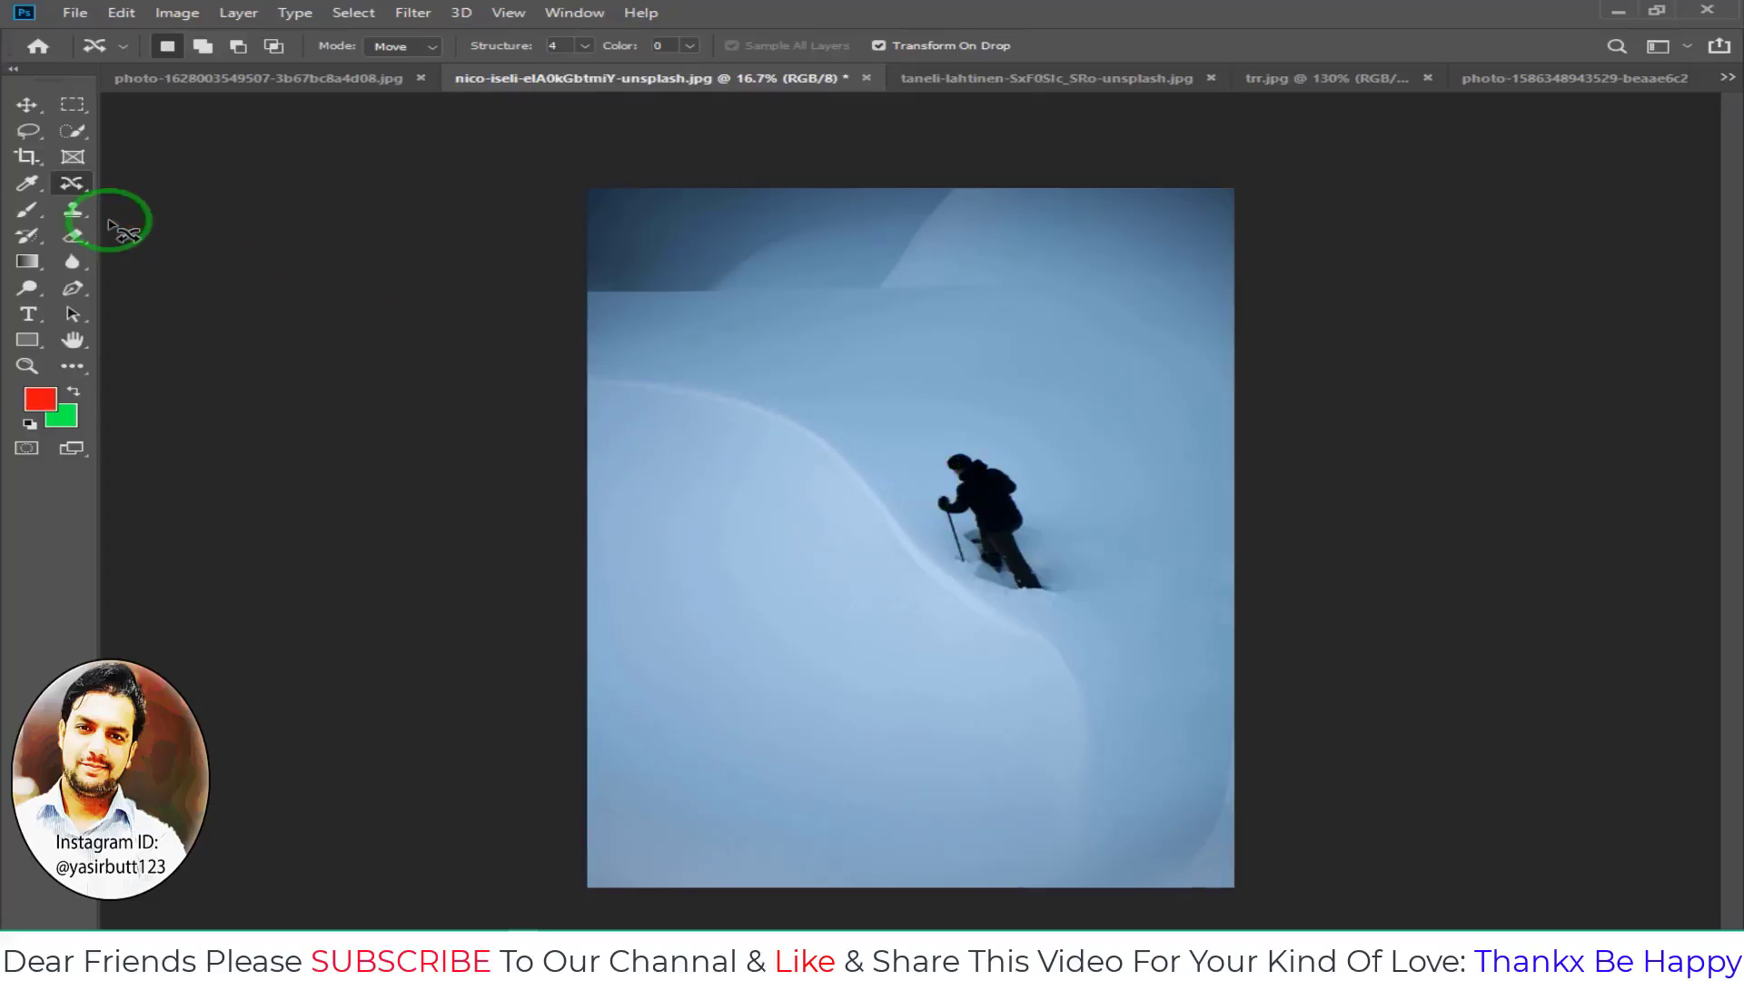
- Draw a loose Lasso selection around the skier
drag(28, 130, 127, 136)
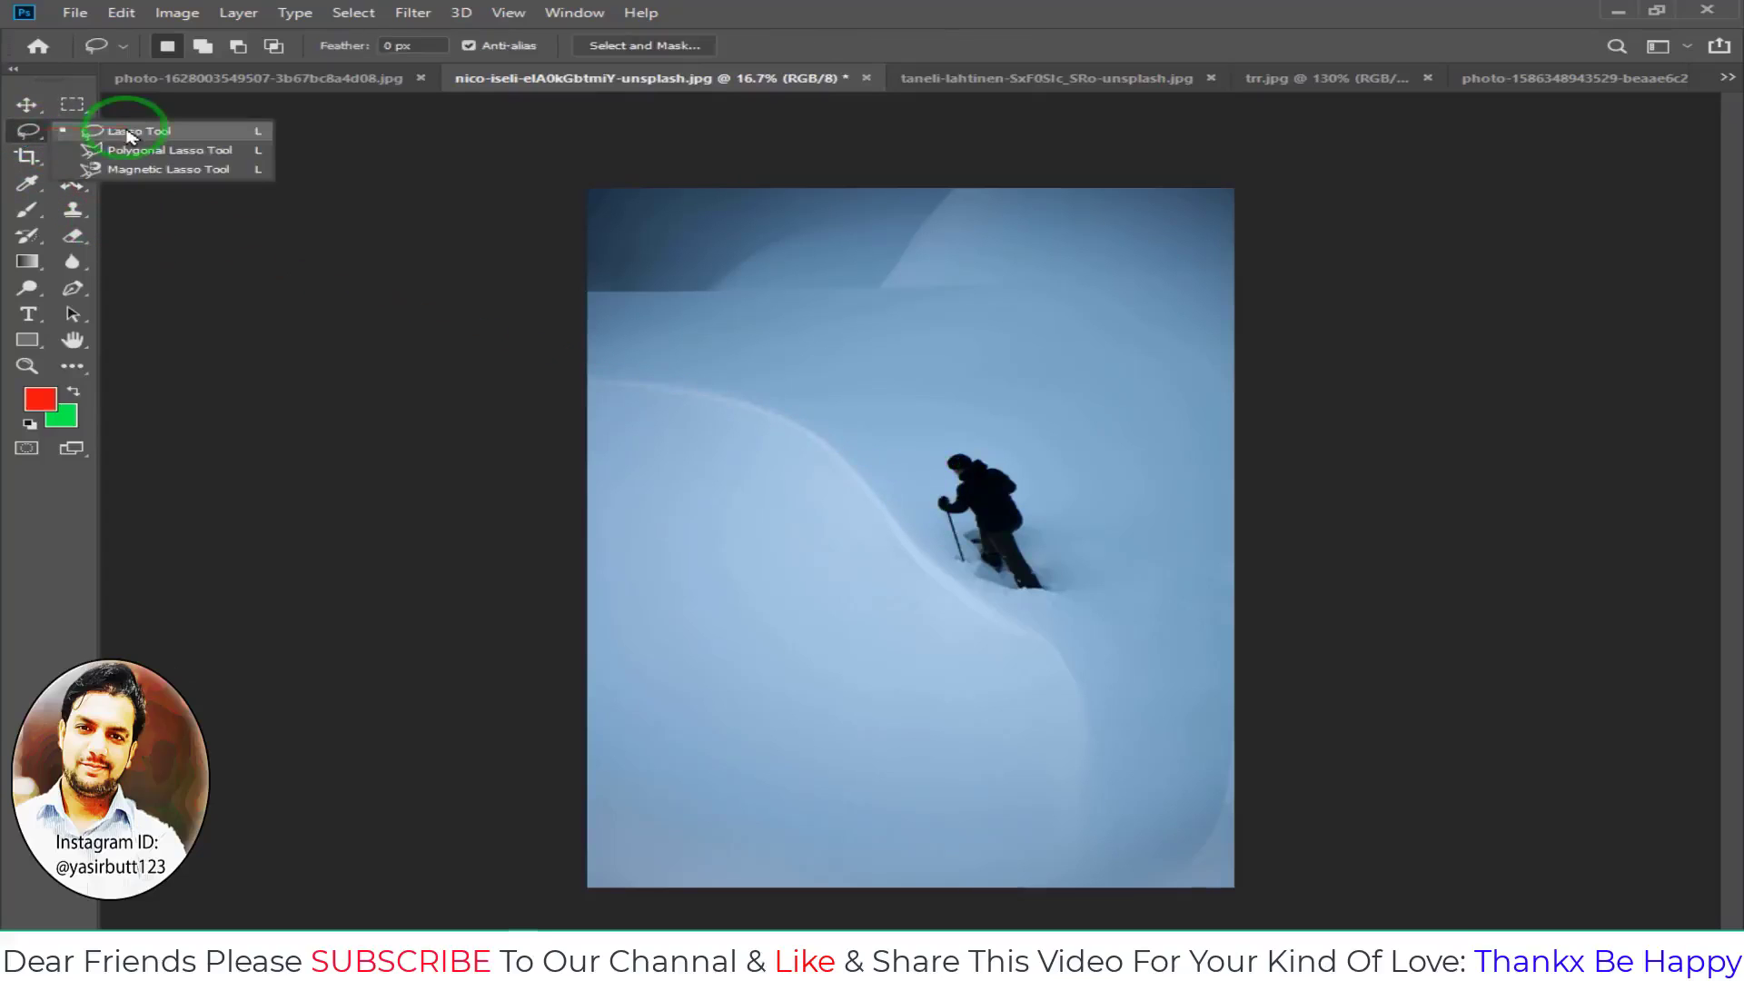
click(127, 136)
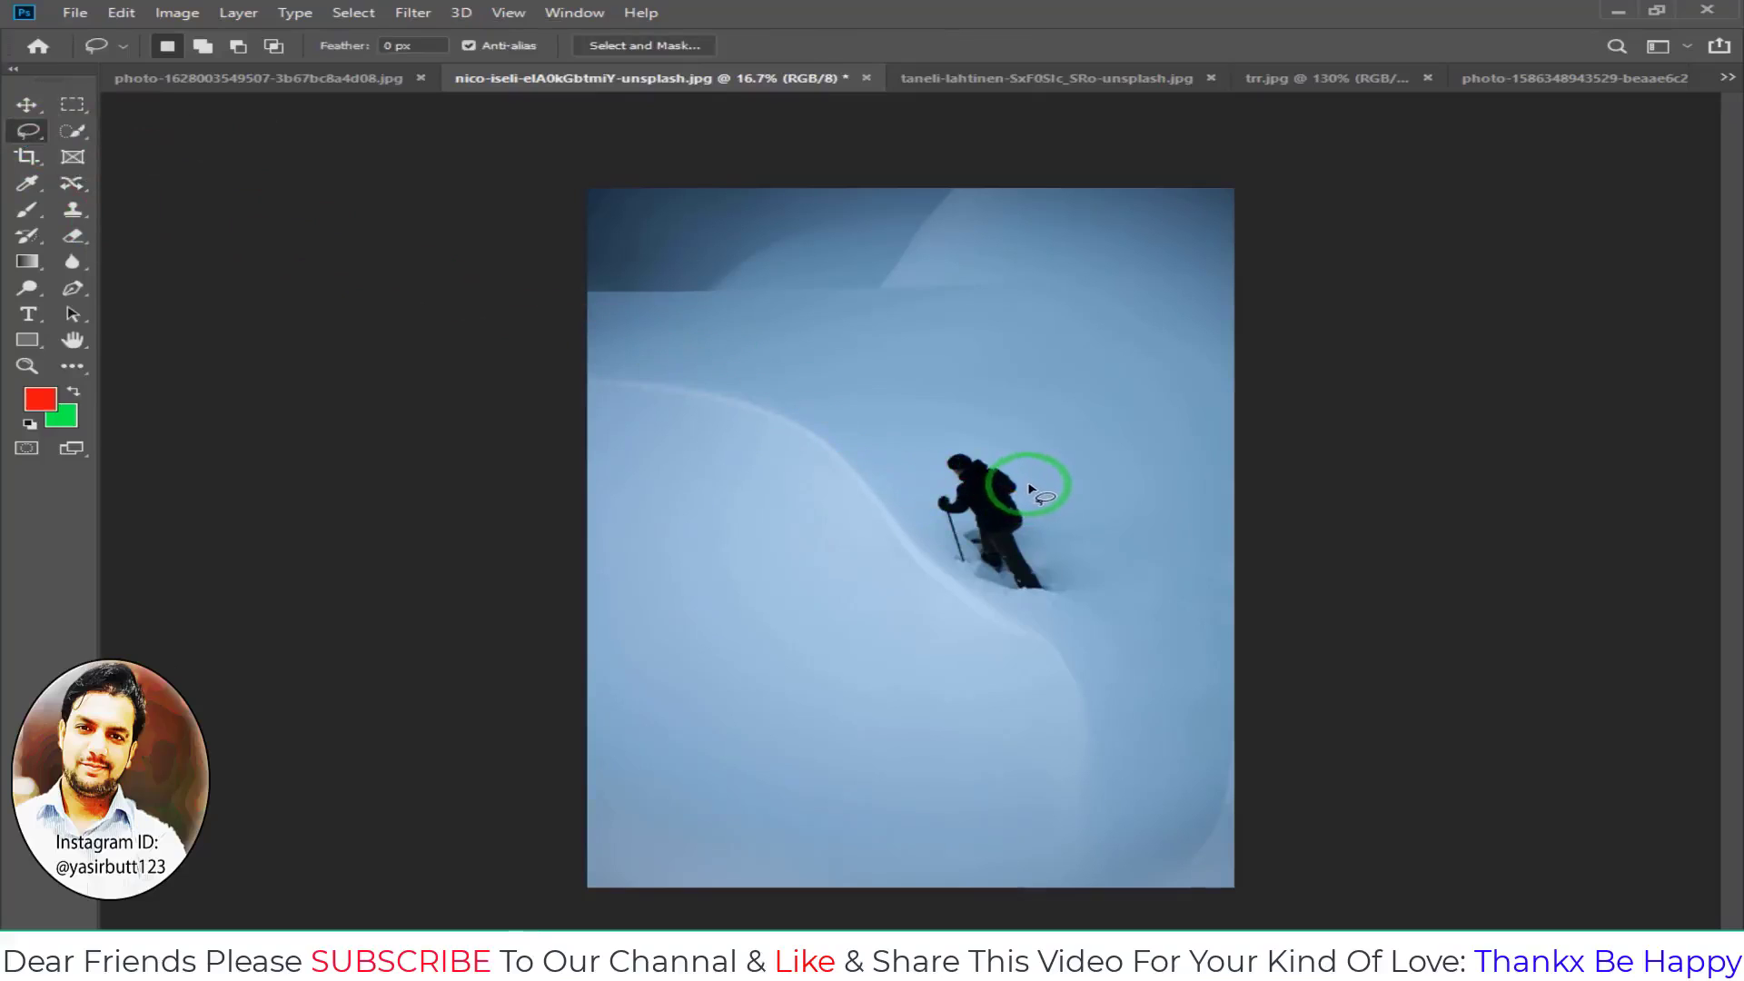
mouse_move(1043, 485)
mouse_down()
mouse_move(926, 496)
mouse_move(945, 576)
mouse_move(1004, 603)
mouse_move(1083, 600)
mouse_move(1043, 481)
mouse_up()
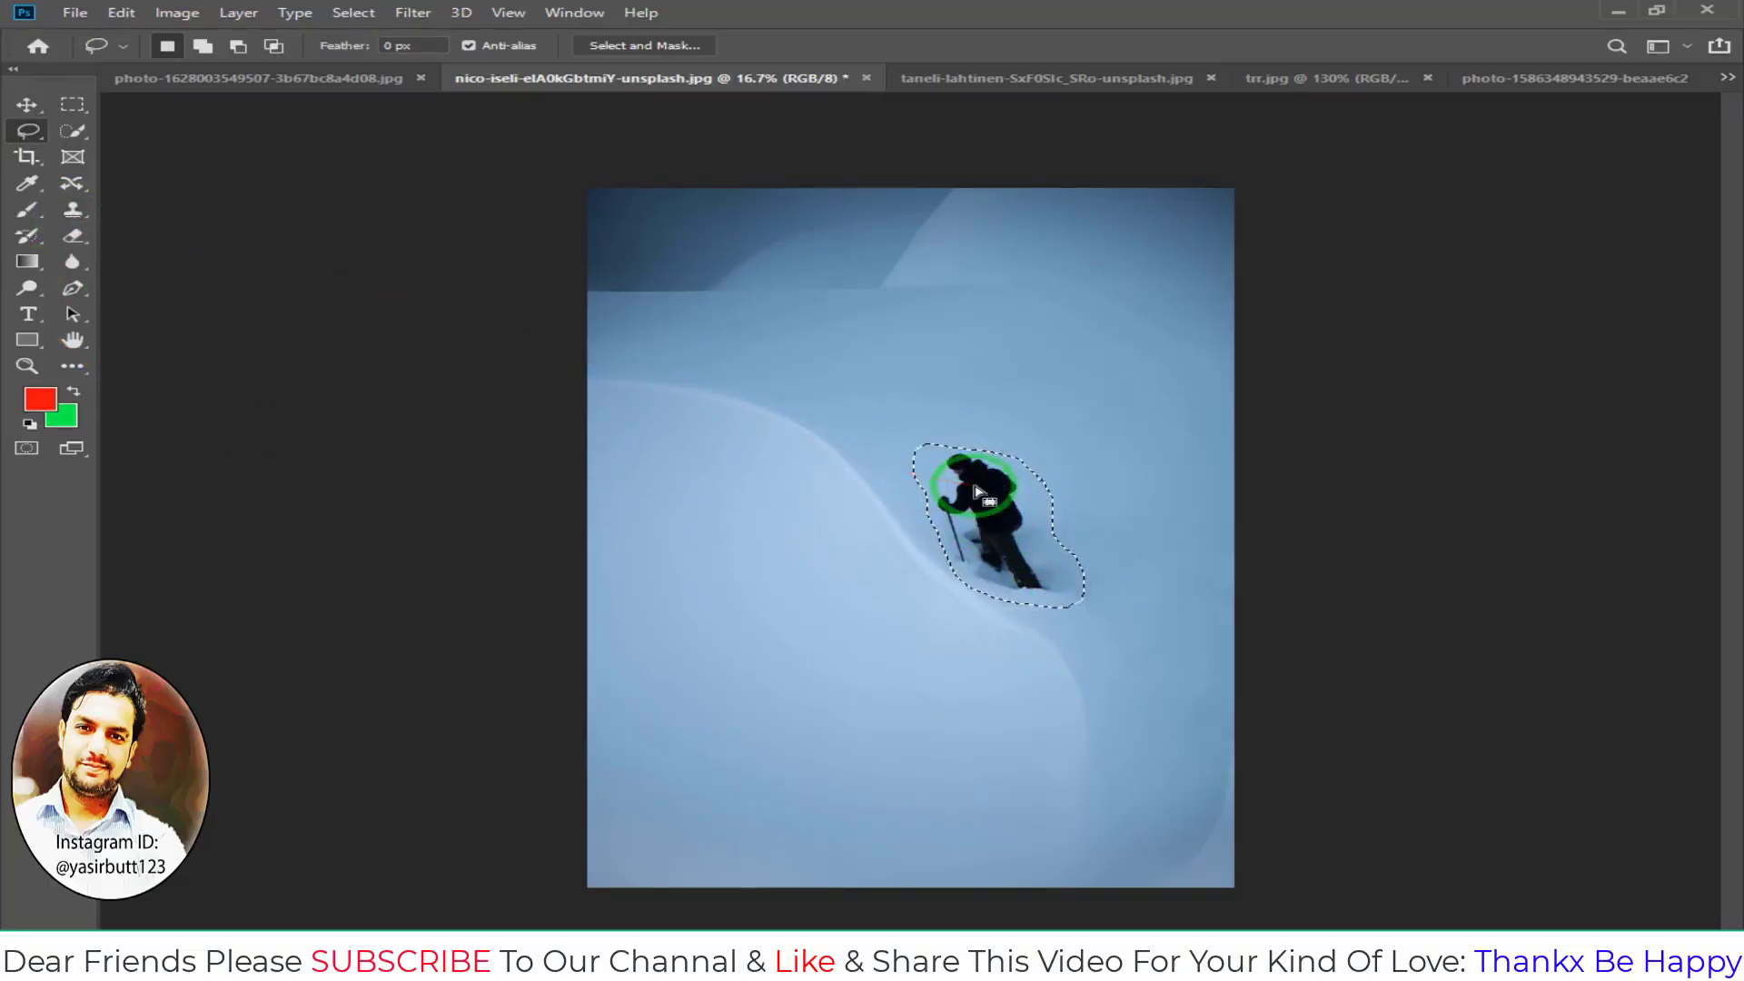
click(121, 13)
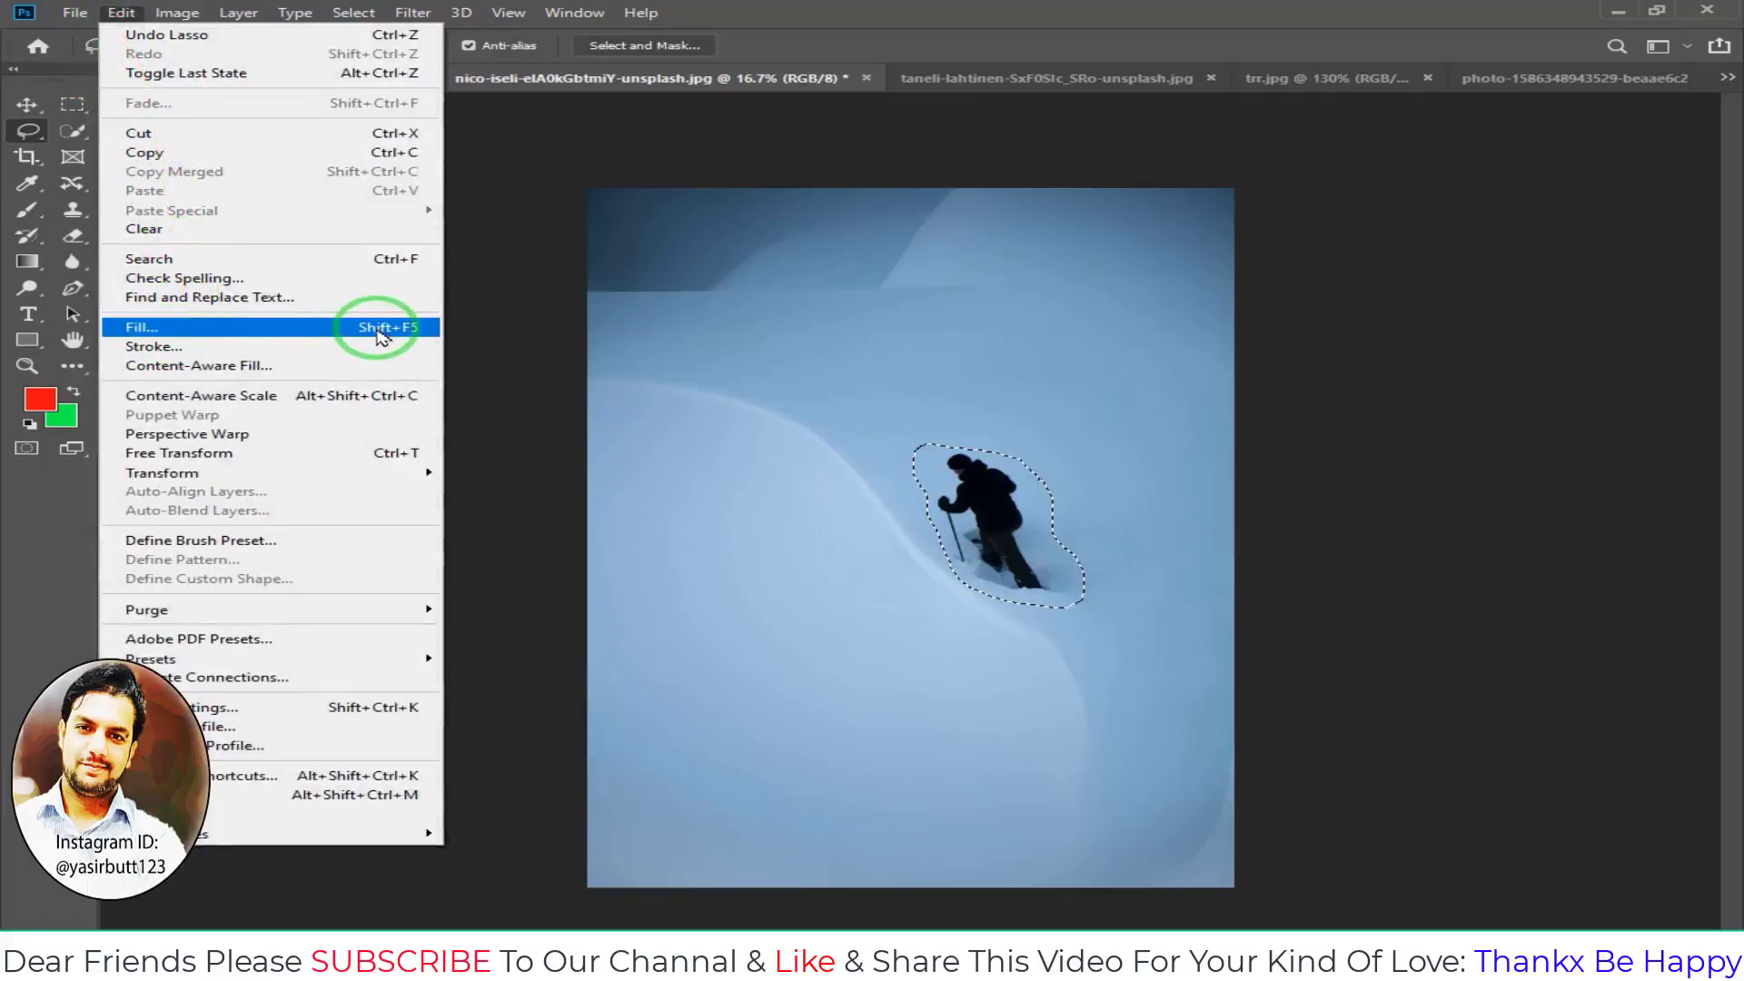
- Erase the skier with a Content-Aware fill at 100% opacity, then deselect and undo it
click(381, 327)
drag(622, 216, 307, 212)
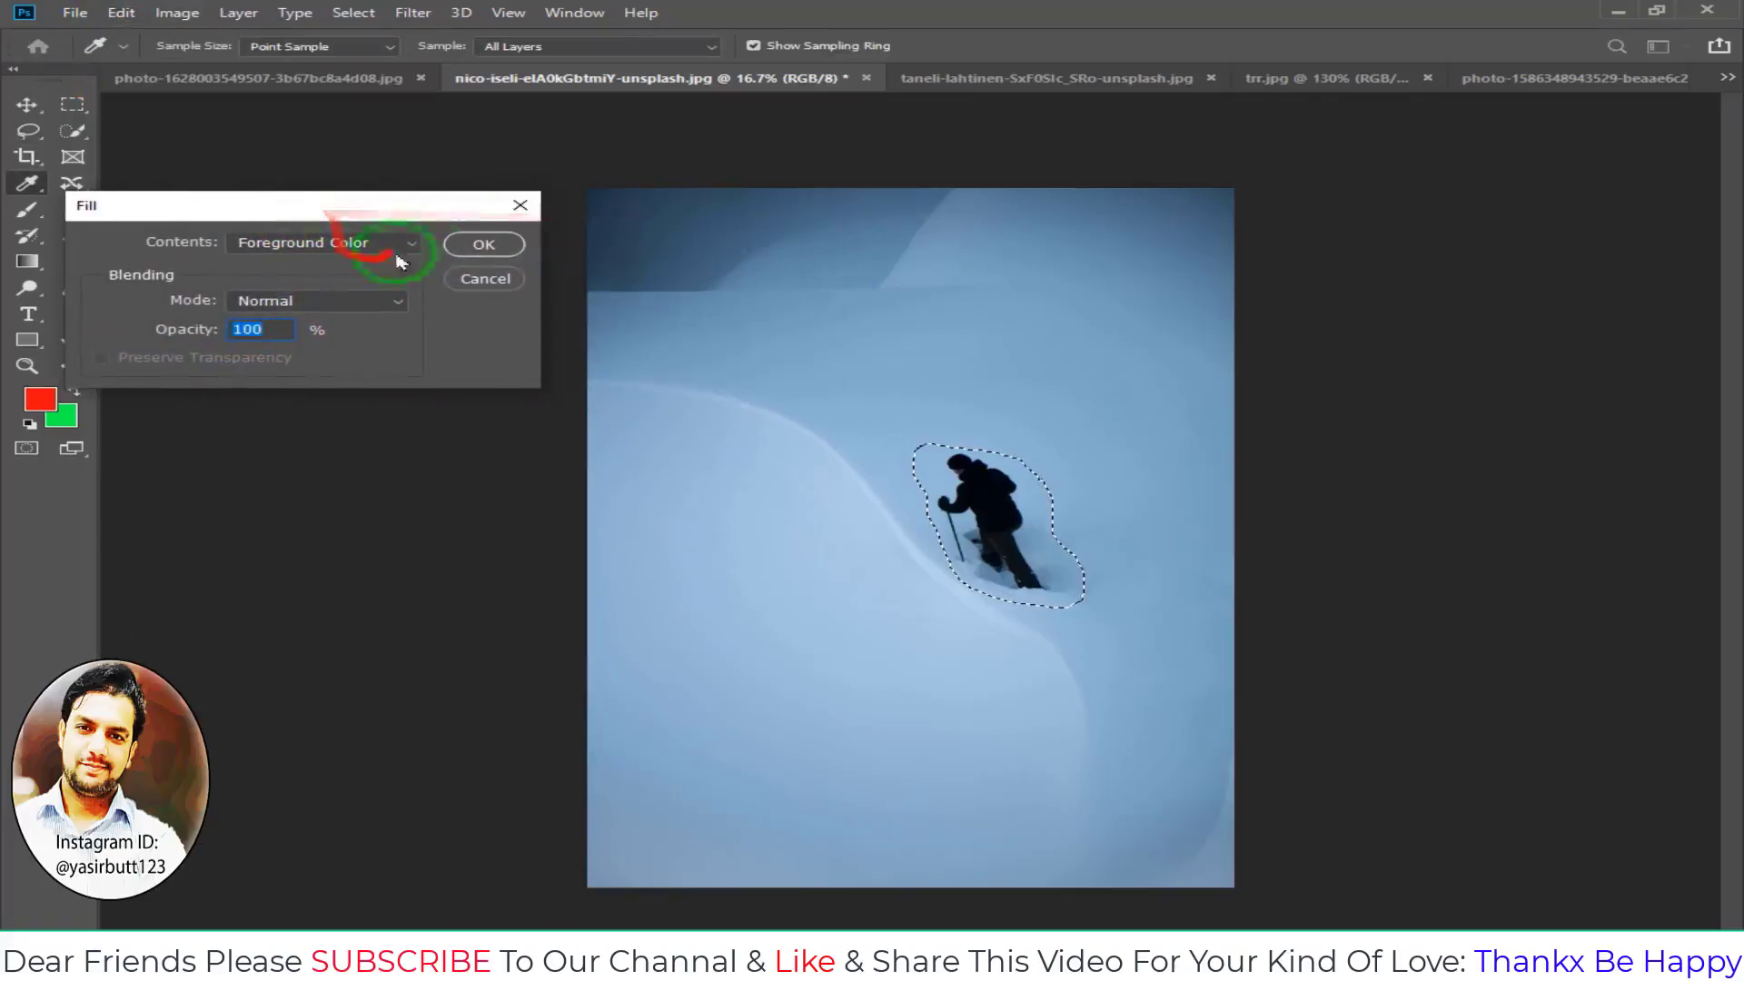
click(409, 244)
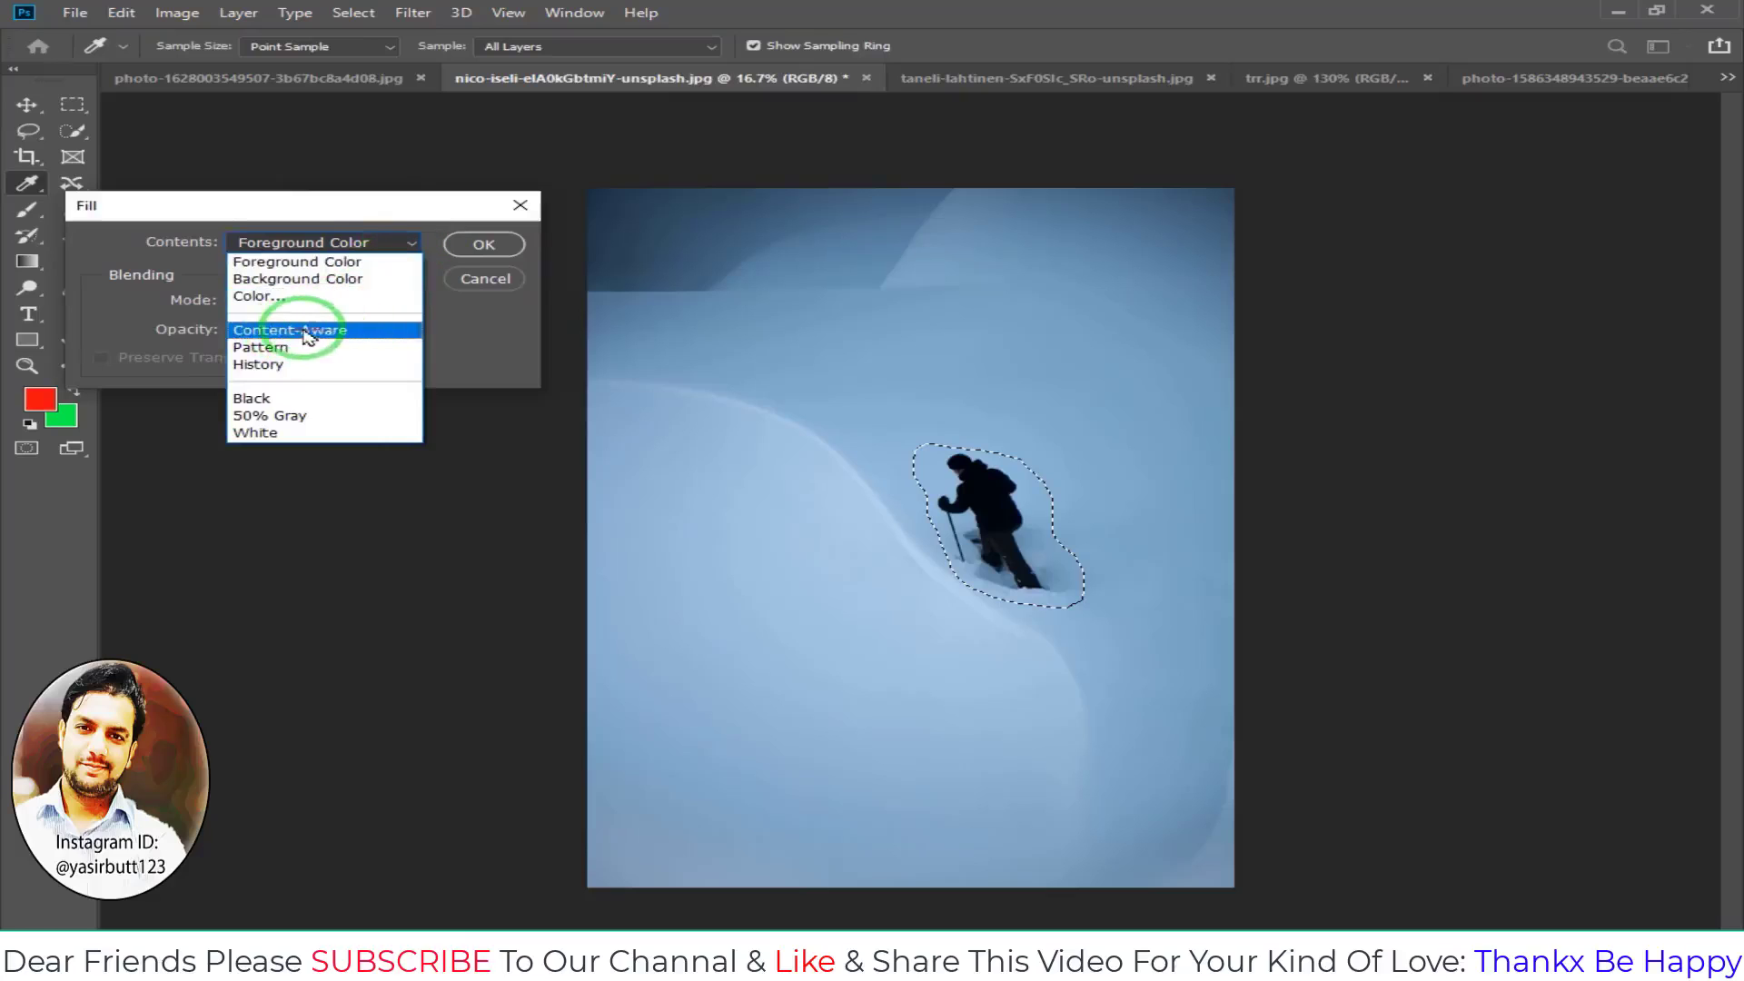
click(337, 330)
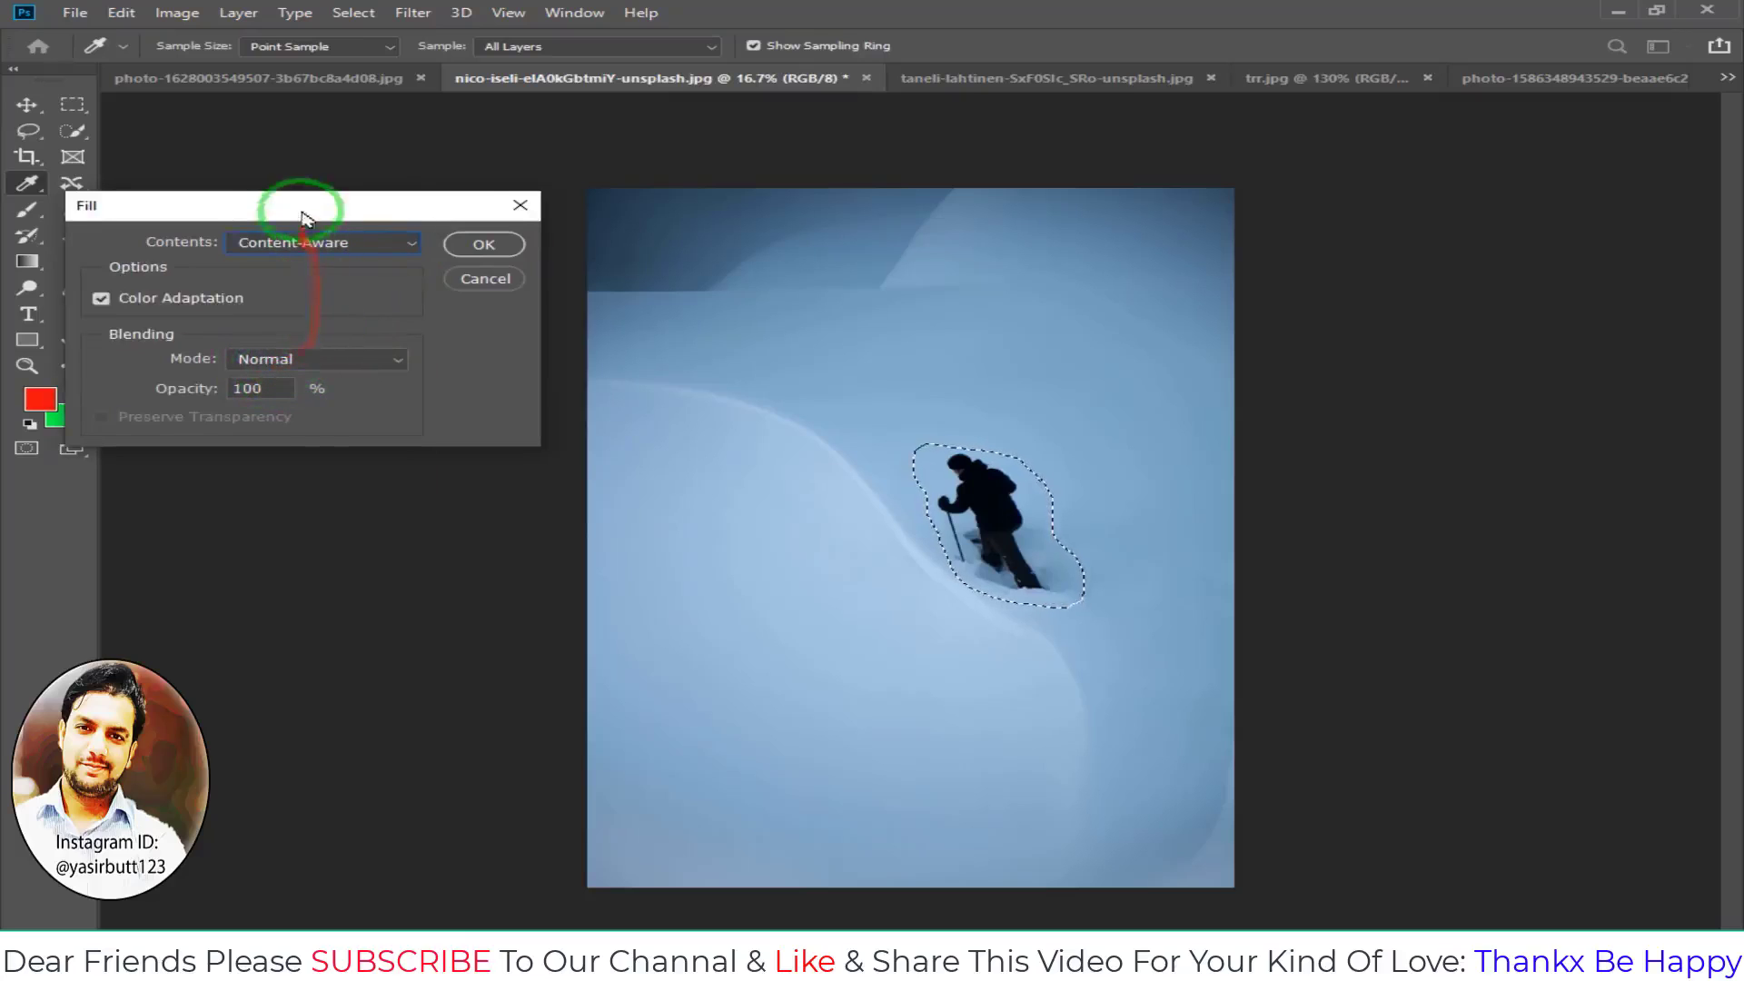
drag(302, 218, 333, 200)
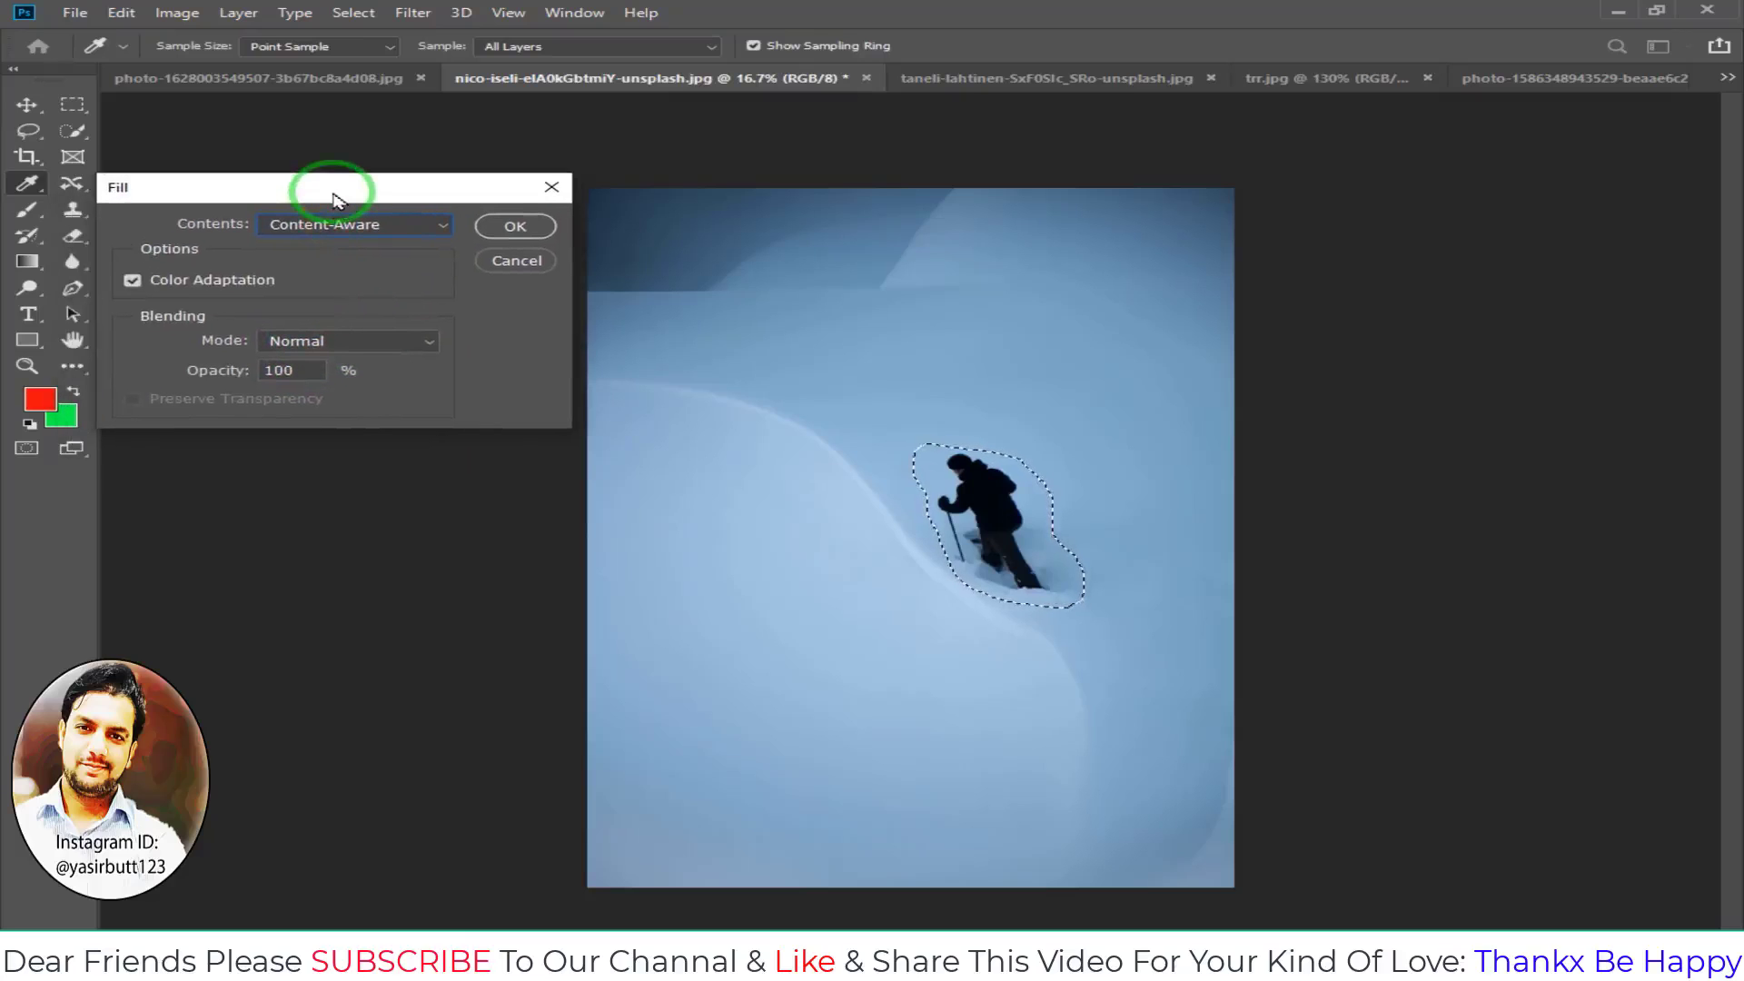
click(321, 373)
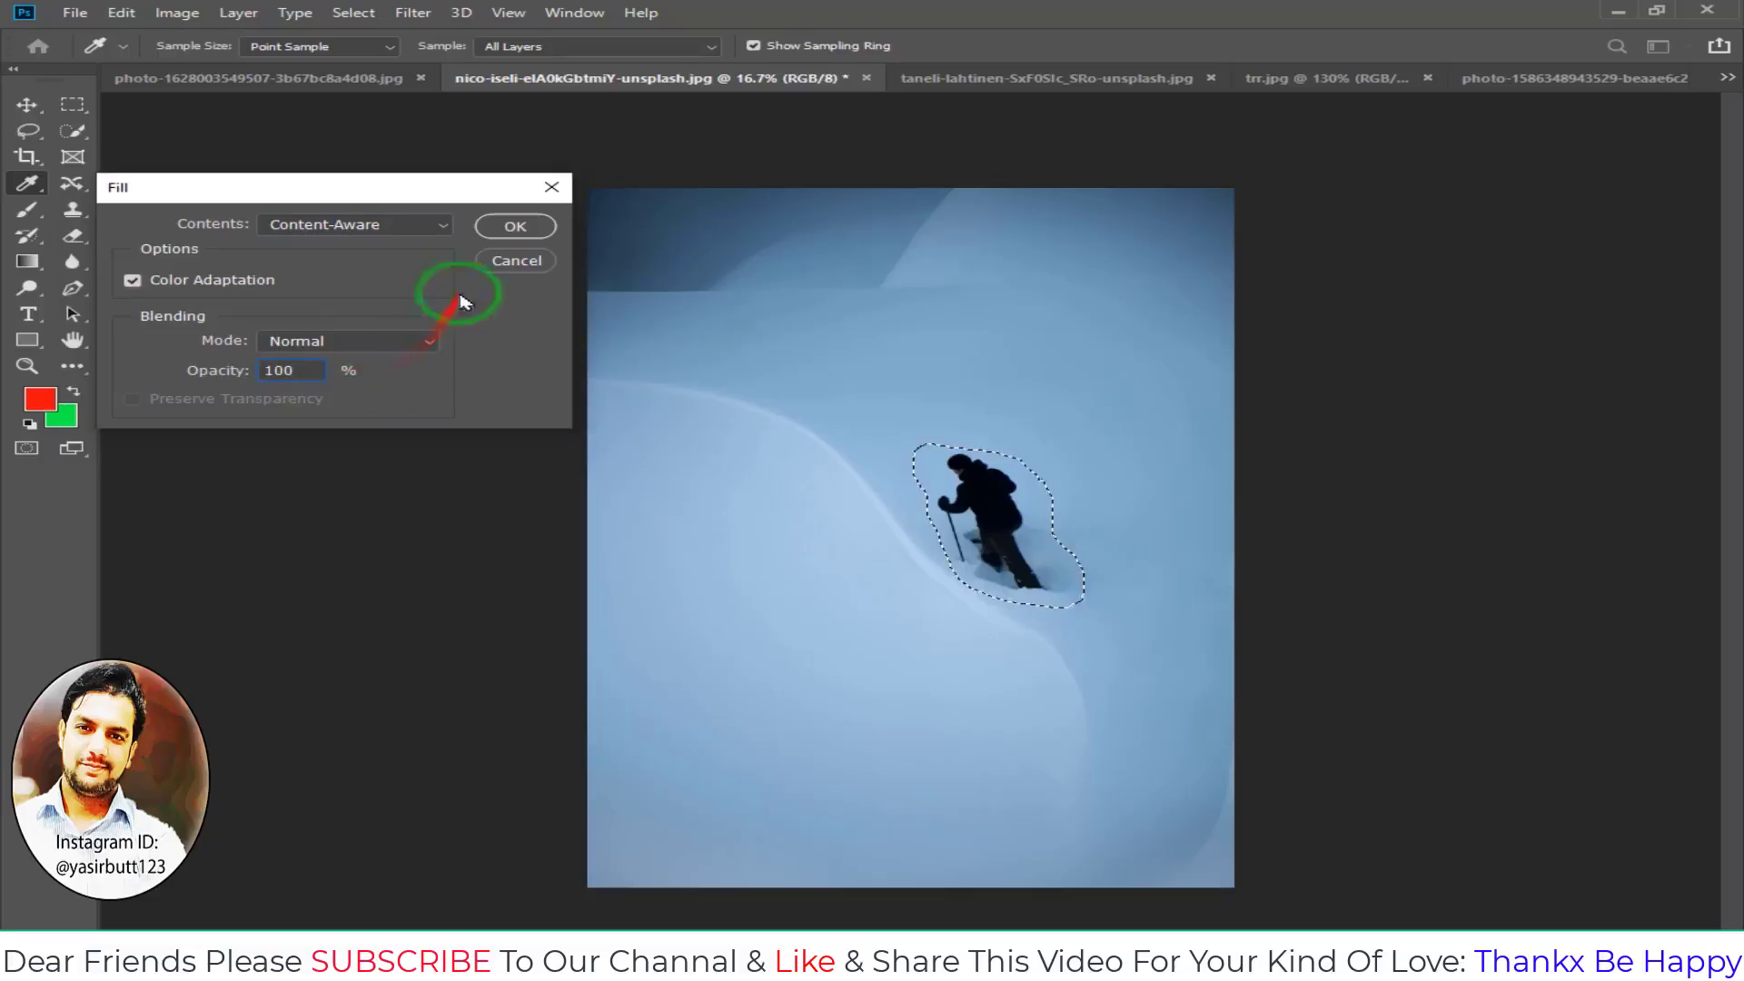
click(515, 226)
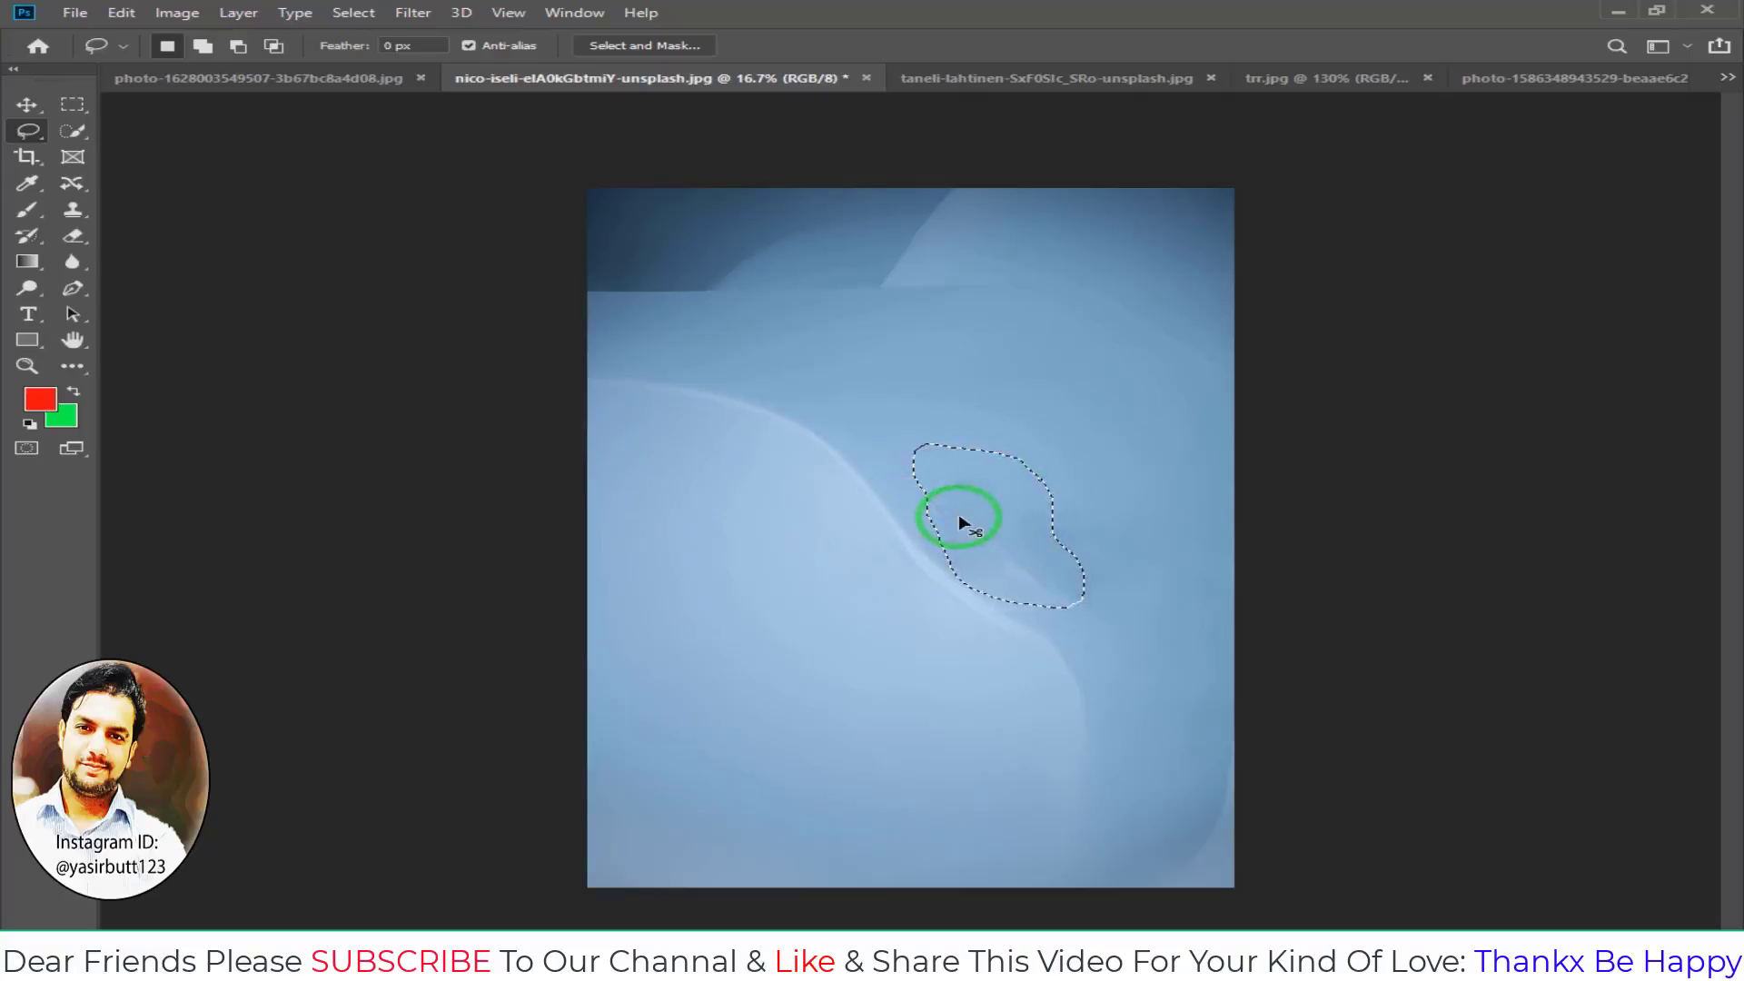
key(ctrl+d)
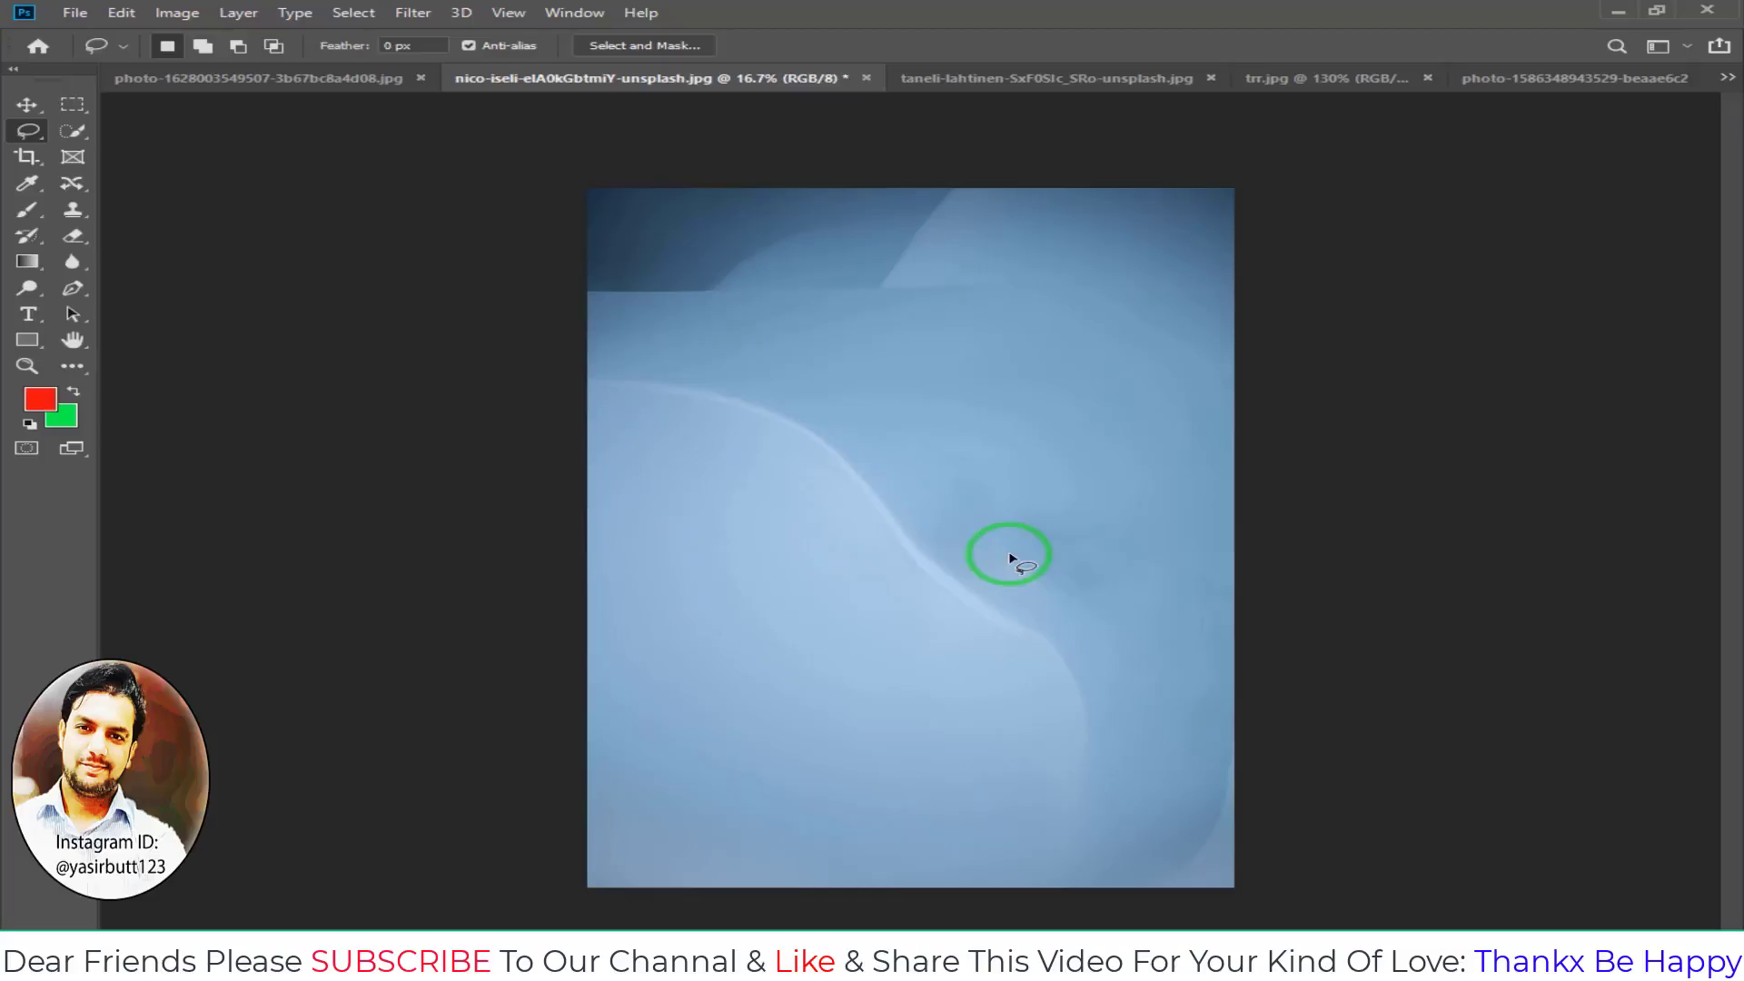
key(ctrl+z)
key(ctrl+z)
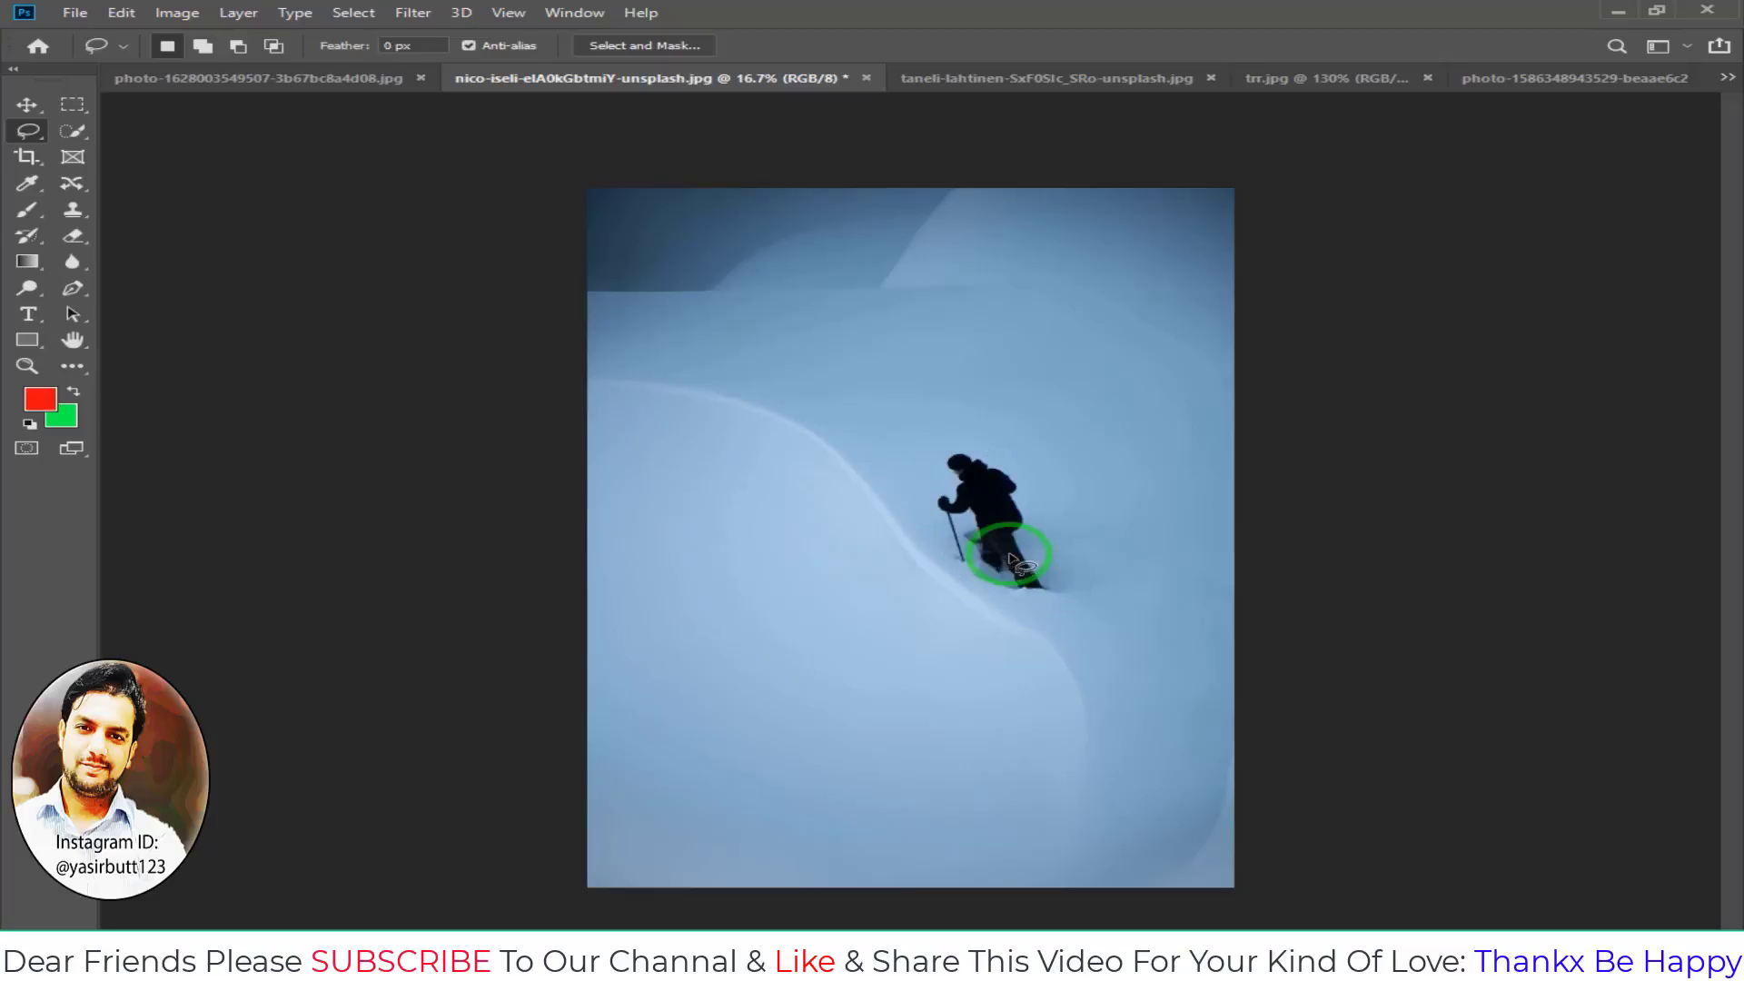
- Switch to the island photo, zoom in, and lasso around the island
click(272, 78)
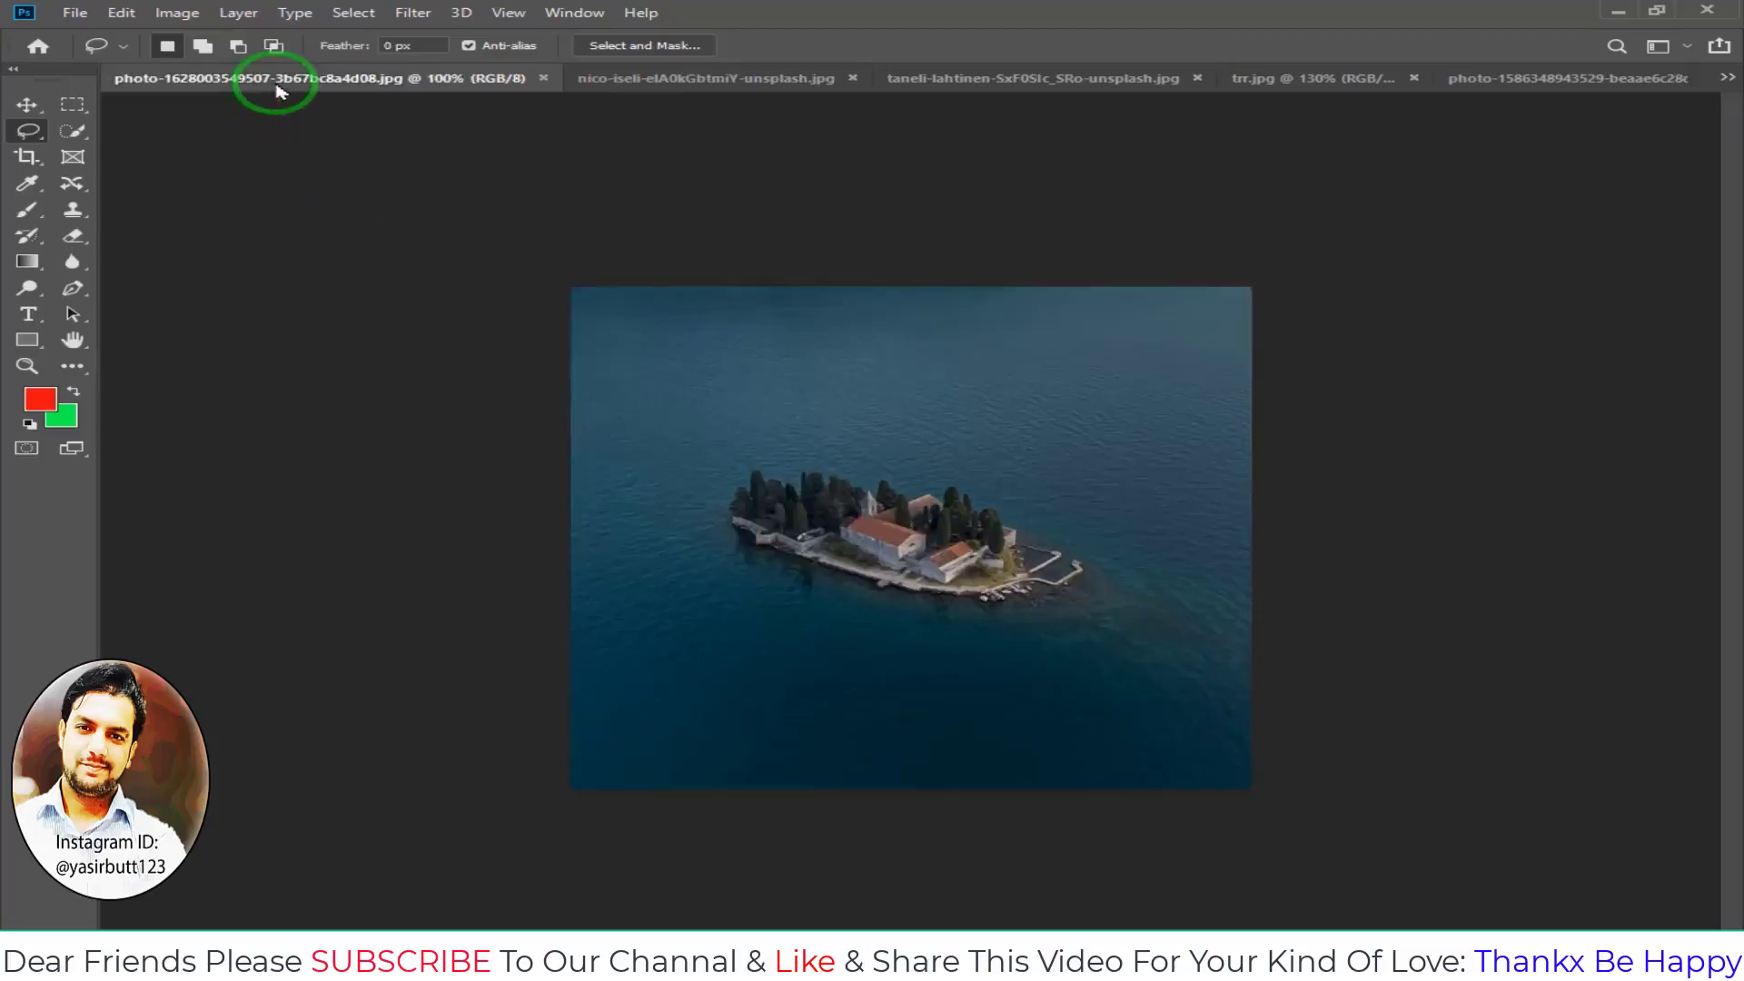
scroll(817, 509, up, 1)
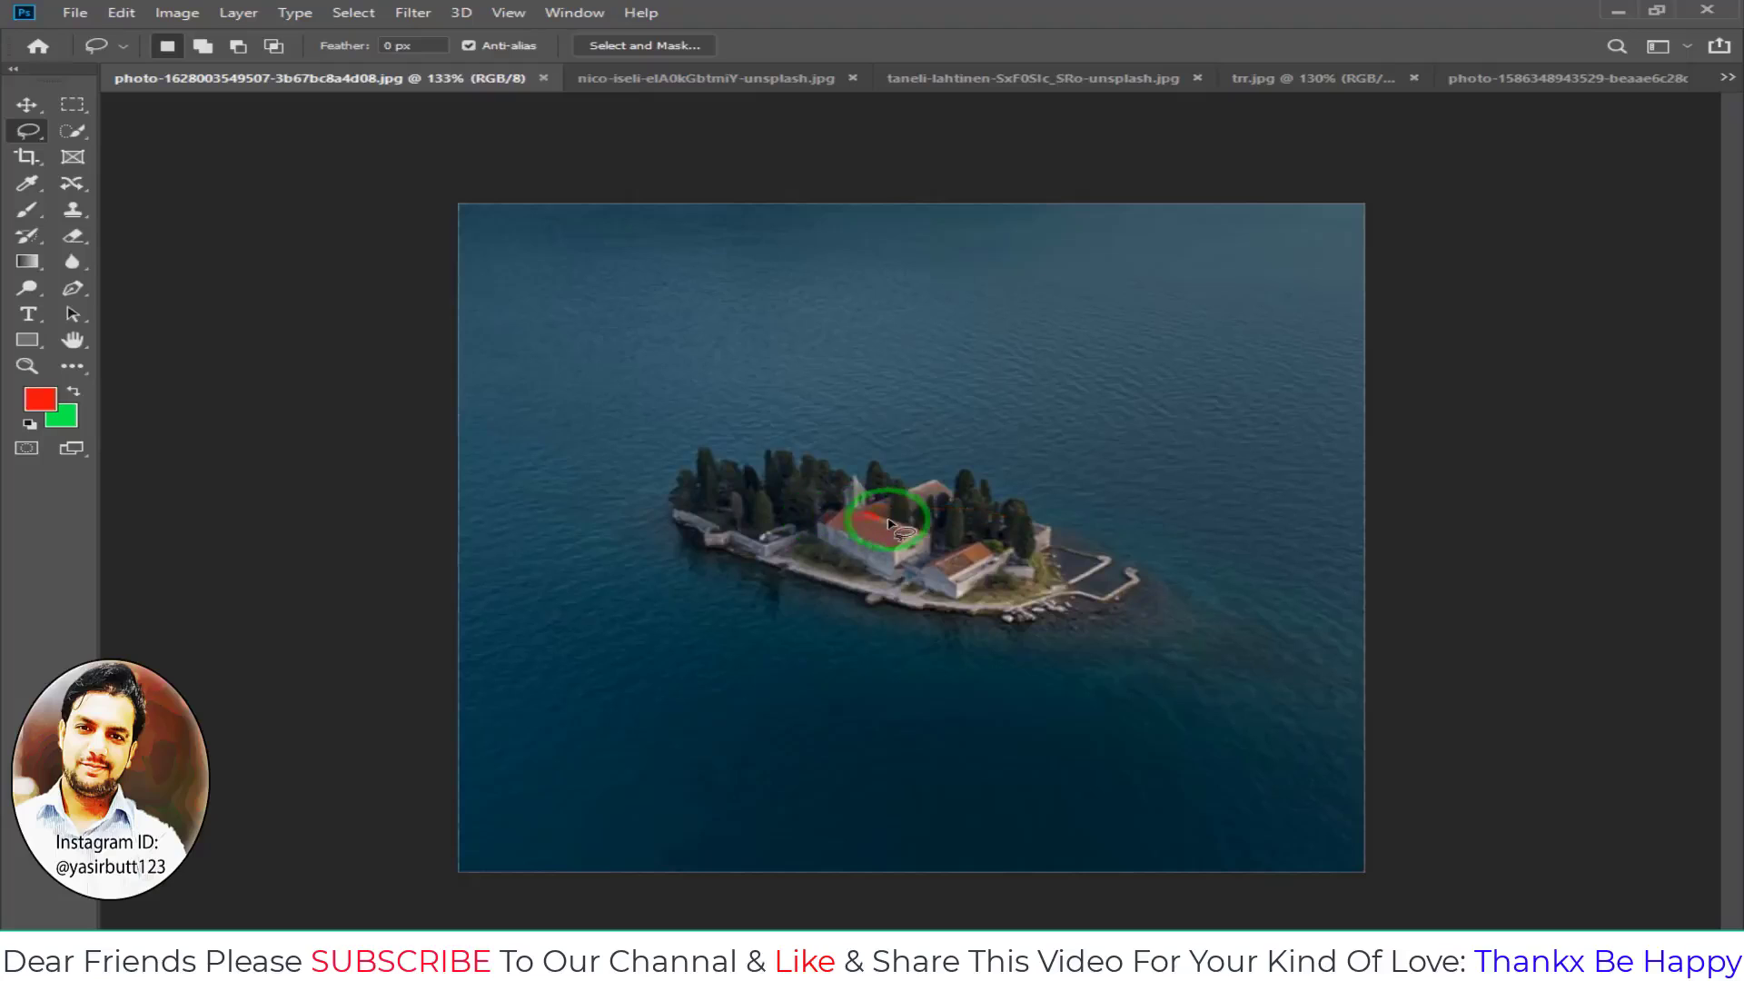
scroll(890, 524, up, 1)
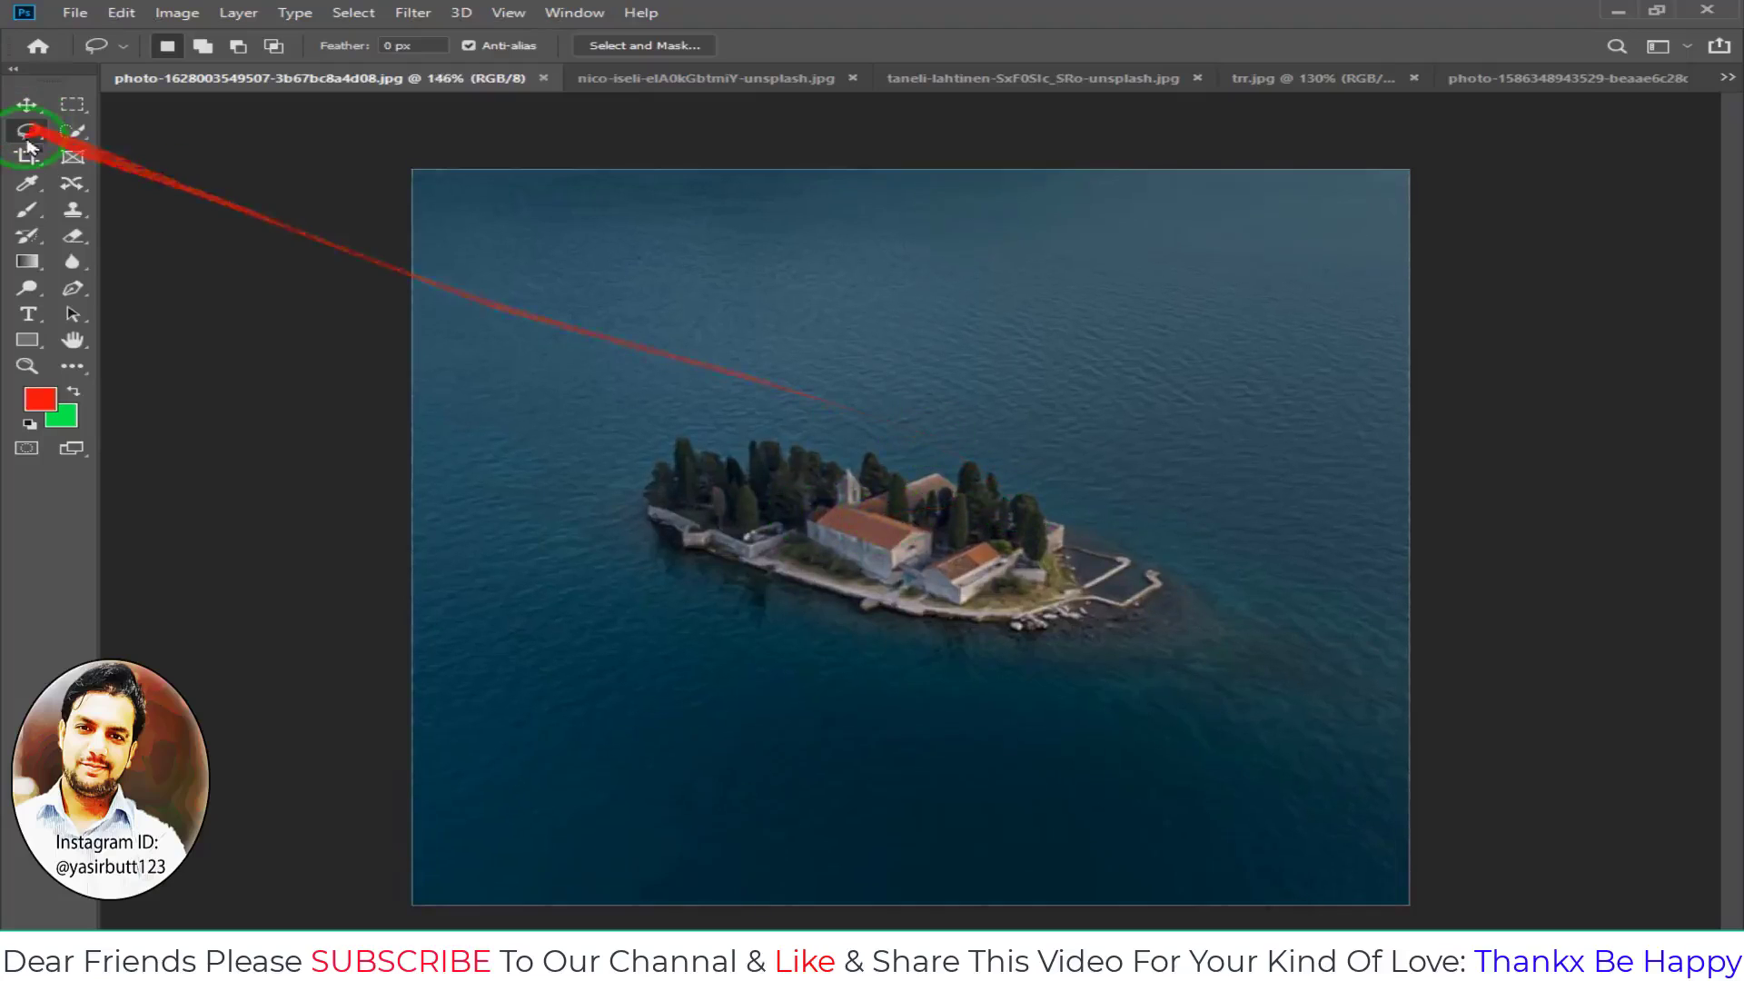
mouse_move(935, 450)
mouse_down()
mouse_move(641, 429)
mouse_move(1176, 682)
mouse_move(1238, 596)
mouse_move(940, 446)
mouse_move(912, 451)
mouse_up()
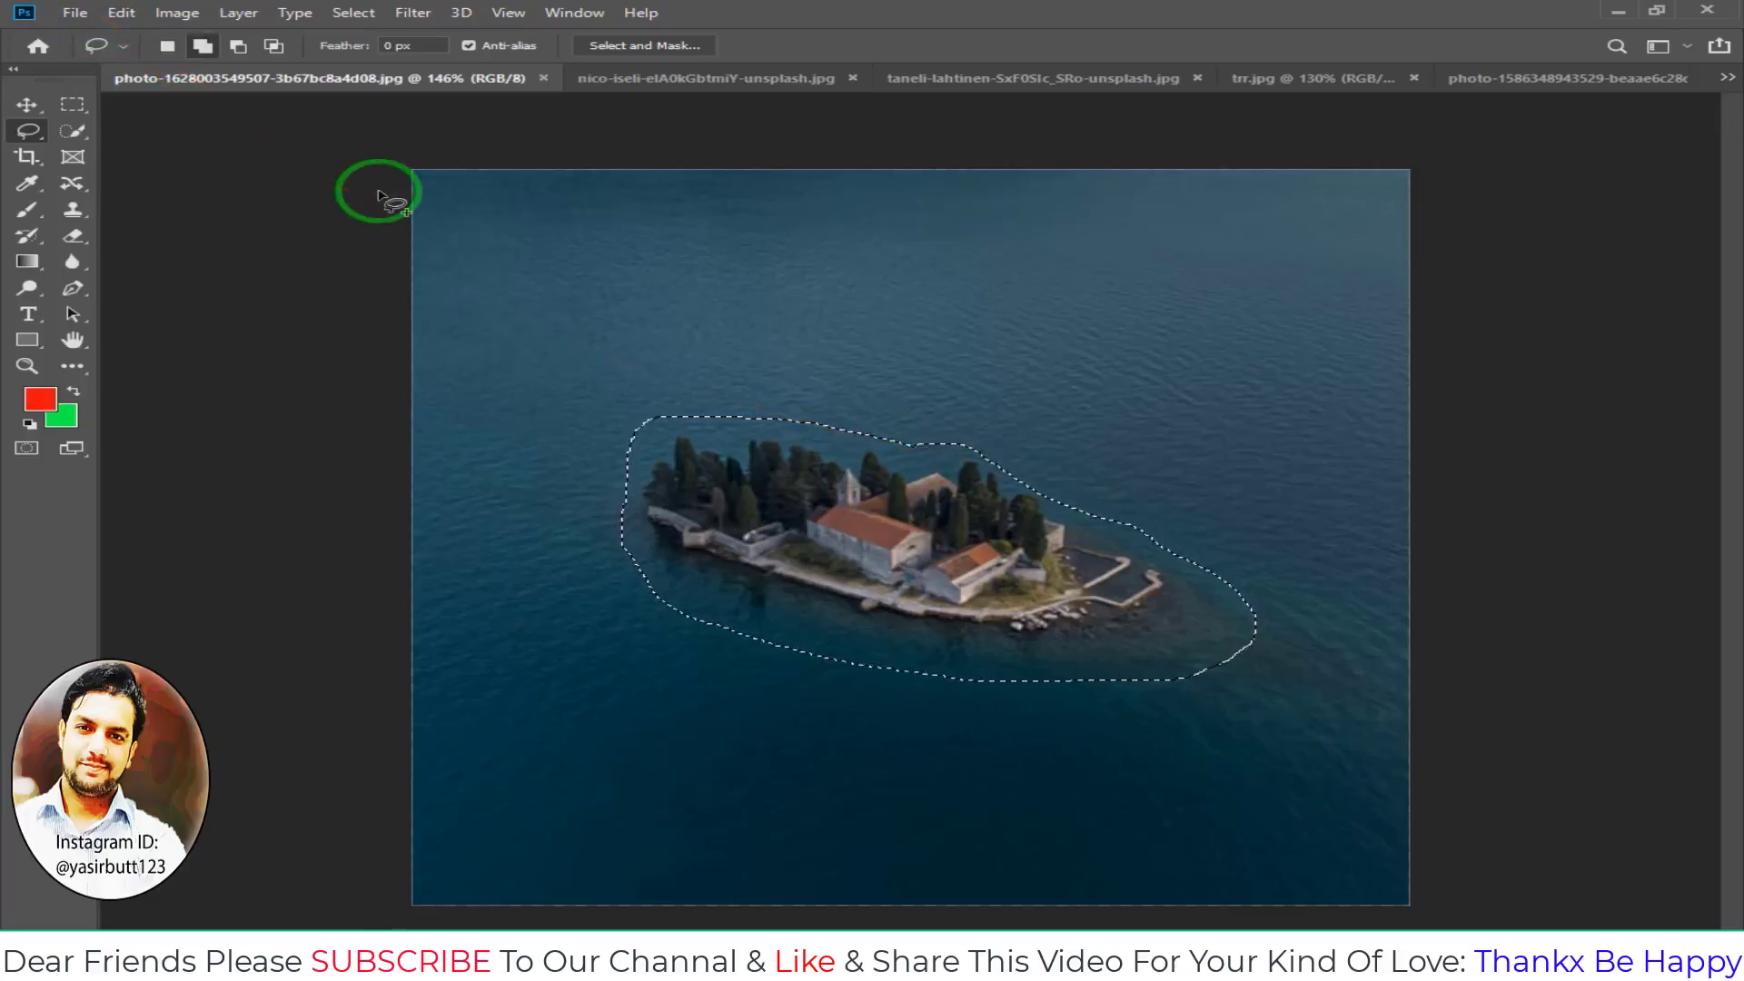
- Remove the island with a Content-Aware fill via Shift+F5
key(shift+F5)
drag(382, 198, 682, 184)
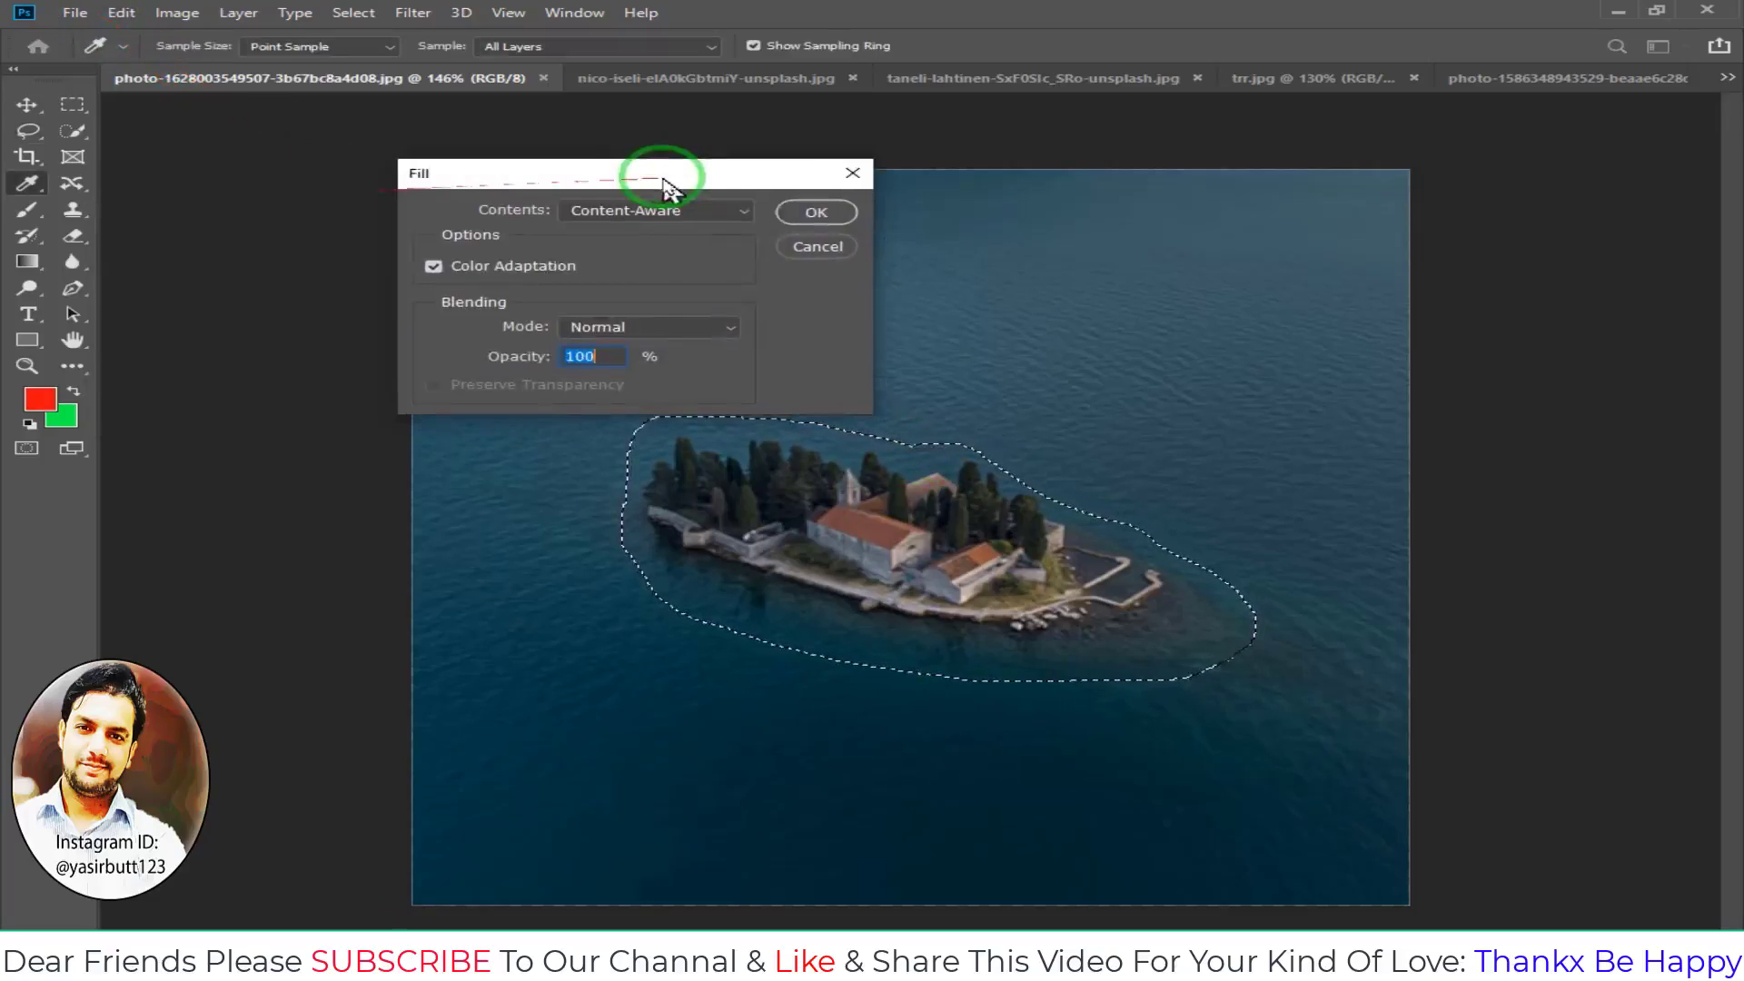
click(737, 211)
click(652, 301)
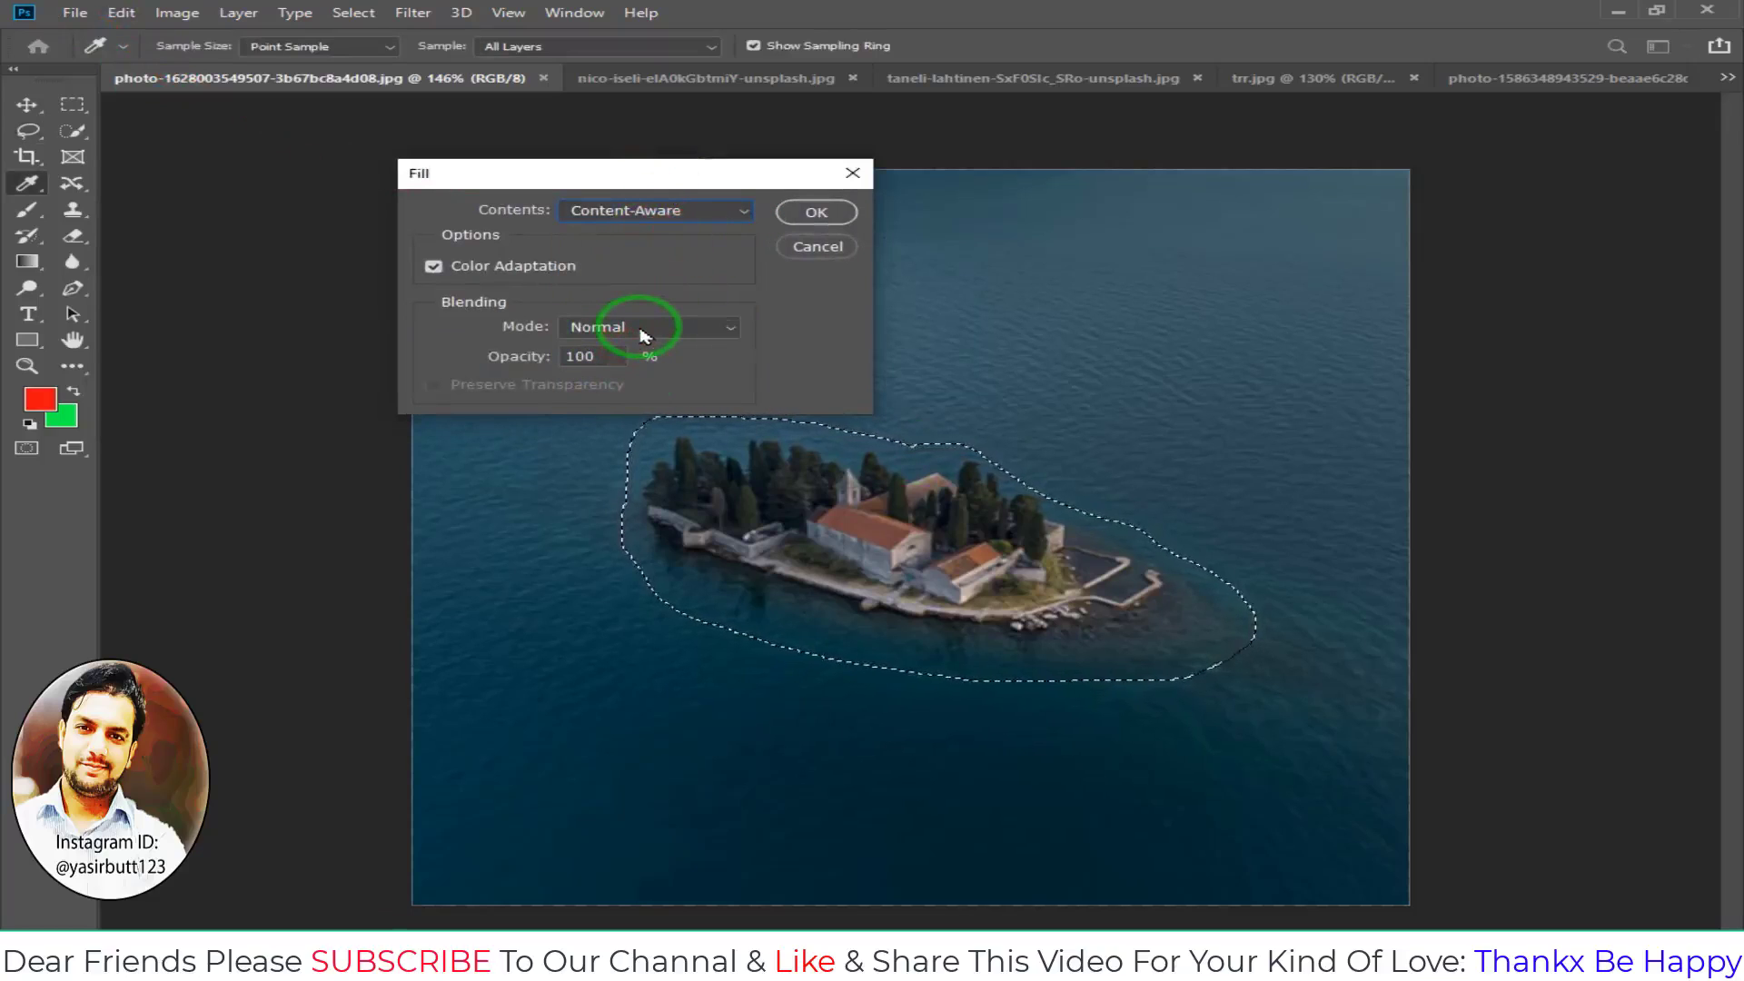
click(822, 213)
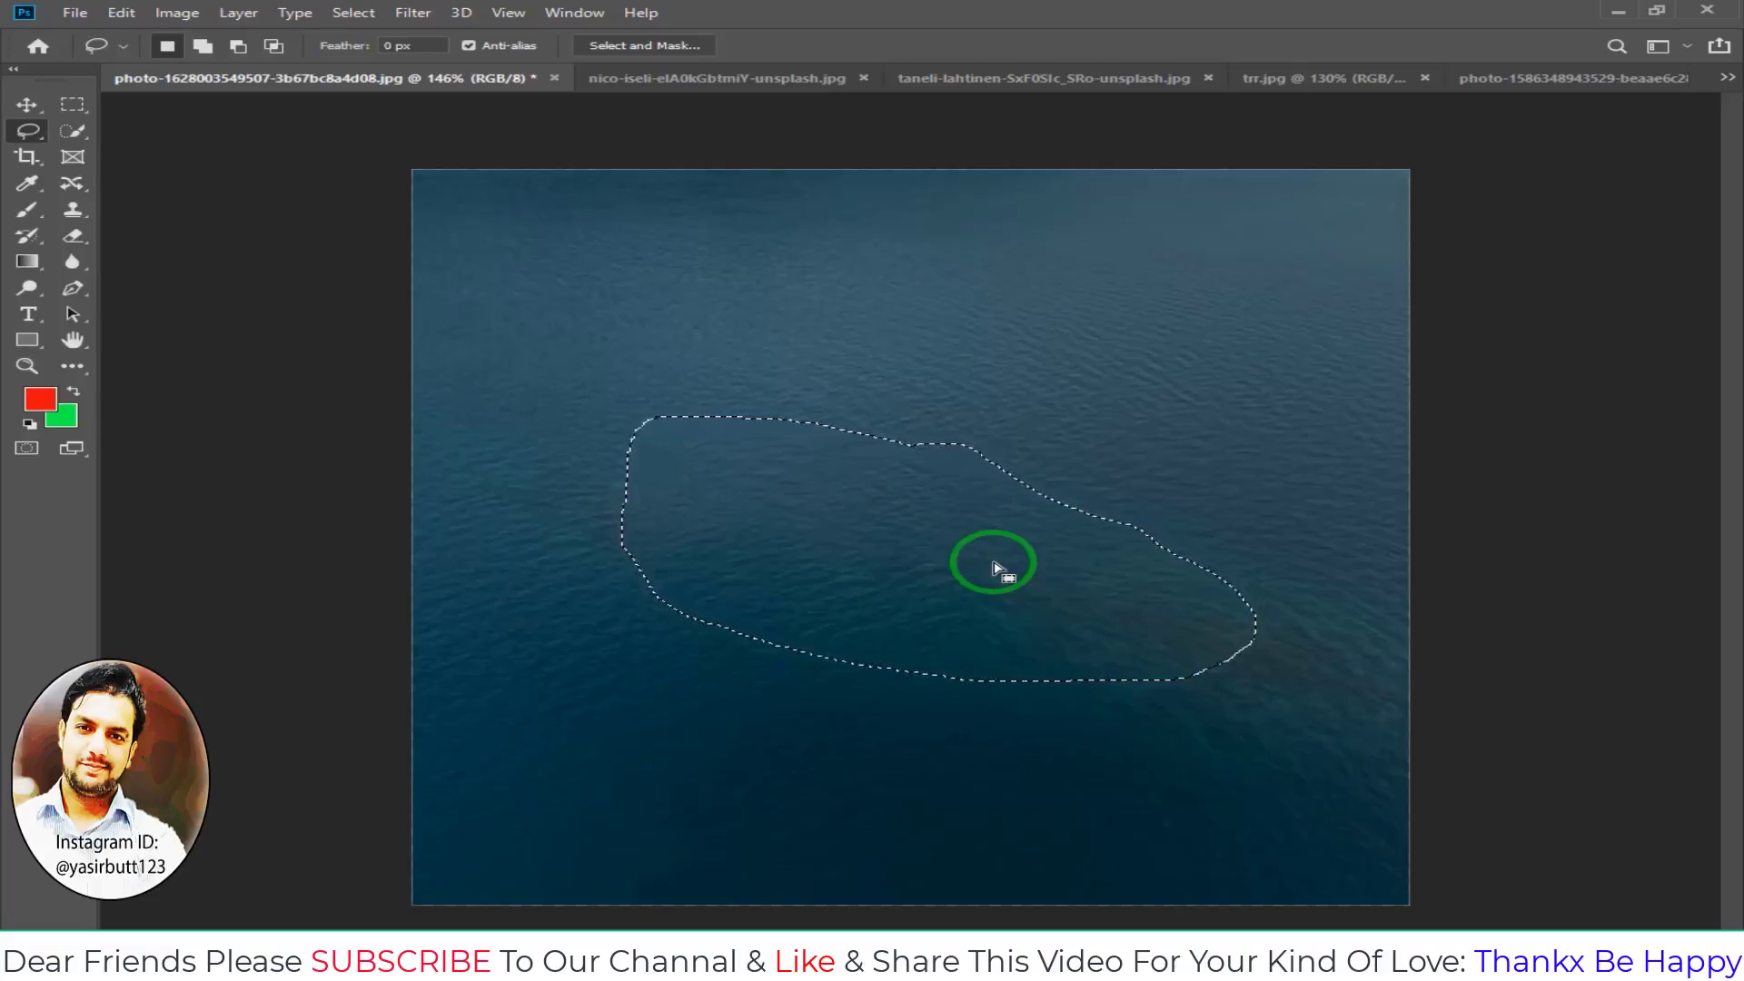
key(ctrl+z)
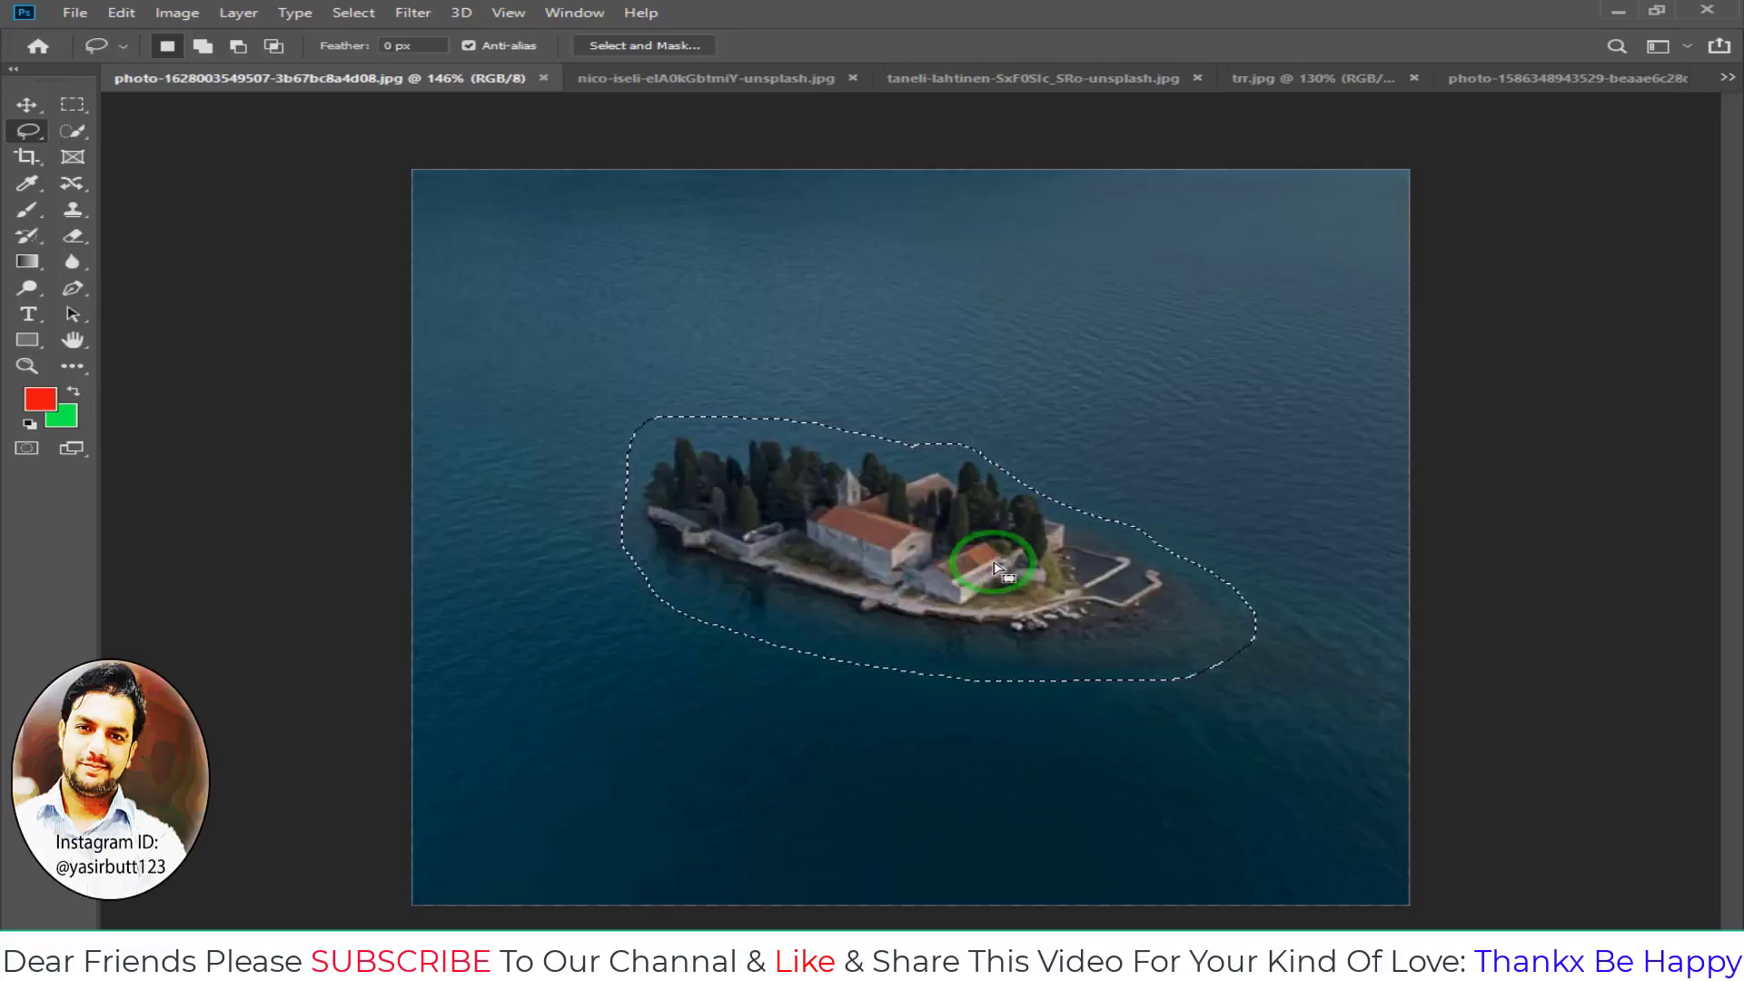
click(121, 13)
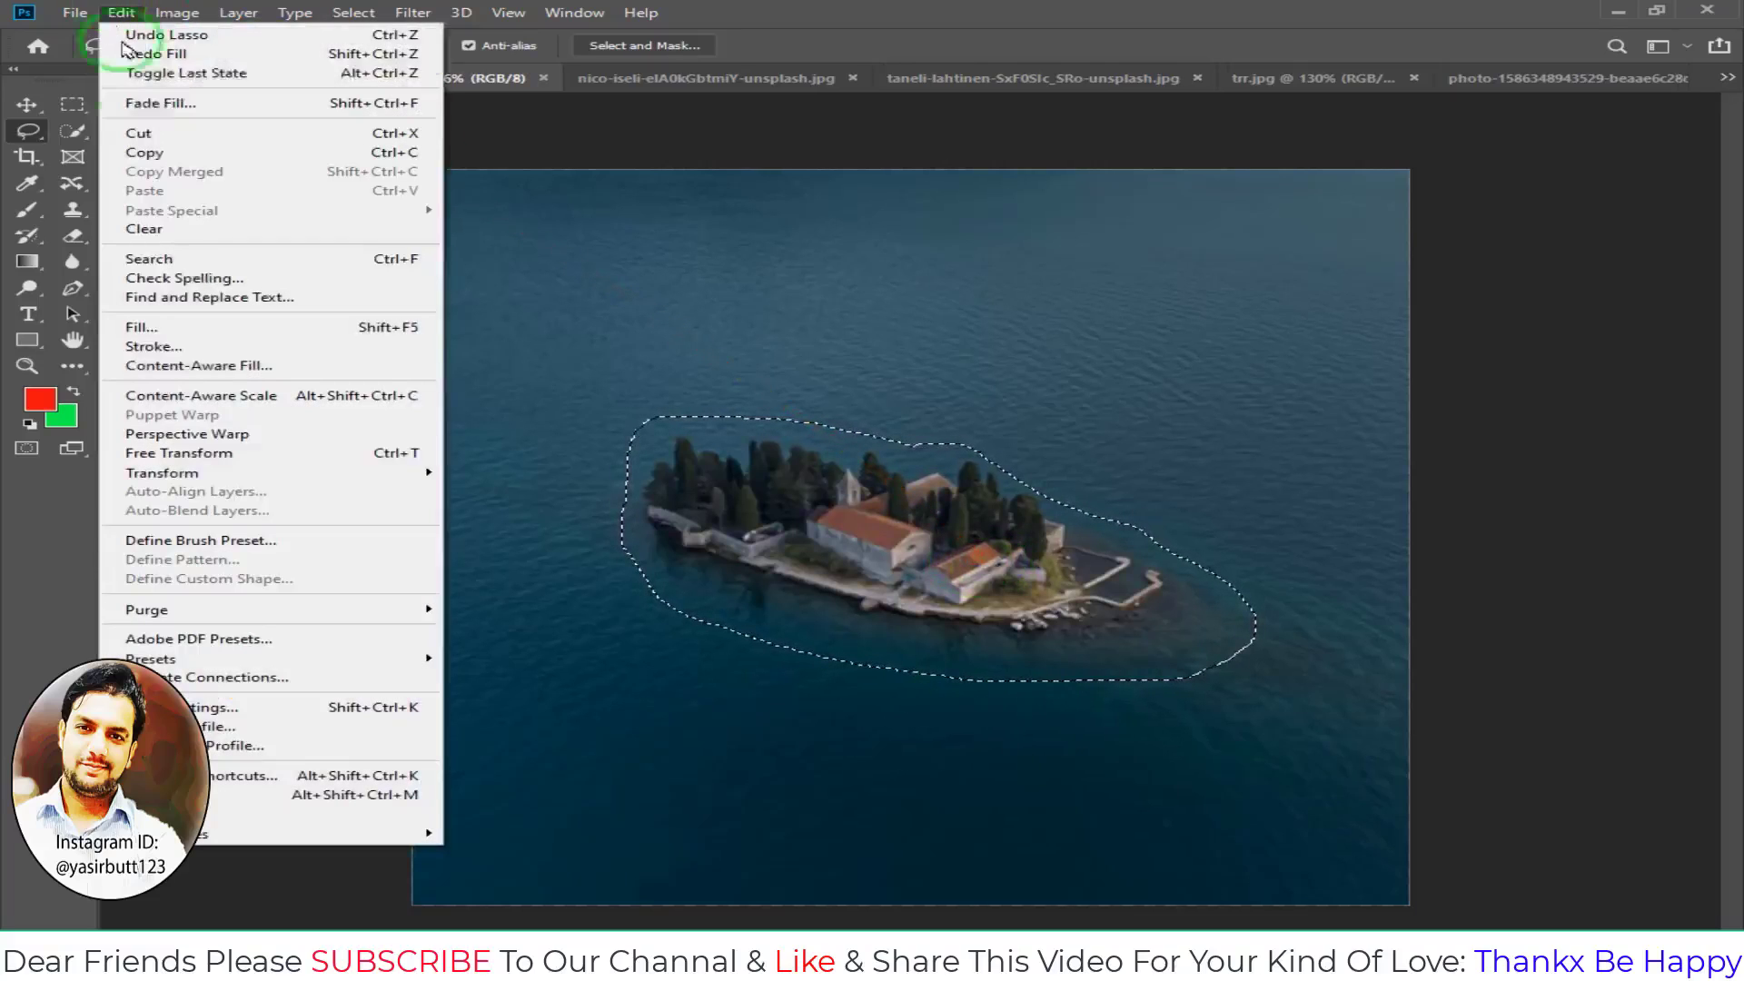
click(178, 336)
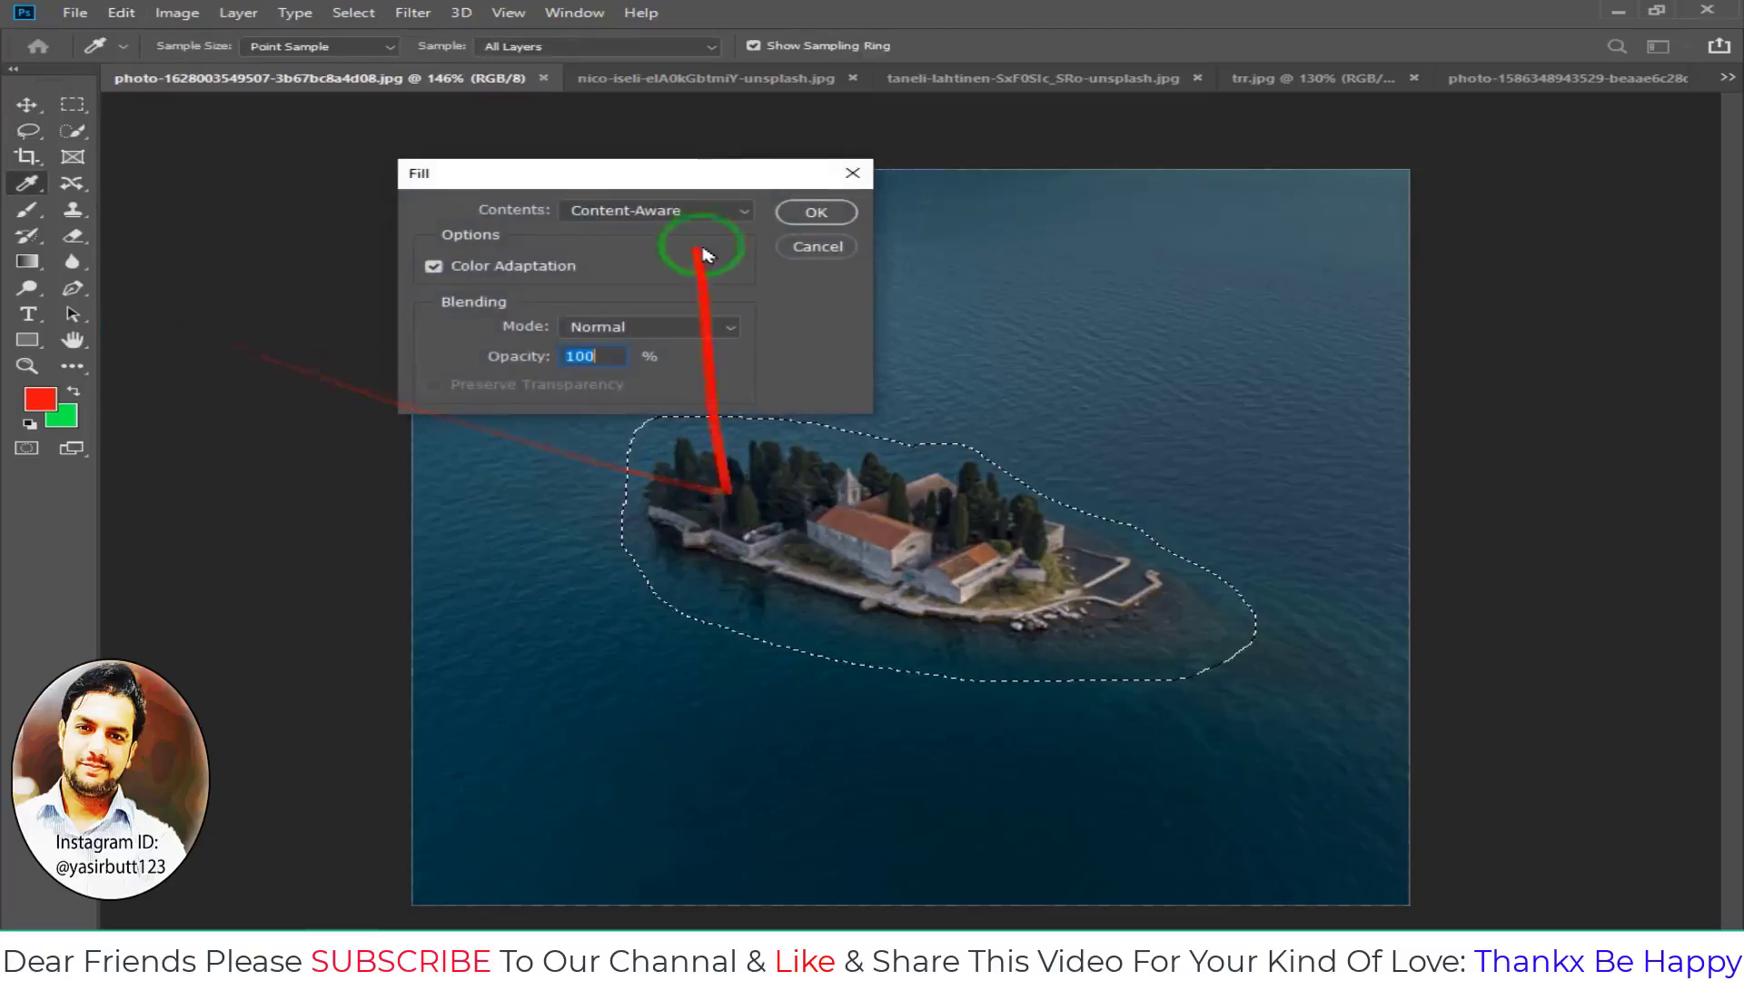
drag(697, 175, 537, 164)
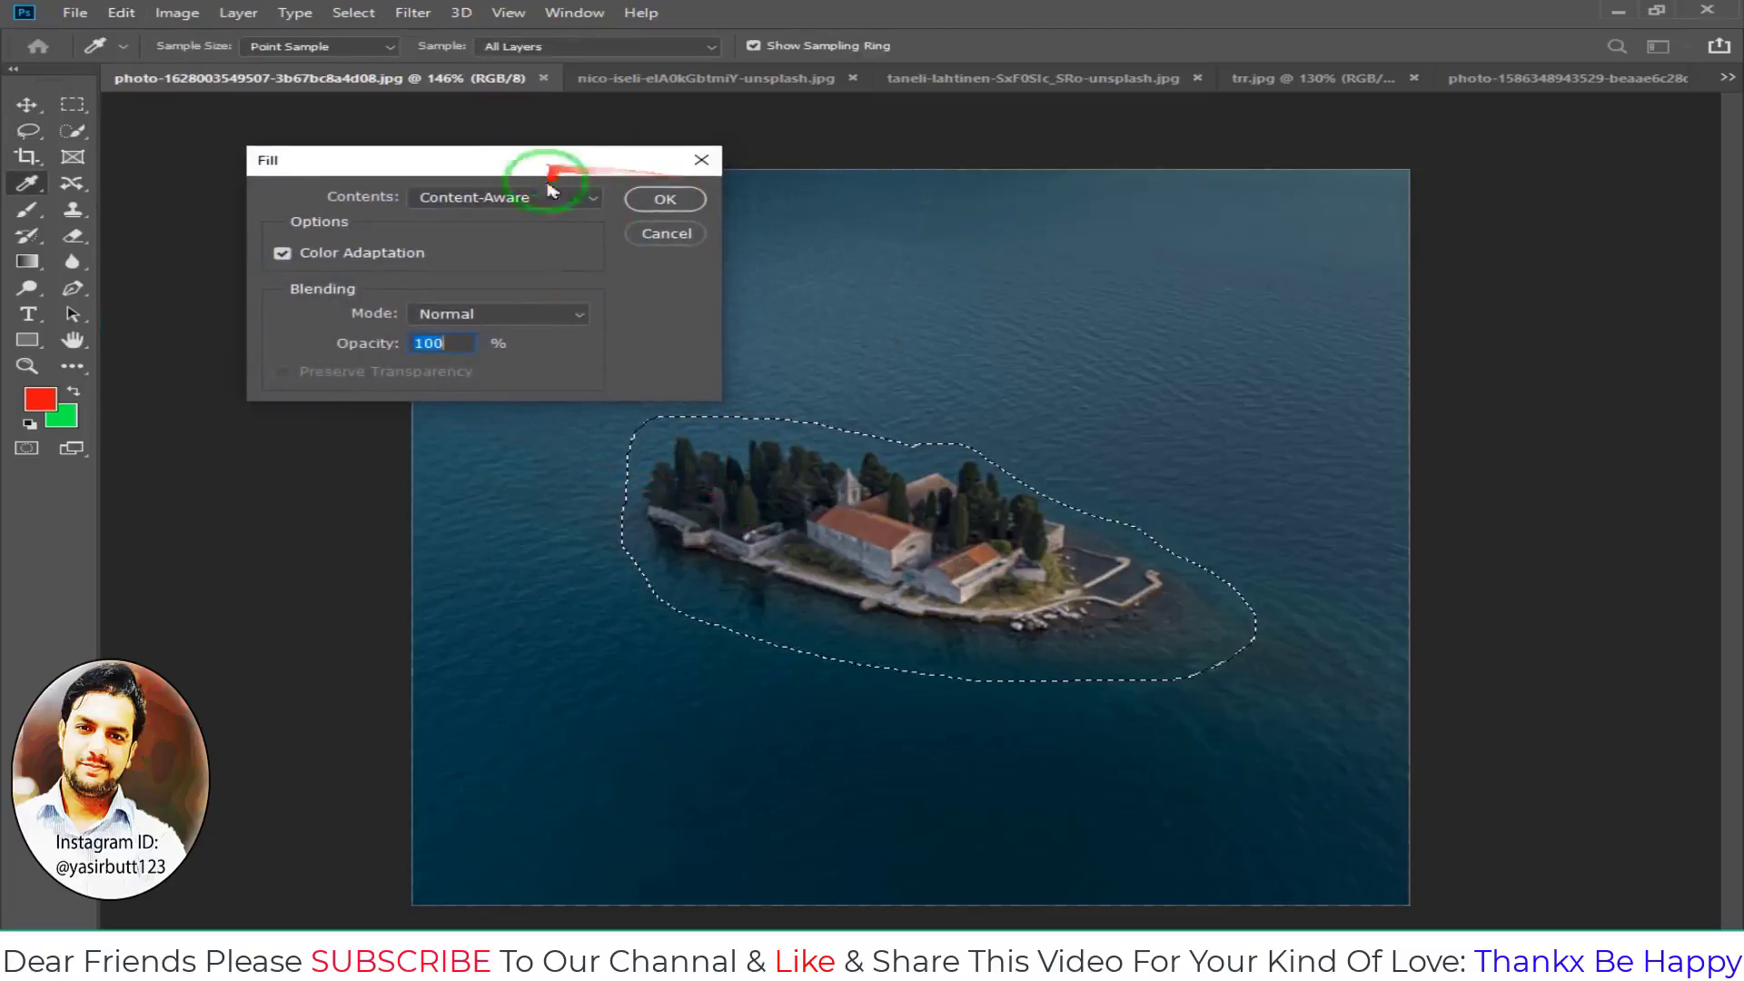
click(577, 314)
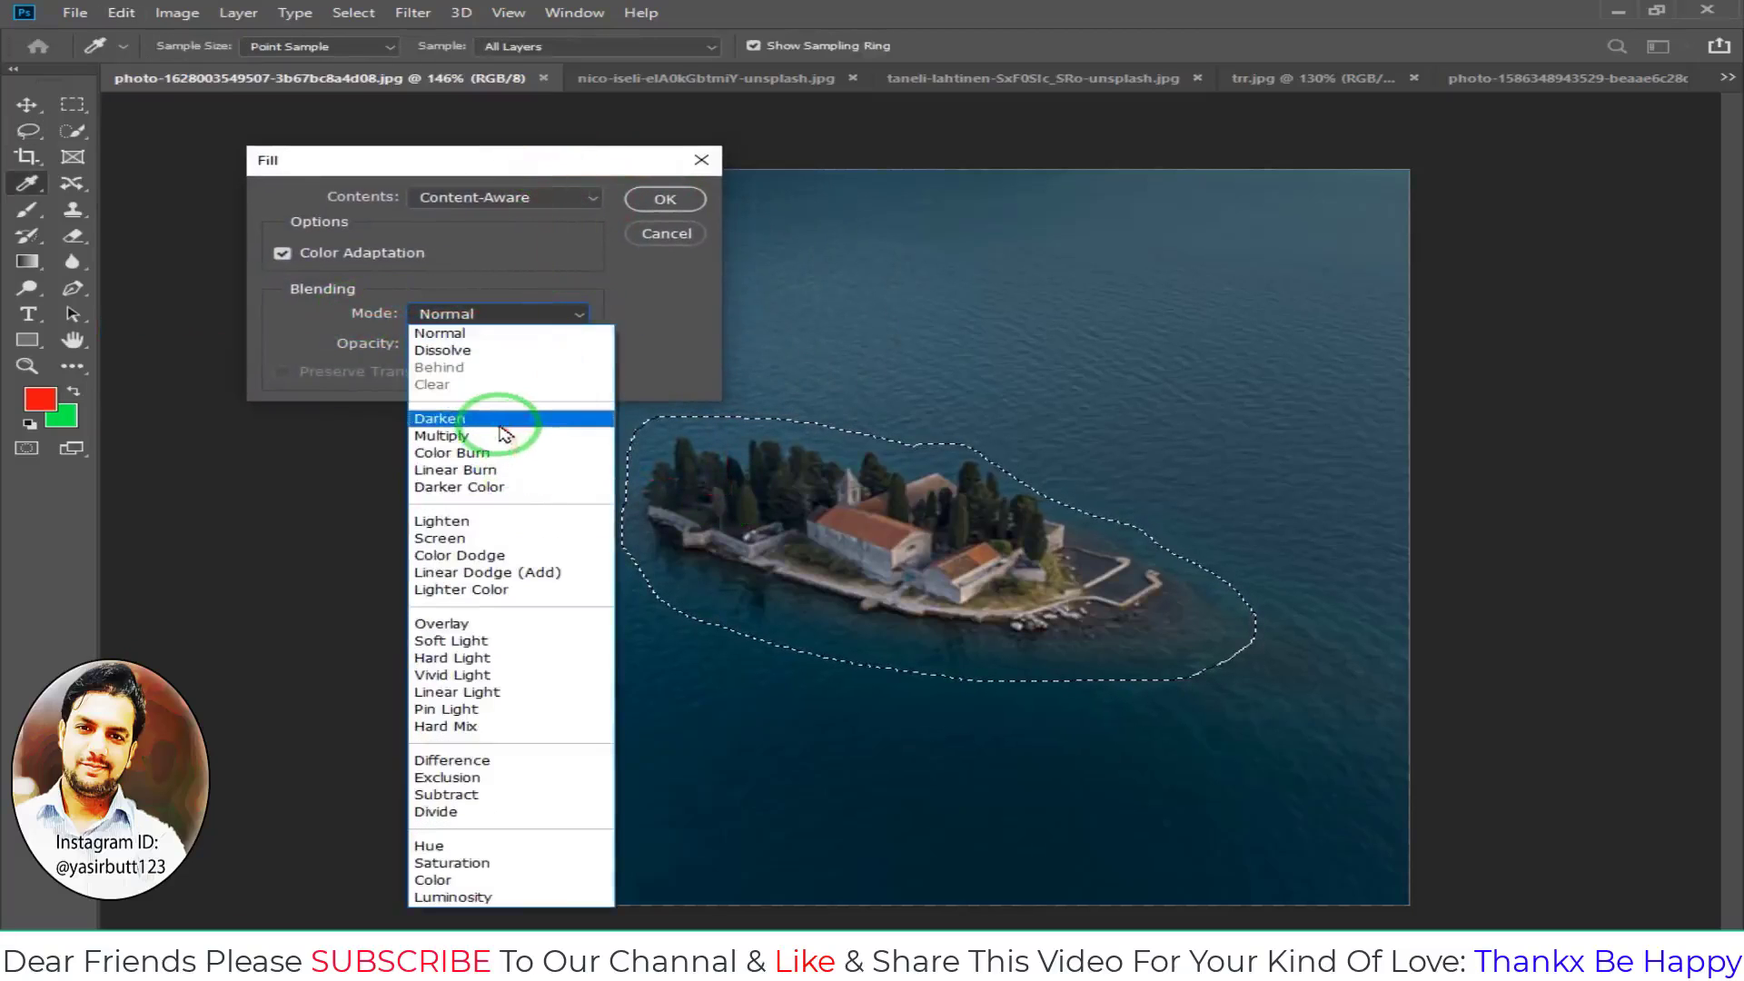
click(504, 419)
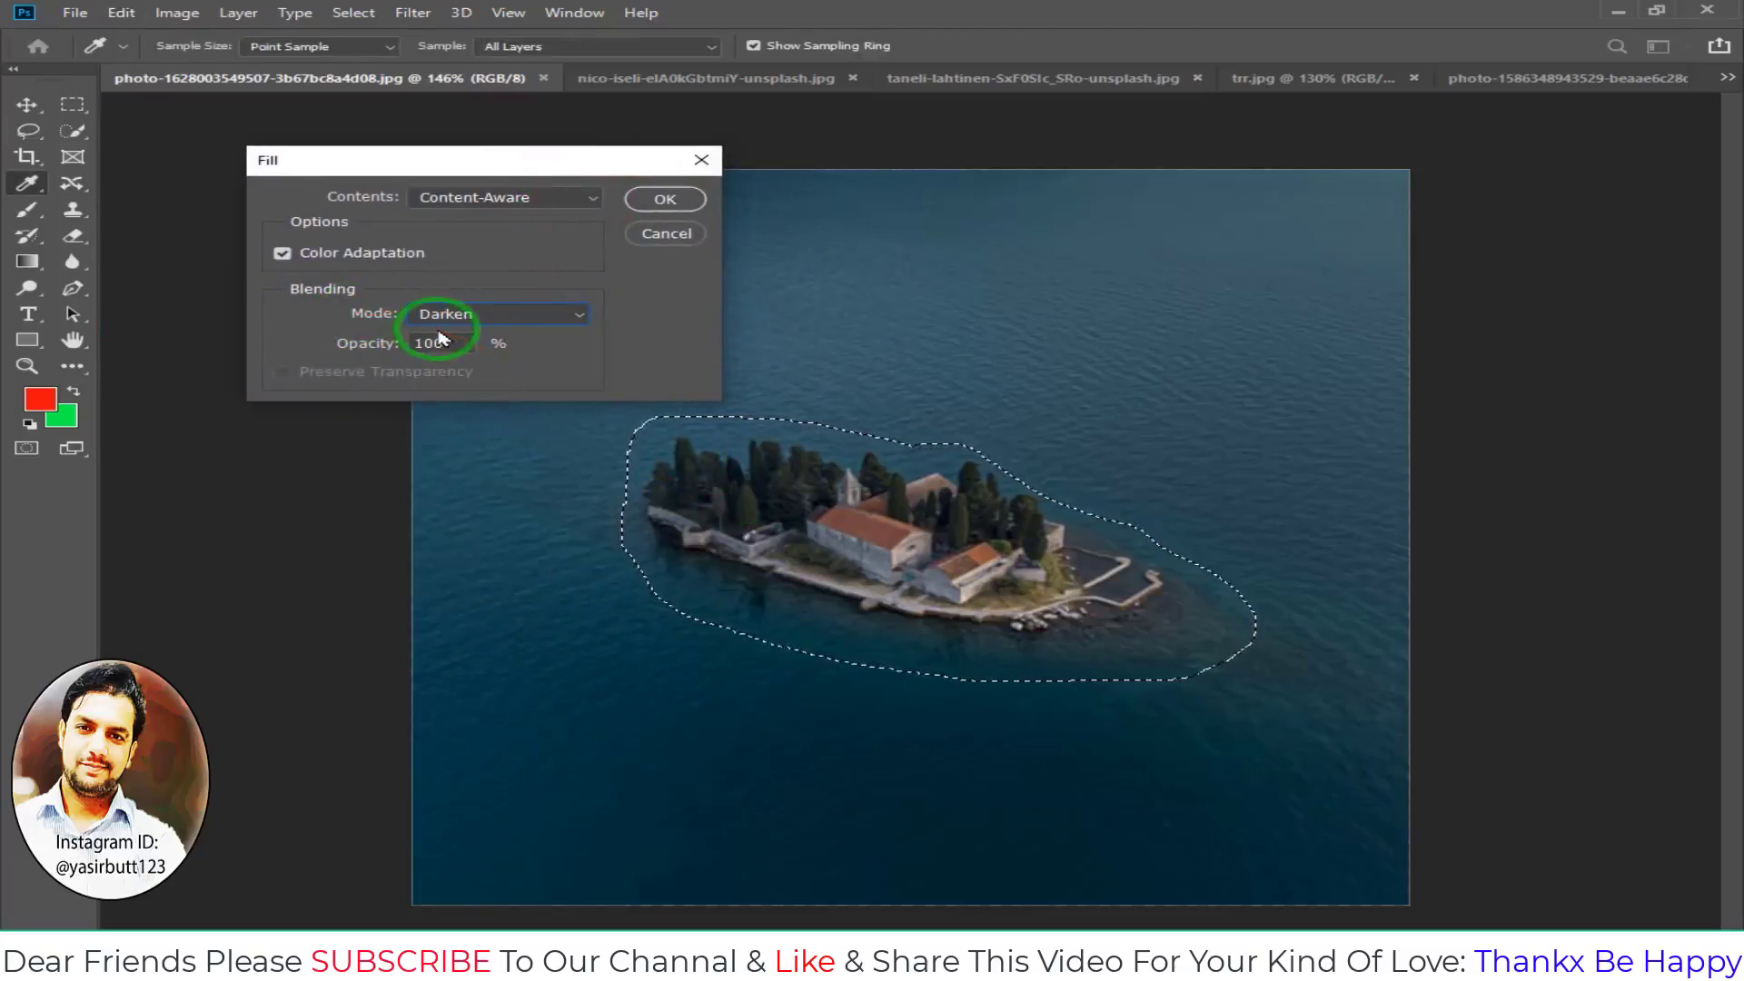
drag(535, 172, 506, 189)
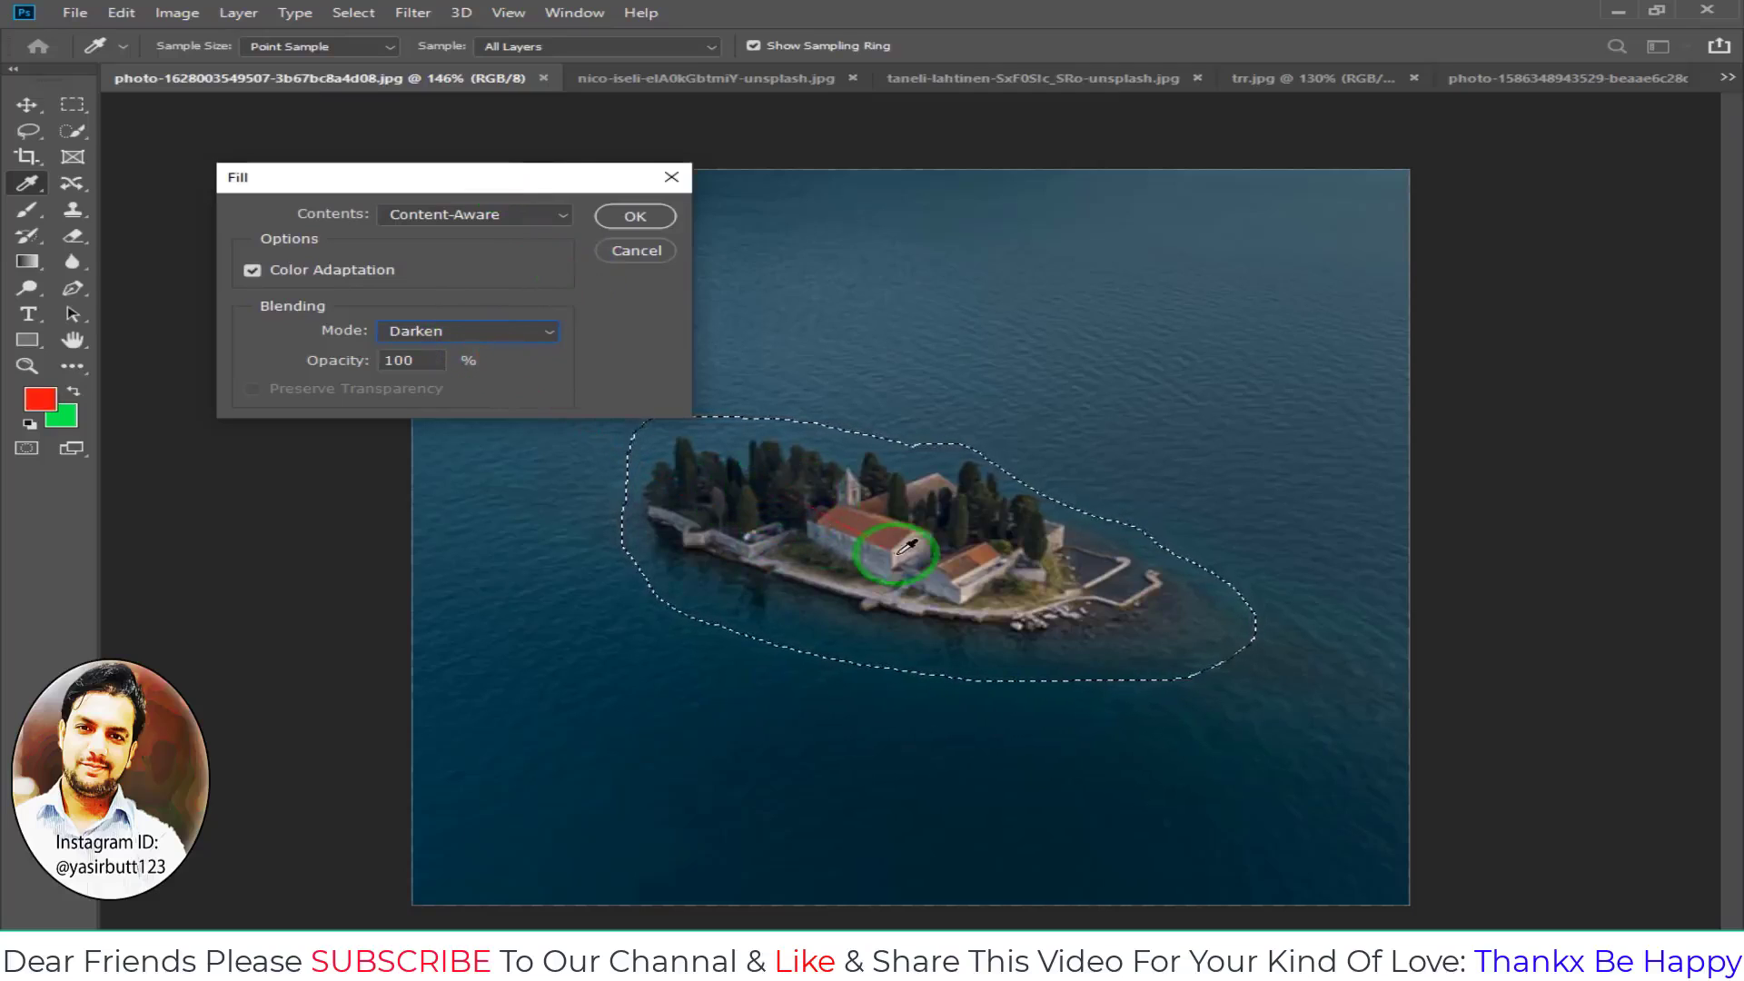
click(635, 216)
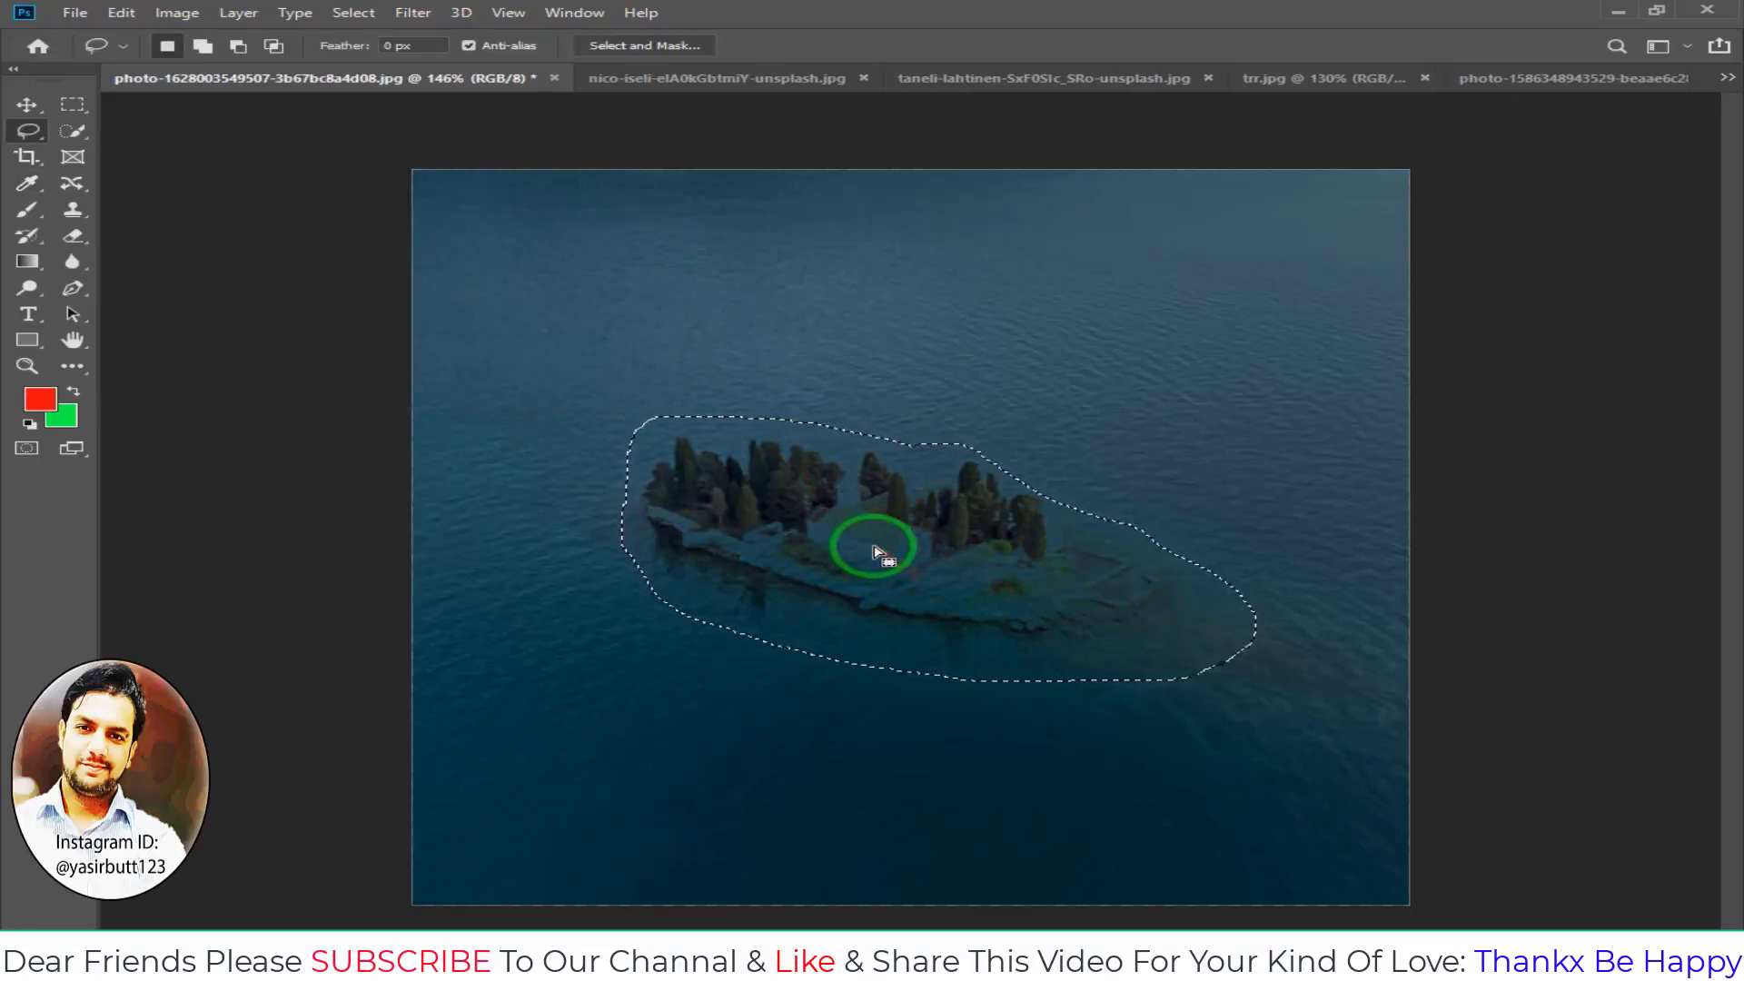
- Undo the Darken fill, apply an Overlay-mode Content-Aware fill to the island, then undo it
key(ctrl+z)
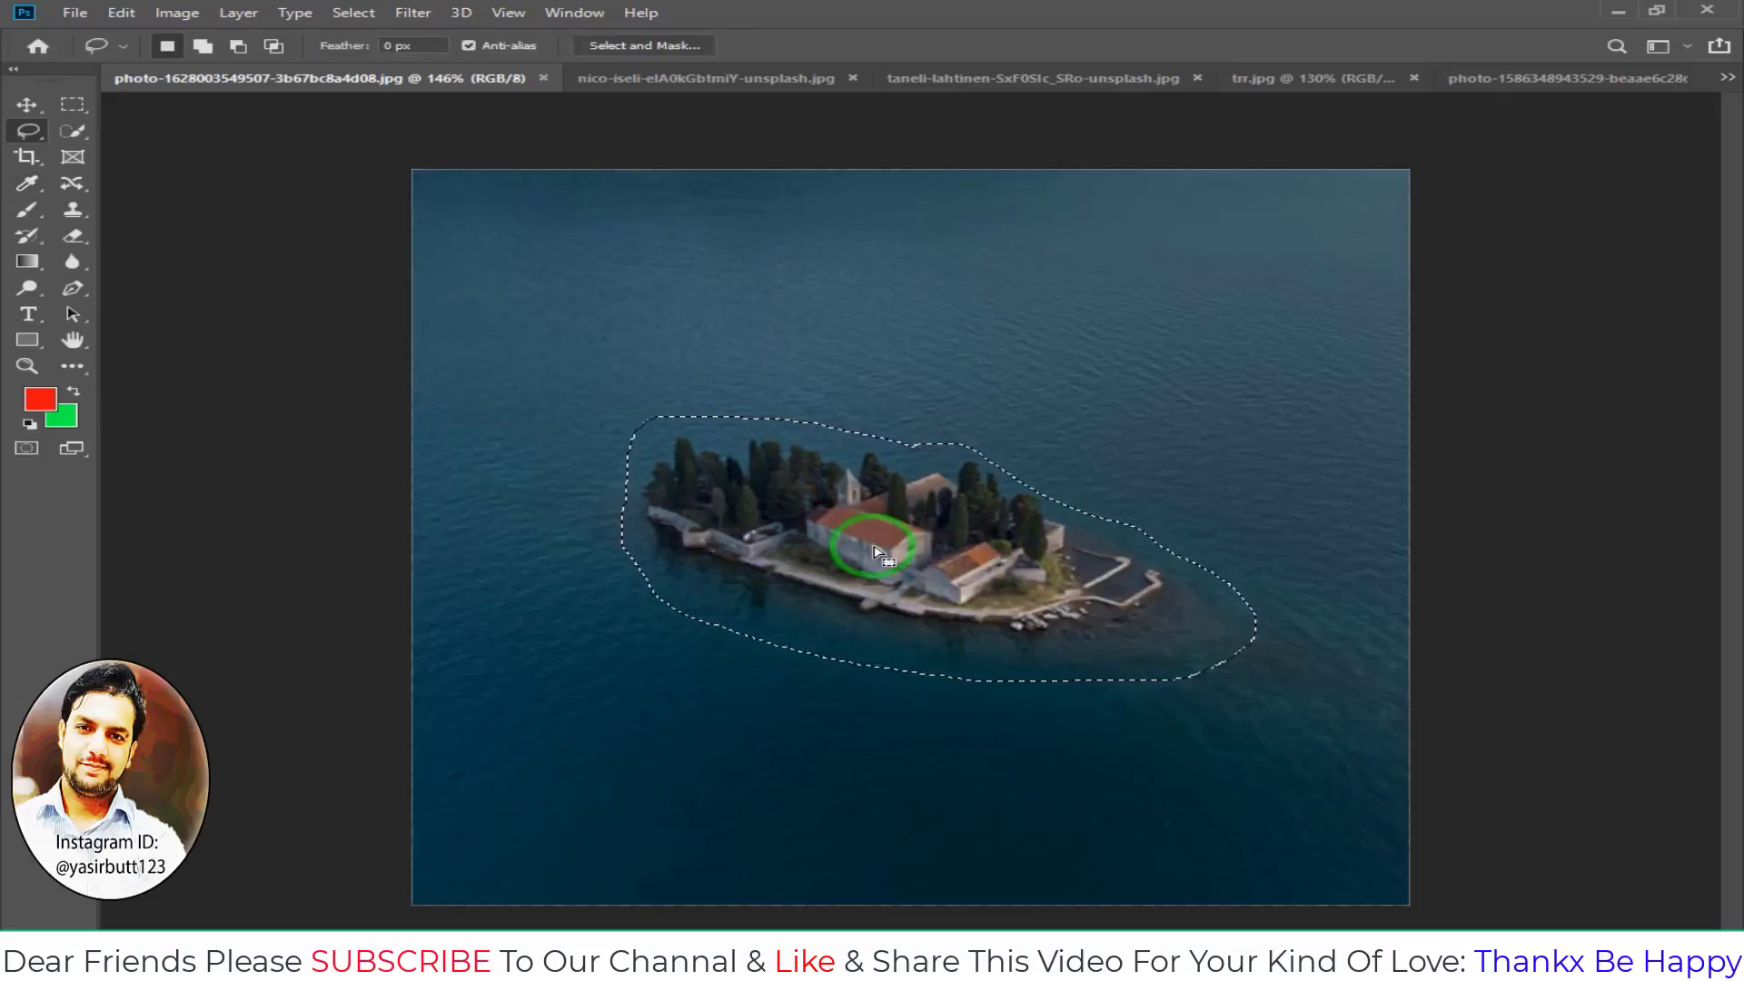
key(shift)
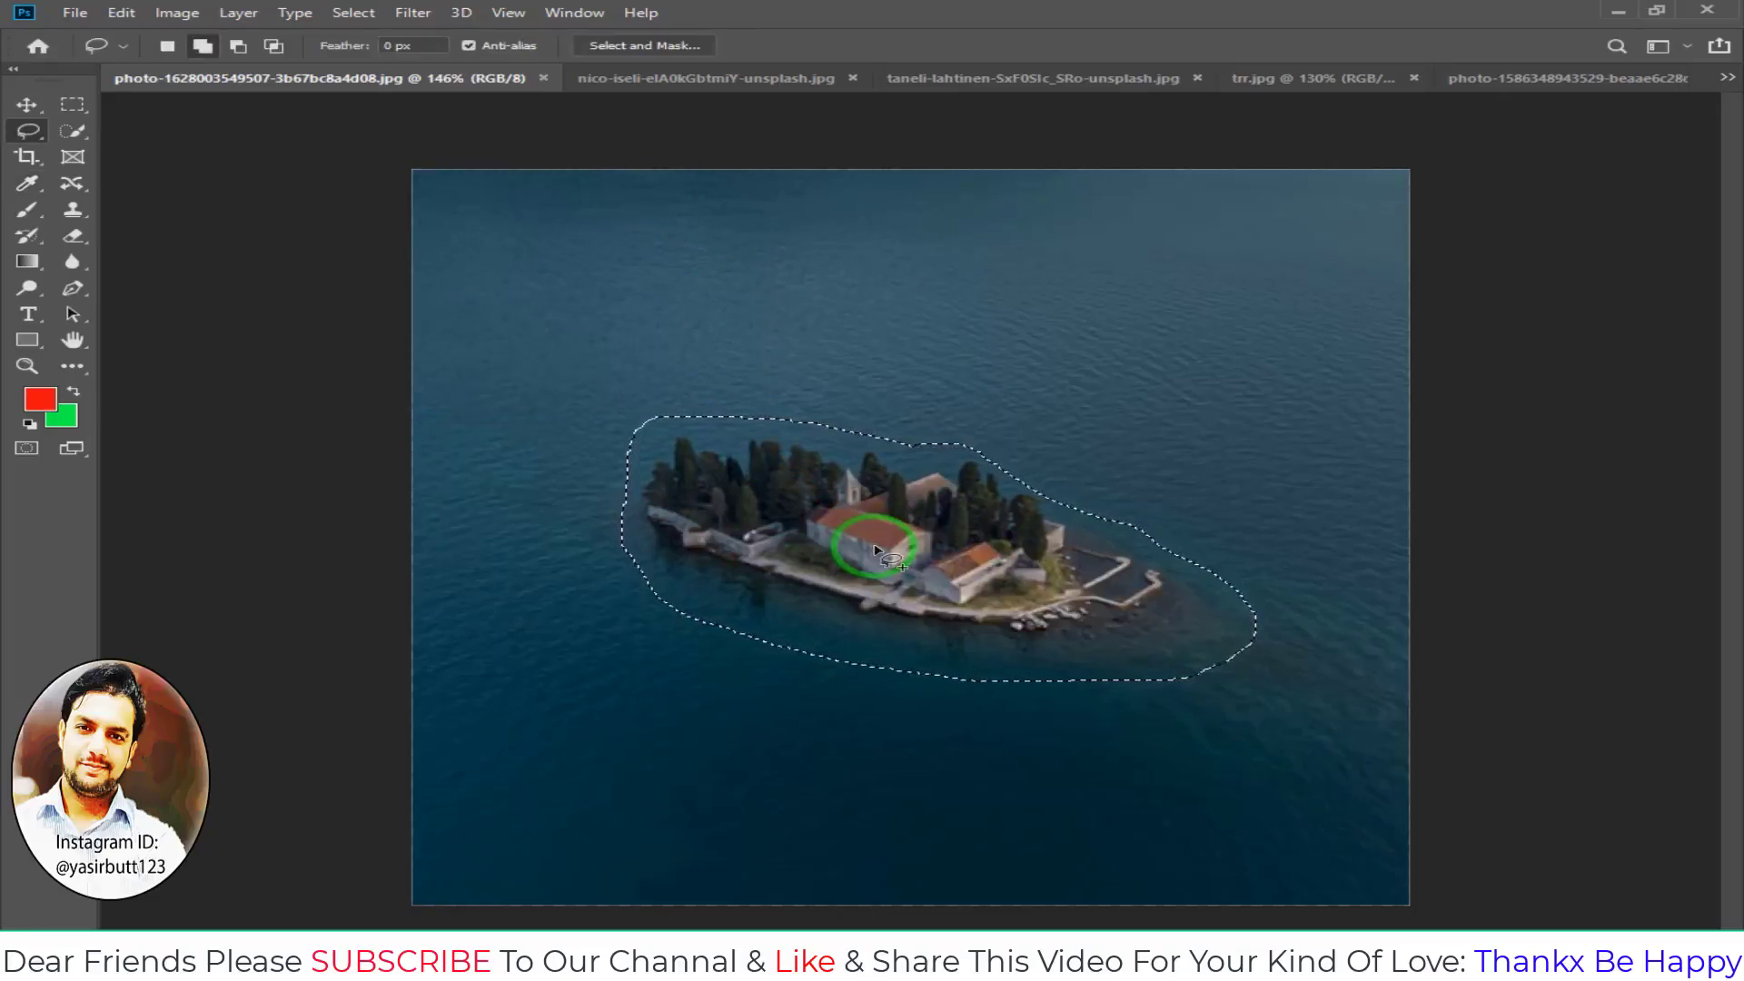
key(shift+F5)
click(551, 333)
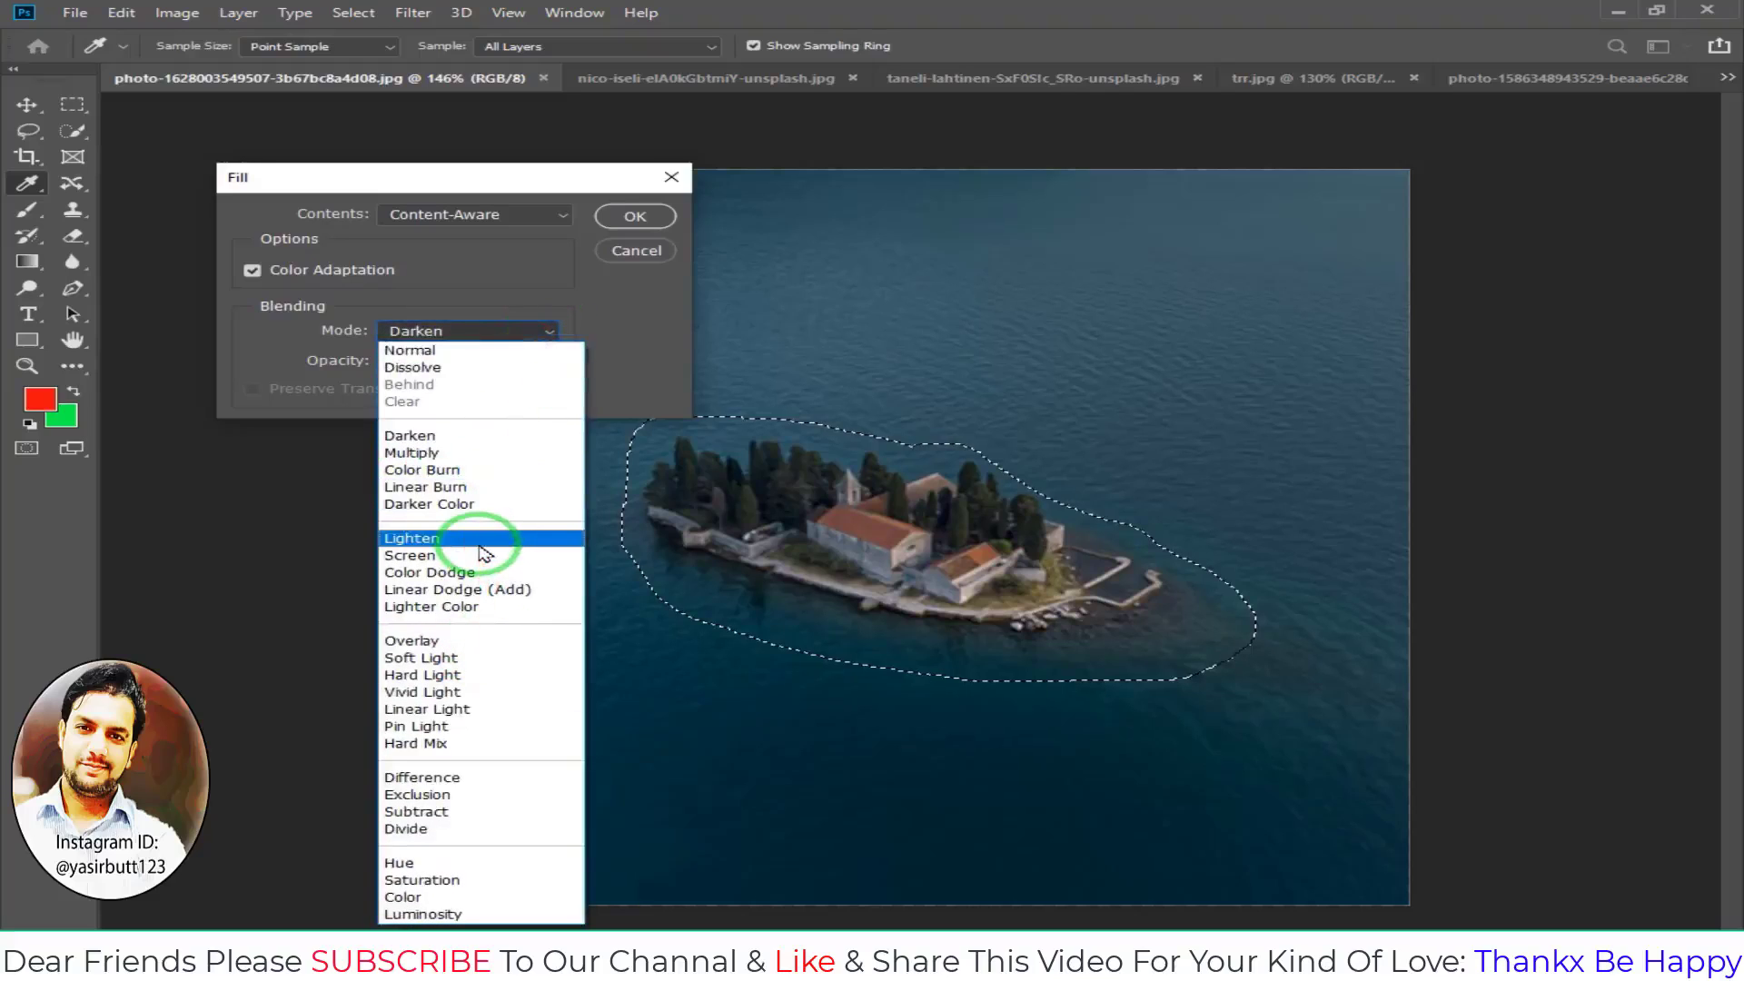
click(469, 641)
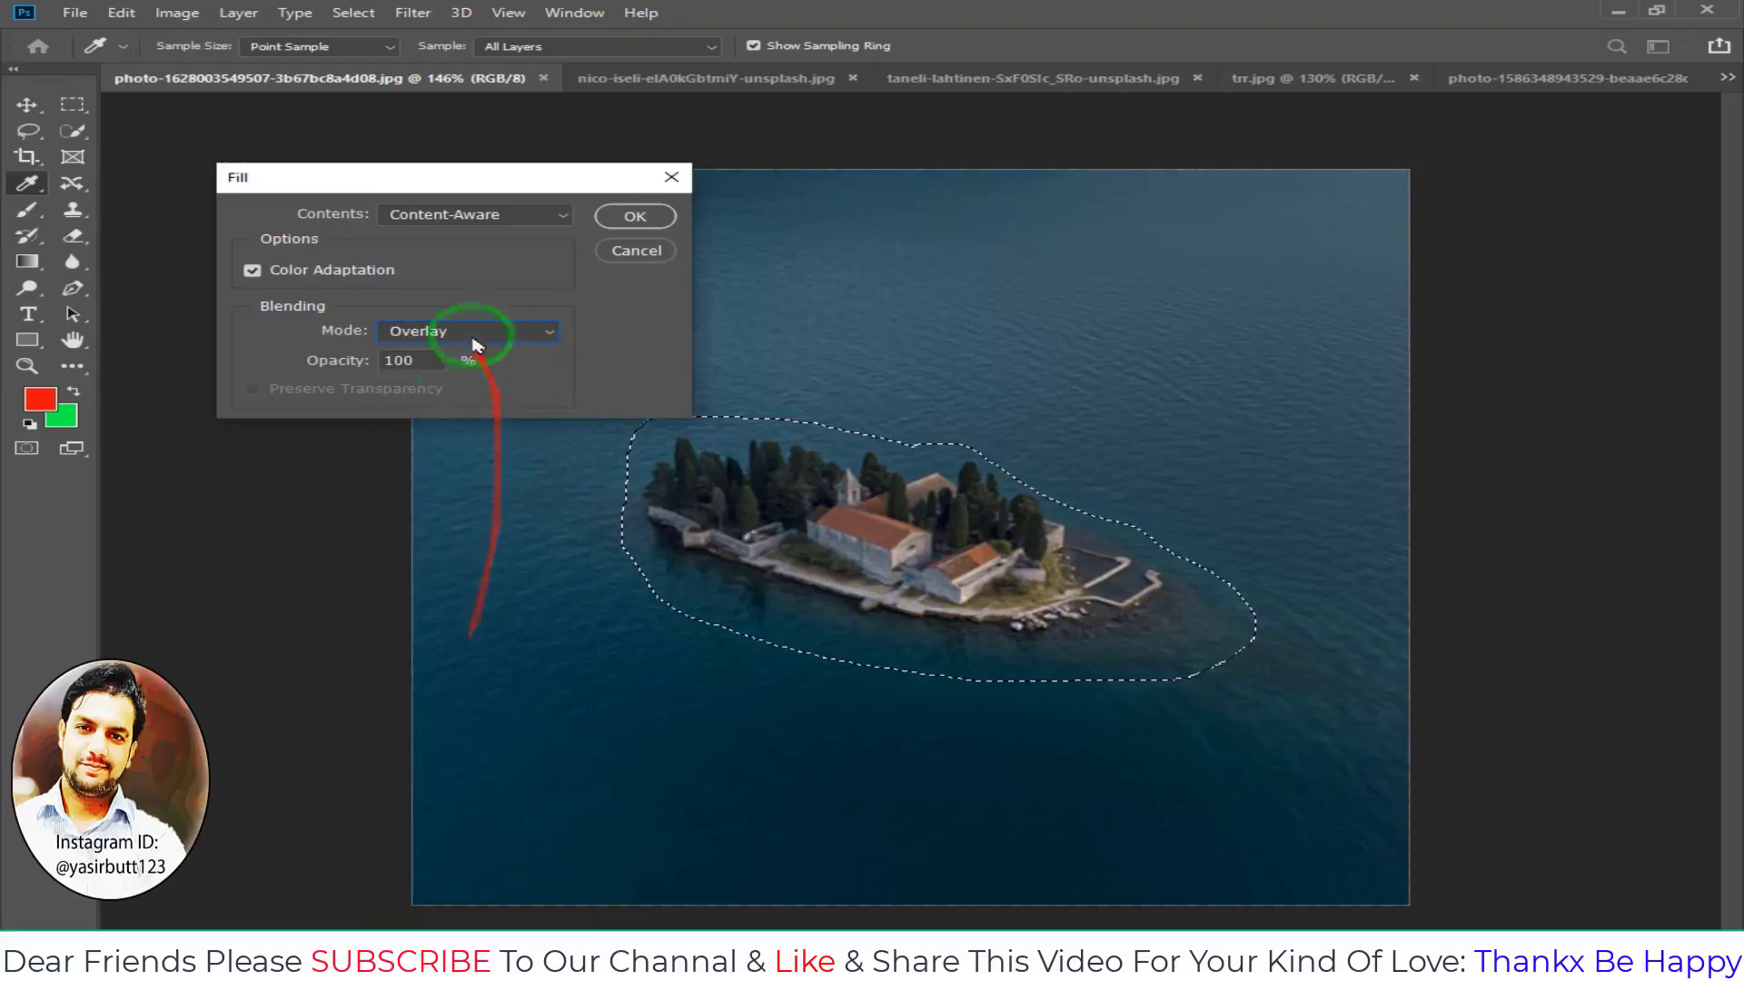
click(618, 227)
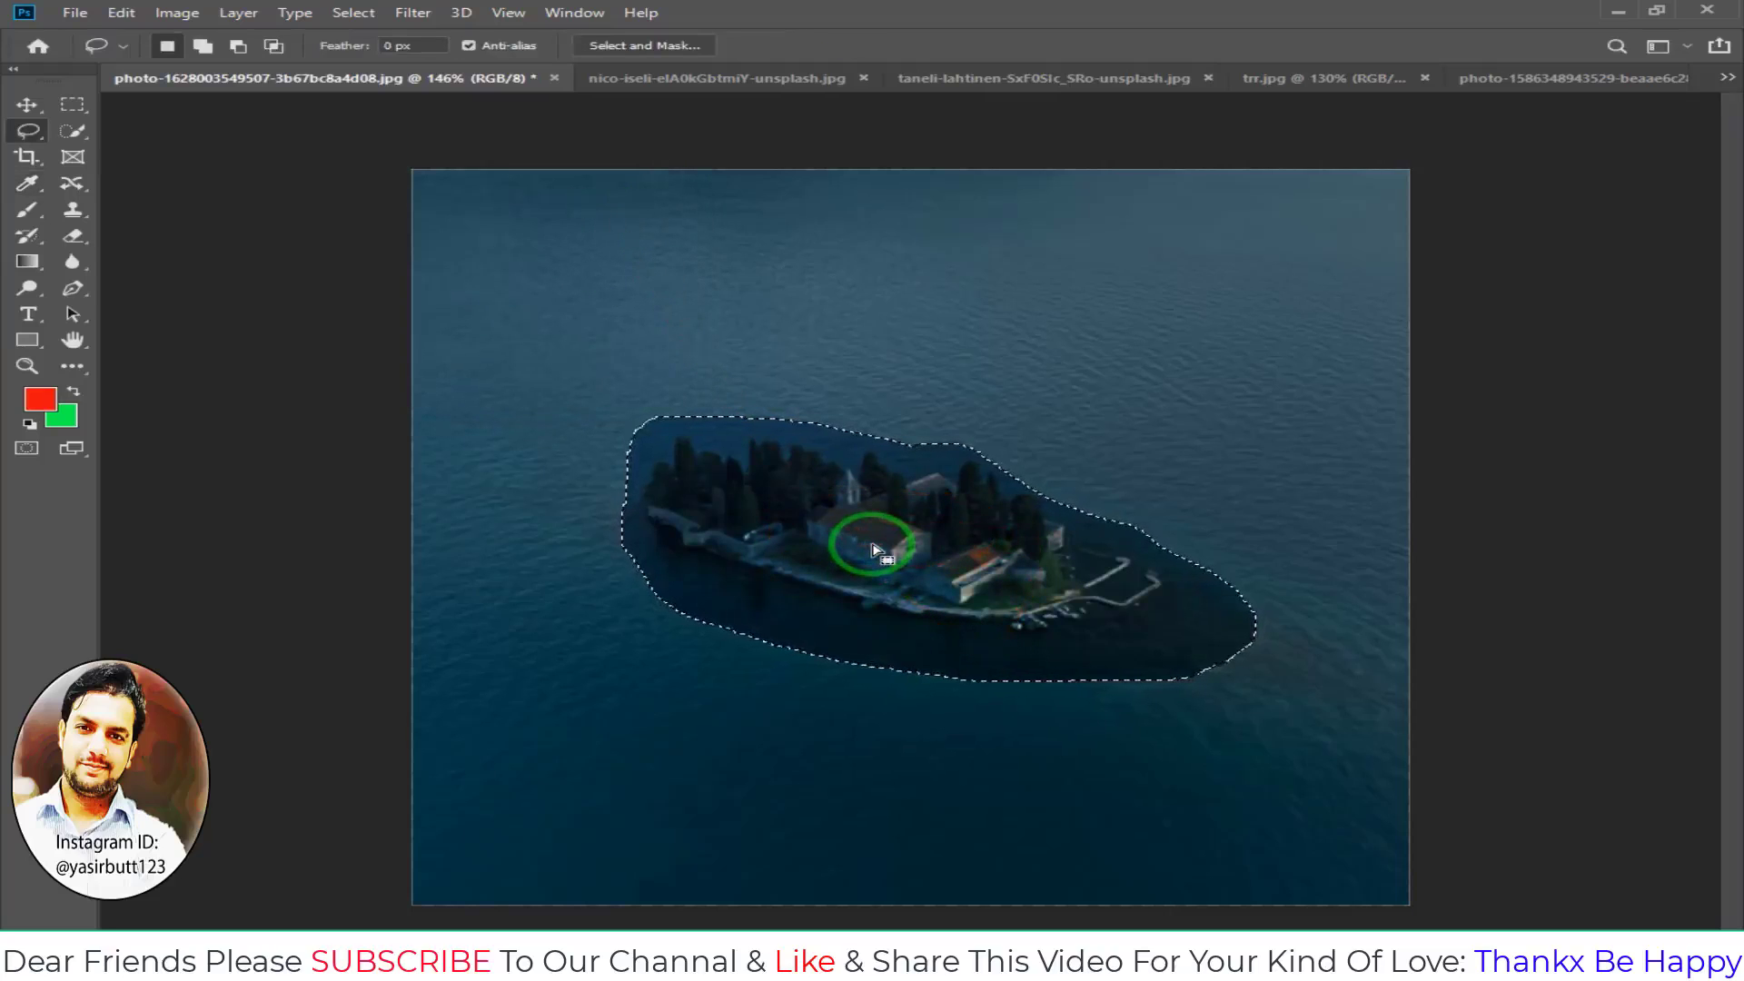
key(ctrl+z)
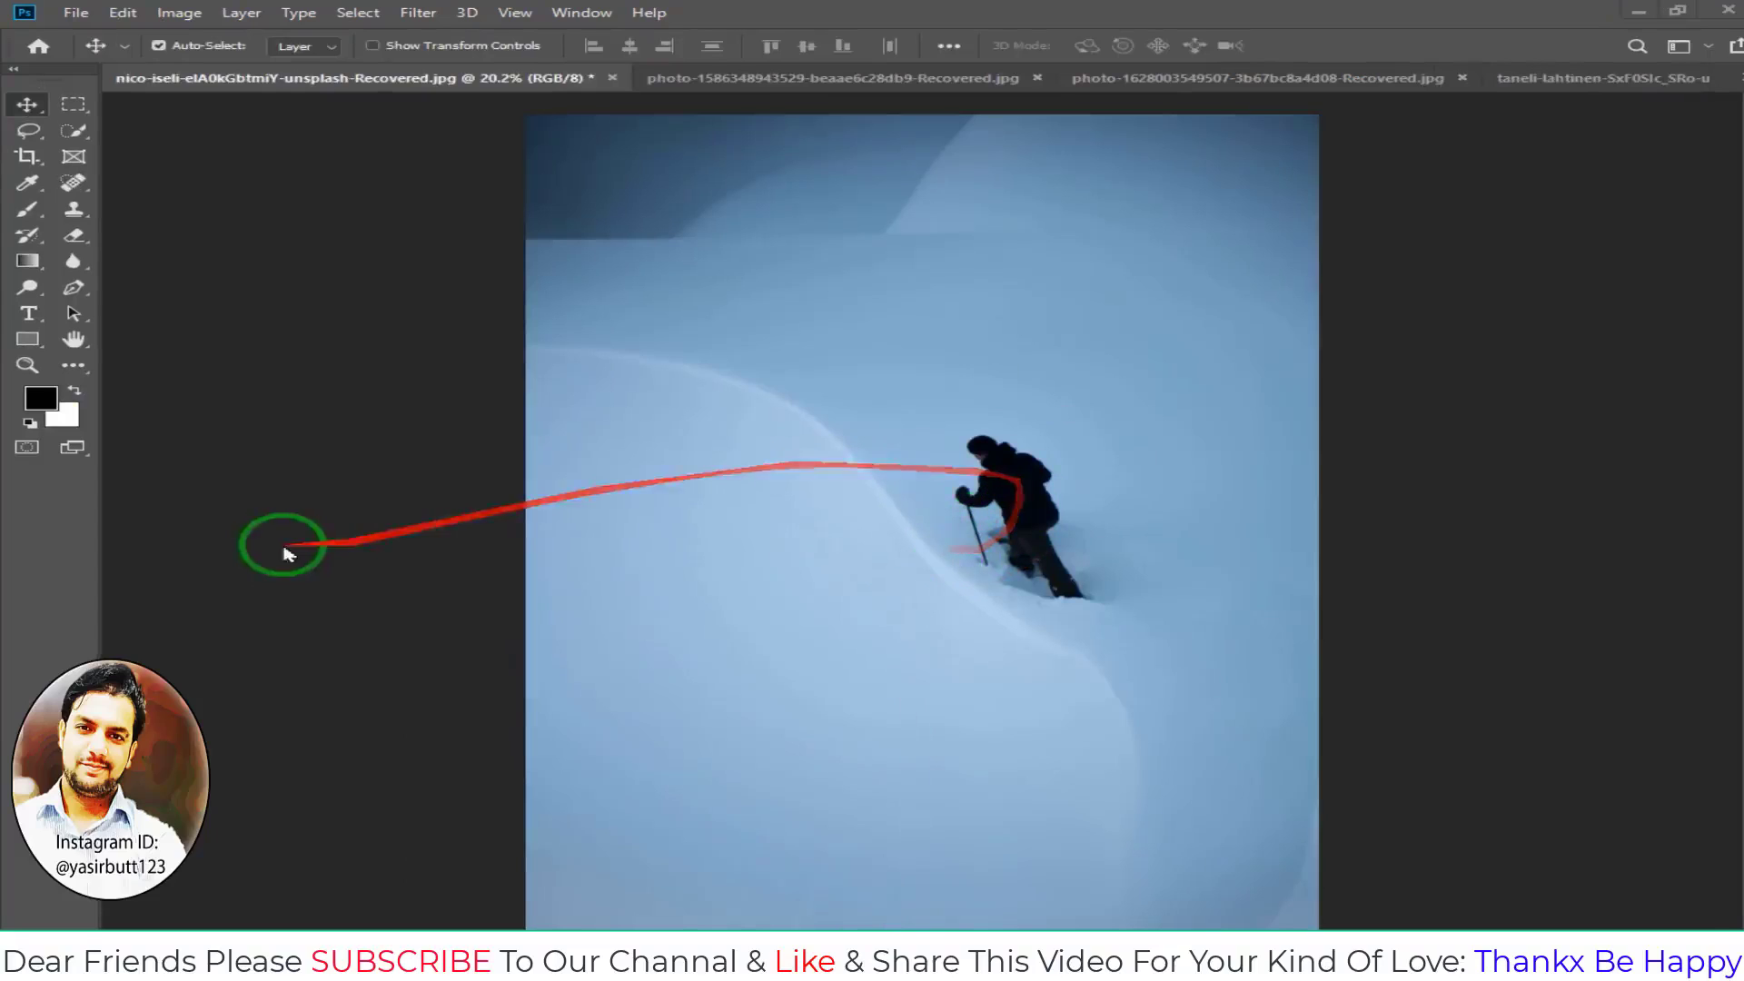
- Choose the Content-Aware Move Tool from the healing flyout and loosely outline the hiker
click(80, 188)
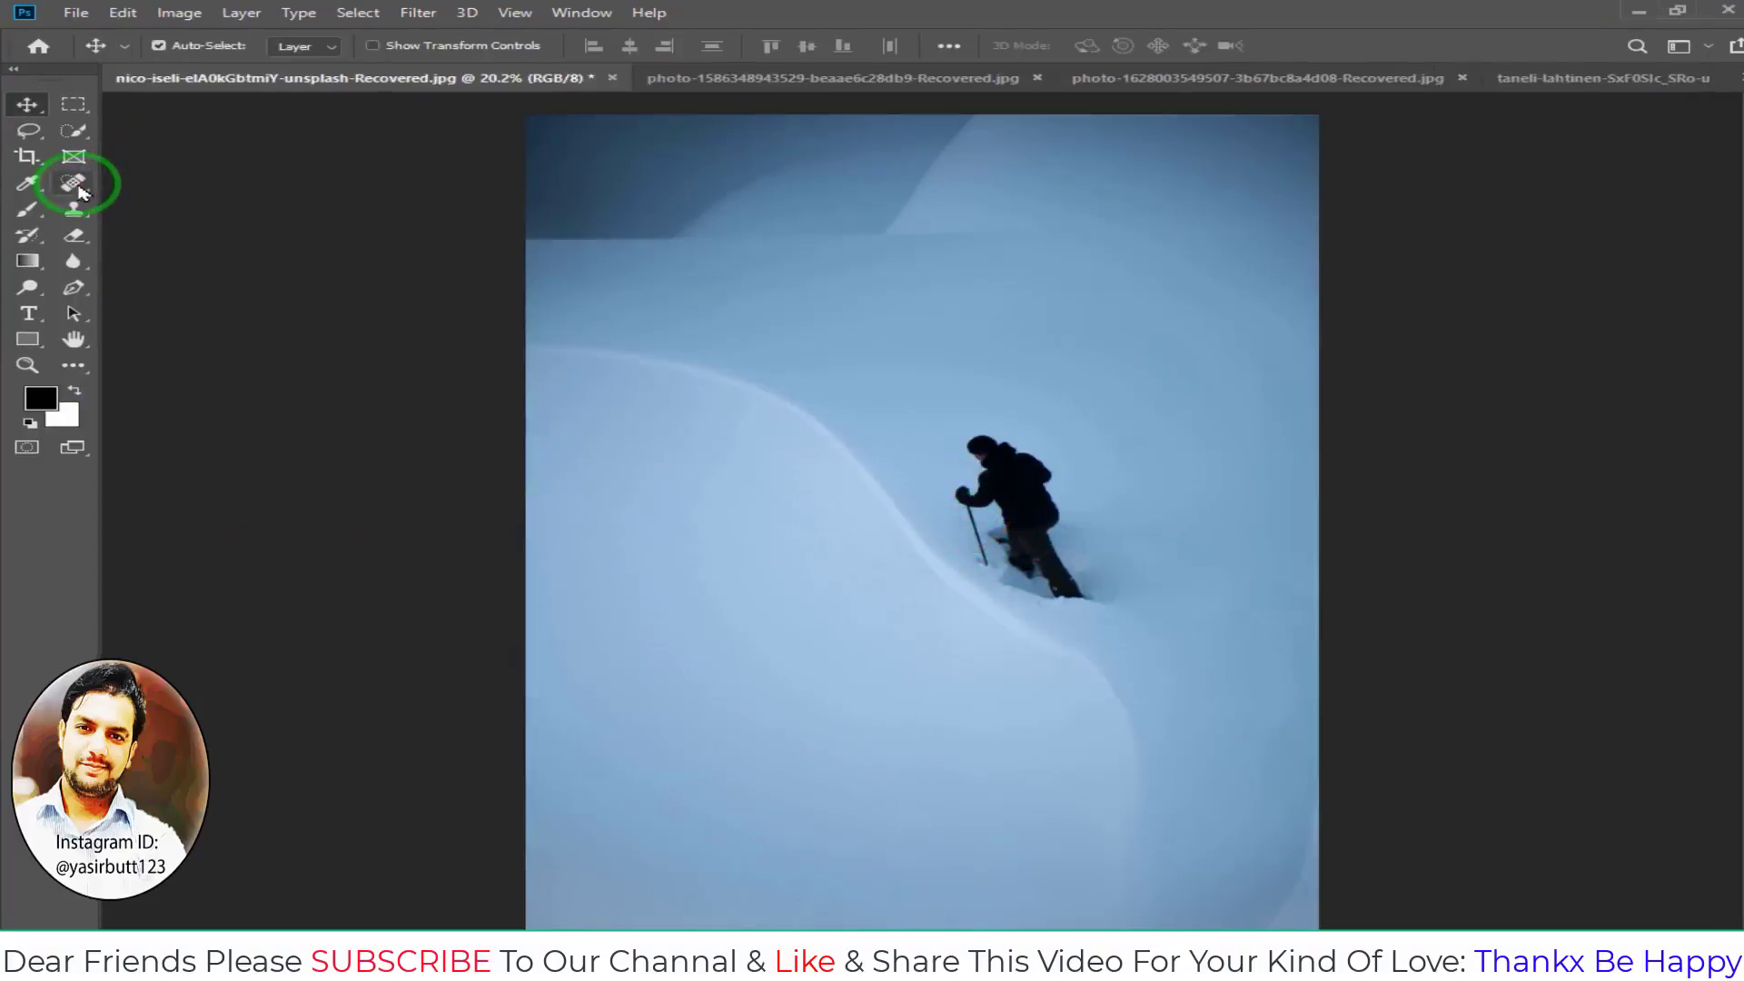
click(80, 188)
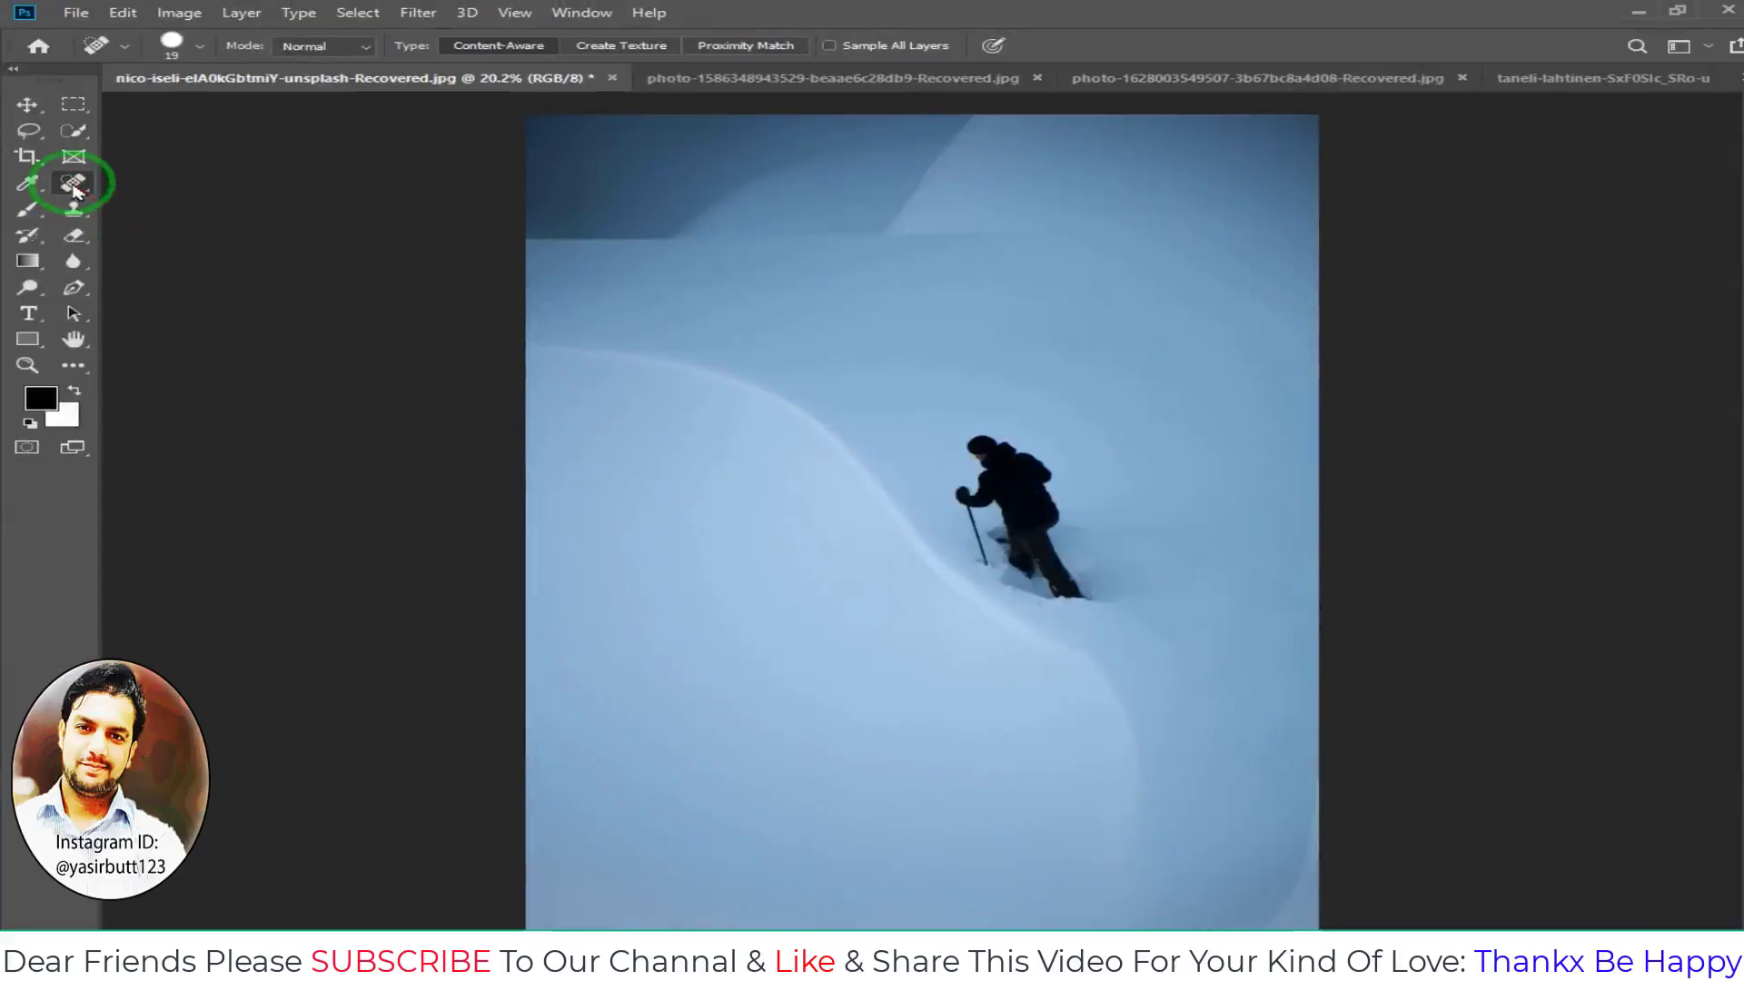
right_click(73, 182)
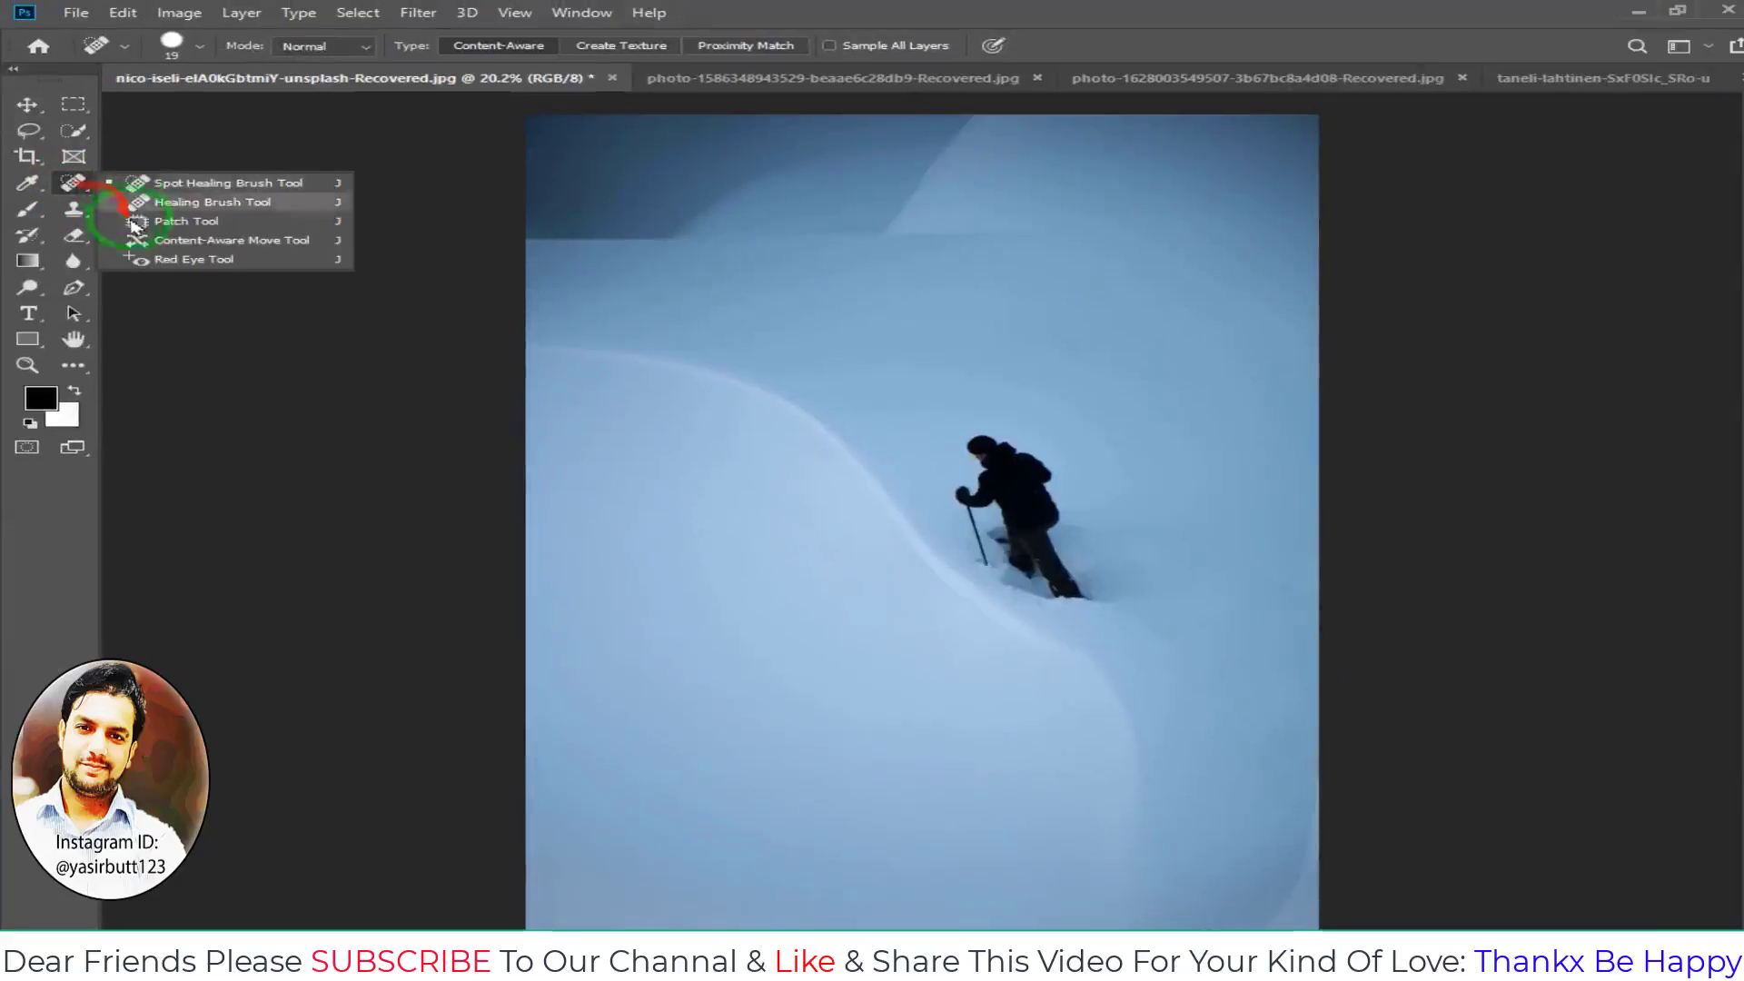
click(145, 240)
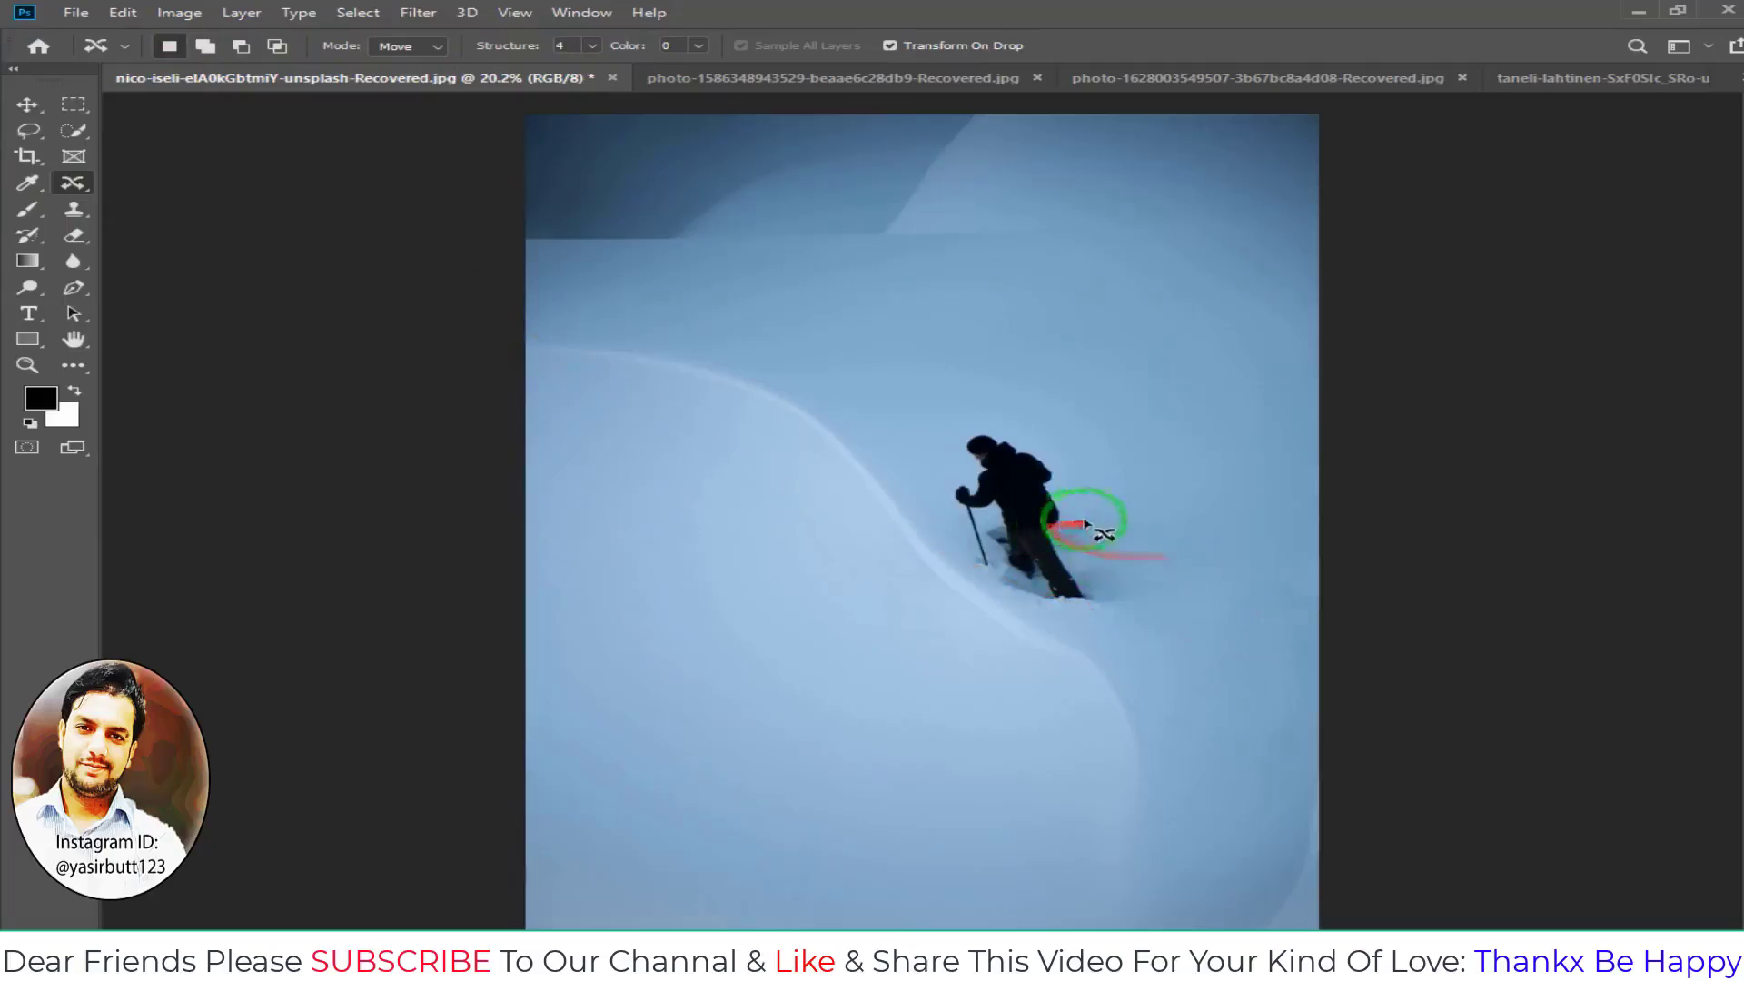
mouse_move(972, 506)
mouse_down()
mouse_move(1017, 525)
mouse_move(1073, 490)
mouse_move(763, 396)
mouse_move(985, 446)
mouse_move(974, 431)
mouse_move(938, 471)
mouse_move(930, 533)
mouse_move(976, 603)
mouse_move(1117, 618)
mouse_move(1141, 526)
mouse_move(1043, 421)
mouse_move(945, 428)
mouse_up()
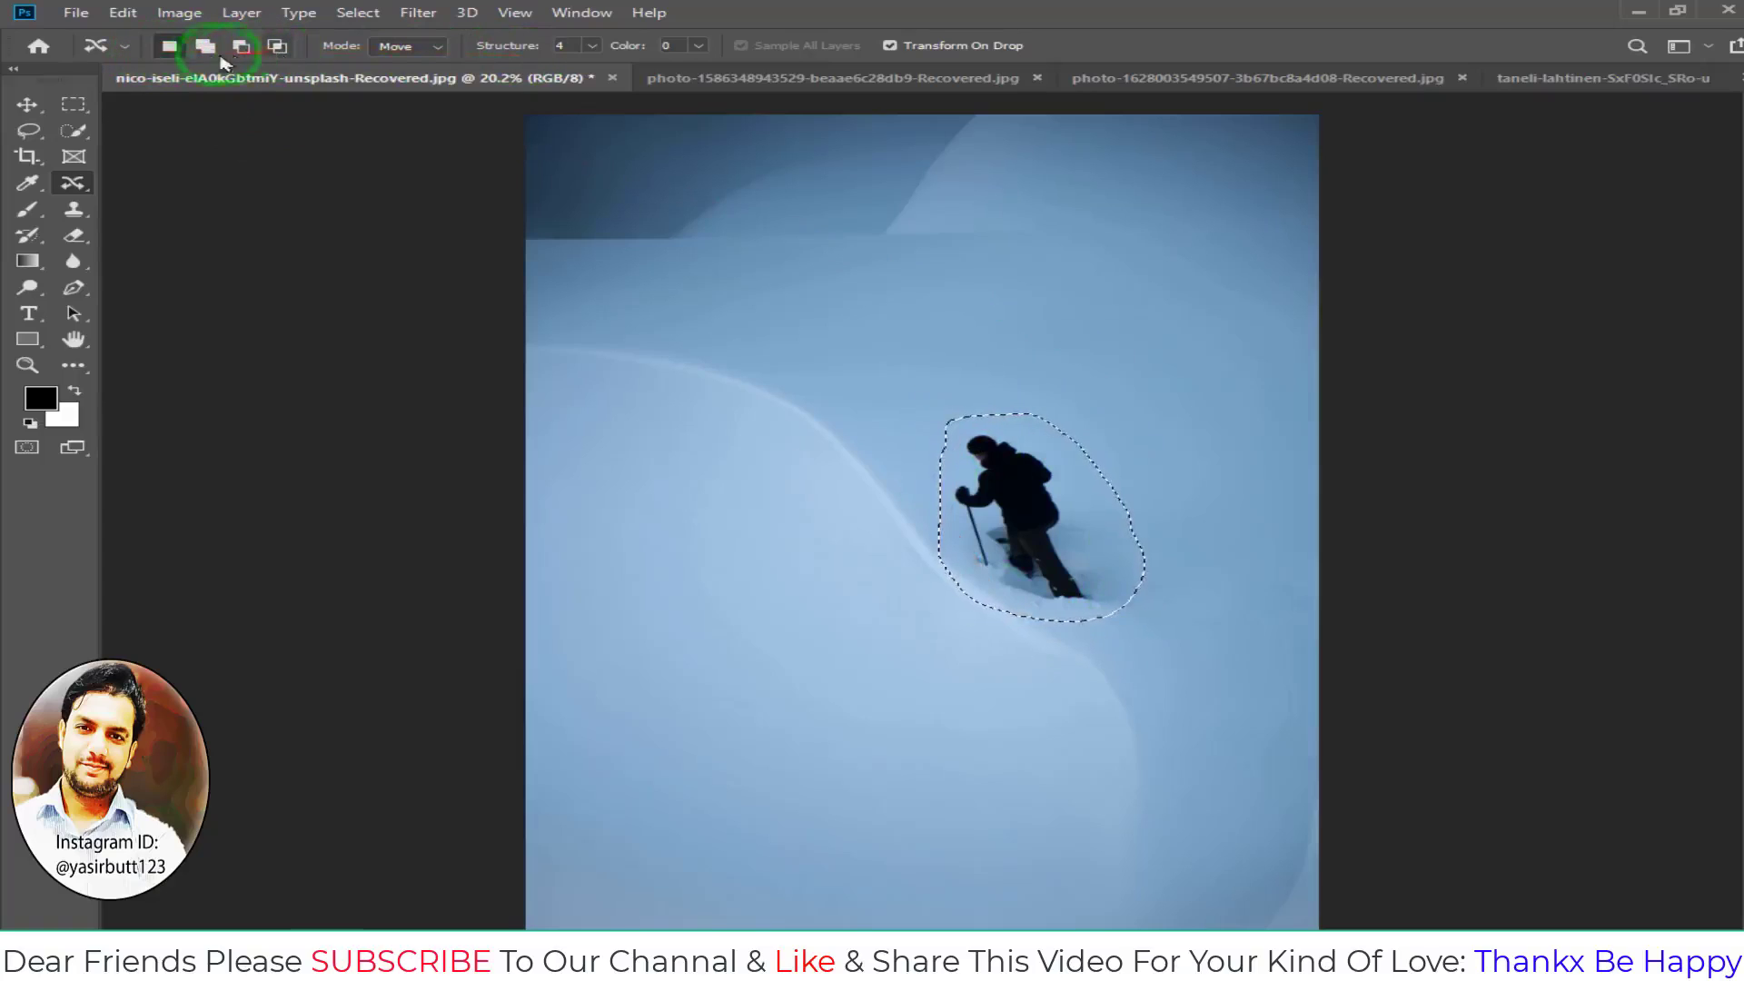
- Add the area above the hiker to the selection
click(203, 47)
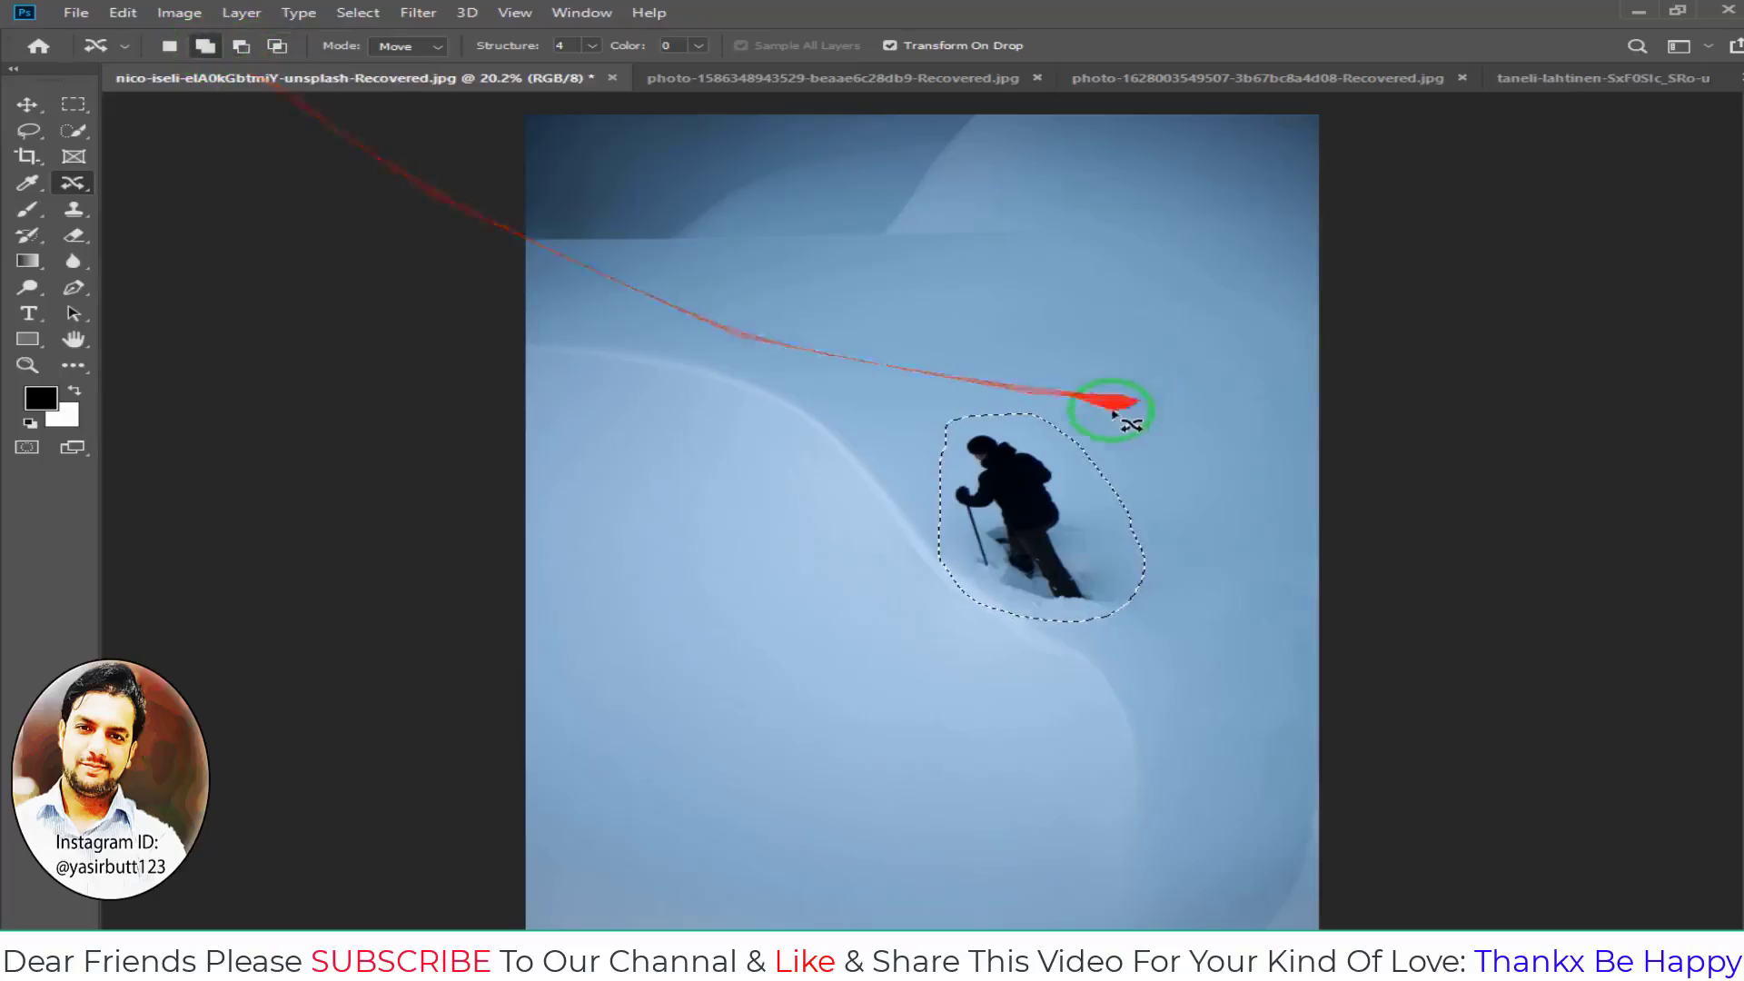
mouse_move(1096, 326)
mouse_down()
mouse_move(1124, 418)
mouse_move(1092, 325)
mouse_up()
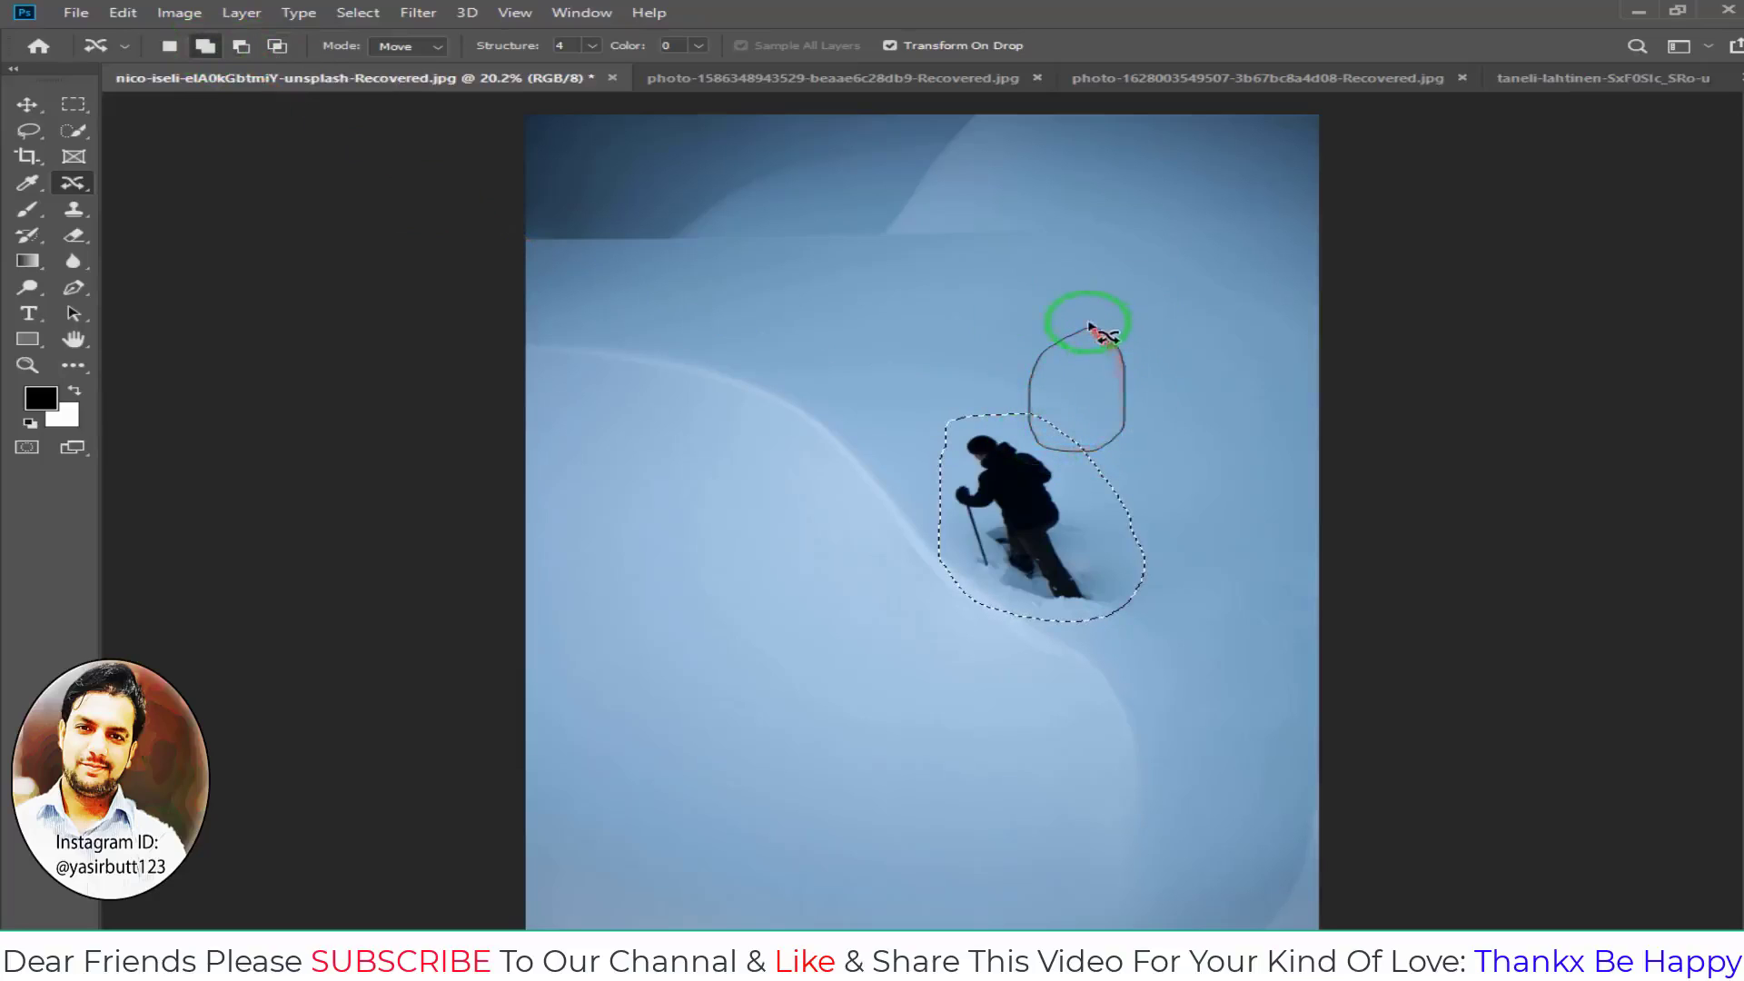
drag(1126, 420, 1081, 419)
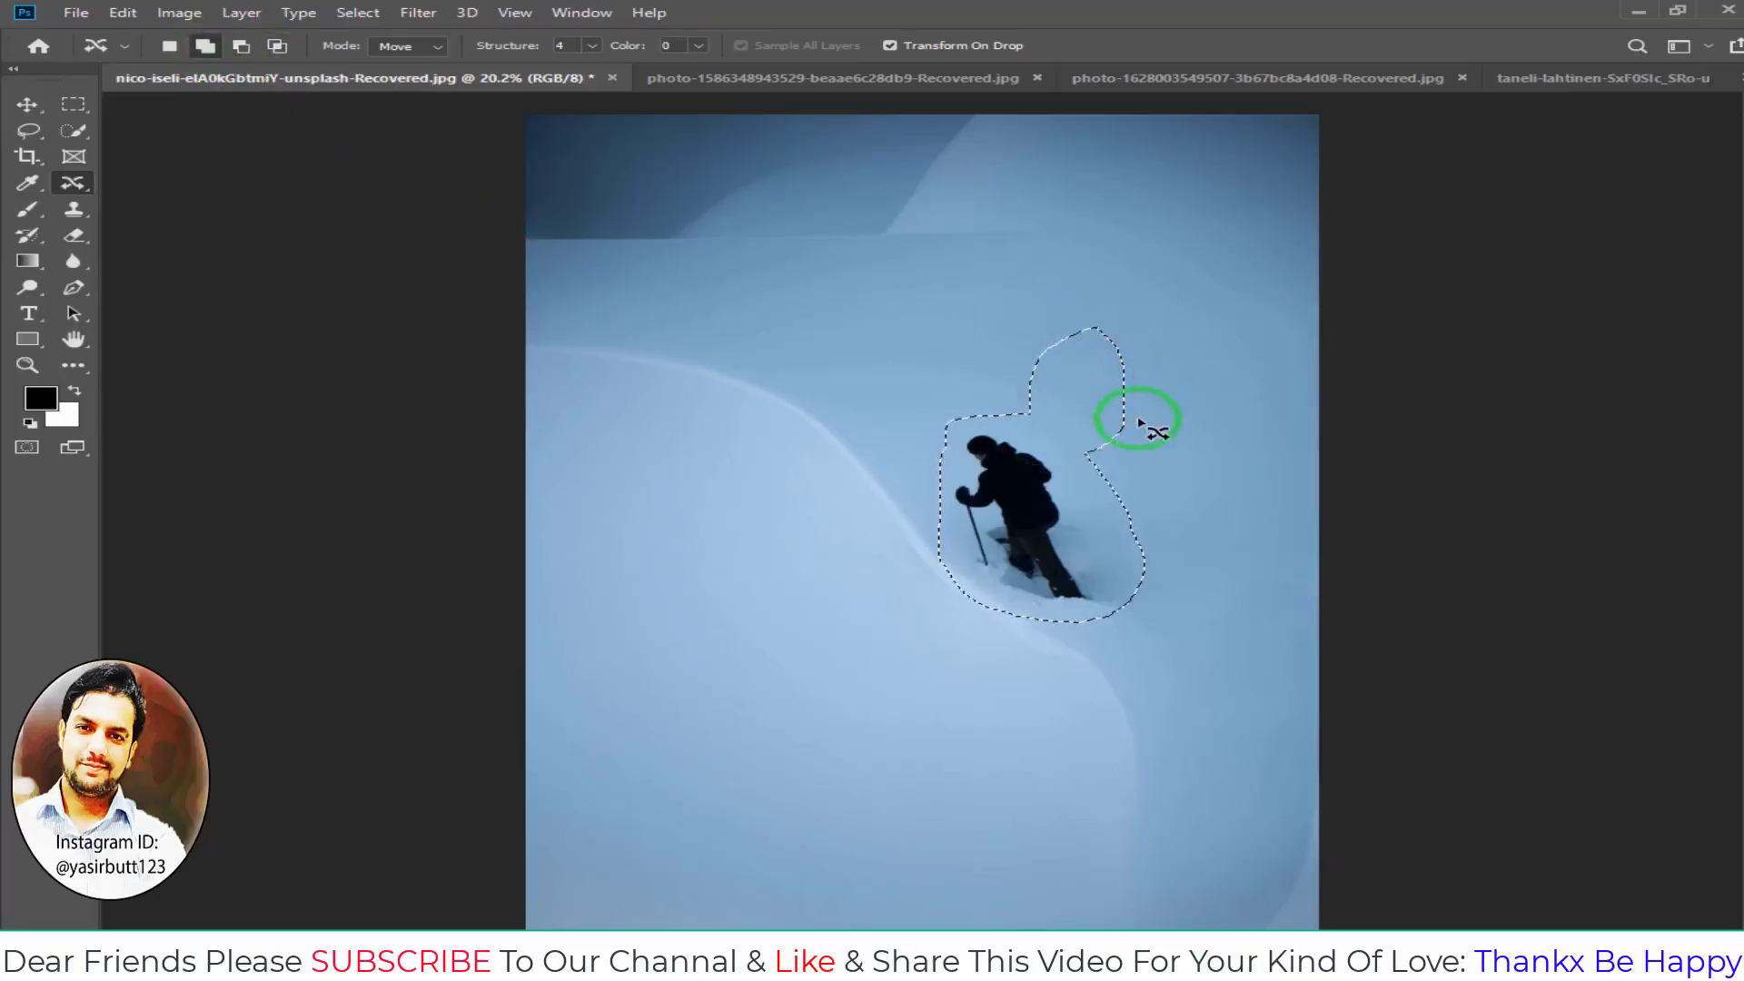
- Return to new-selection mode and set the Content-Aware Move Tool to Move mode
click(169, 45)
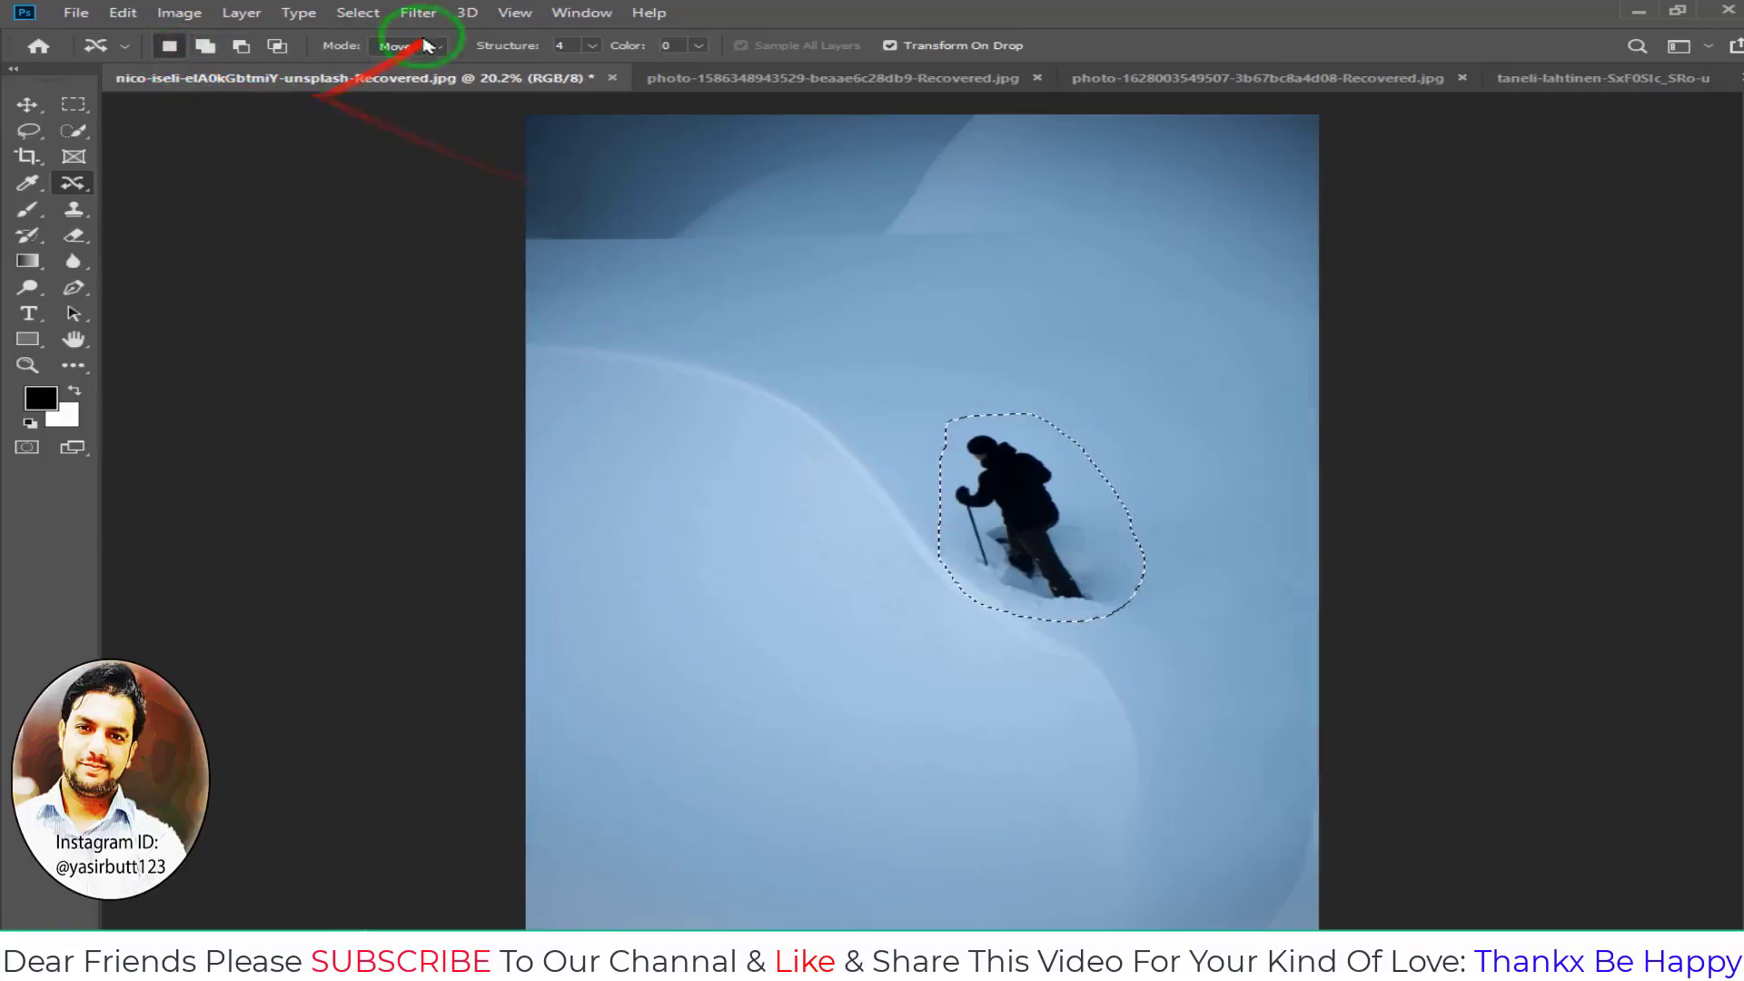
click(442, 52)
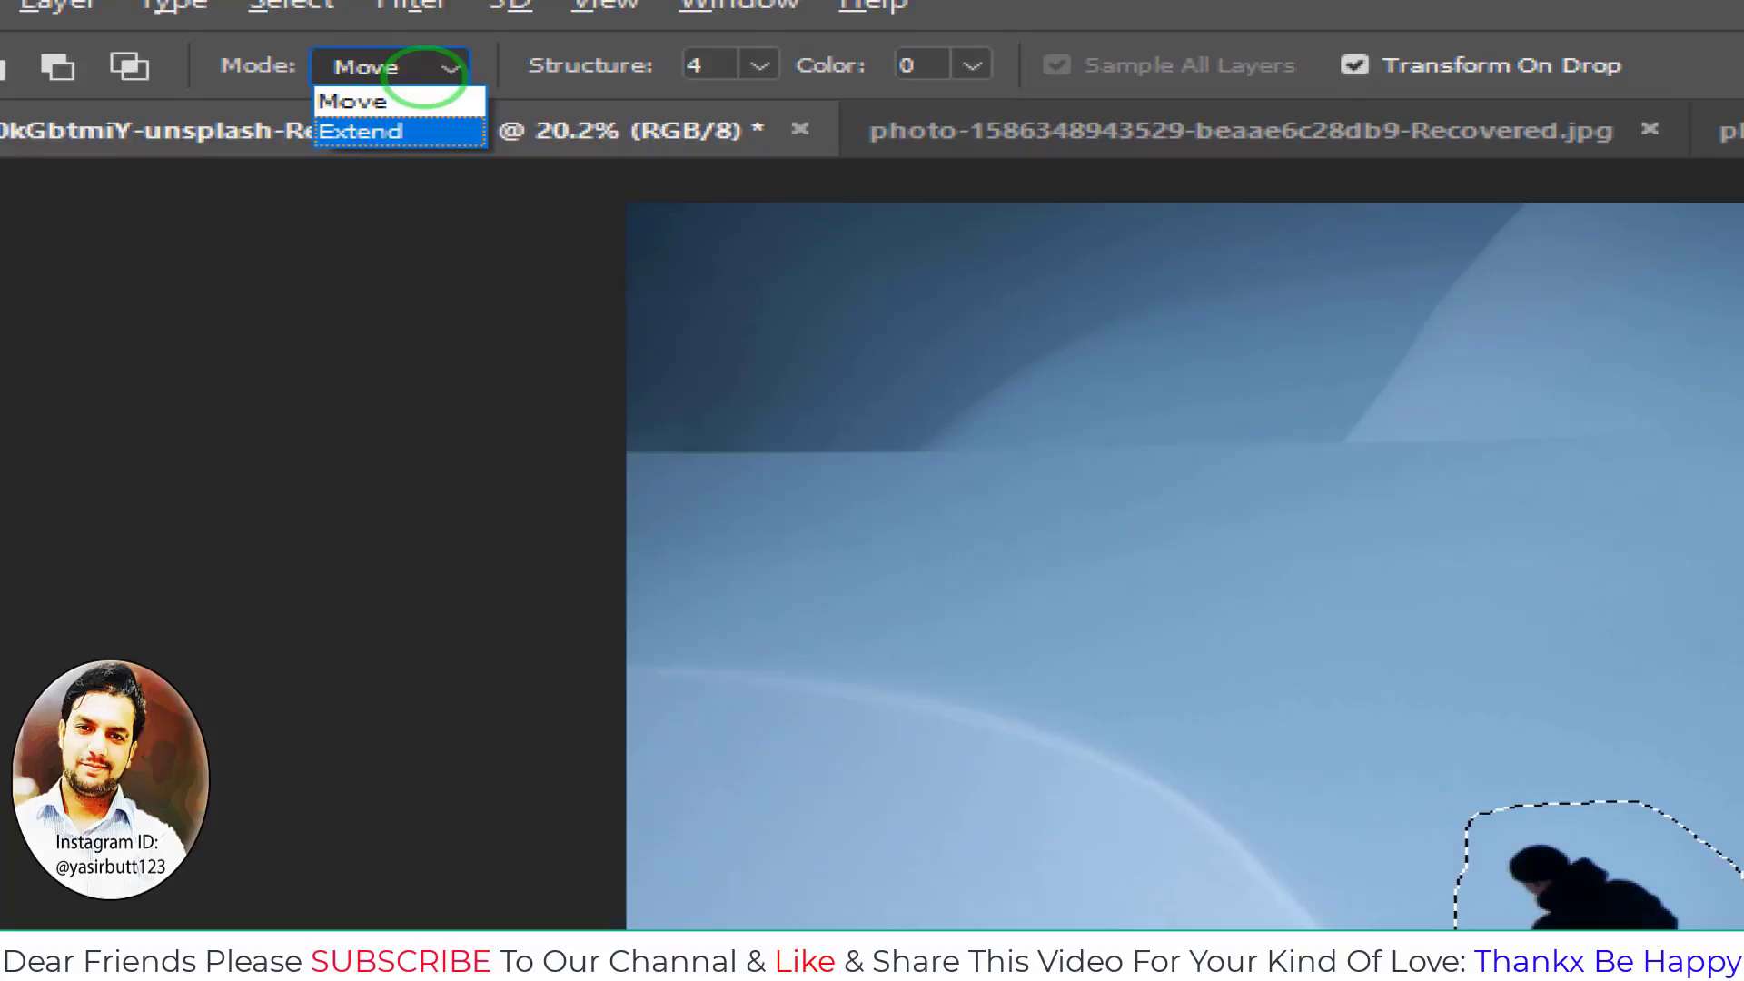
click(424, 76)
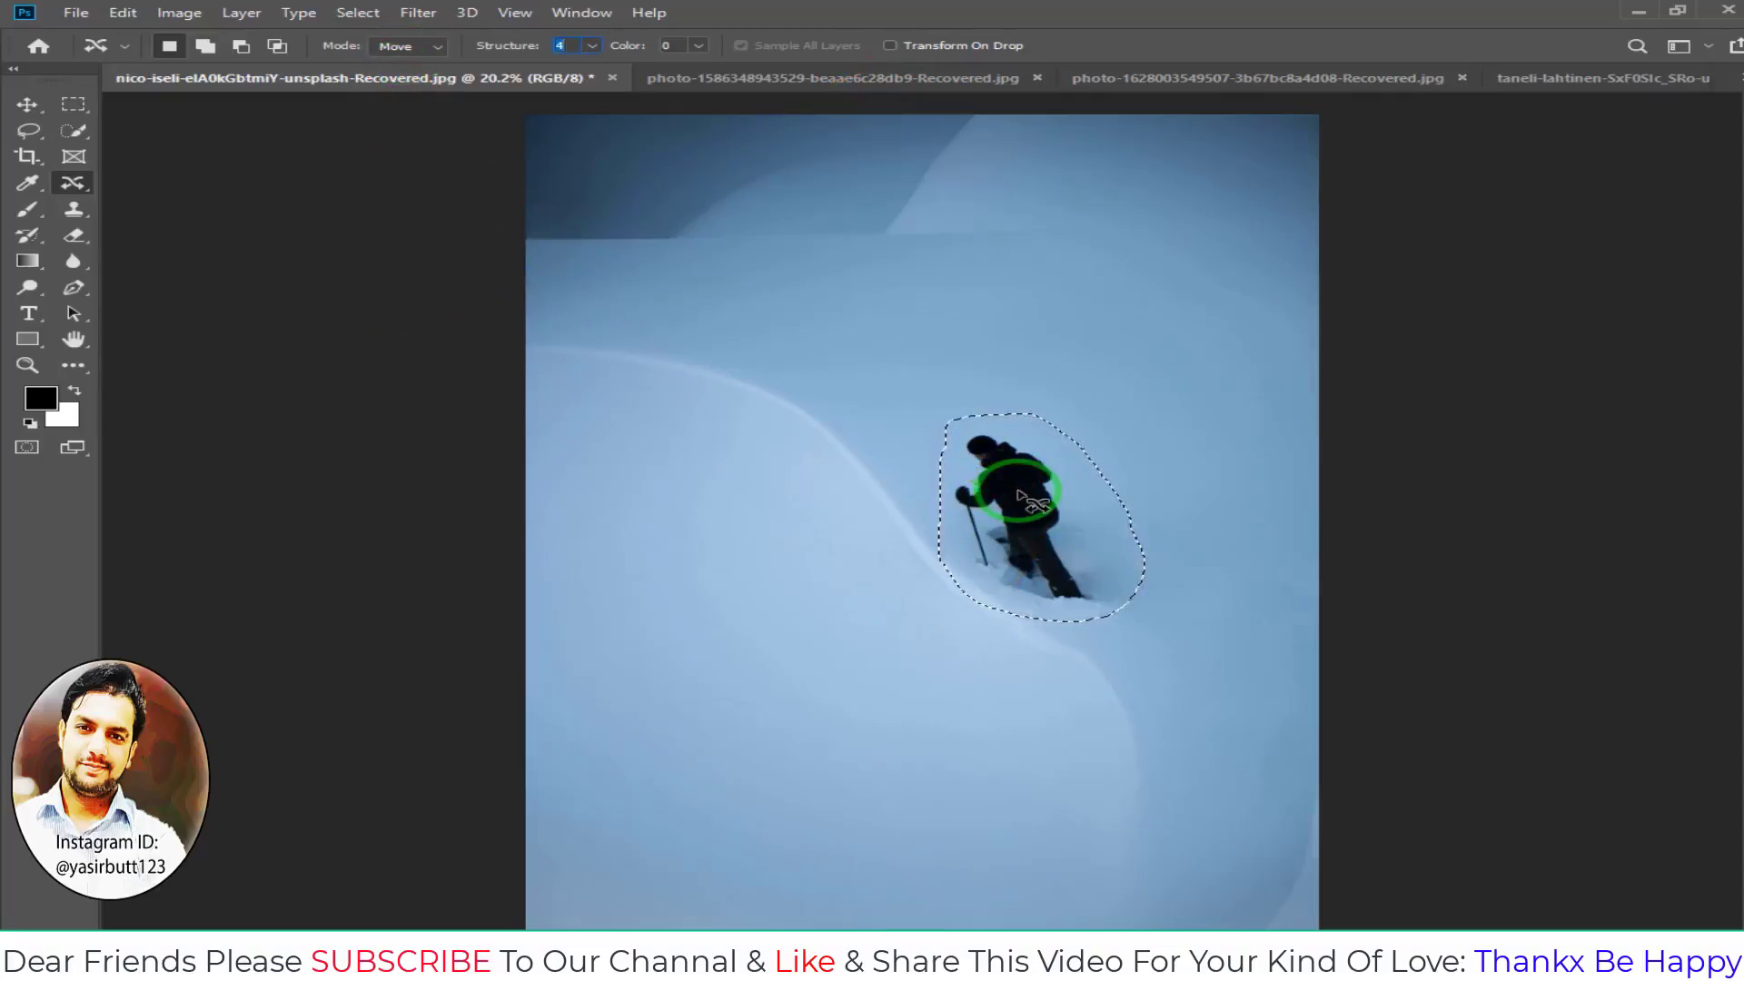
- Move the selected skier higher up the snow slope with Content-Aware Move
drag(1020, 493, 899, 356)
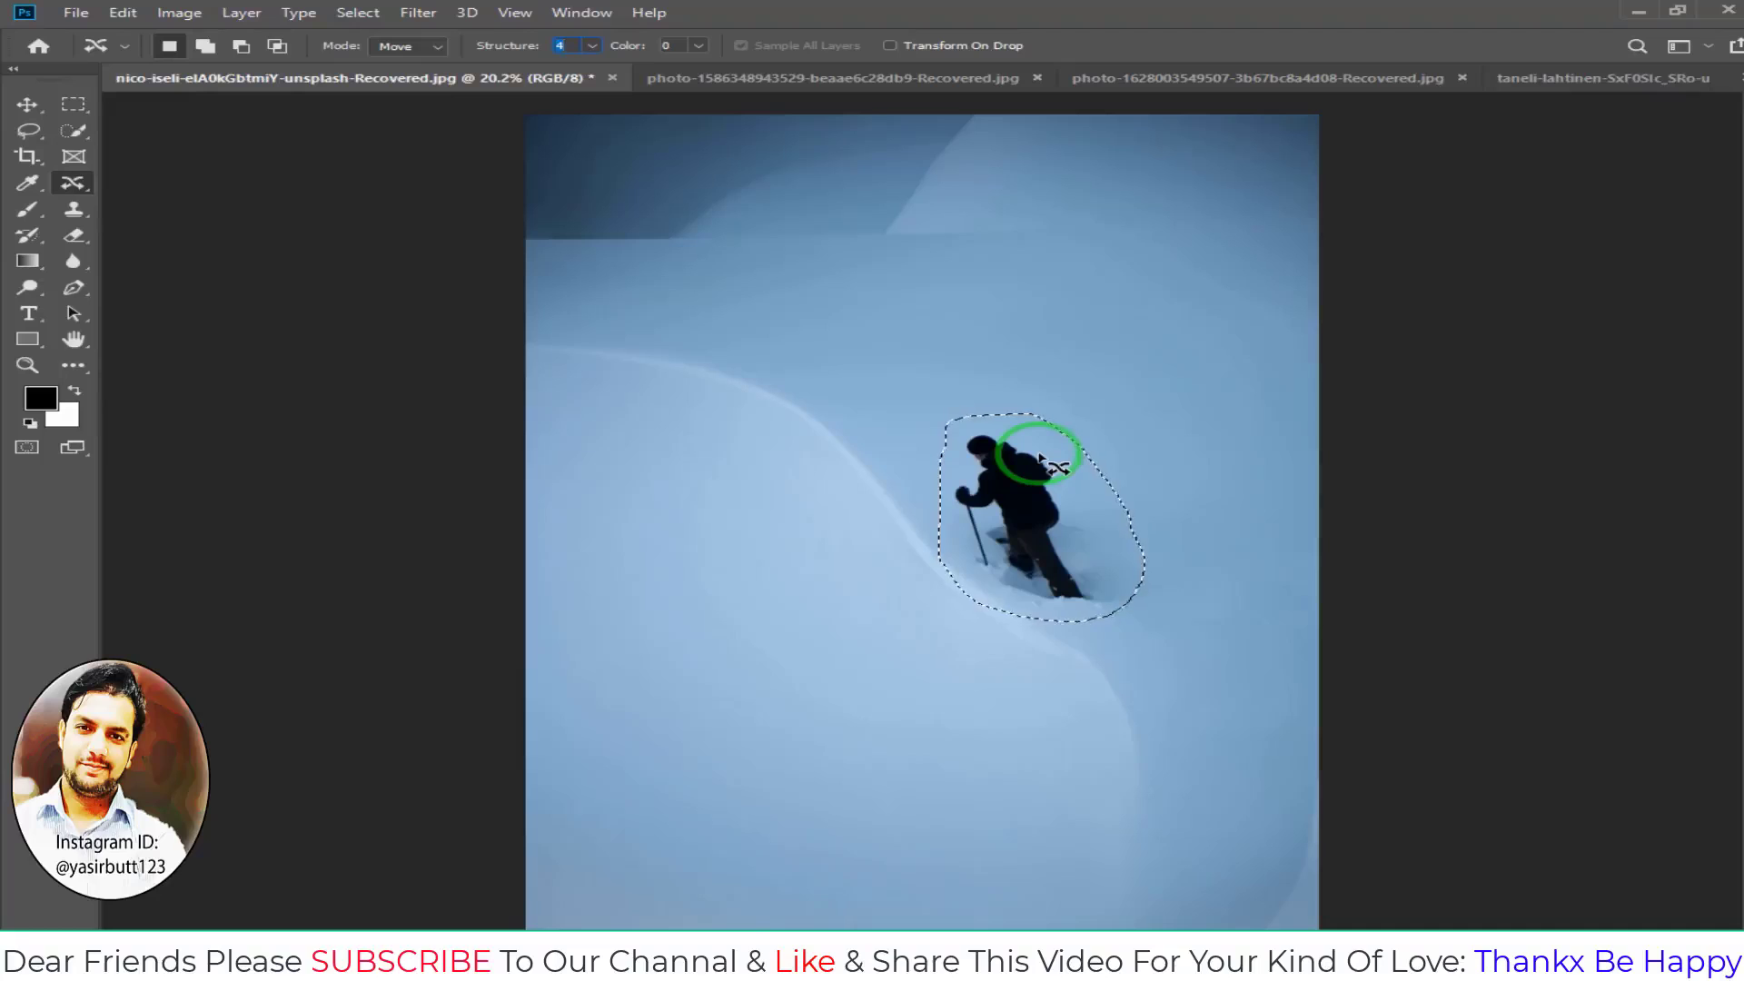
key(alt)
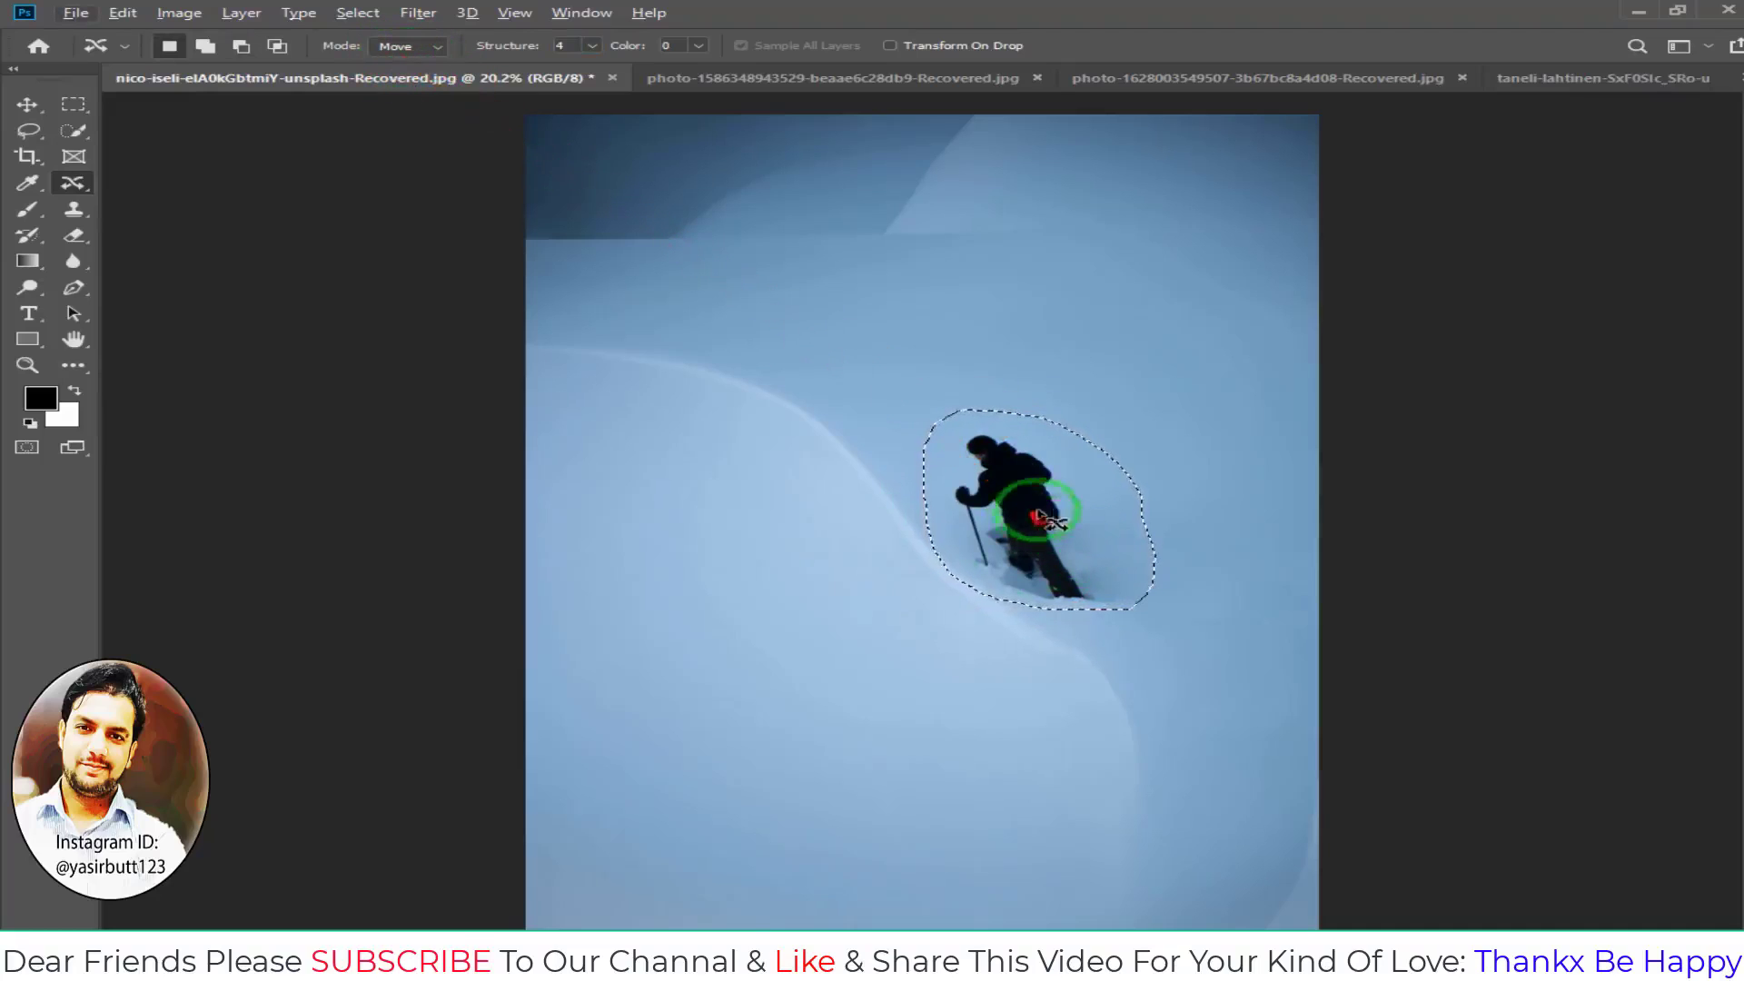
mouse_move(1033, 515)
mouse_down()
mouse_move(848, 413)
mouse_move(795, 427)
mouse_move(723, 595)
mouse_move(1070, 373)
mouse_move(1167, 363)
mouse_up()
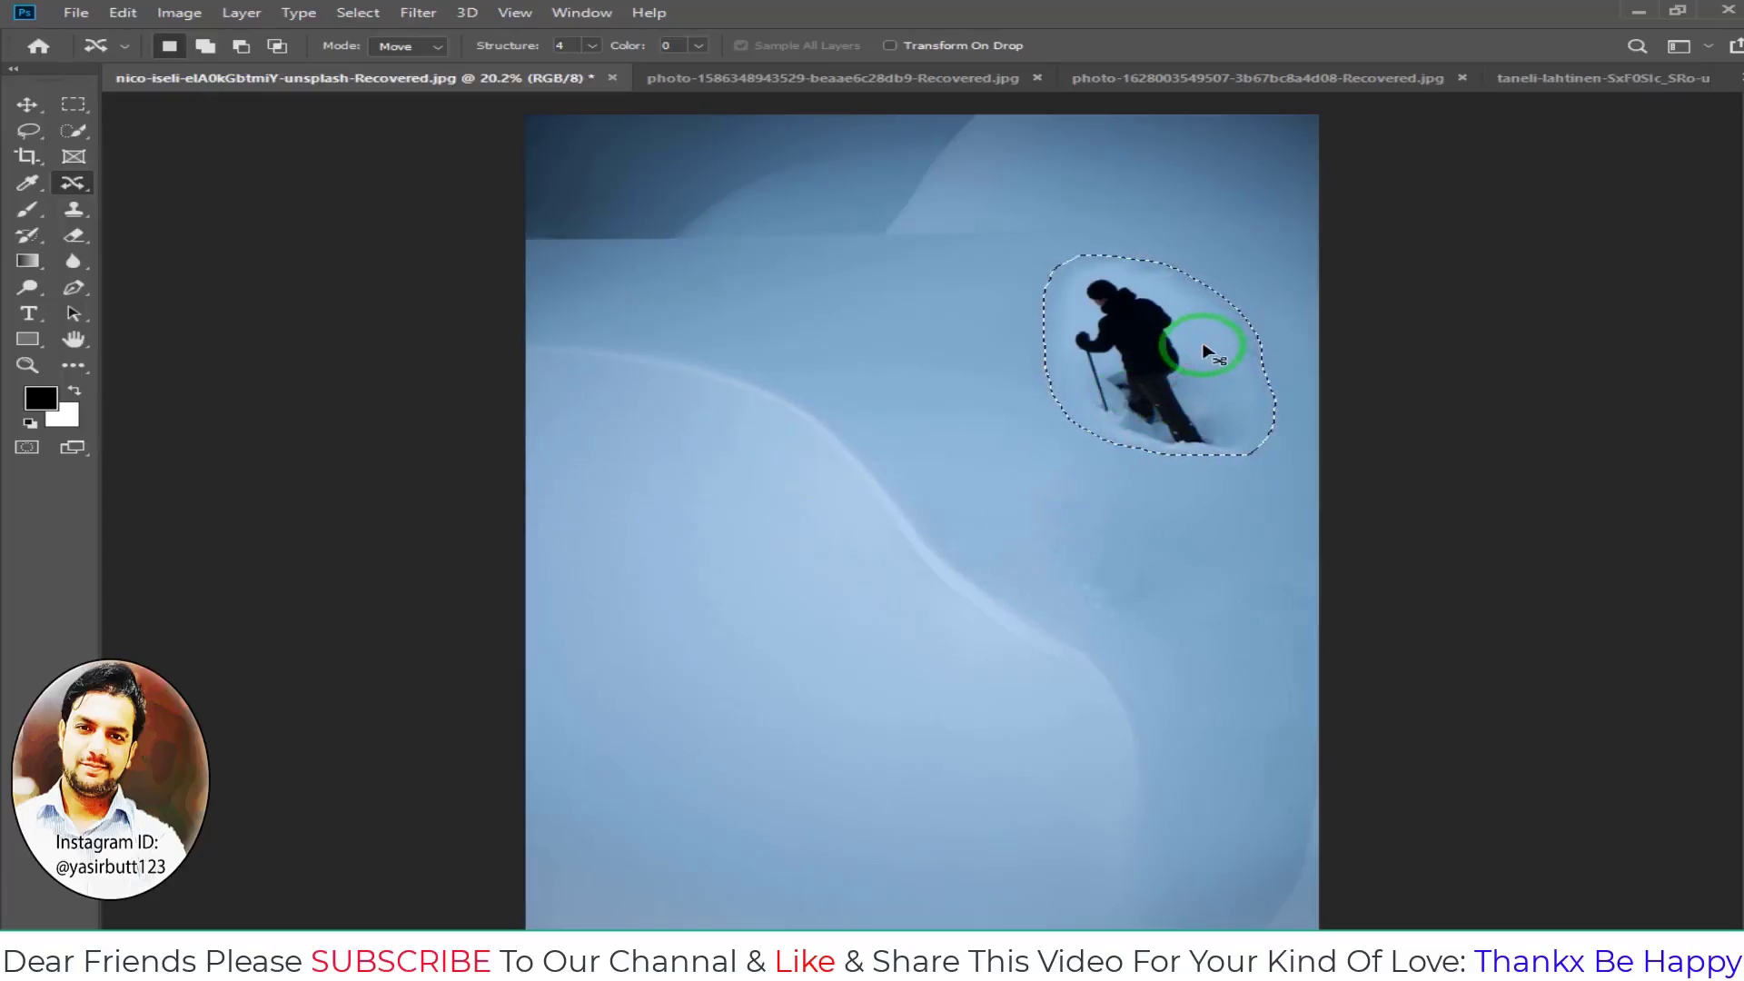
- Deselect, reselect the moved skier, and drag him back down to his original spot
key(ctrl+d)
drag(1194, 422, 1085, 286)
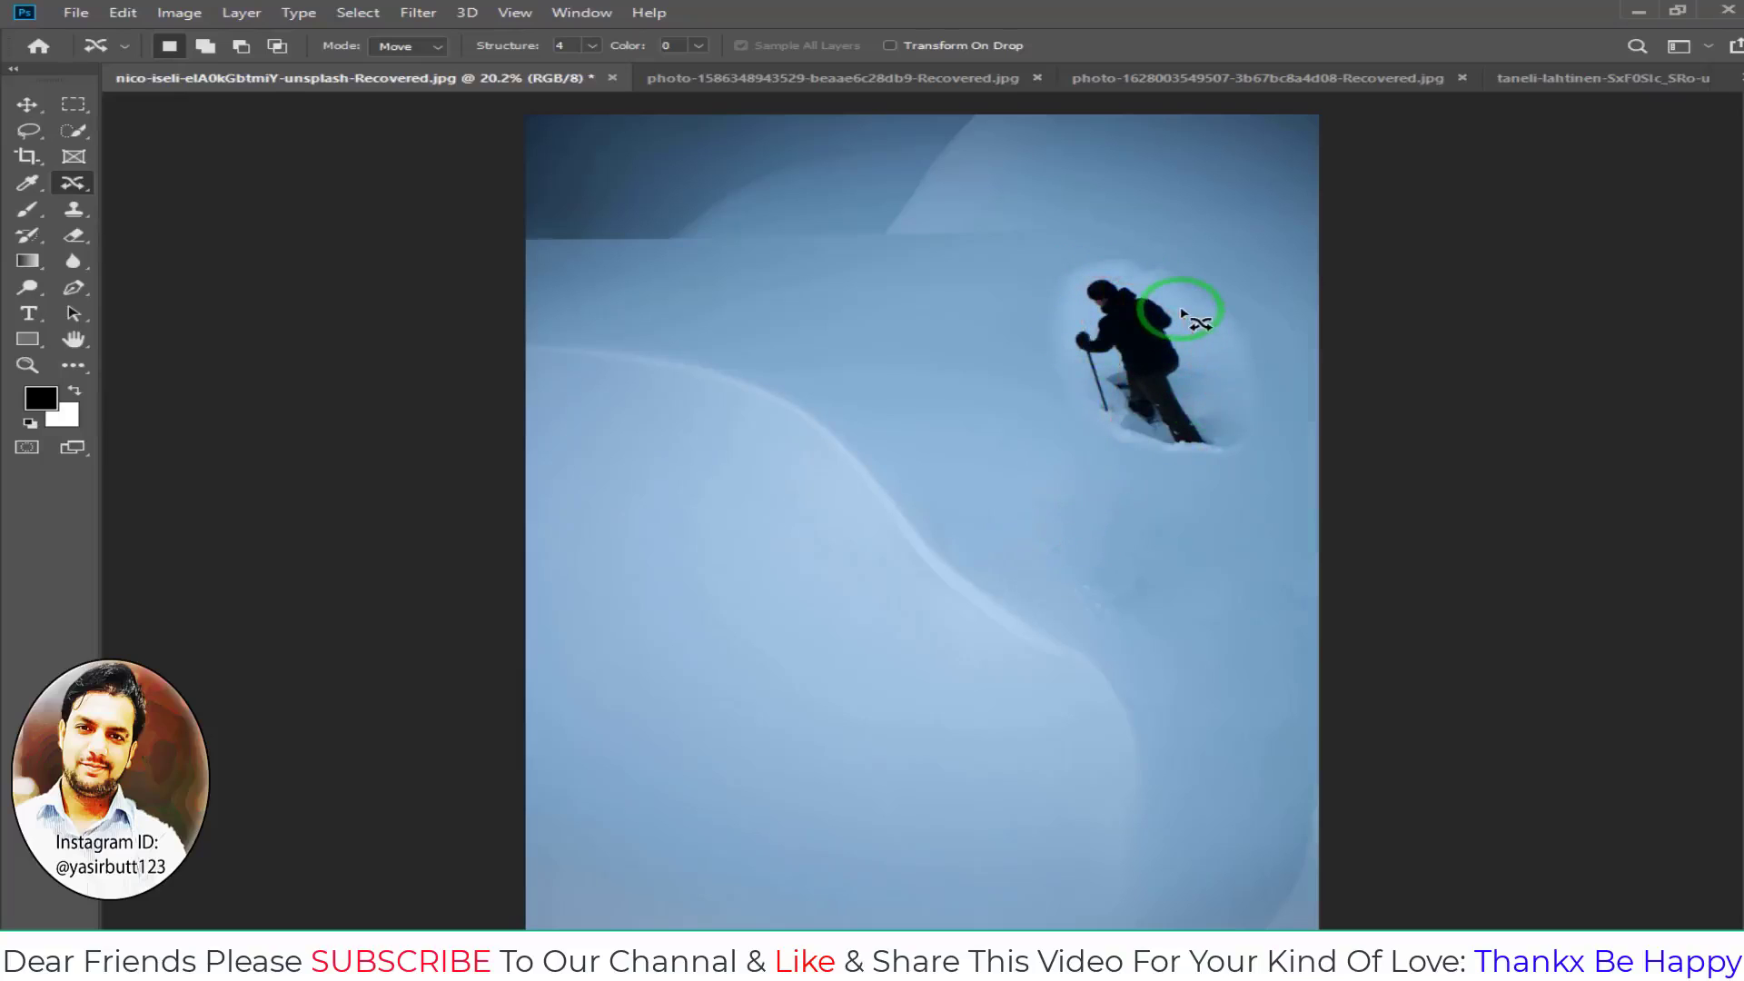
mouse_move(1185, 317)
mouse_down()
mouse_move(1117, 413)
mouse_move(1181, 367)
mouse_up()
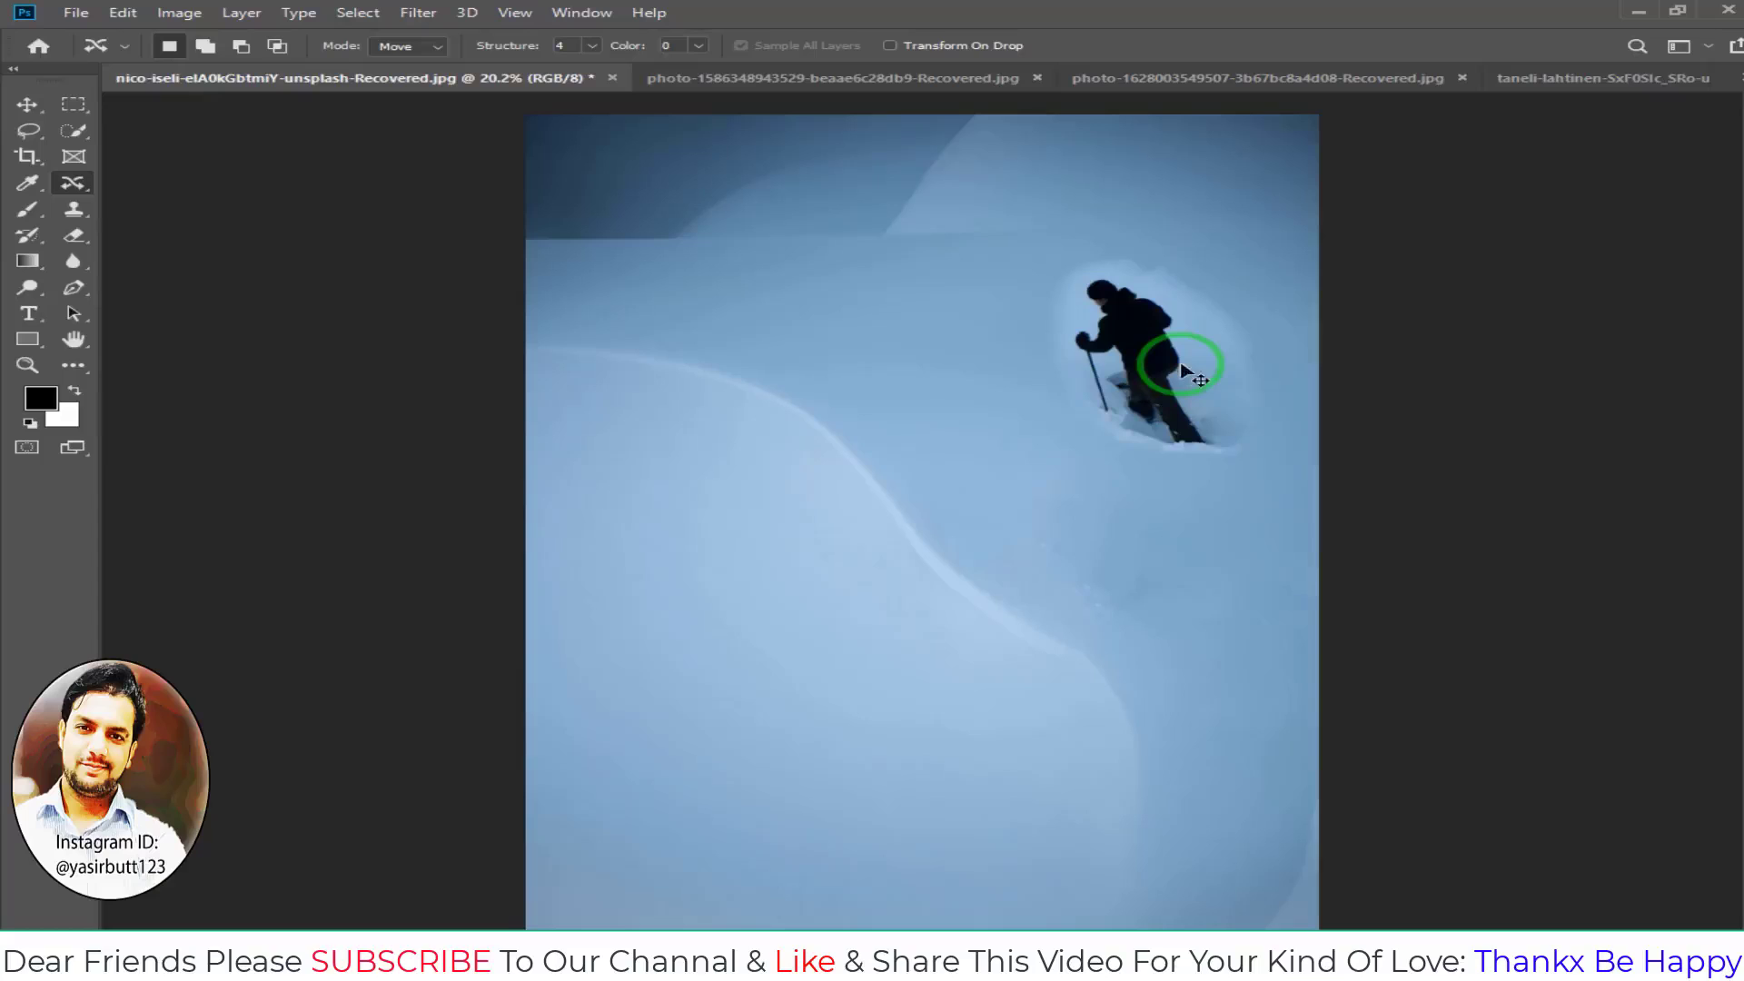
drag(1185, 370, 1064, 524)
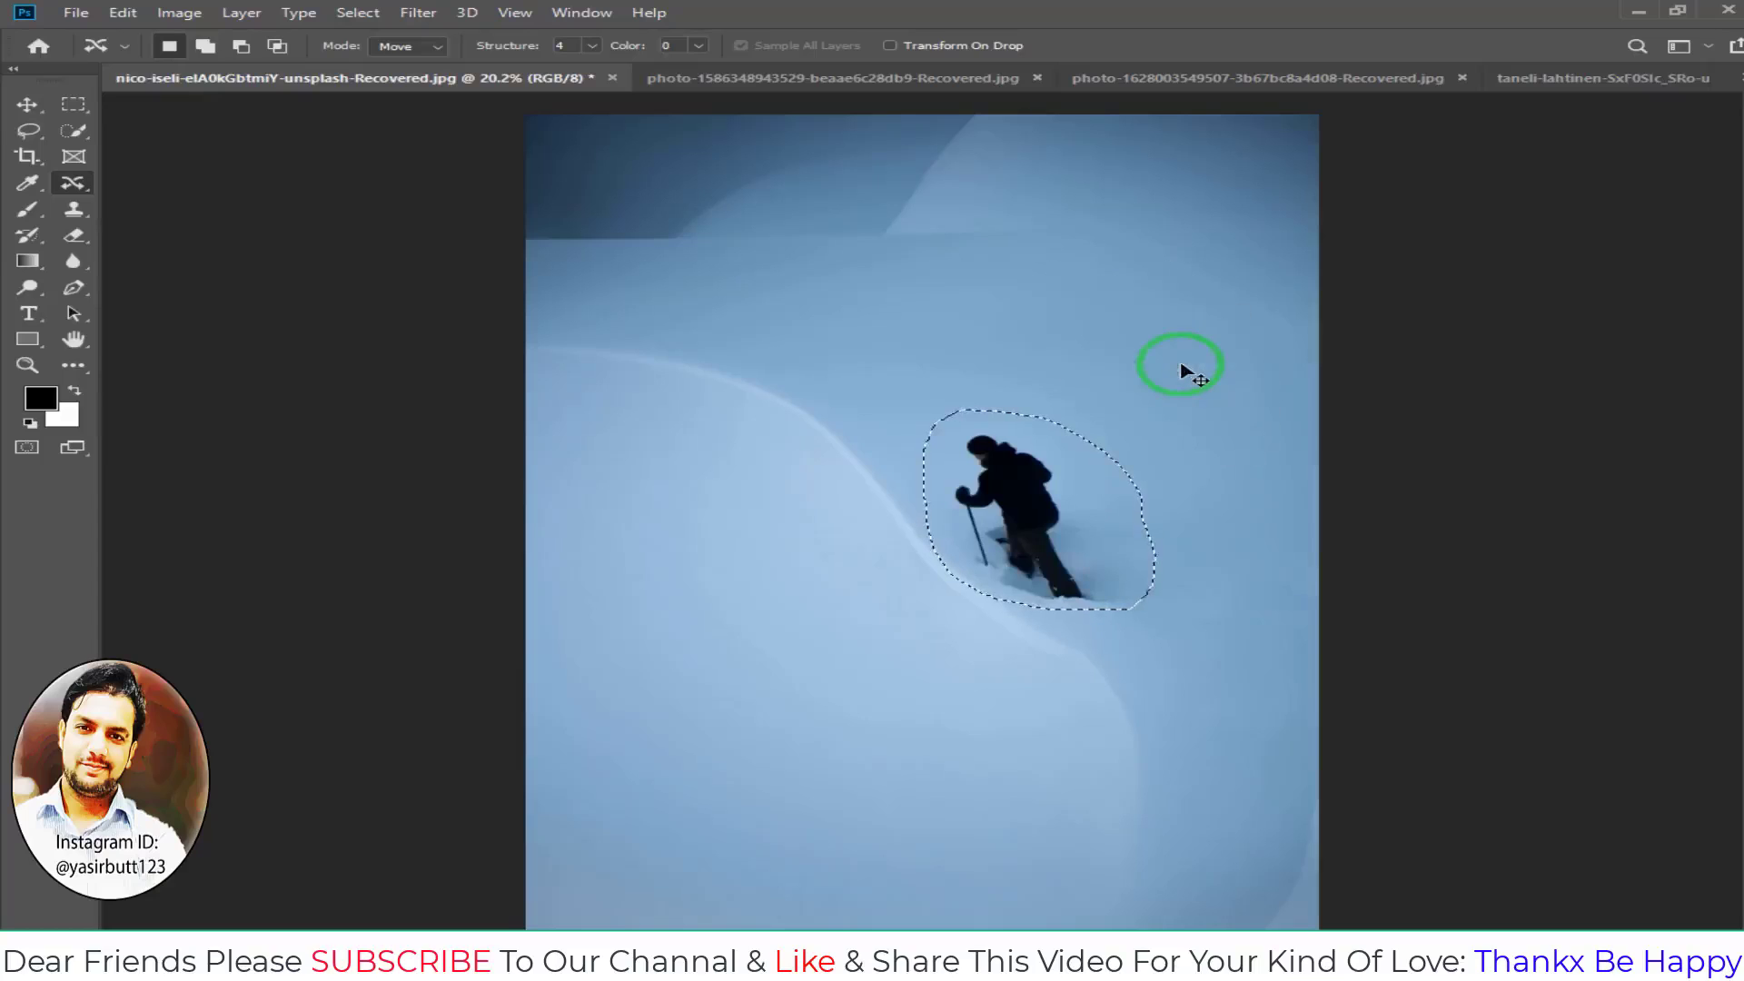
- Close the island photo without saving its changes
click(685, 79)
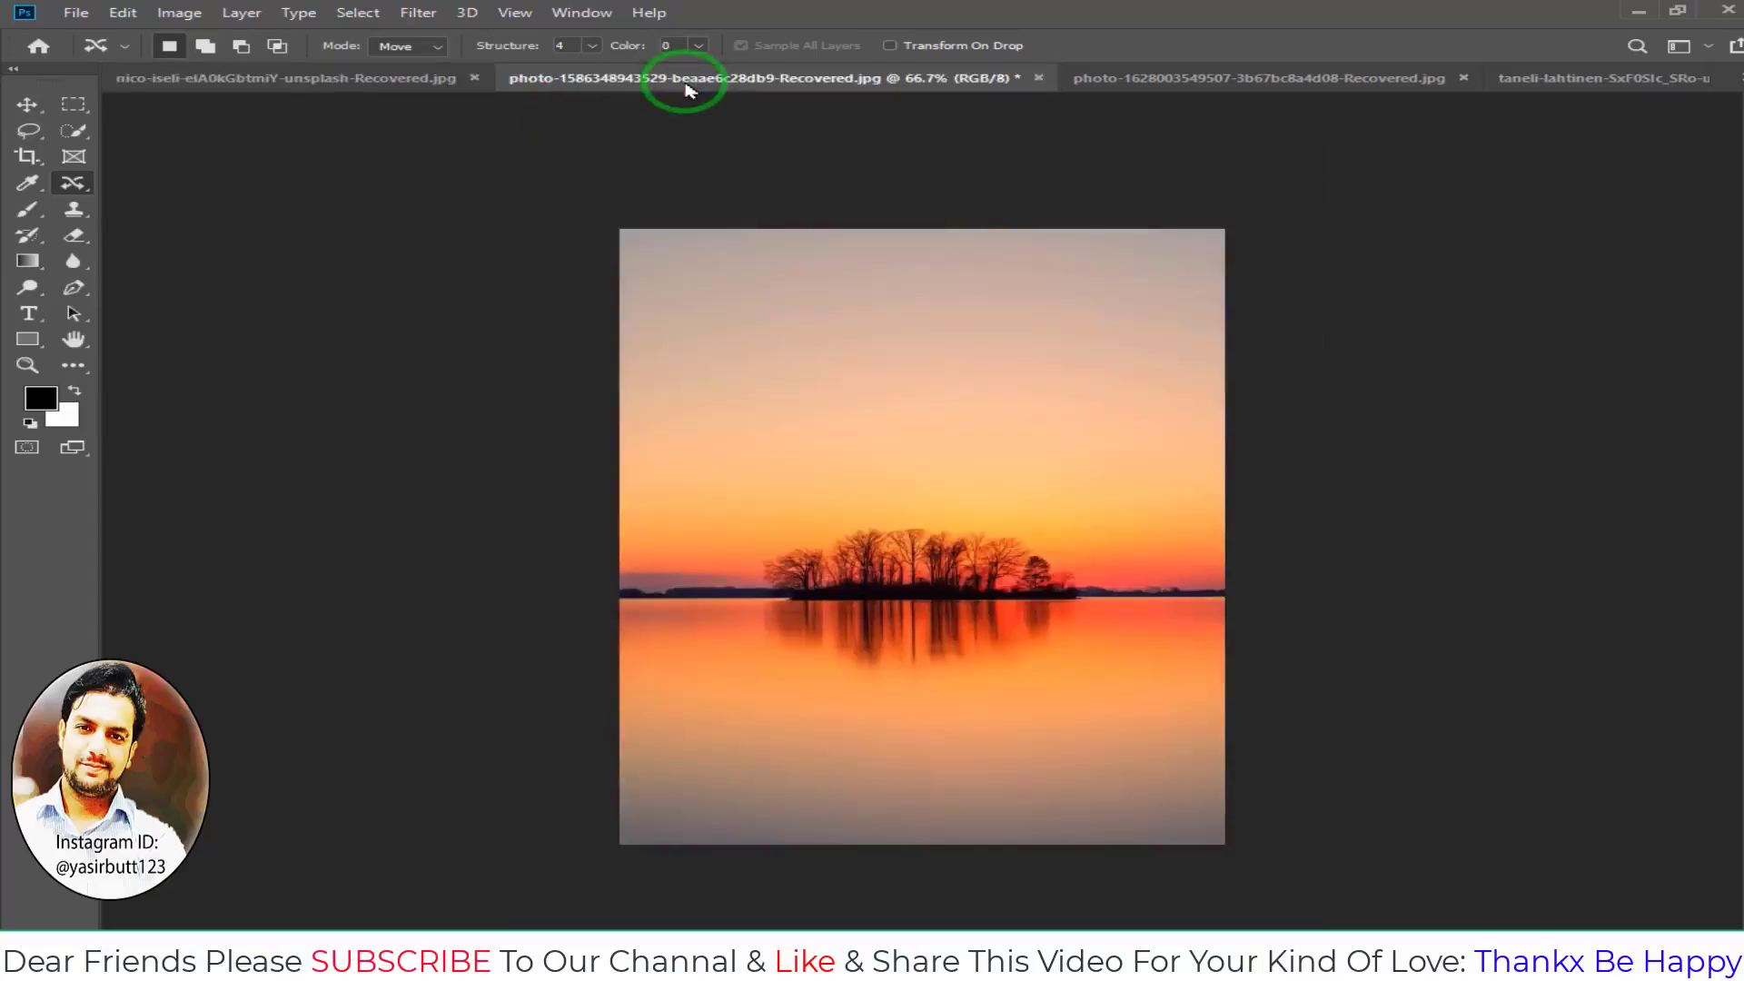
click(1103, 78)
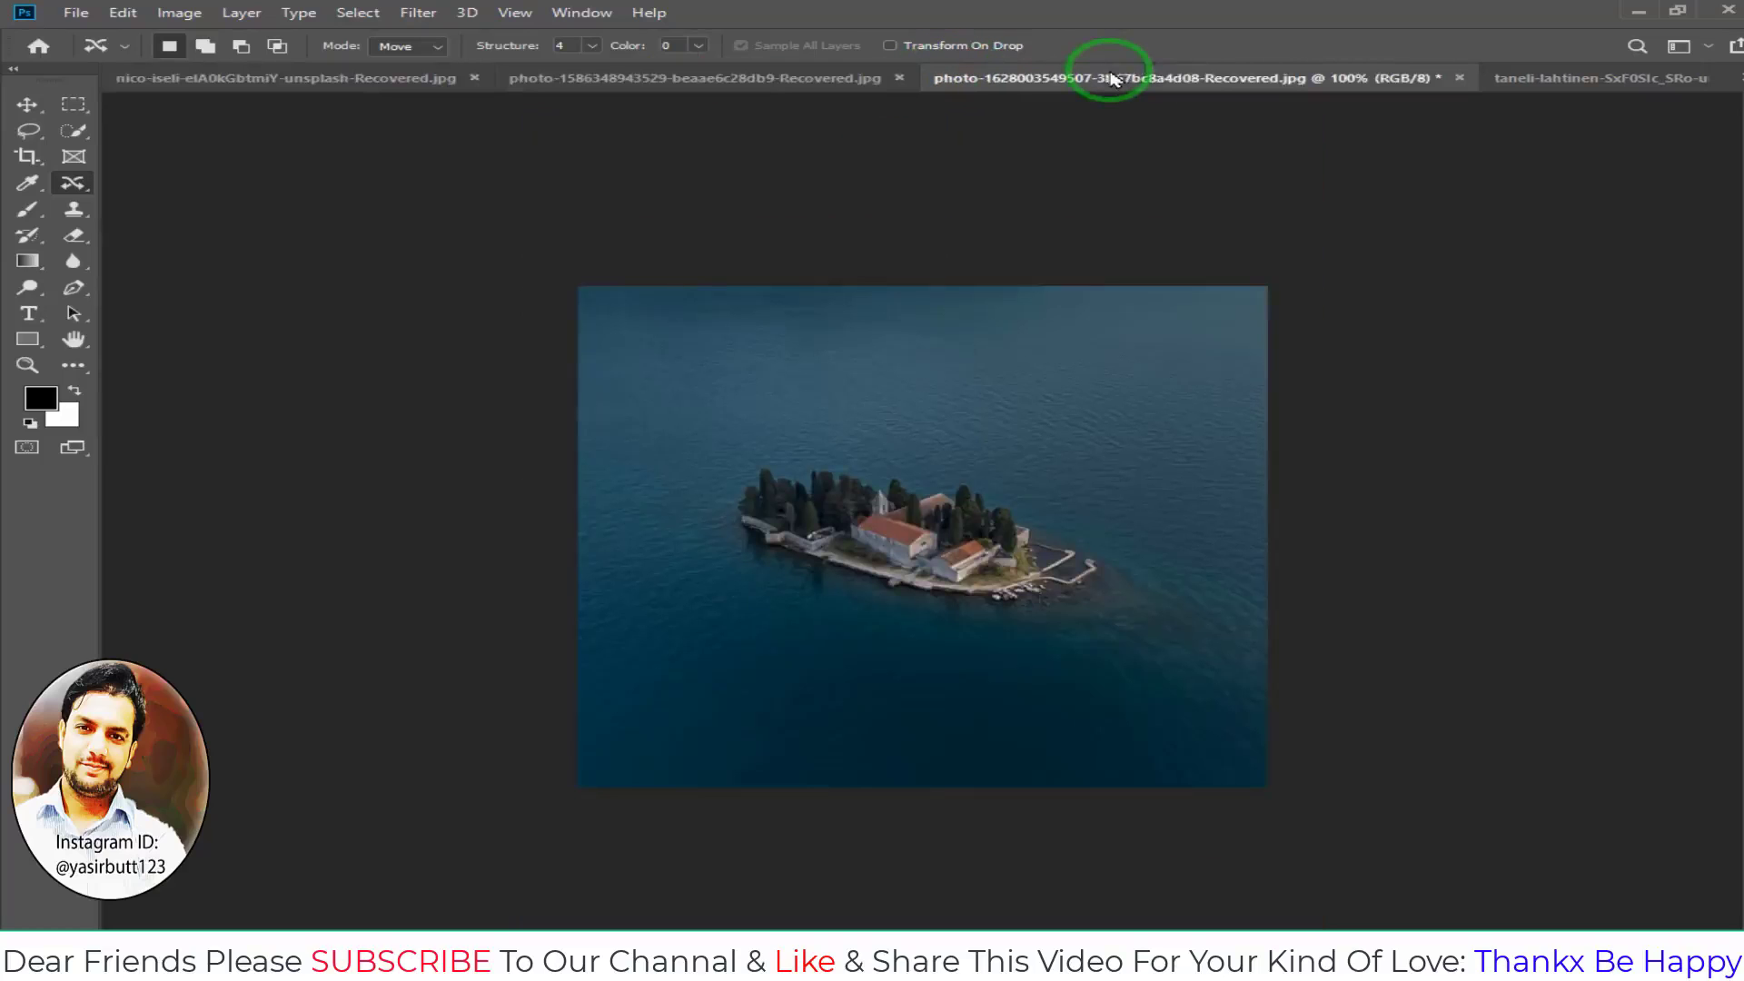
scroll(1001, 570, up, 4)
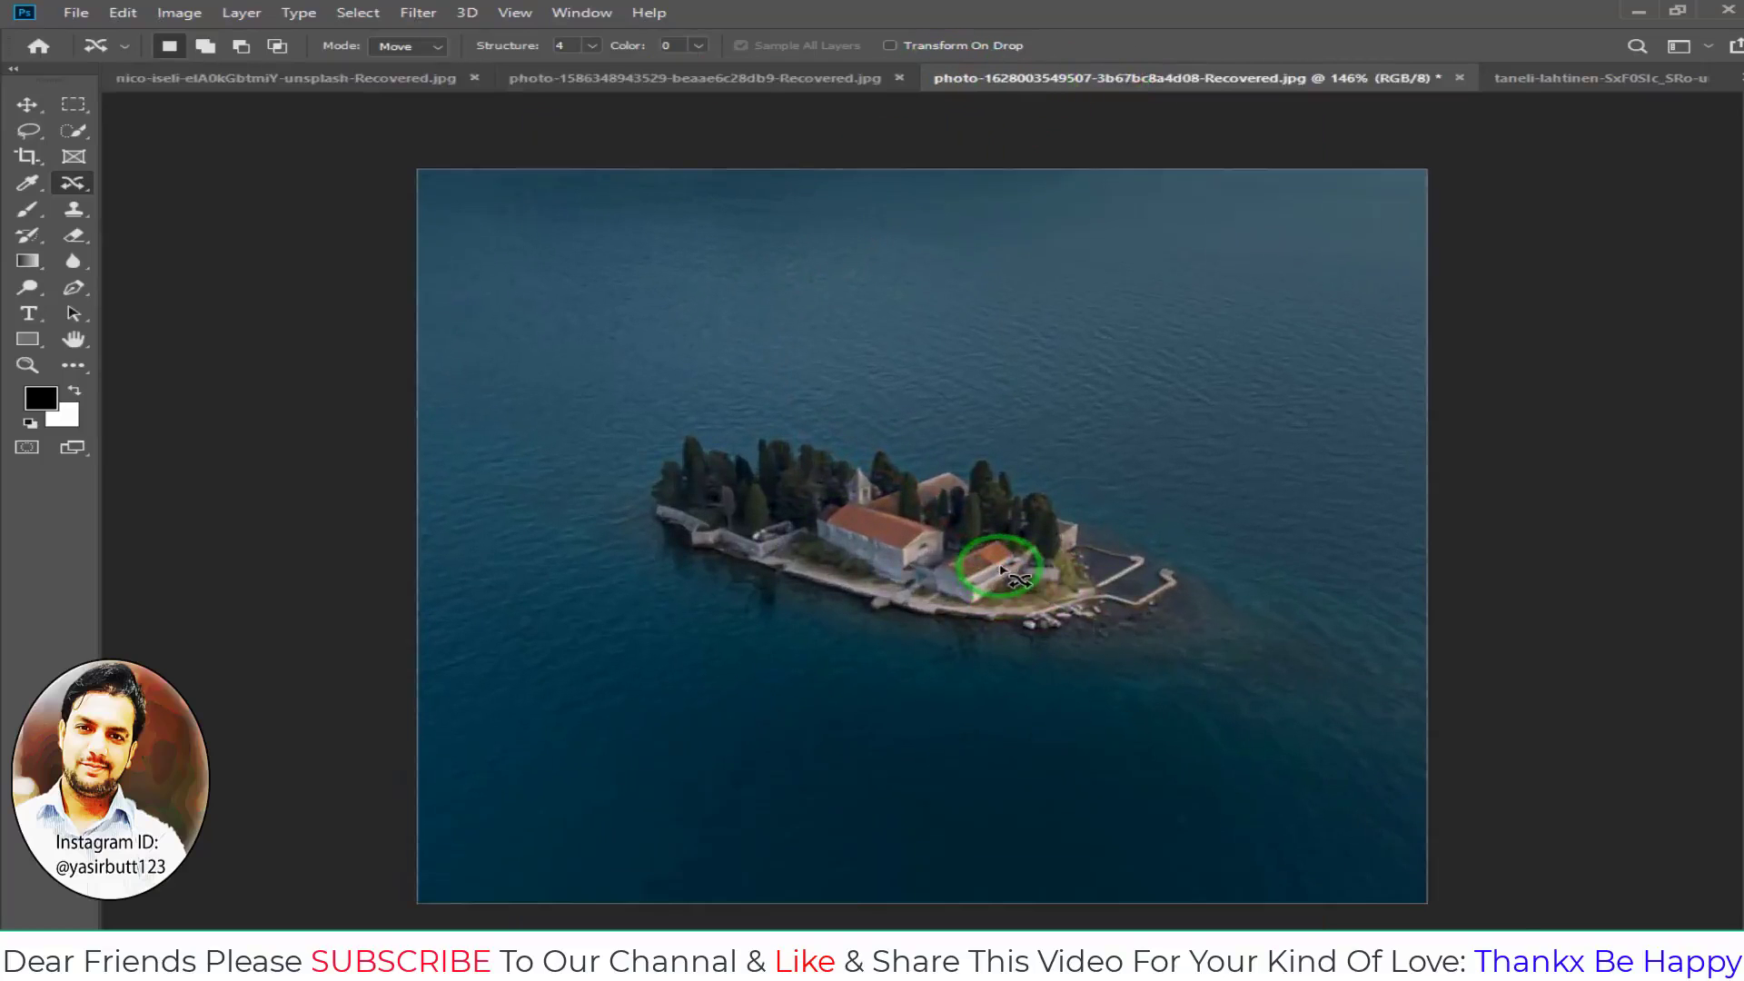
scroll(1002, 571, up, 2)
scroll(1001, 570, down, 1)
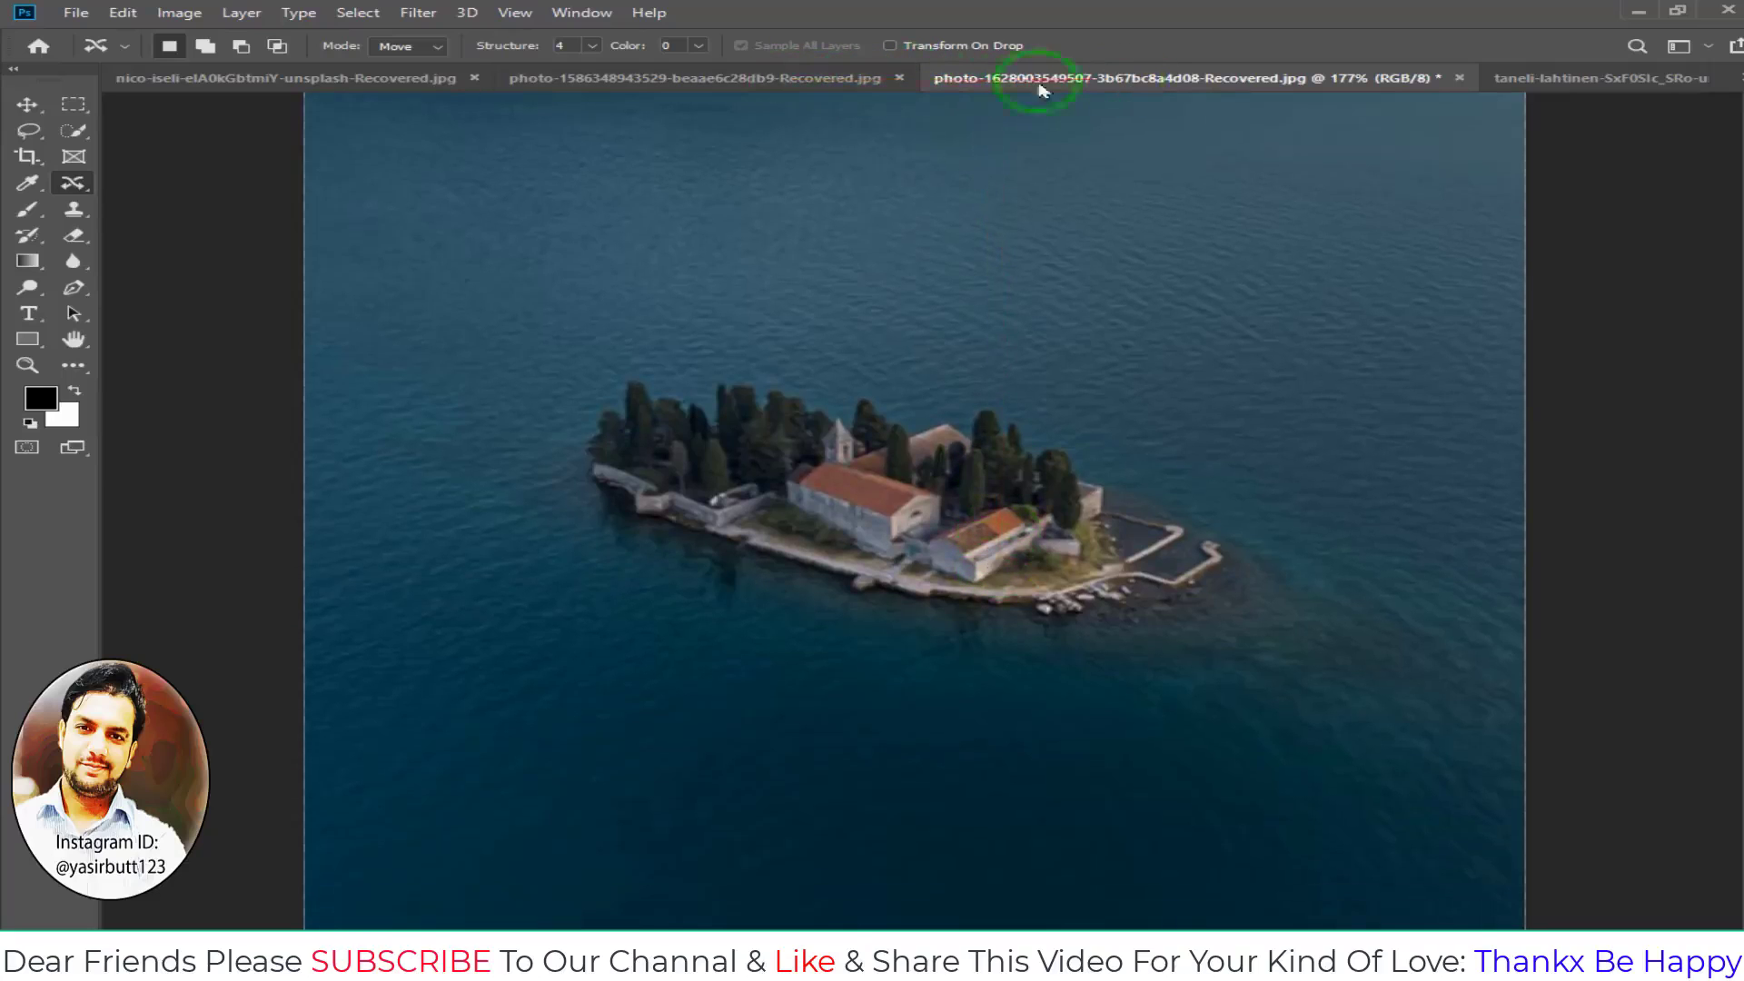
click(1458, 77)
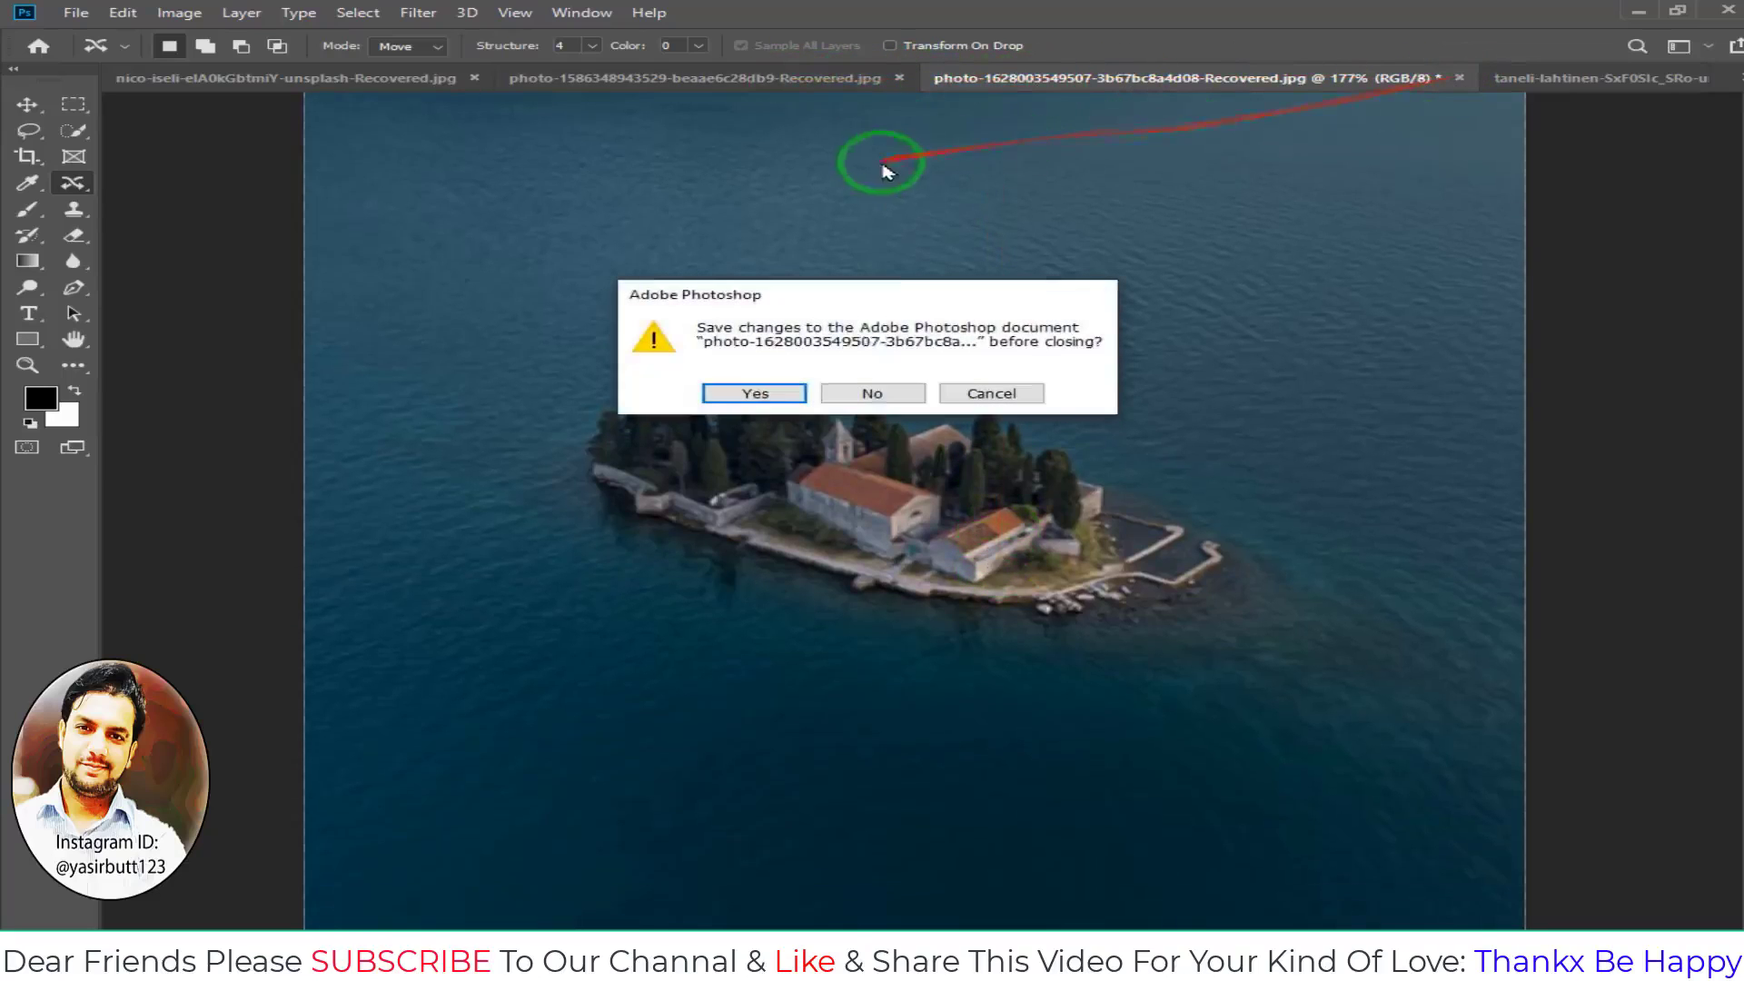
click(874, 393)
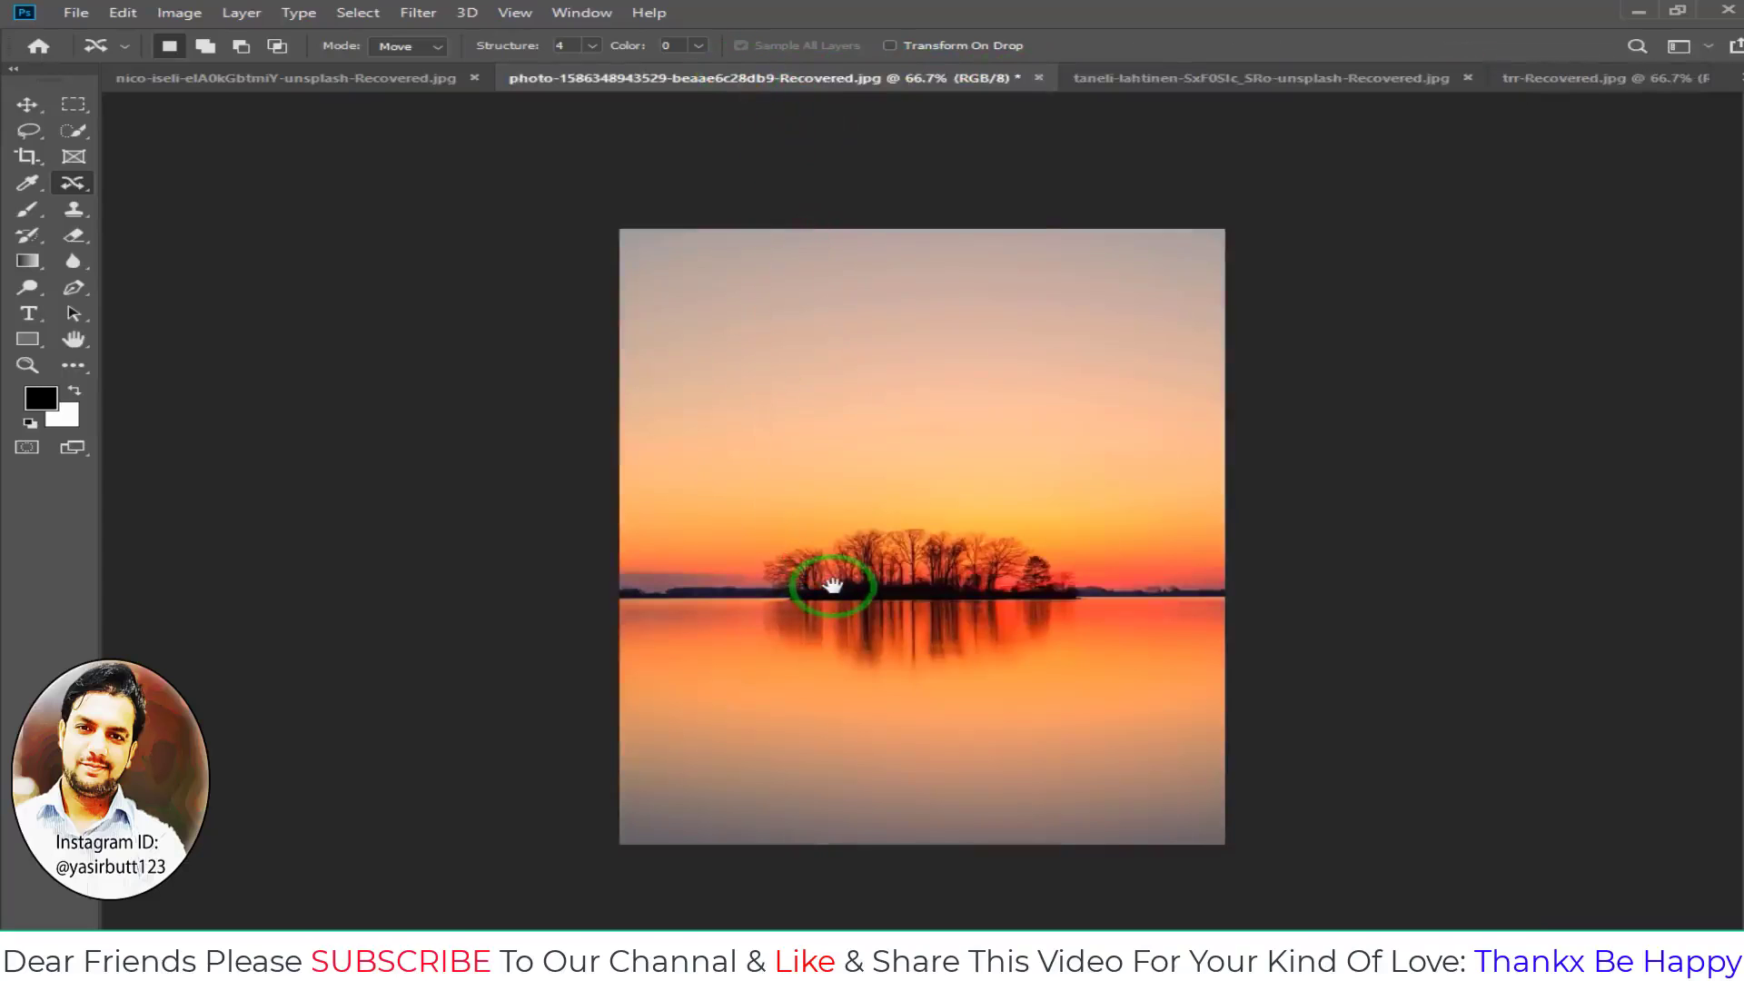
- Zoom into the sunset lake photo's tree island and keep the Content-Aware Move Tool active
scroll(870, 599, up, 2)
scroll(867, 591, up, 2)
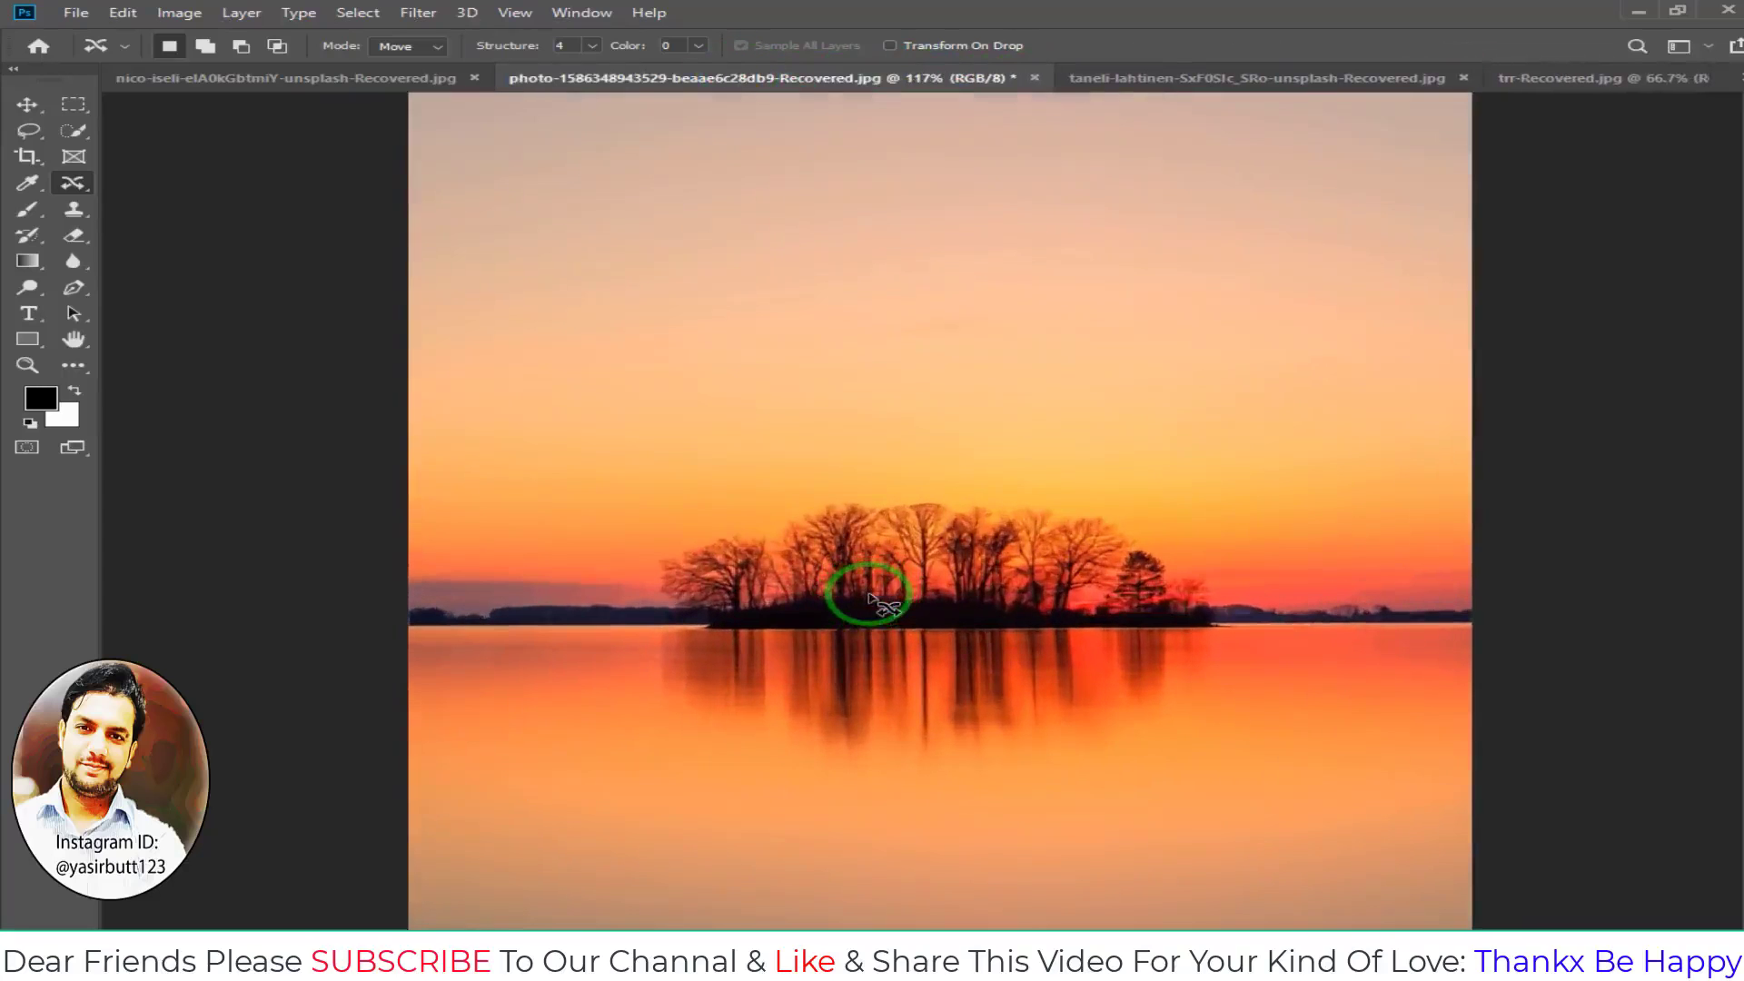
drag(864, 587, 602, 399)
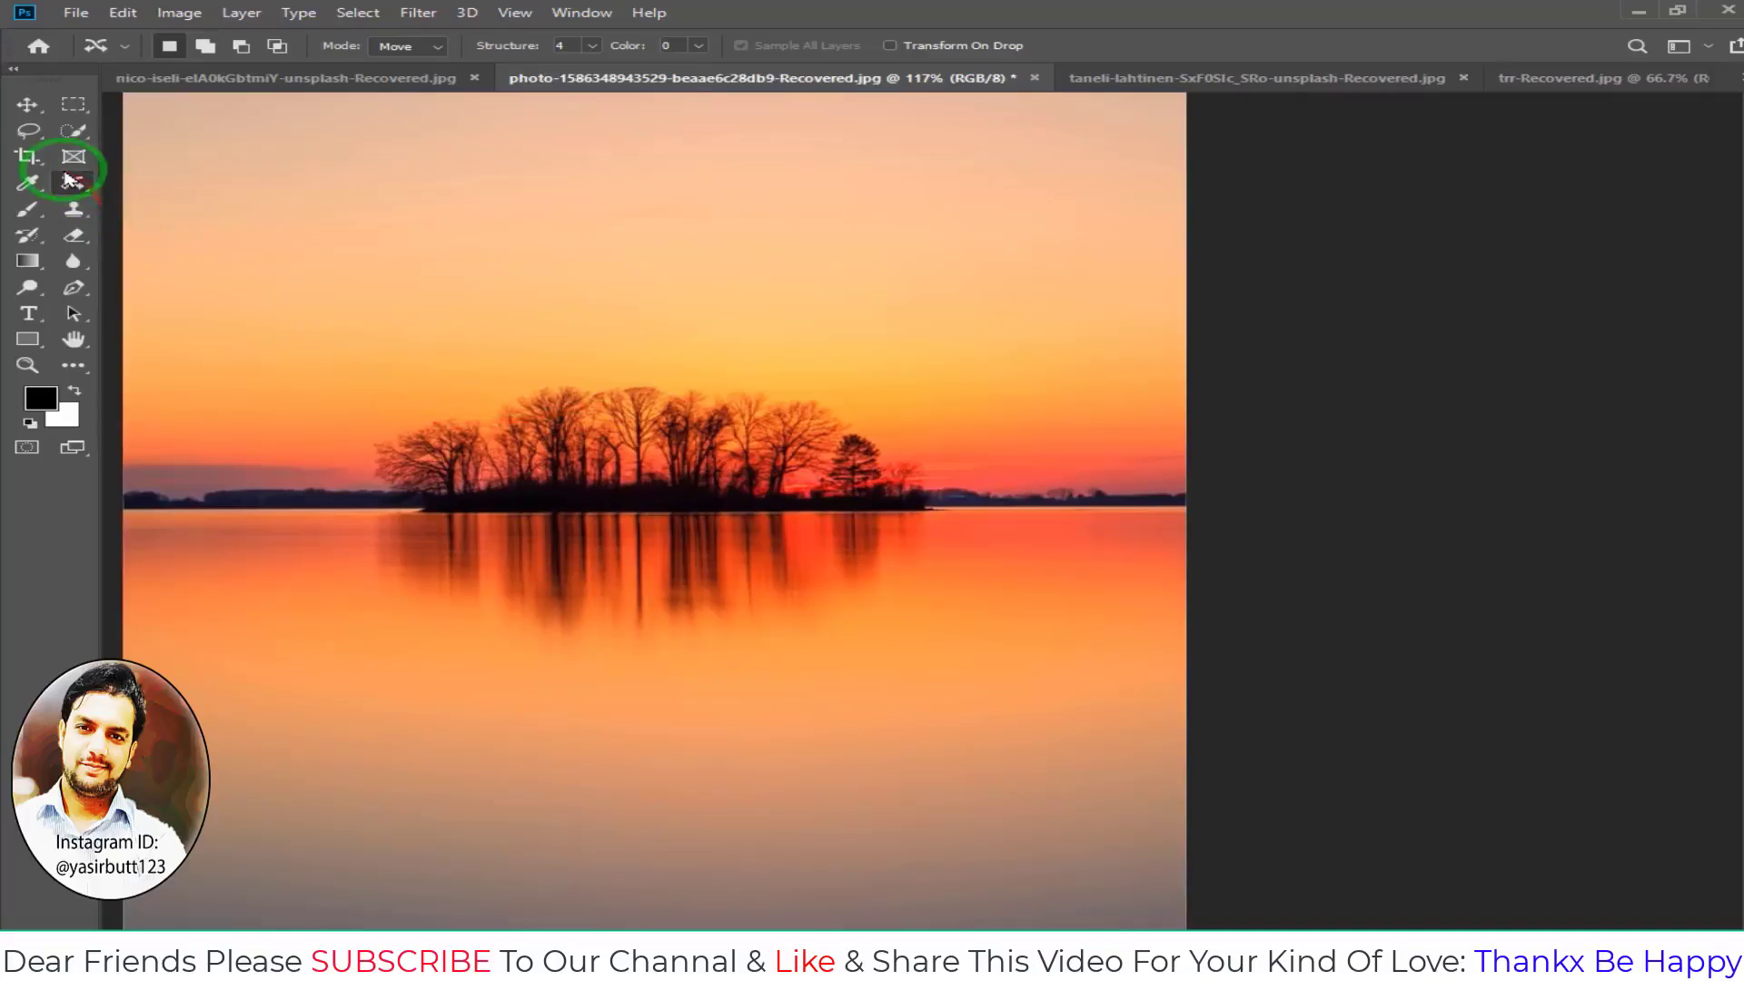
right_click(73, 182)
click(278, 241)
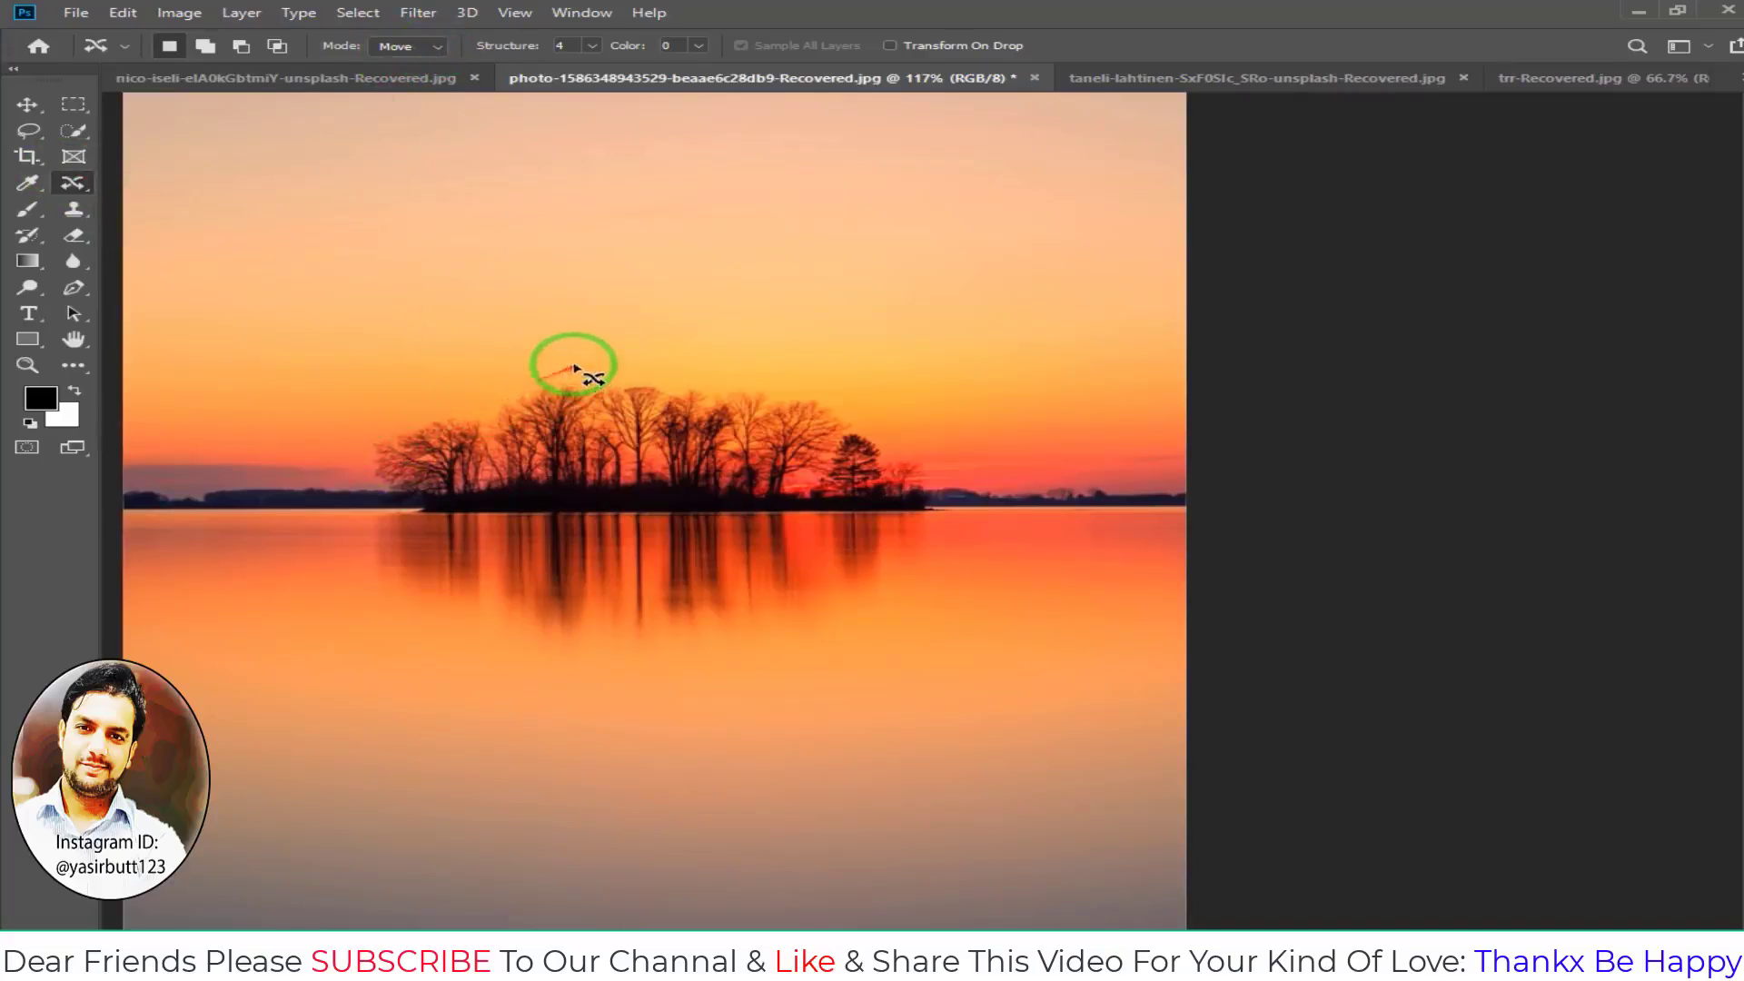
- Outline the tree island and its reflection with a freehand selection
mouse_move(456, 375)
mouse_down()
mouse_move(567, 558)
mouse_move(551, 599)
mouse_up()
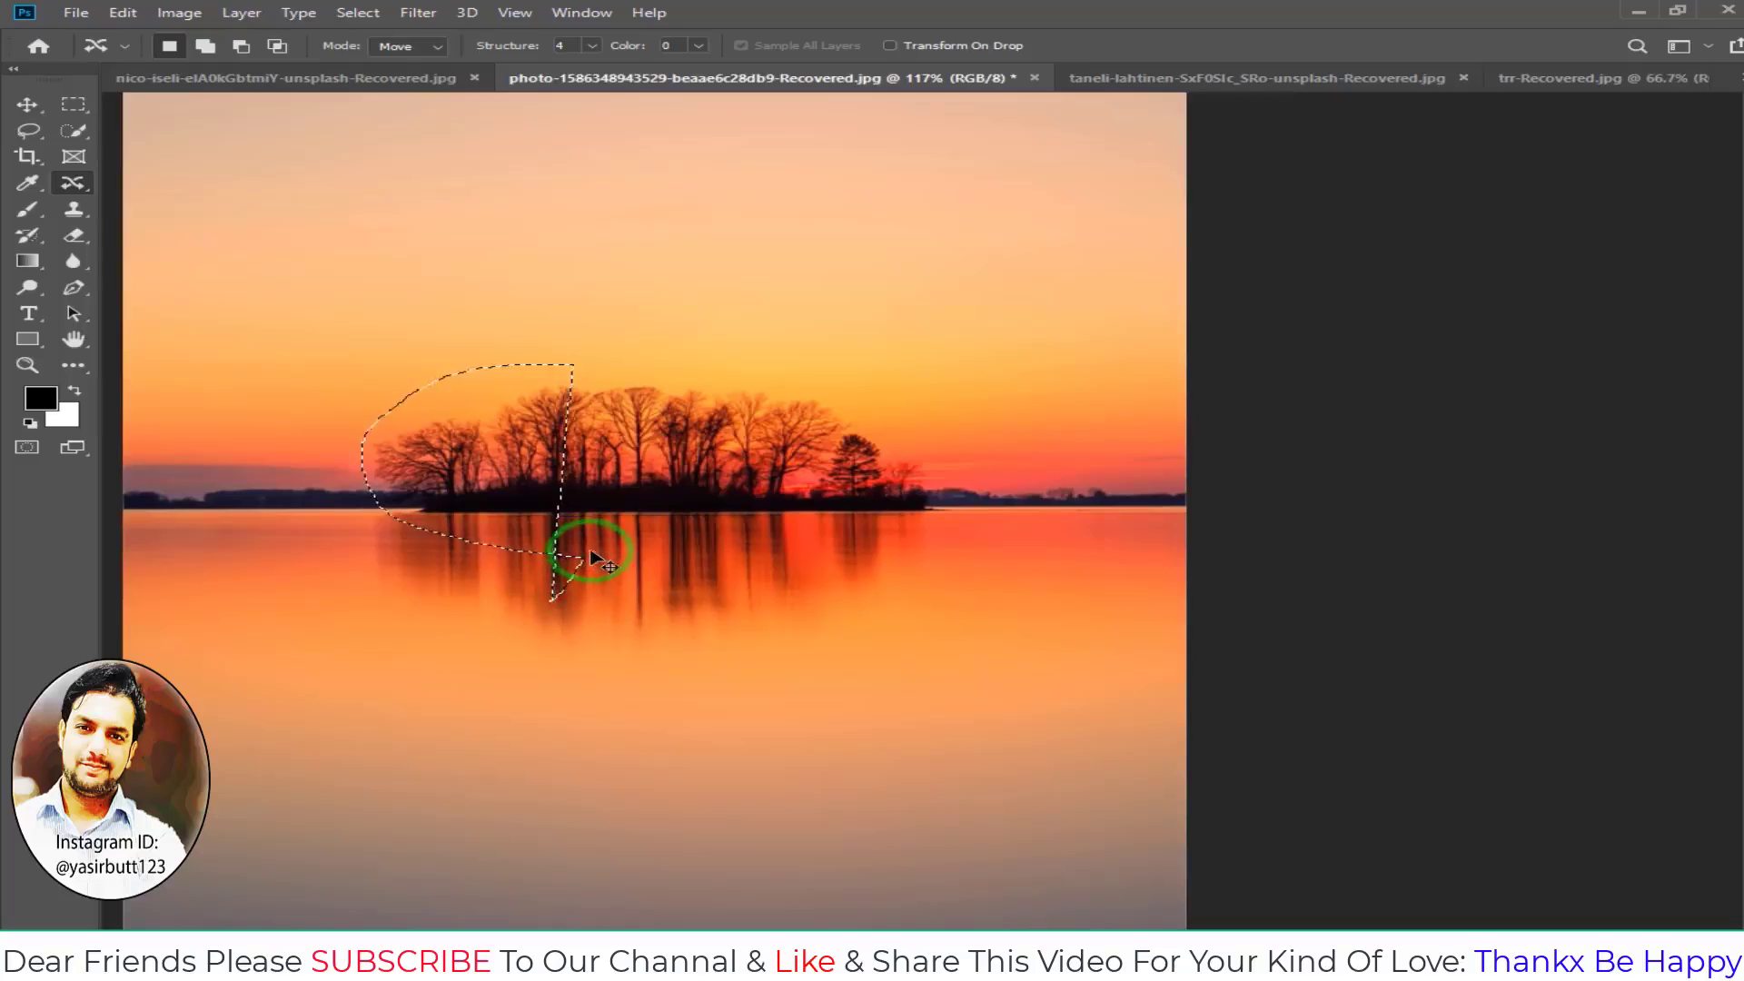
key(ctrl+d)
mouse_move(599, 354)
mouse_down()
mouse_move(357, 479)
mouse_move(373, 564)
mouse_move(482, 654)
mouse_move(724, 662)
mouse_move(827, 615)
mouse_up()
mouse_move(917, 551)
mouse_down()
mouse_move(933, 428)
mouse_move(724, 358)
mouse_move(572, 359)
mouse_up()
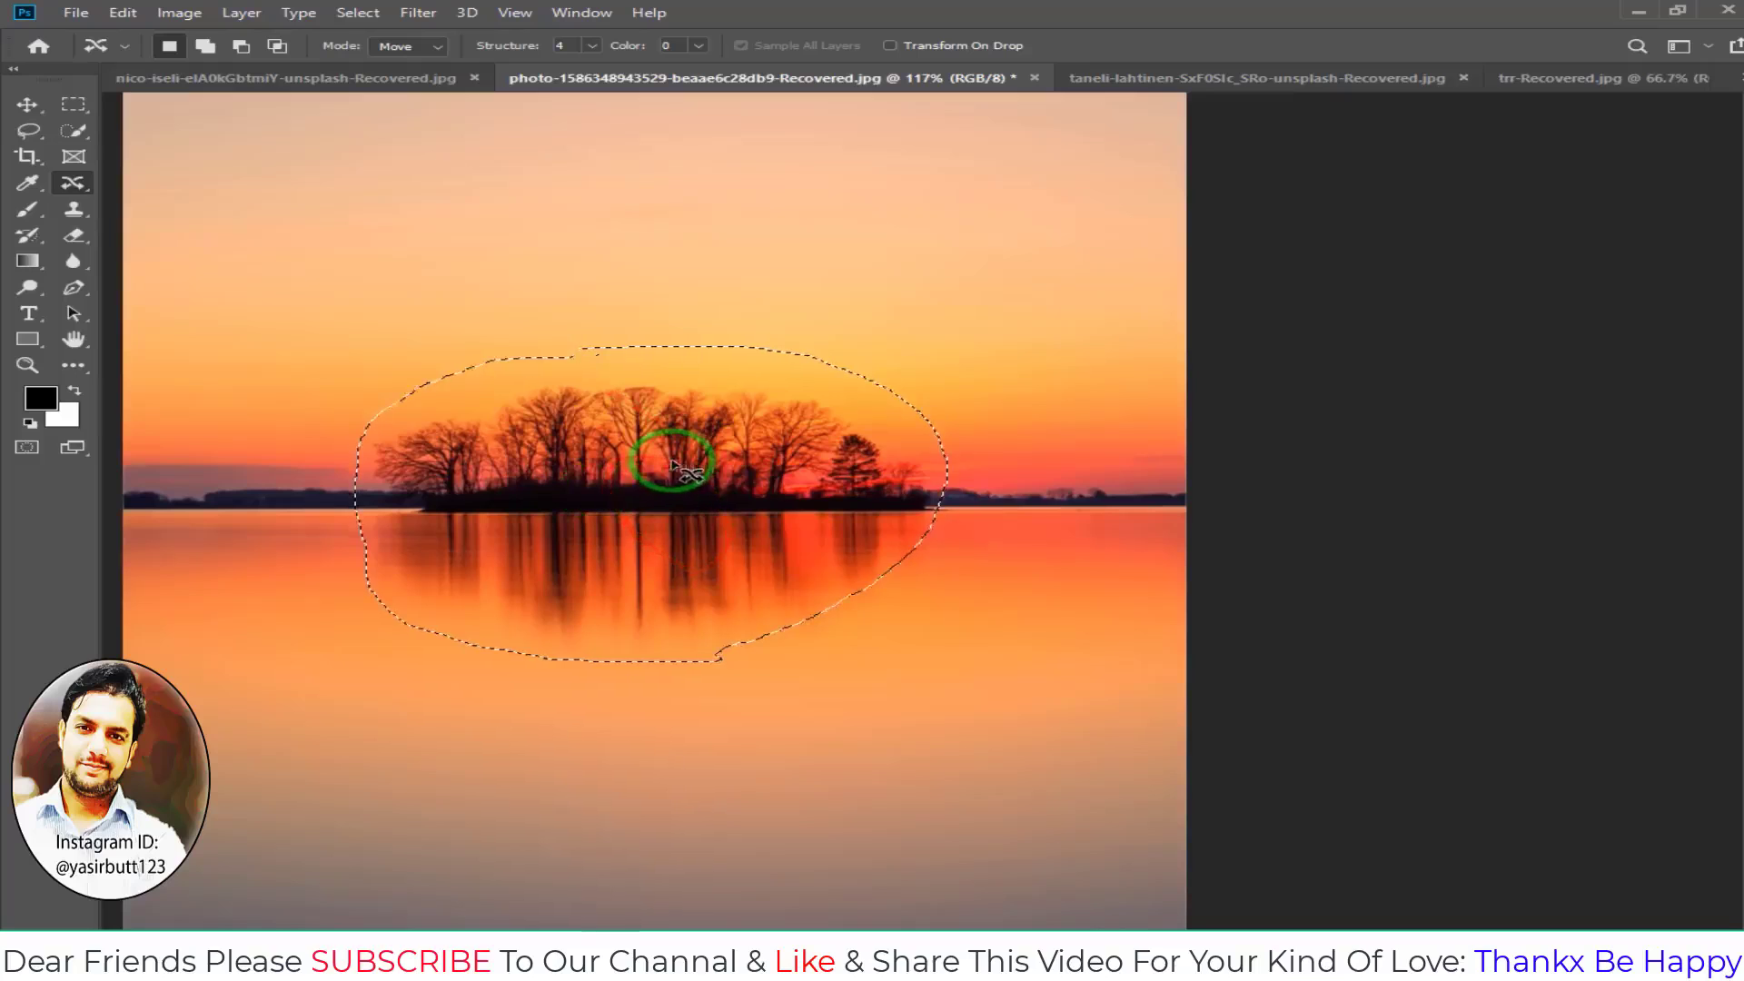
- Drag the tree island to the right and deselect to view the result
drag(599, 472, 835, 470)
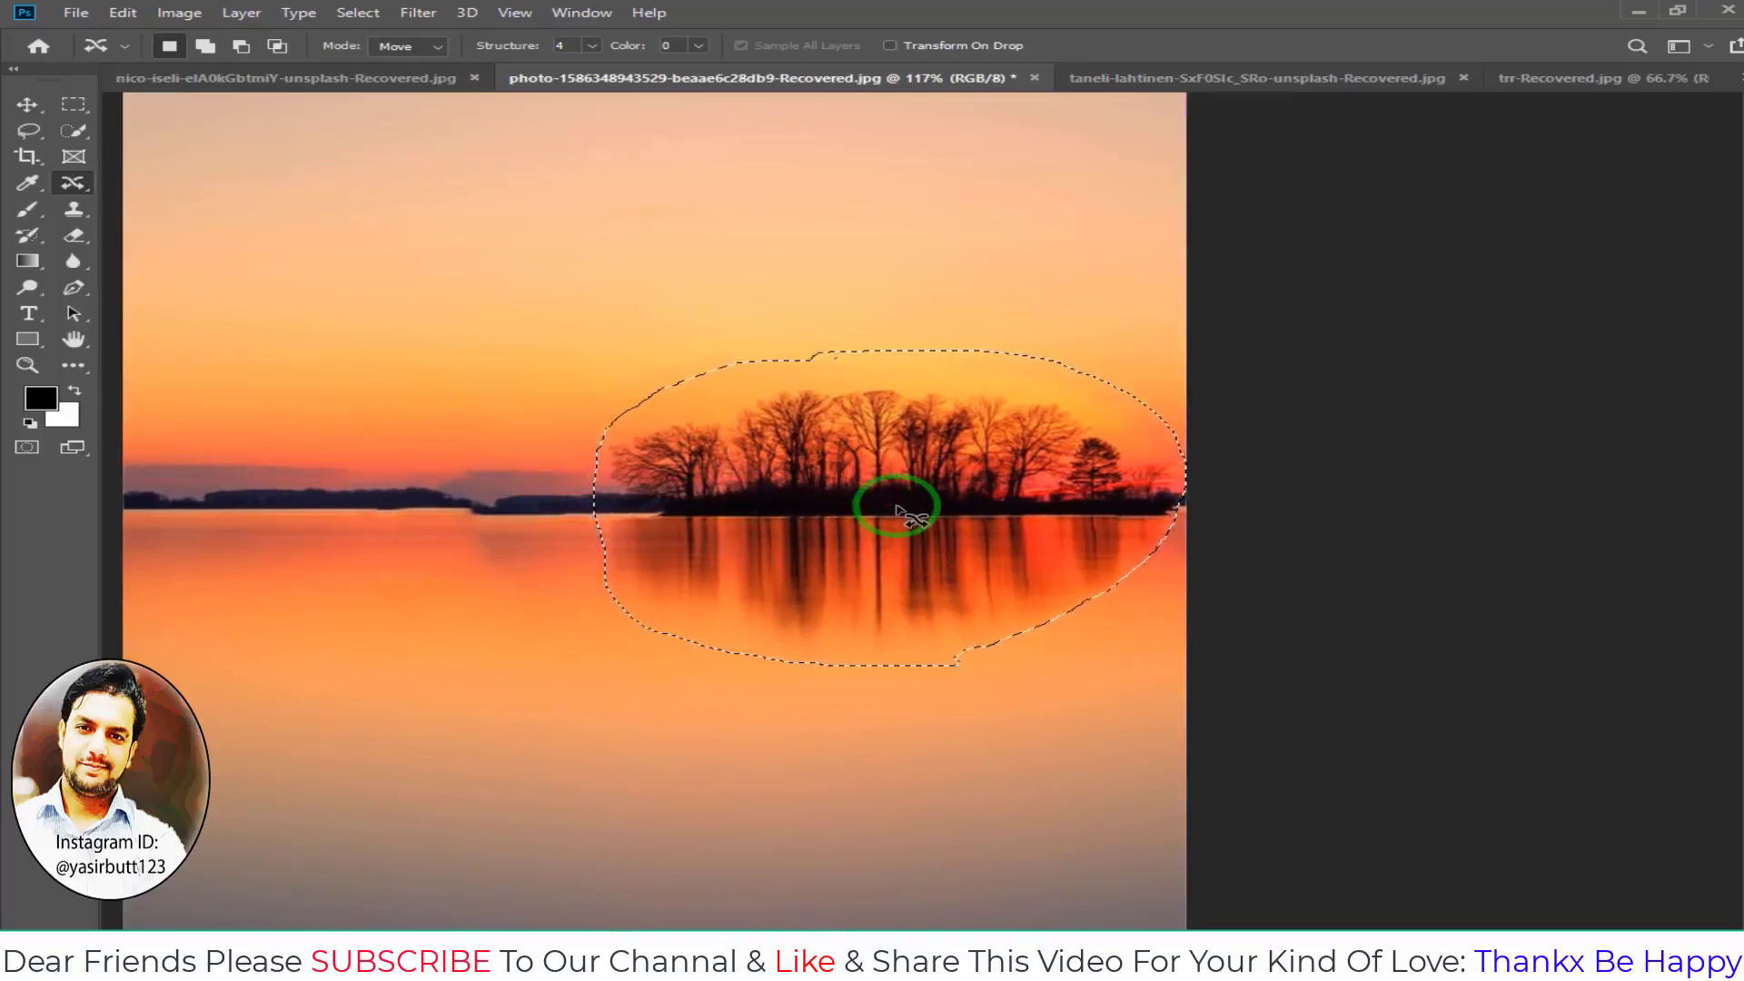
key(ctrl+d)
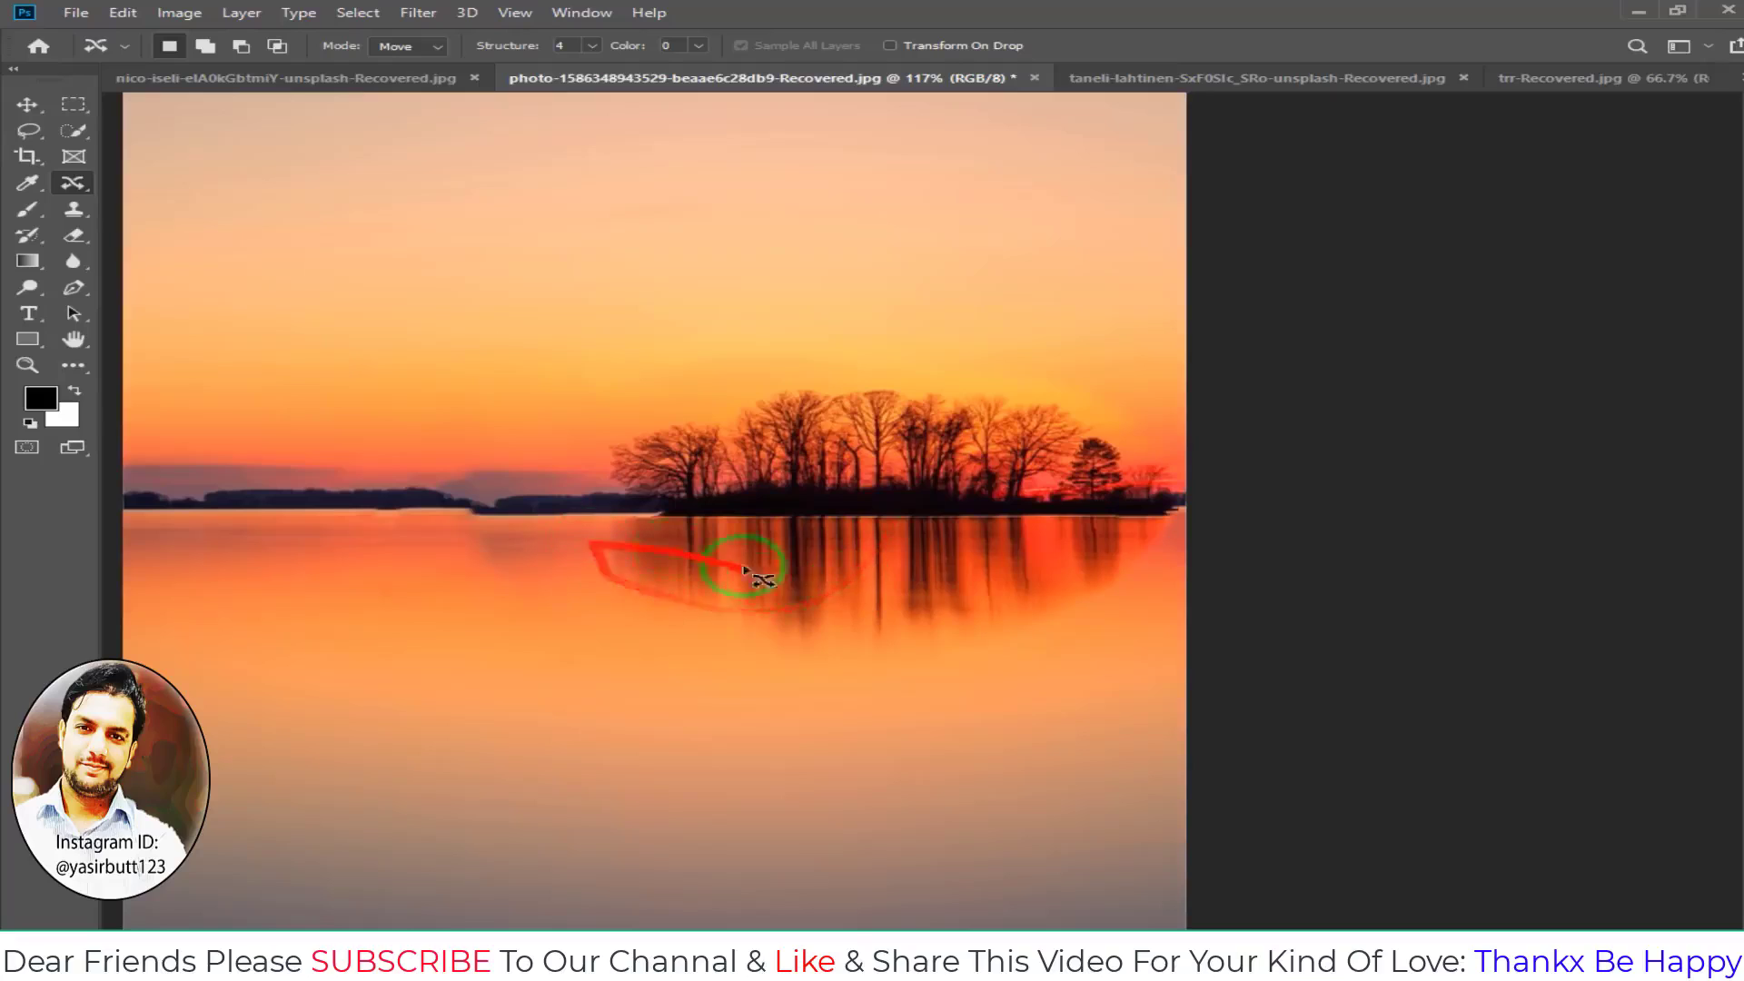
drag(791, 562, 972, 576)
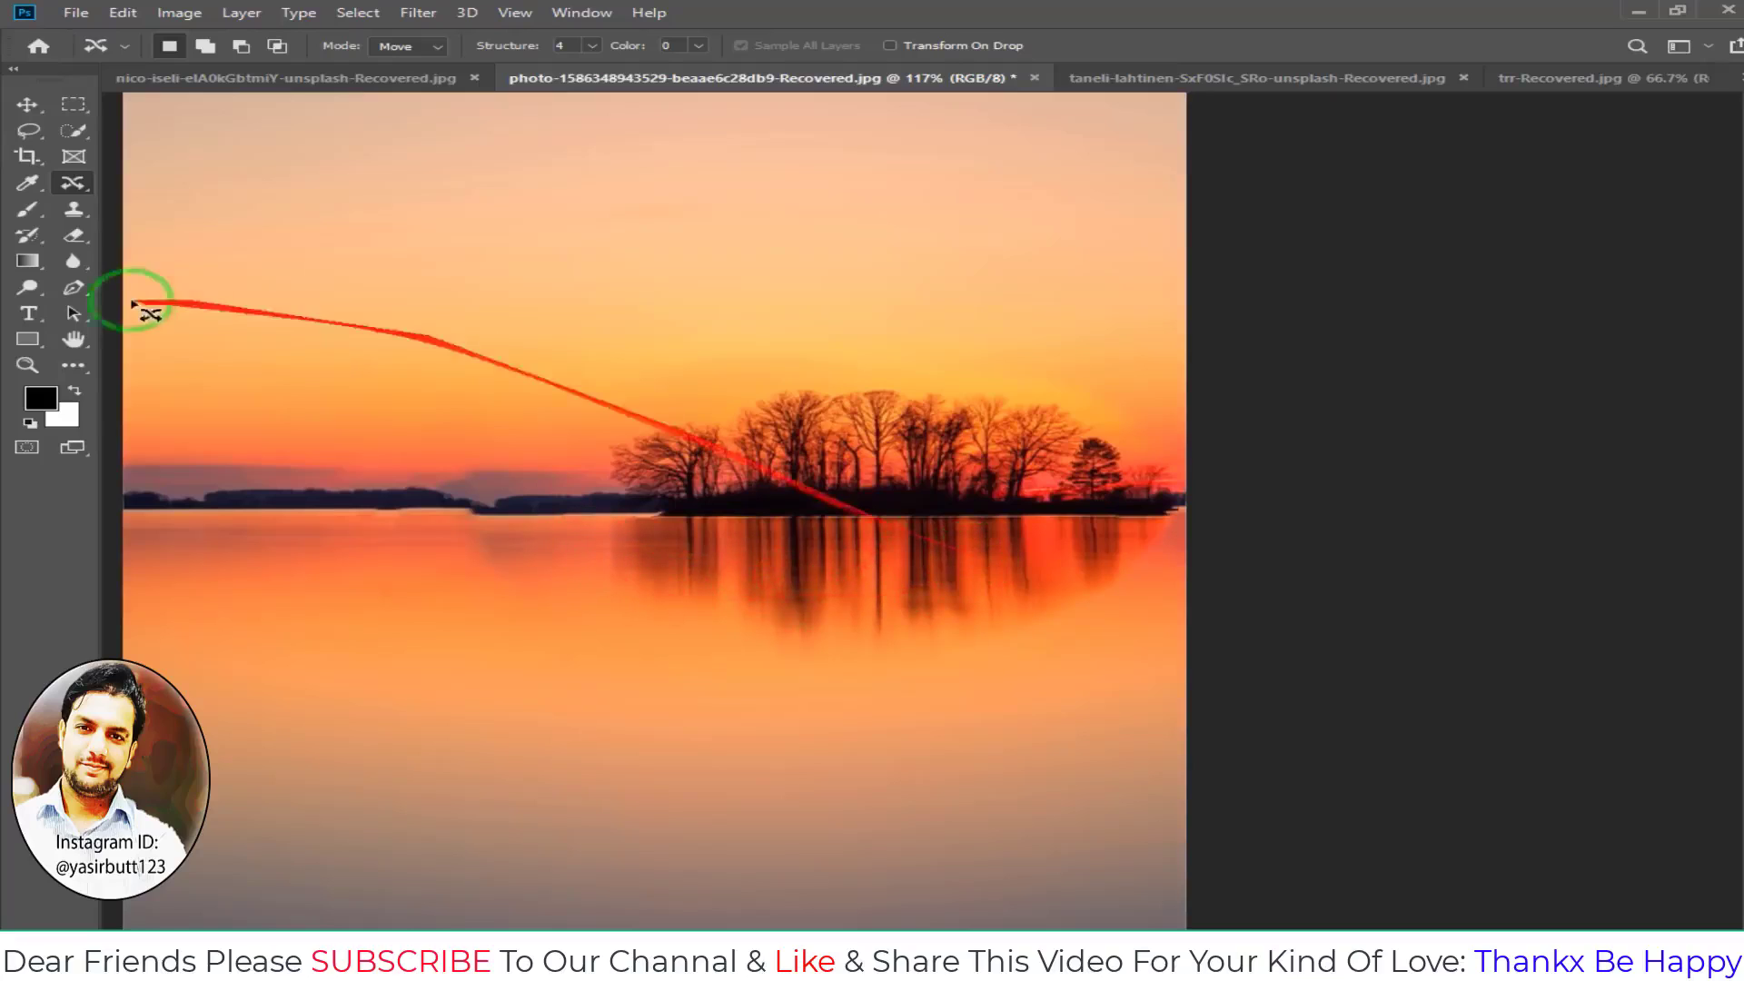
click(67, 191)
- Cycle through the open document tabs and end on the nico-iseli snowy slope photo
click(1183, 80)
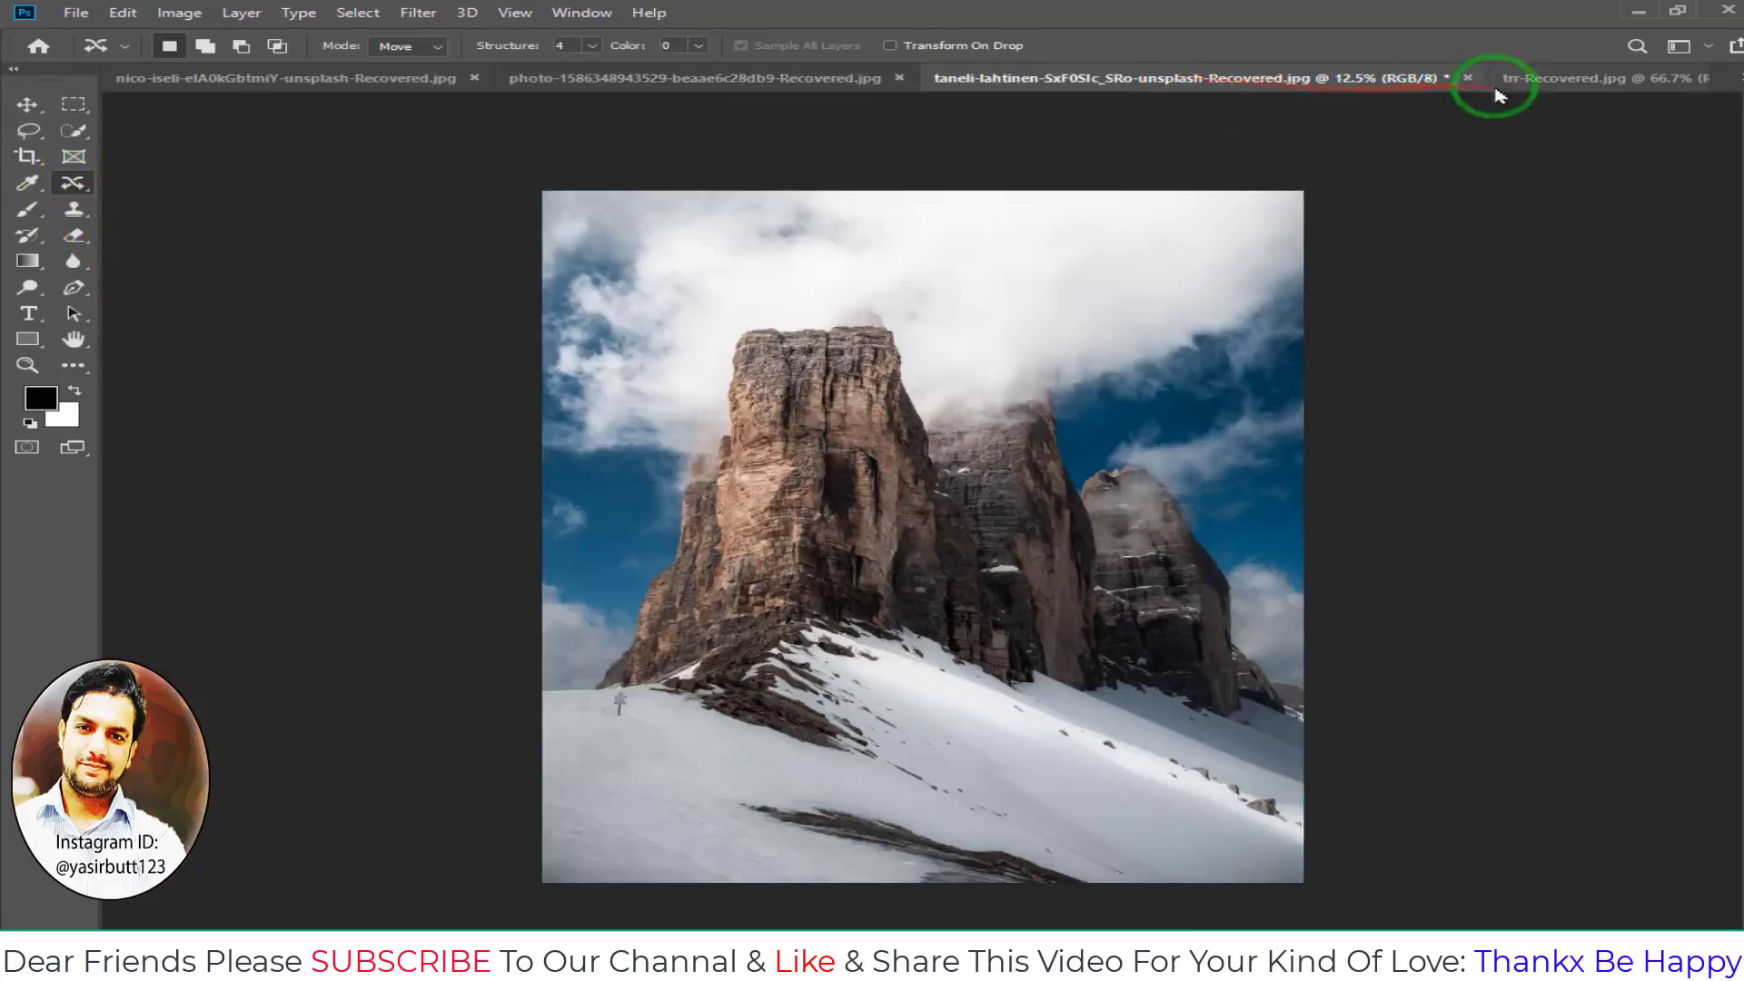
click(1517, 78)
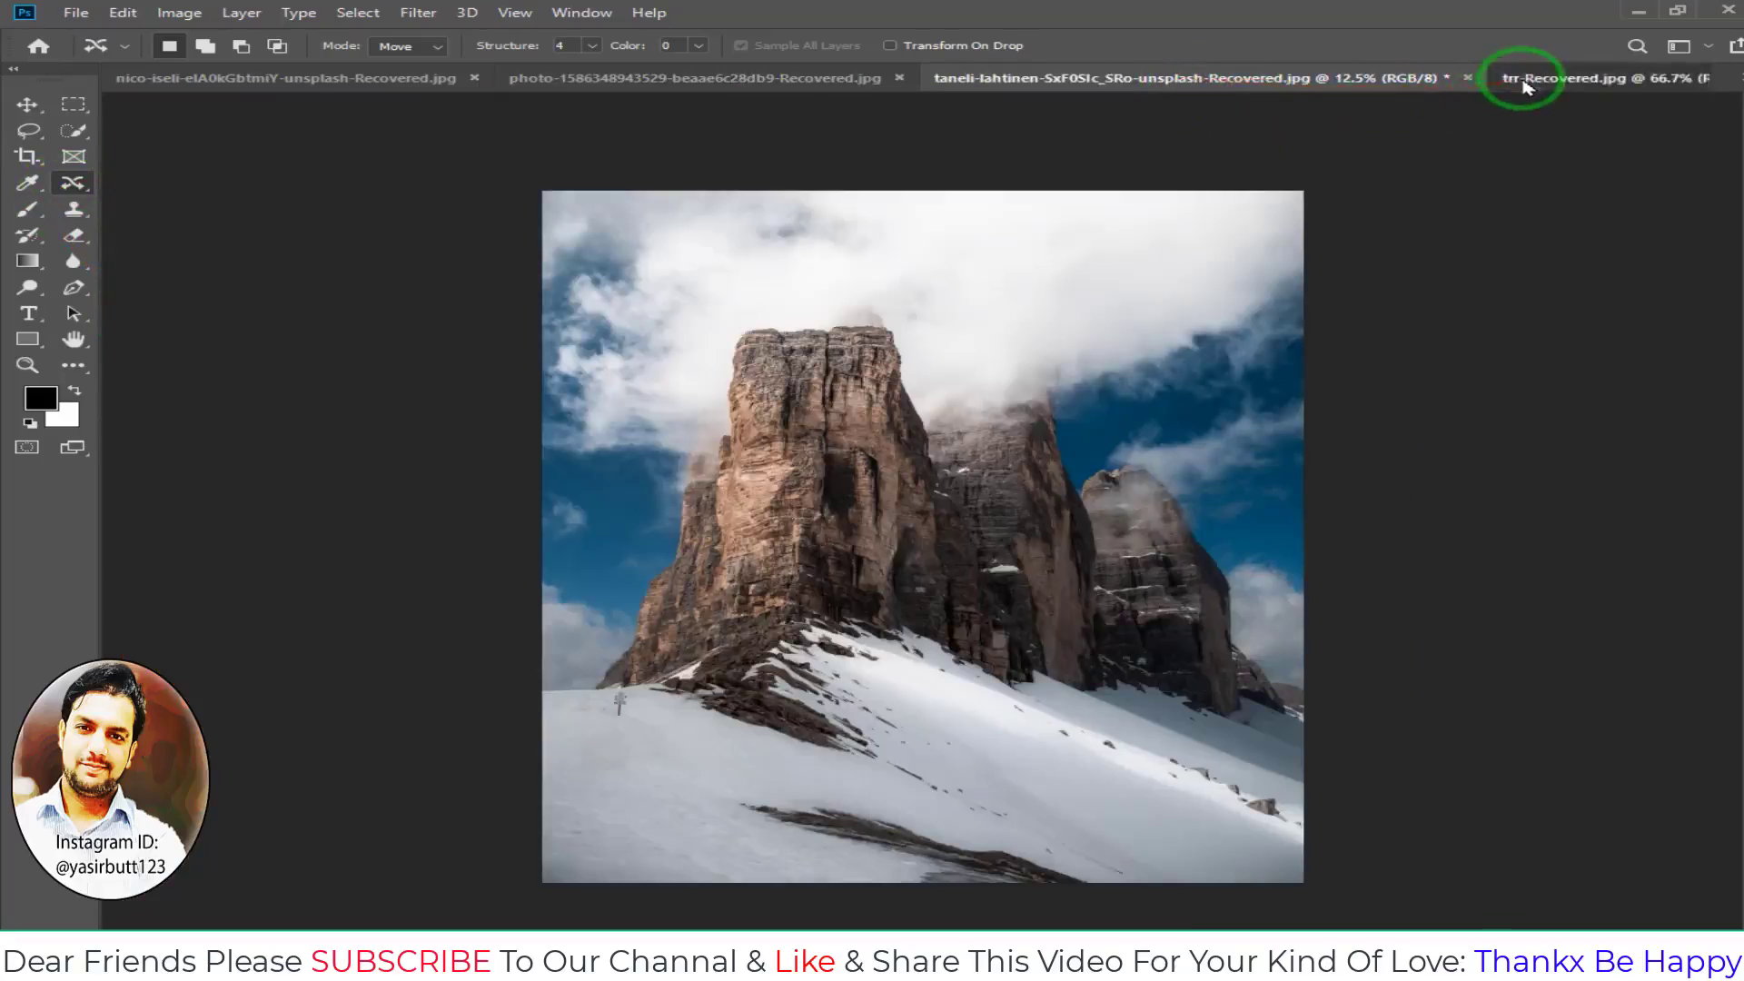
click(1102, 91)
click(837, 77)
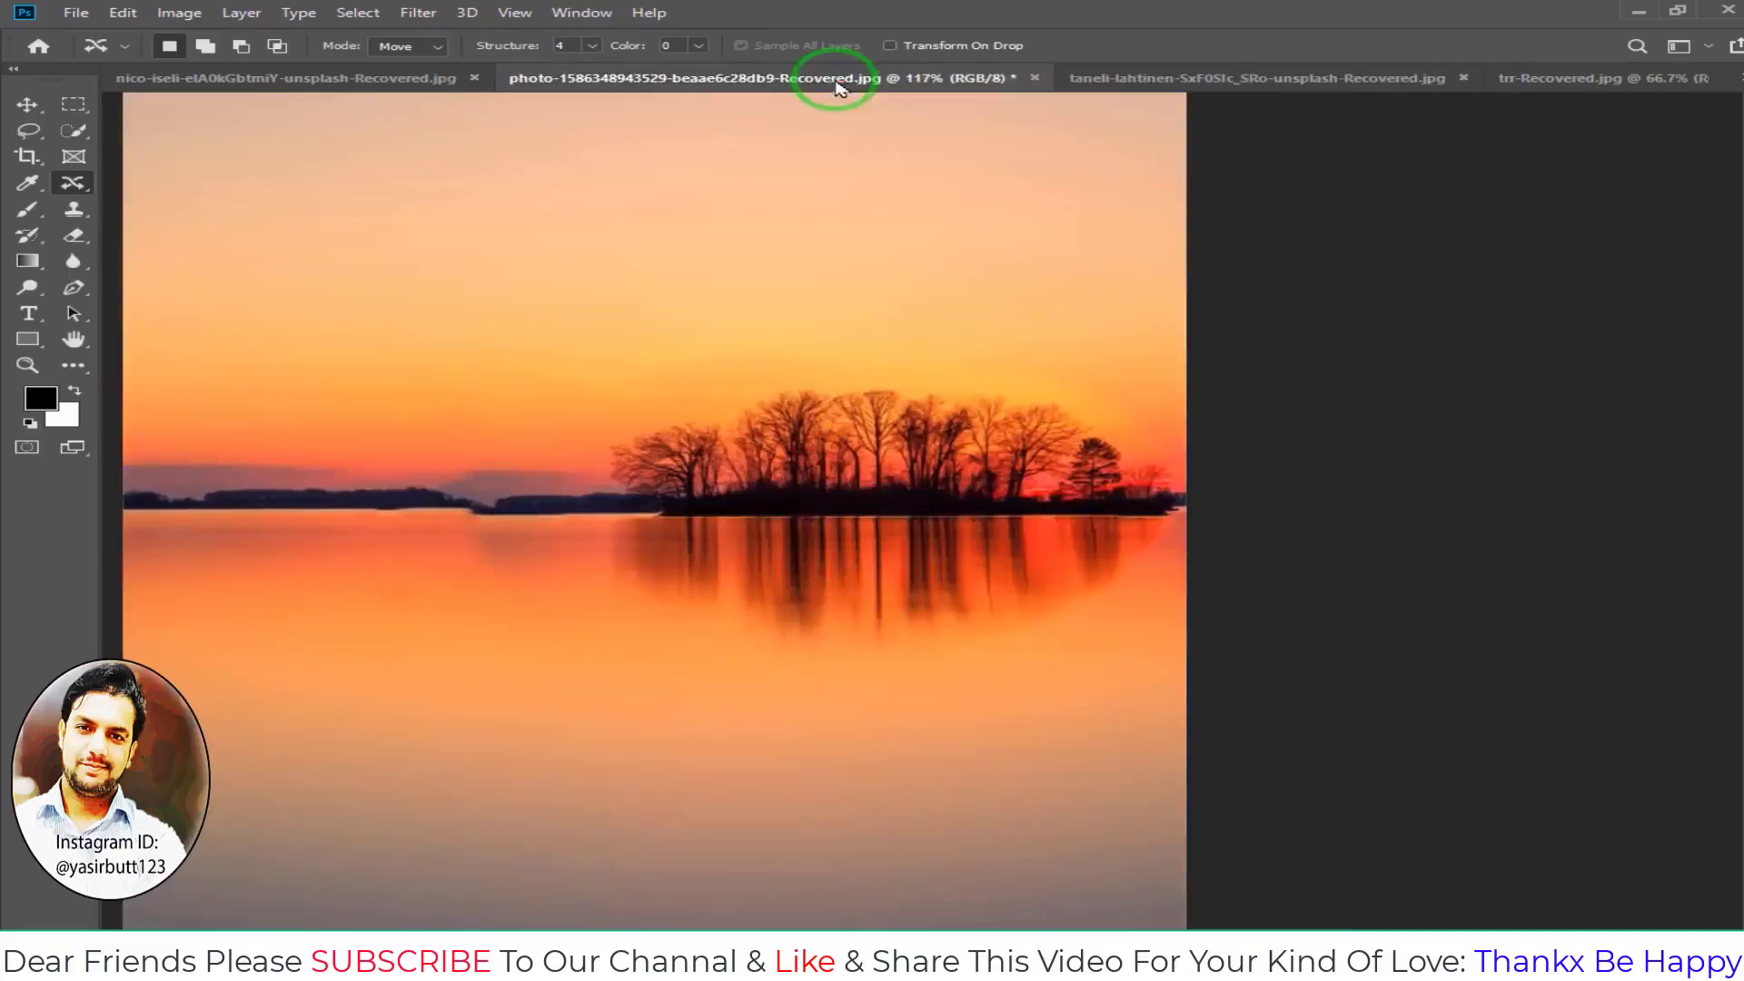
click(356, 80)
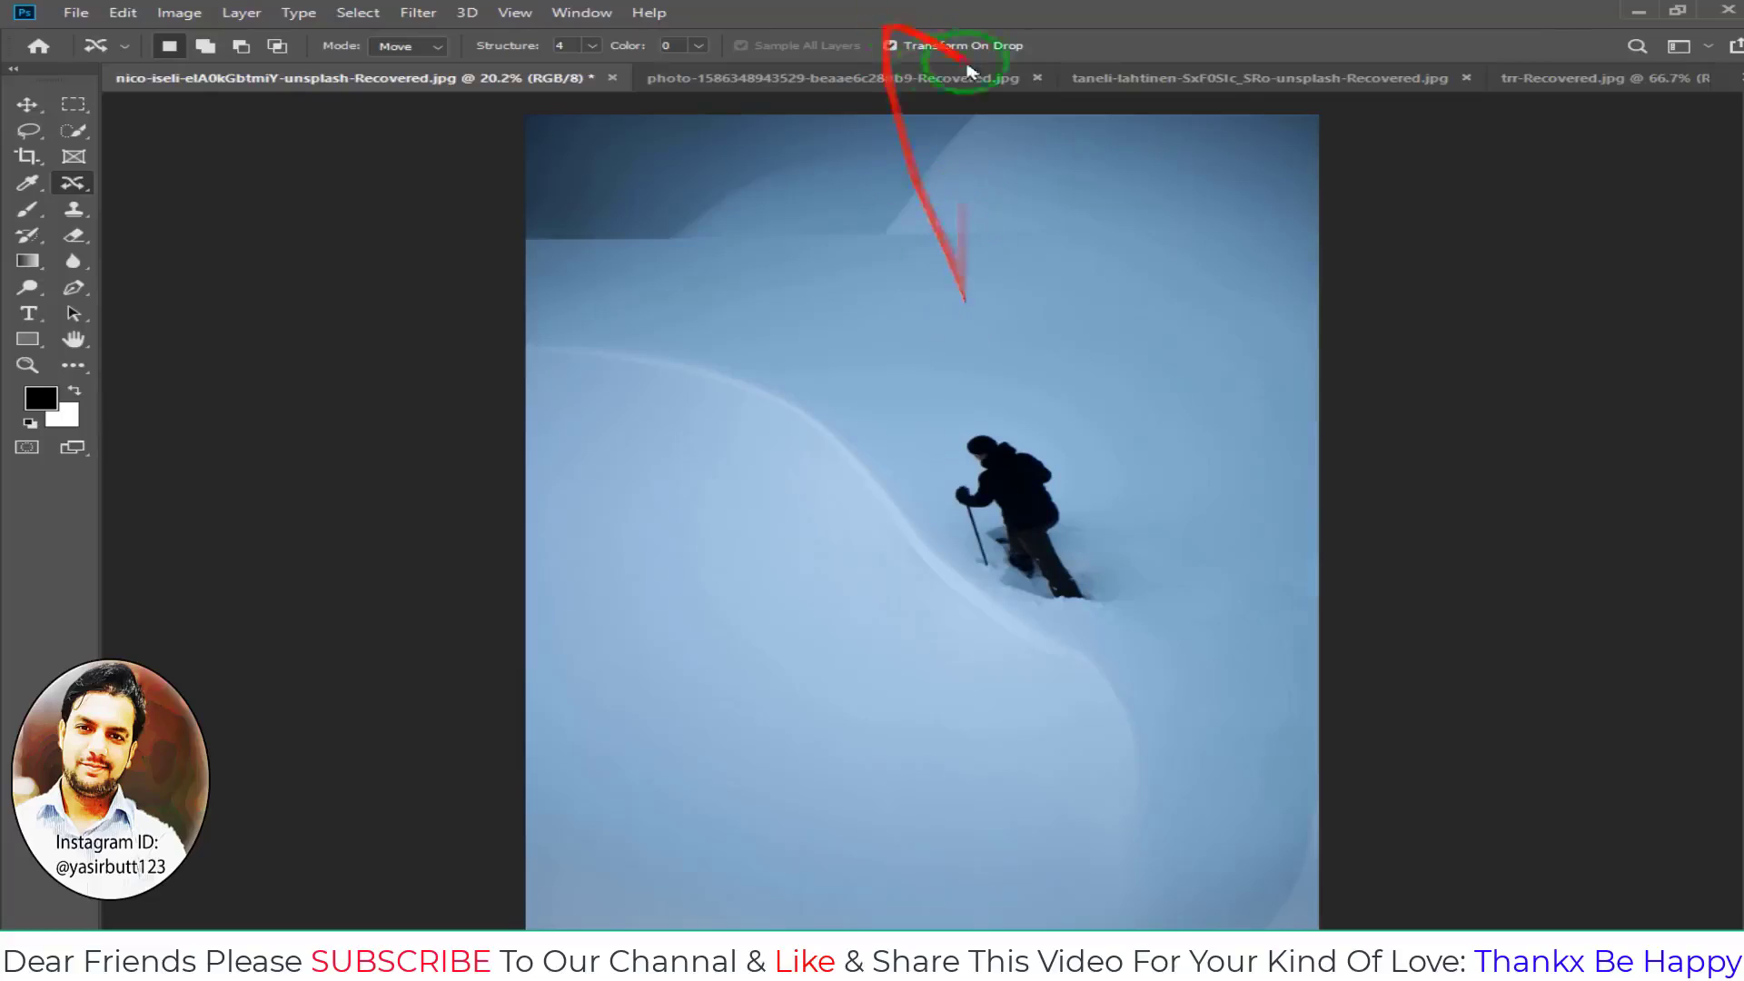
- Lasso the skier and place a smaller Content-Aware Move copy higher on the slope
mouse_move(1014, 508)
mouse_down()
mouse_move(964, 554)
mouse_move(1053, 427)
mouse_up()
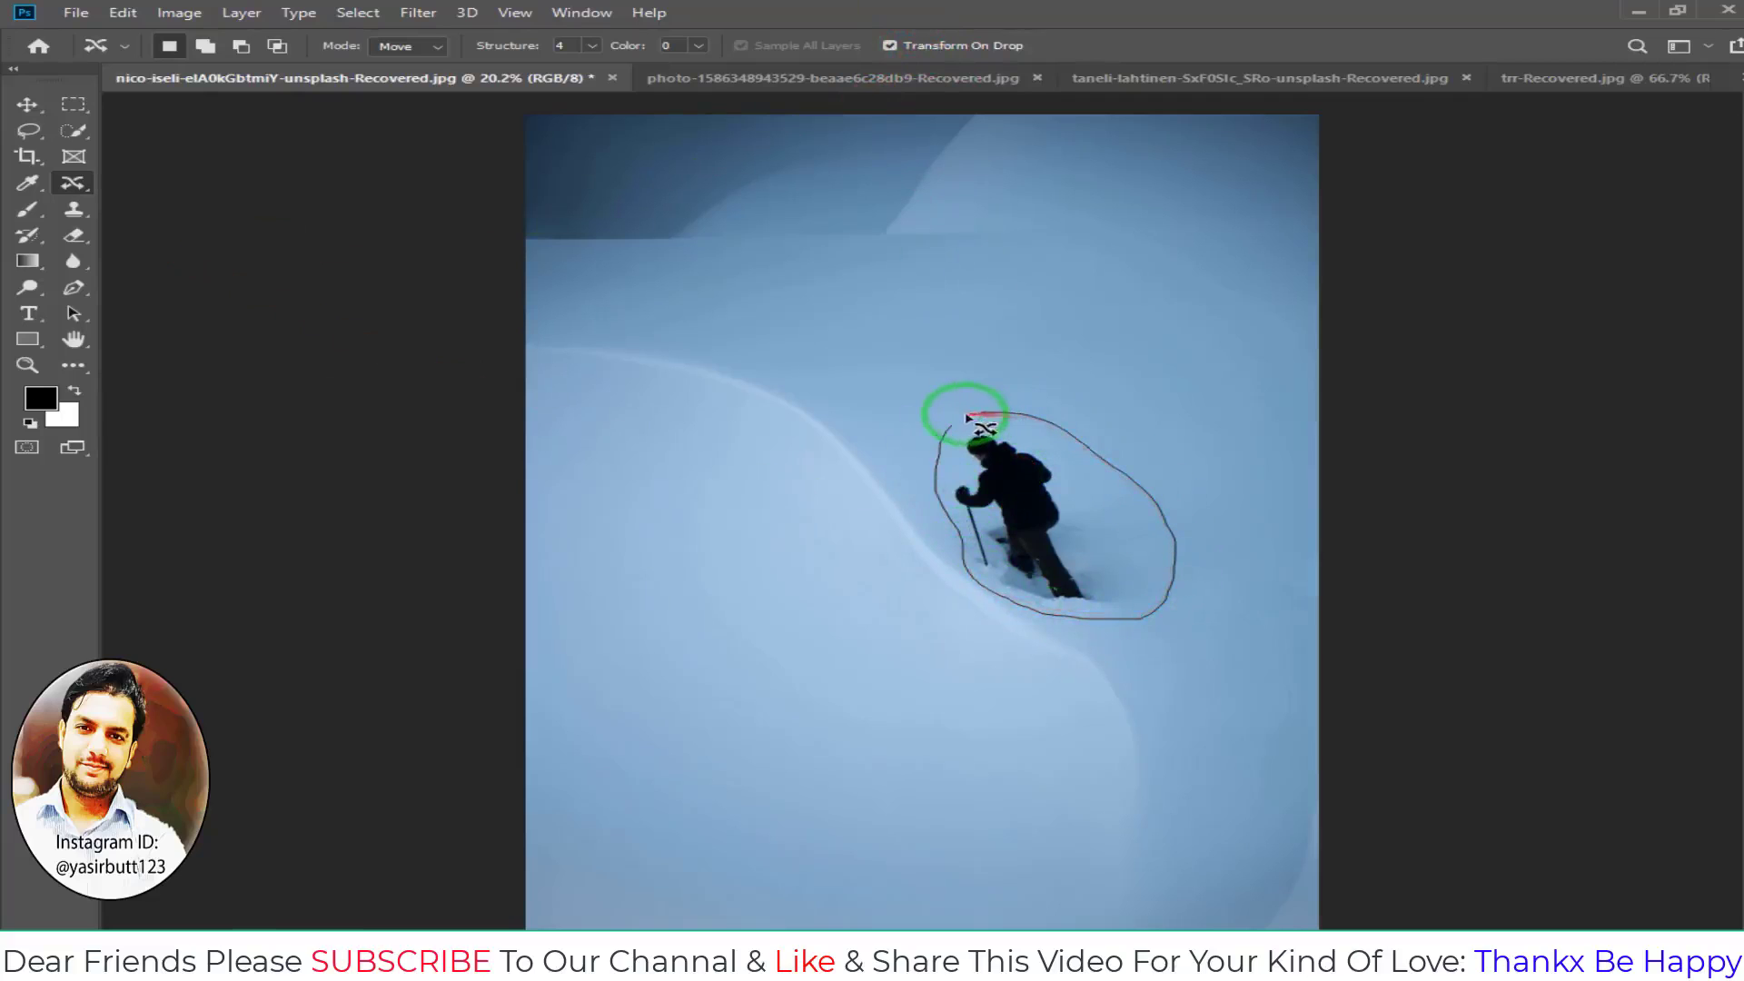
drag(1053, 426, 946, 423)
drag(1086, 508, 796, 307)
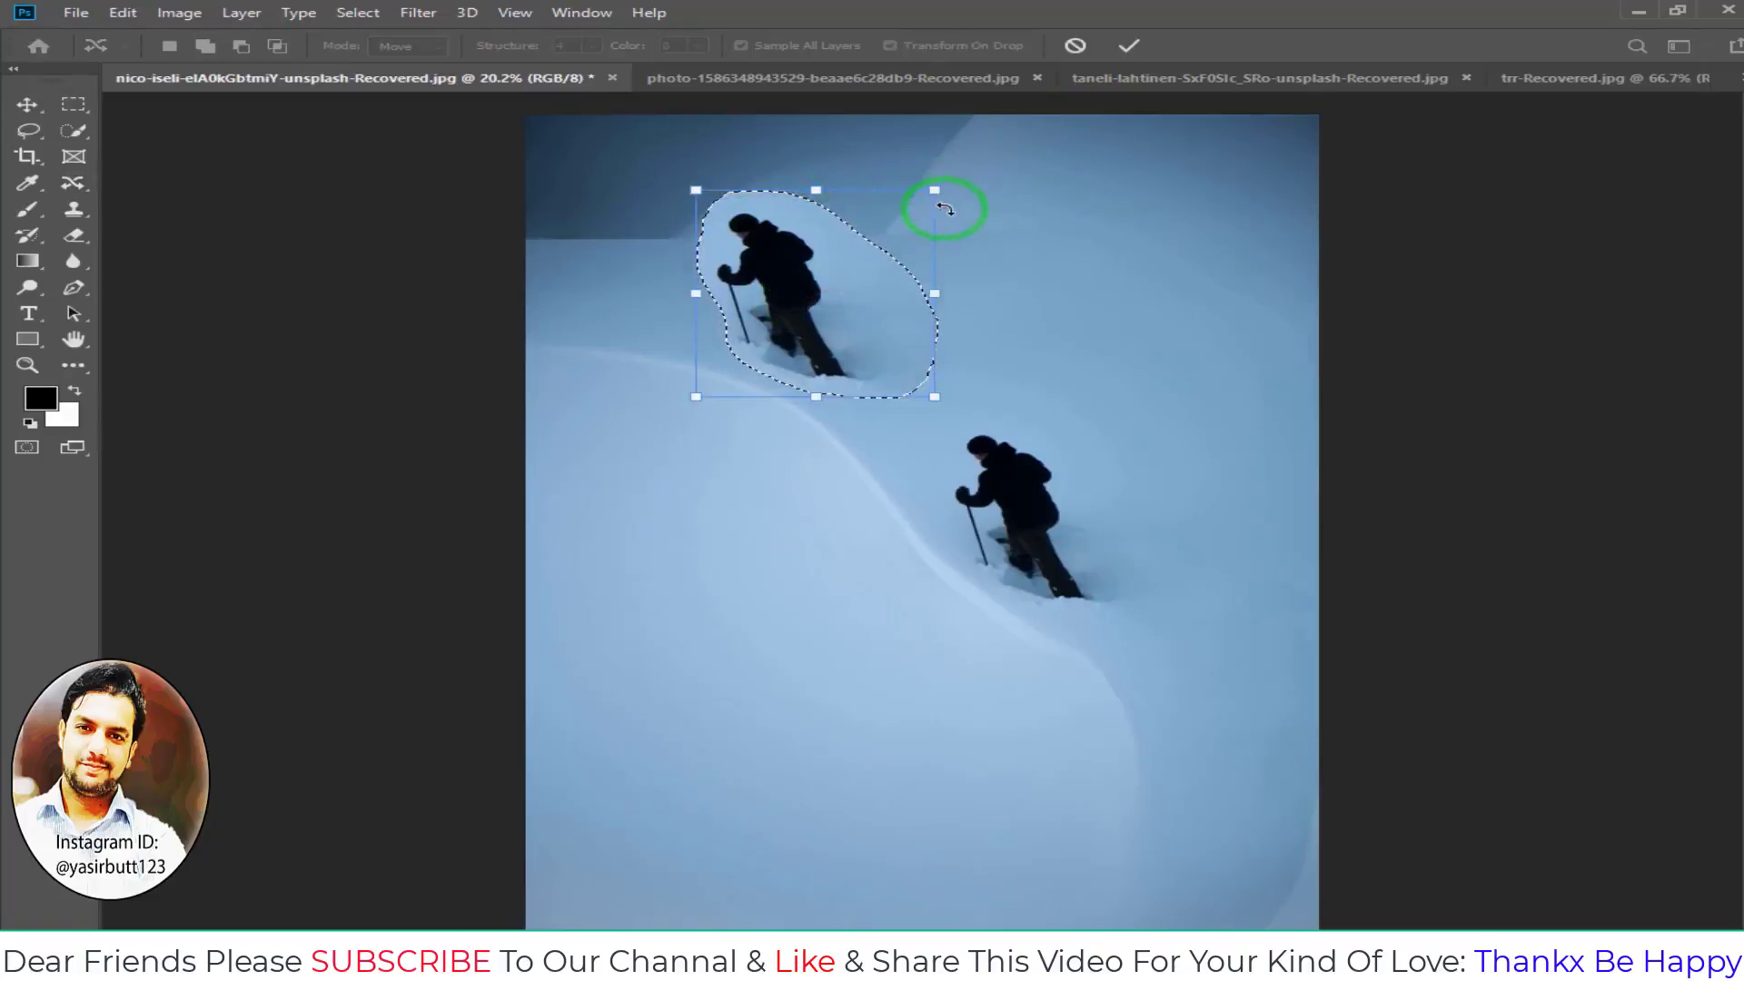
drag(934, 189, 817, 266)
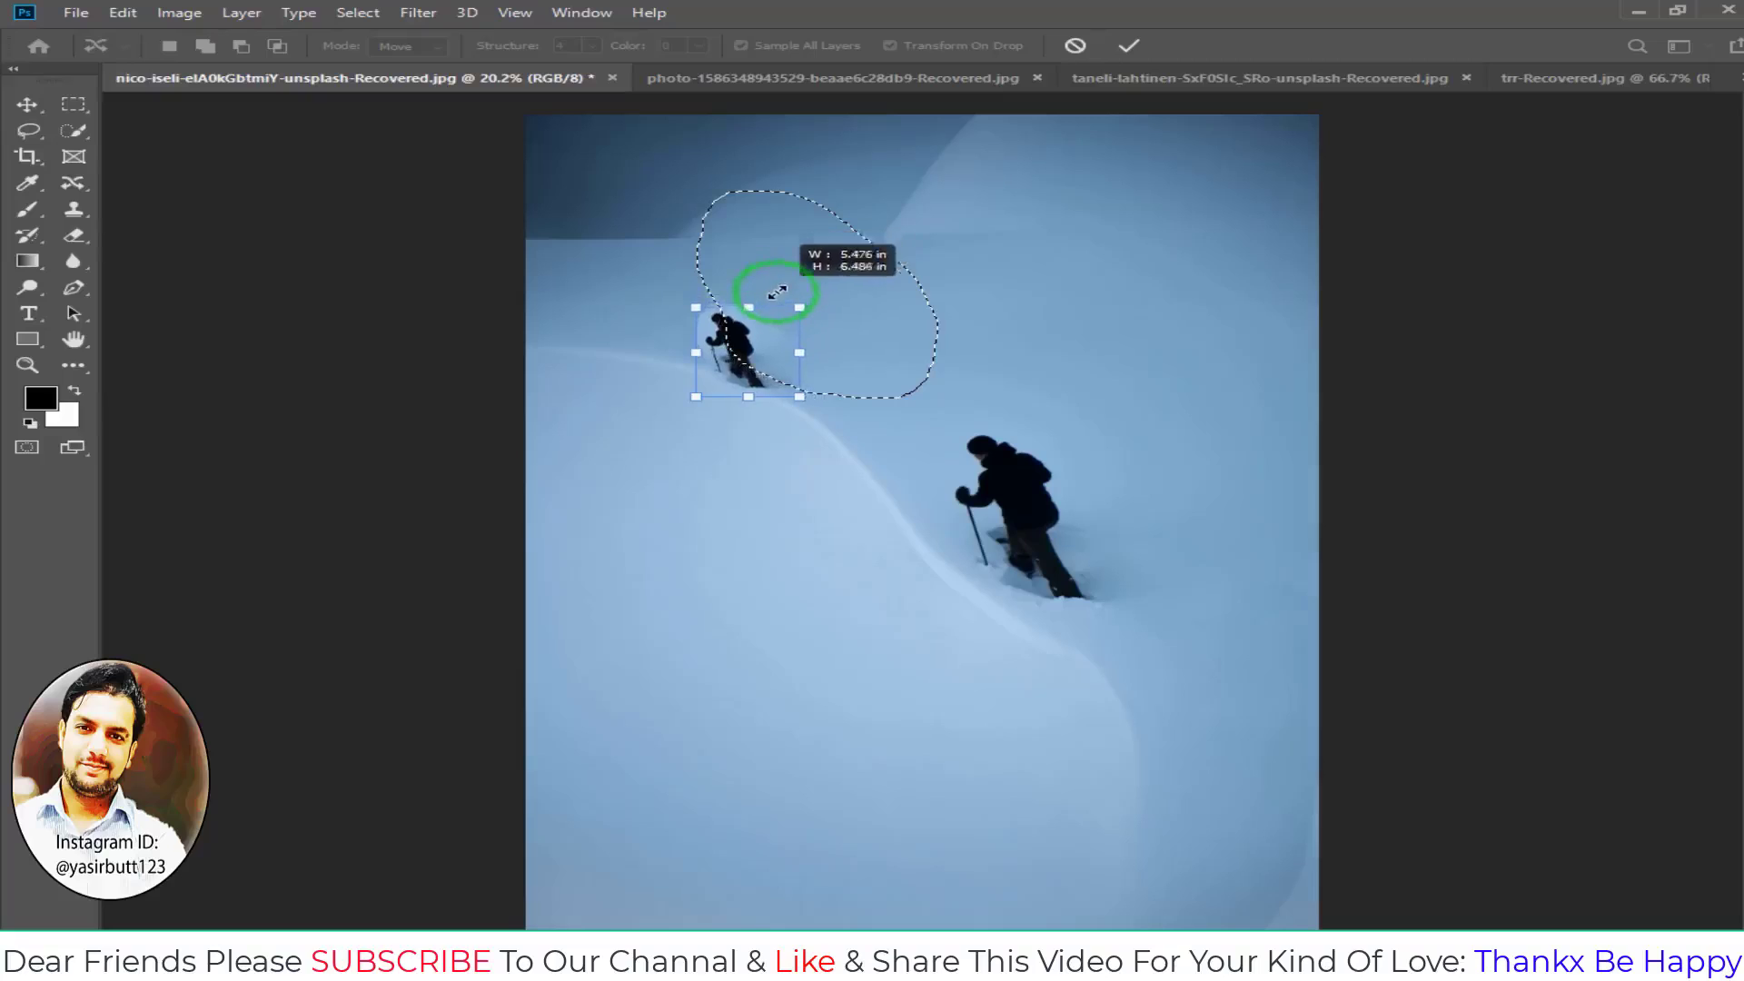
mouse_move(817, 266)
mouse_down()
mouse_move(738, 343)
mouse_move(735, 321)
mouse_up()
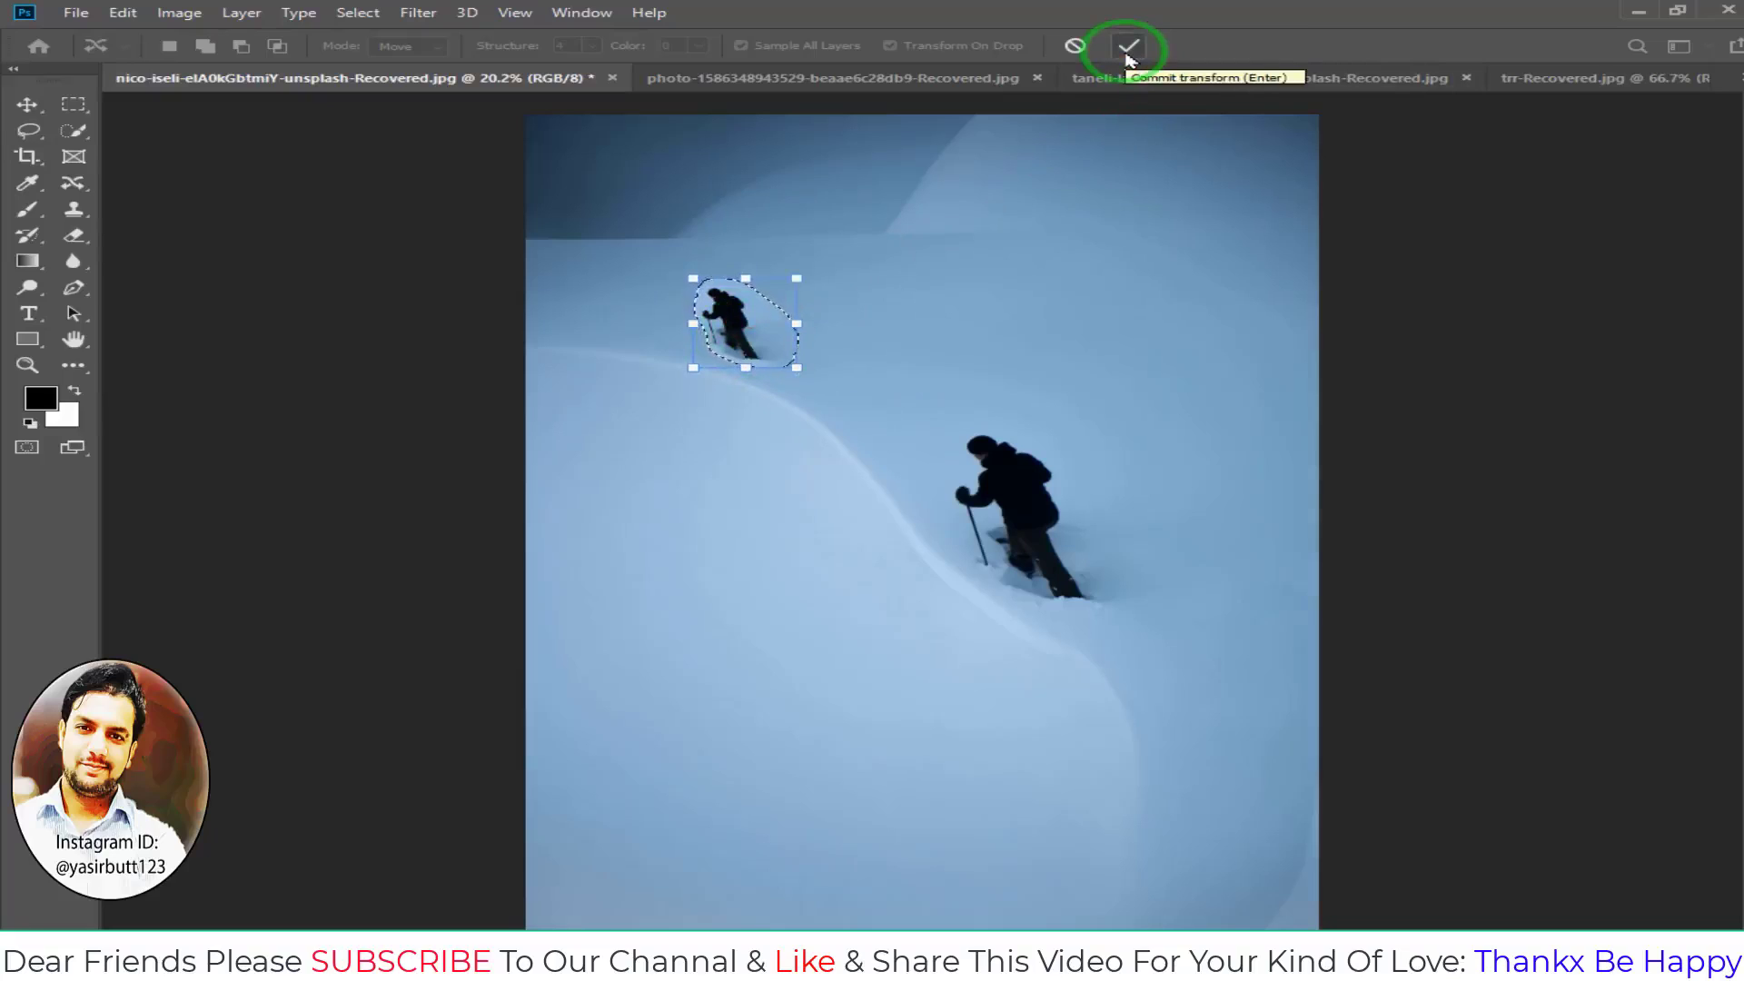
click(1126, 57)
click(953, 384)
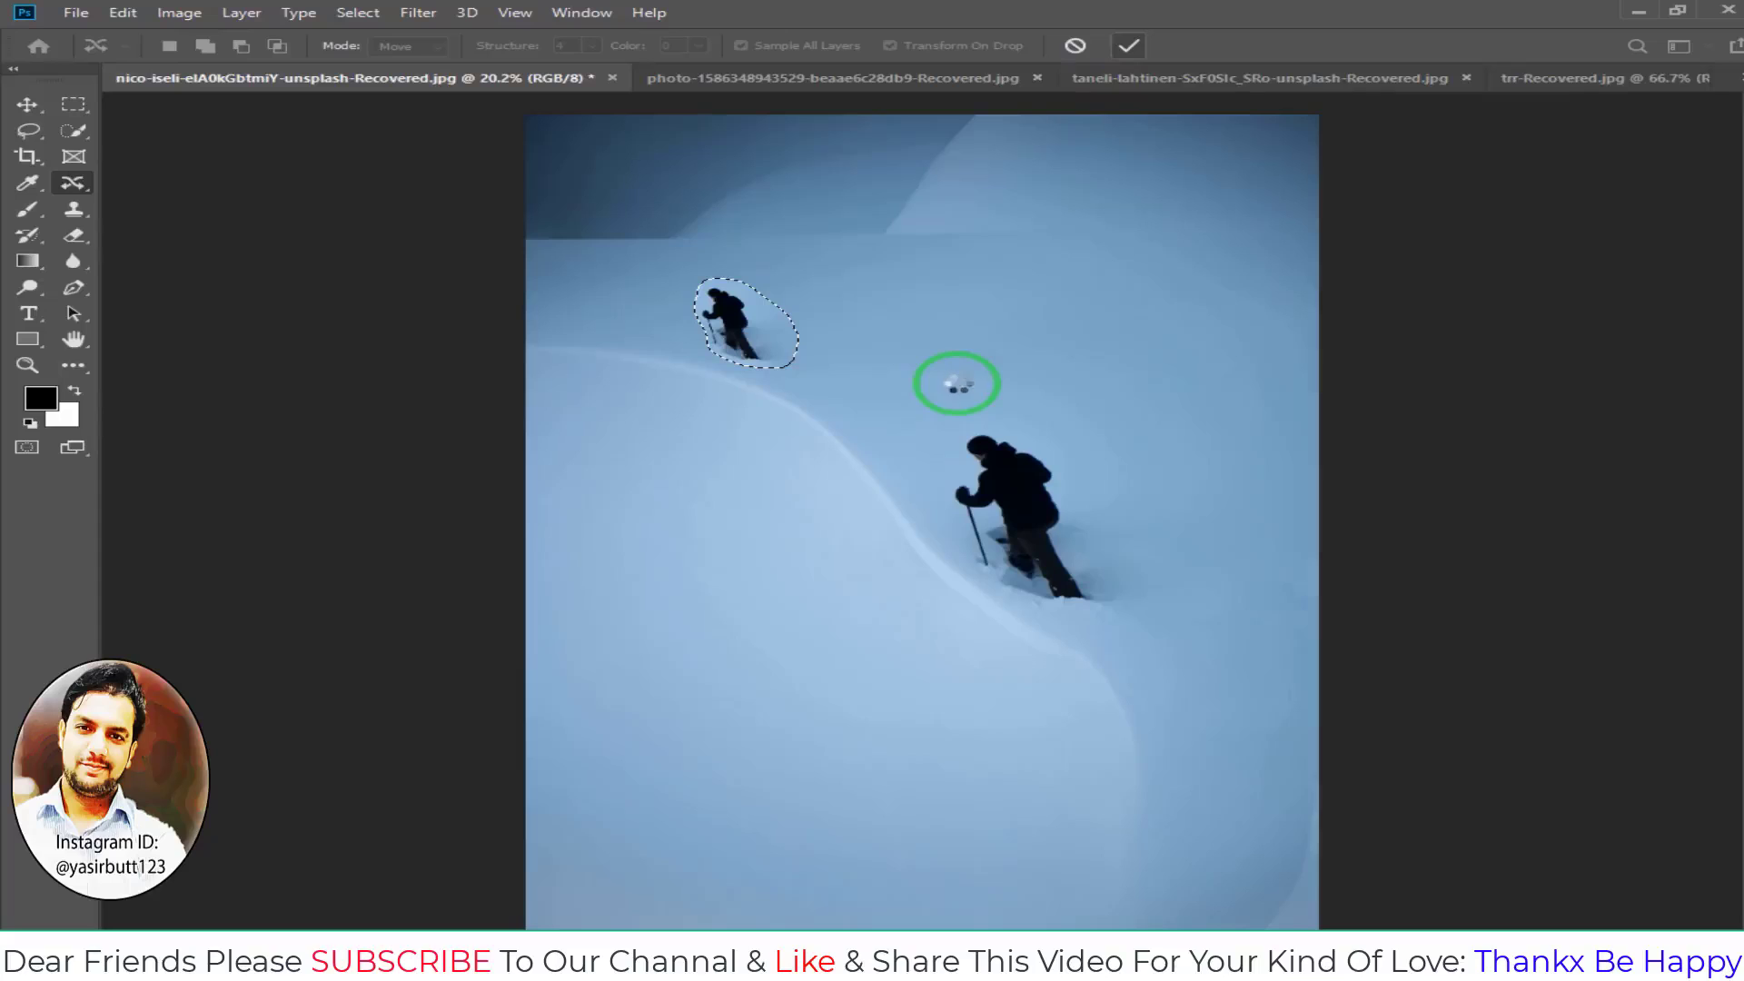
- Drag the large hiker up the slope so its original spot fills with snow
drag(956, 383, 1051, 440)
drag(1003, 504, 717, 318)
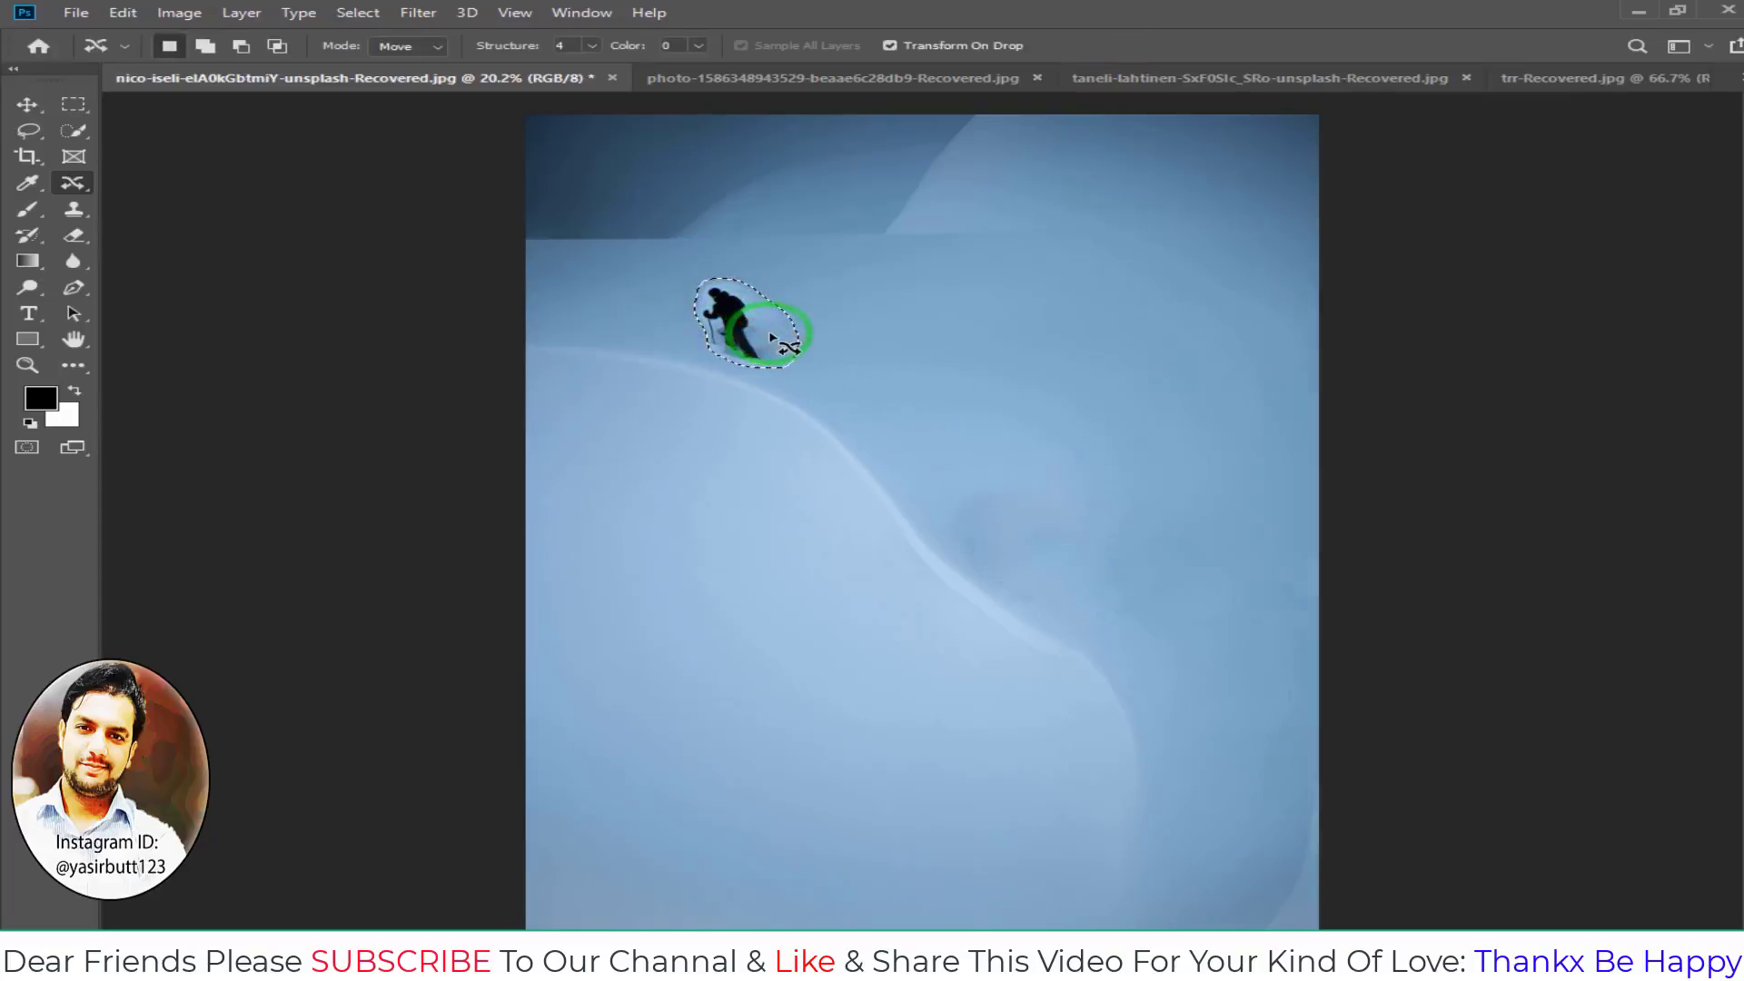
drag(776, 340, 1091, 530)
- Switch to the sunset lake photo and set the Content-Aware Move mode to Extend
click(775, 78)
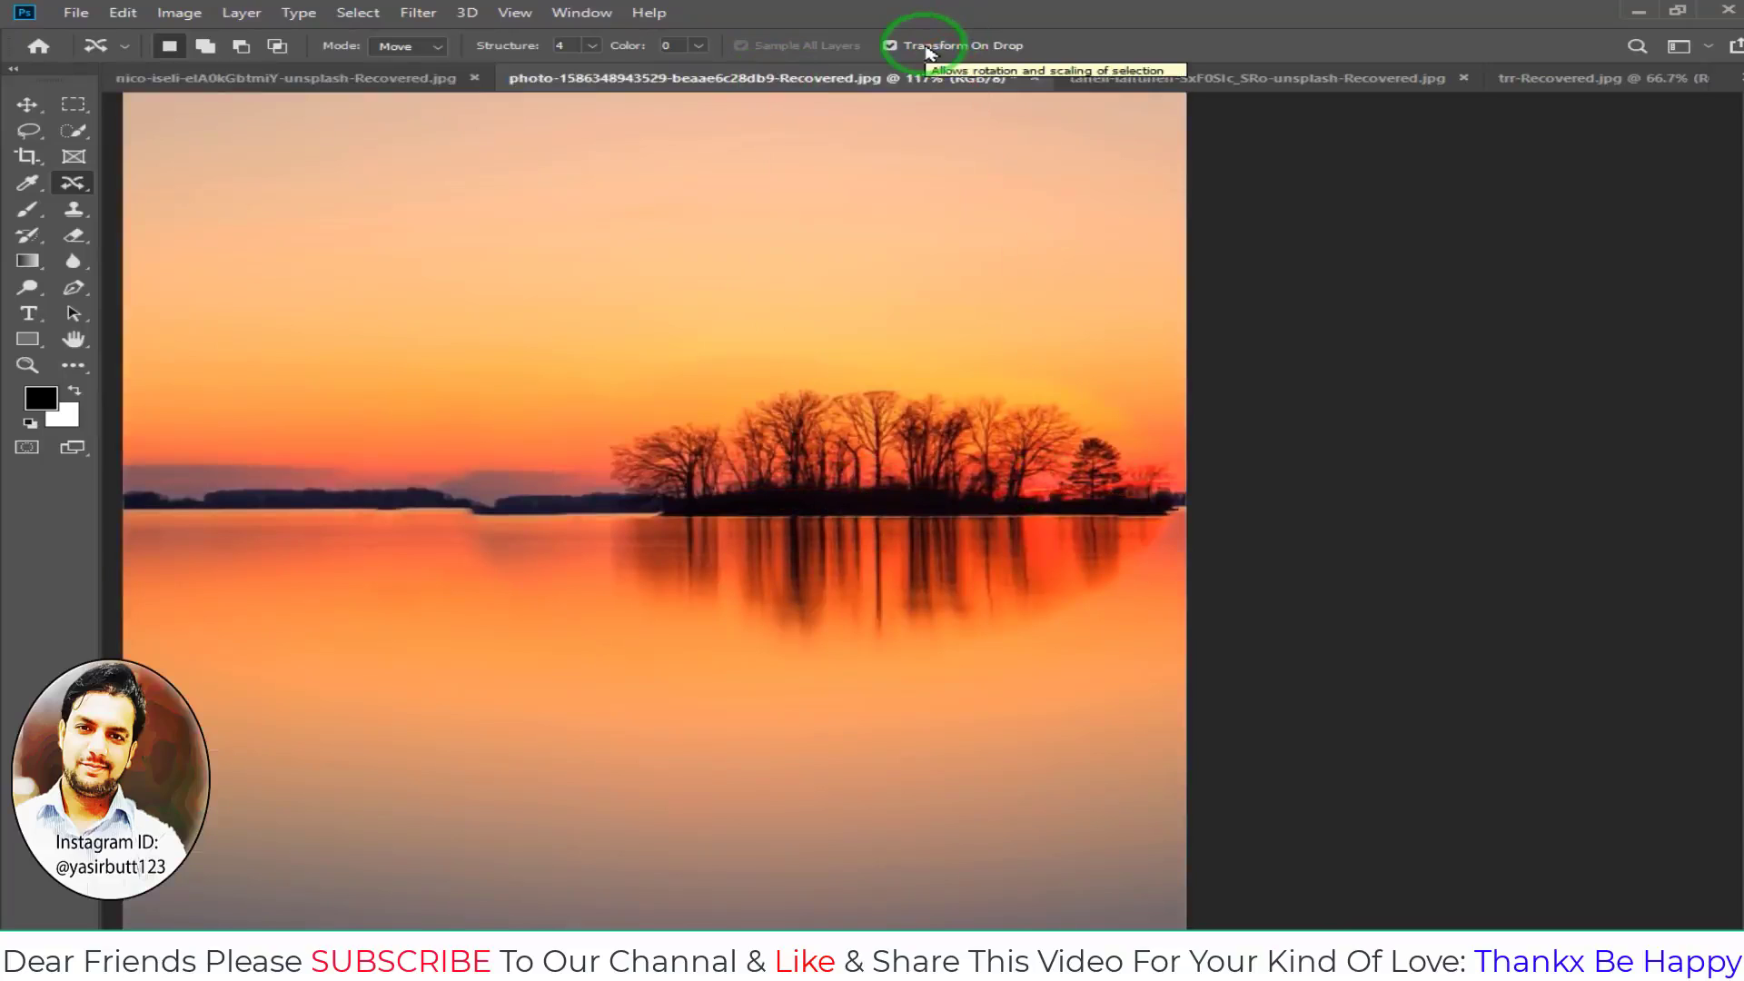
click(438, 47)
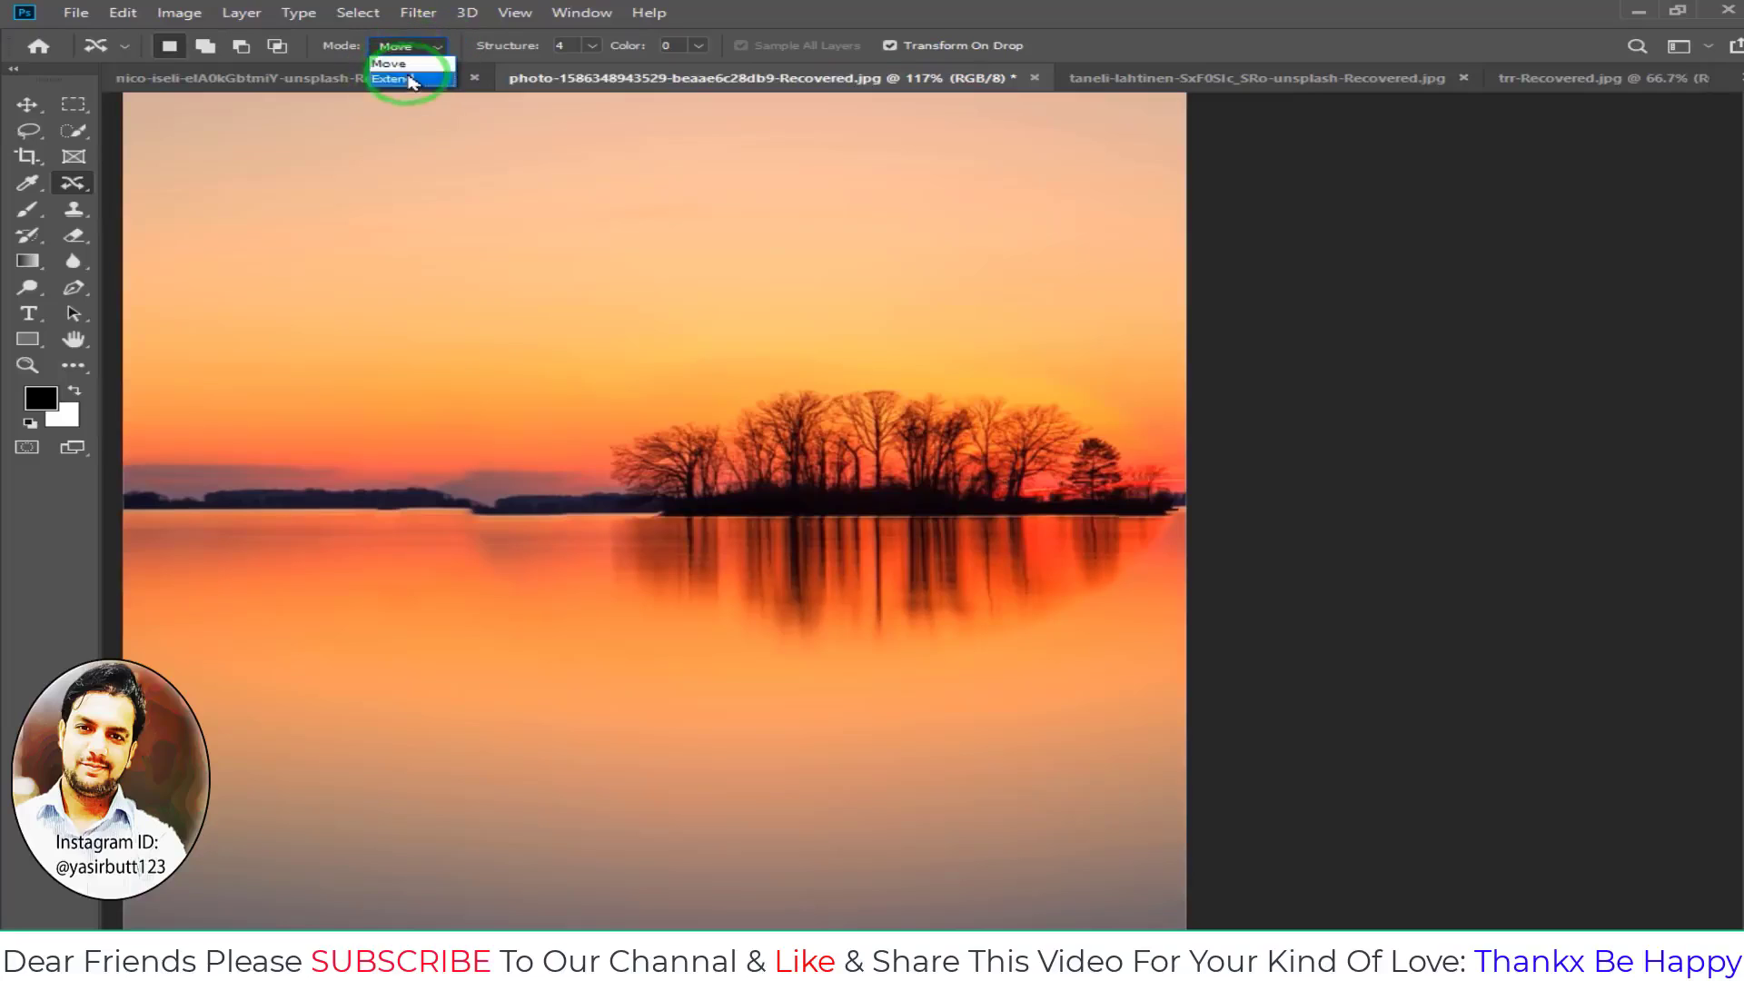
click(409, 80)
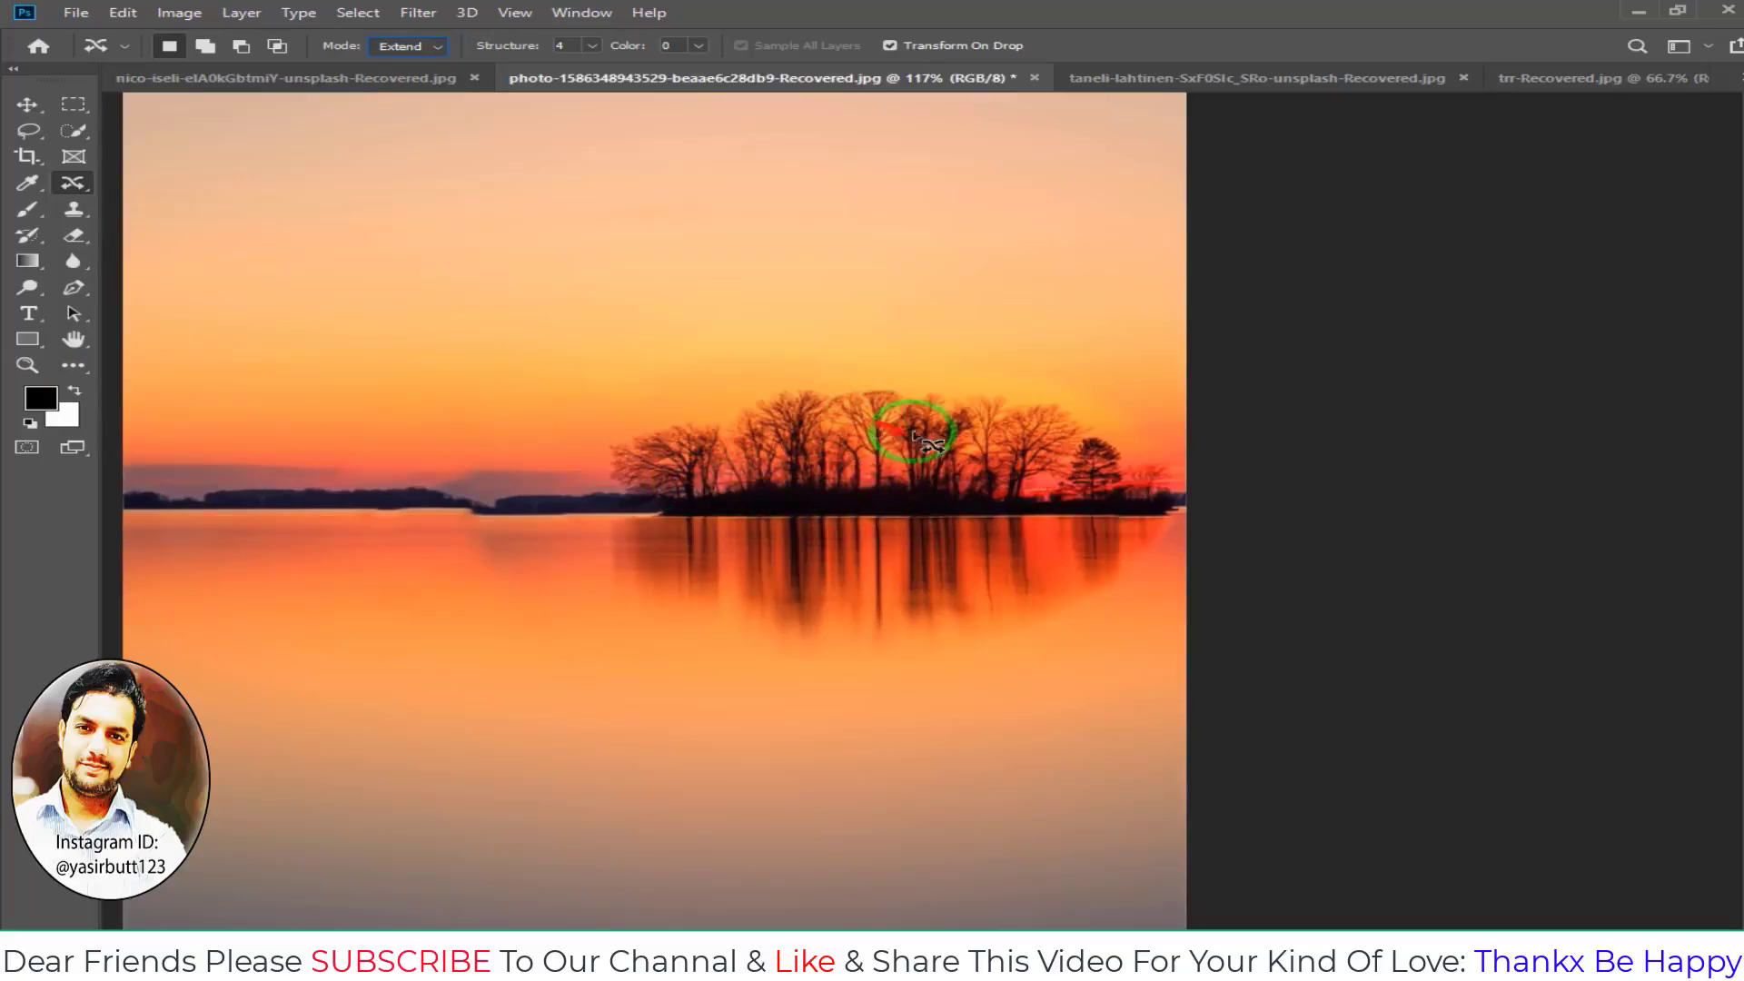
- Lasso the island's left trees and reflection, extend them leftward, commit, and deselect
drag(900, 462, 855, 530)
drag(840, 606, 774, 635)
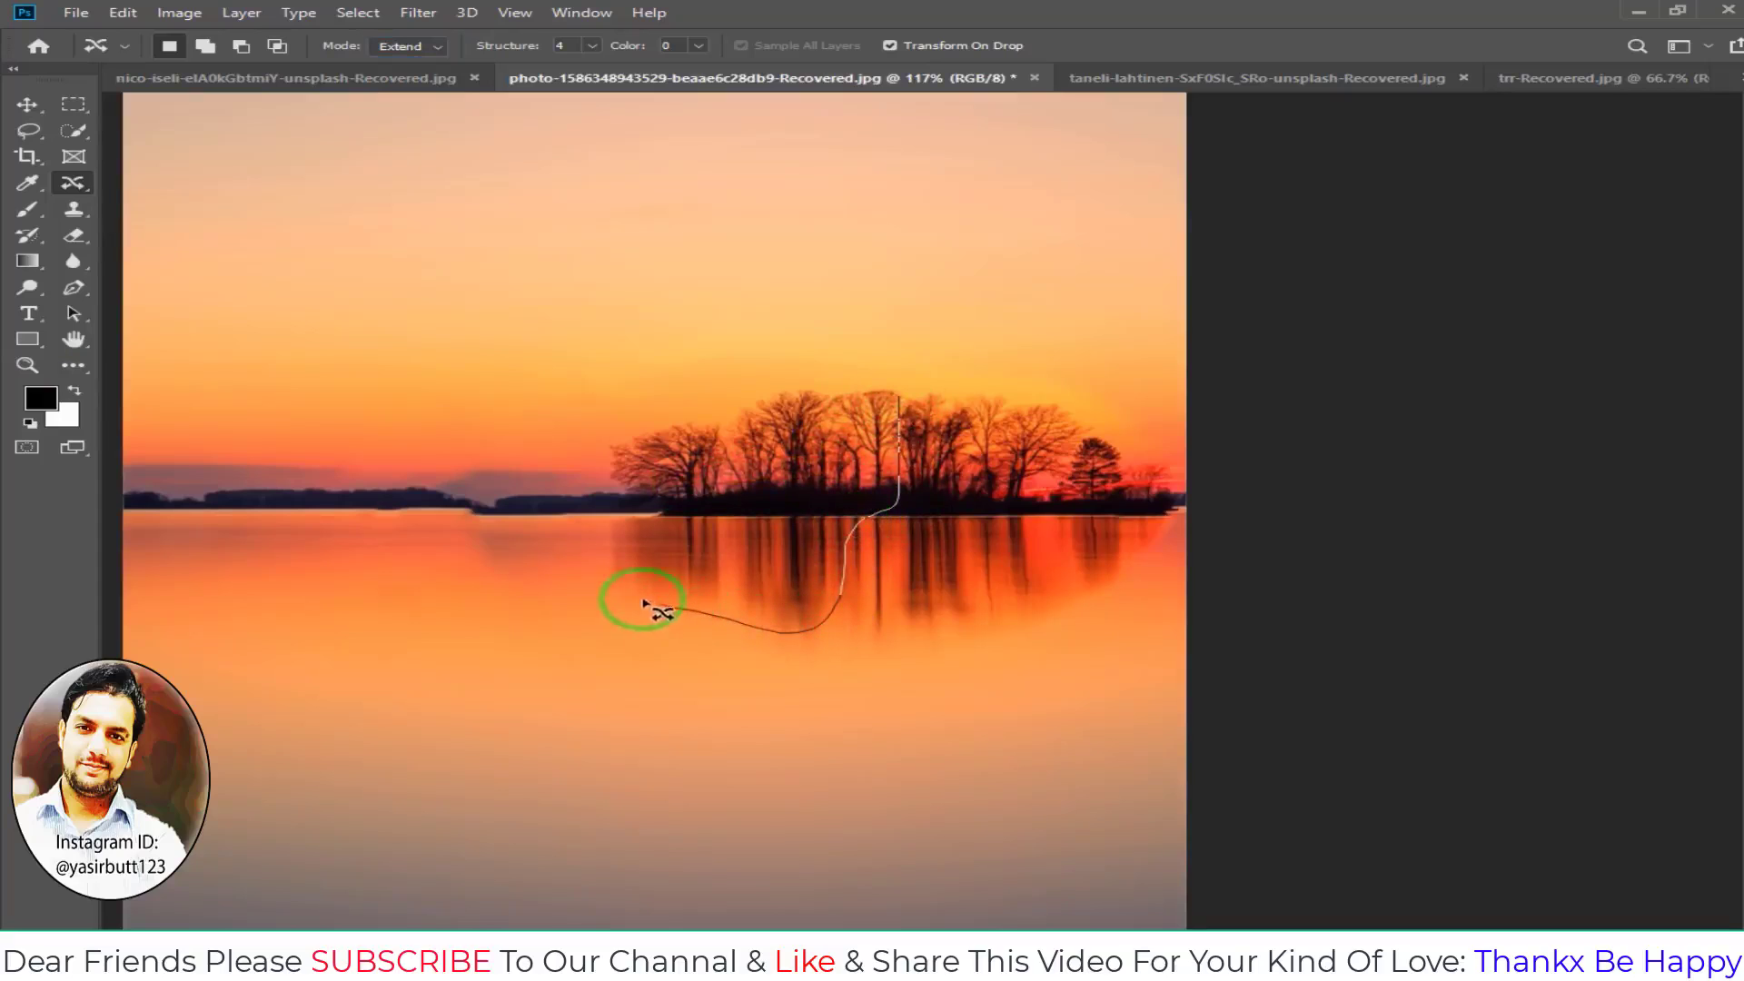
mouse_move(614, 517)
mouse_down()
mouse_move(607, 427)
mouse_move(818, 393)
mouse_move(894, 399)
mouse_move(901, 458)
mouse_up()
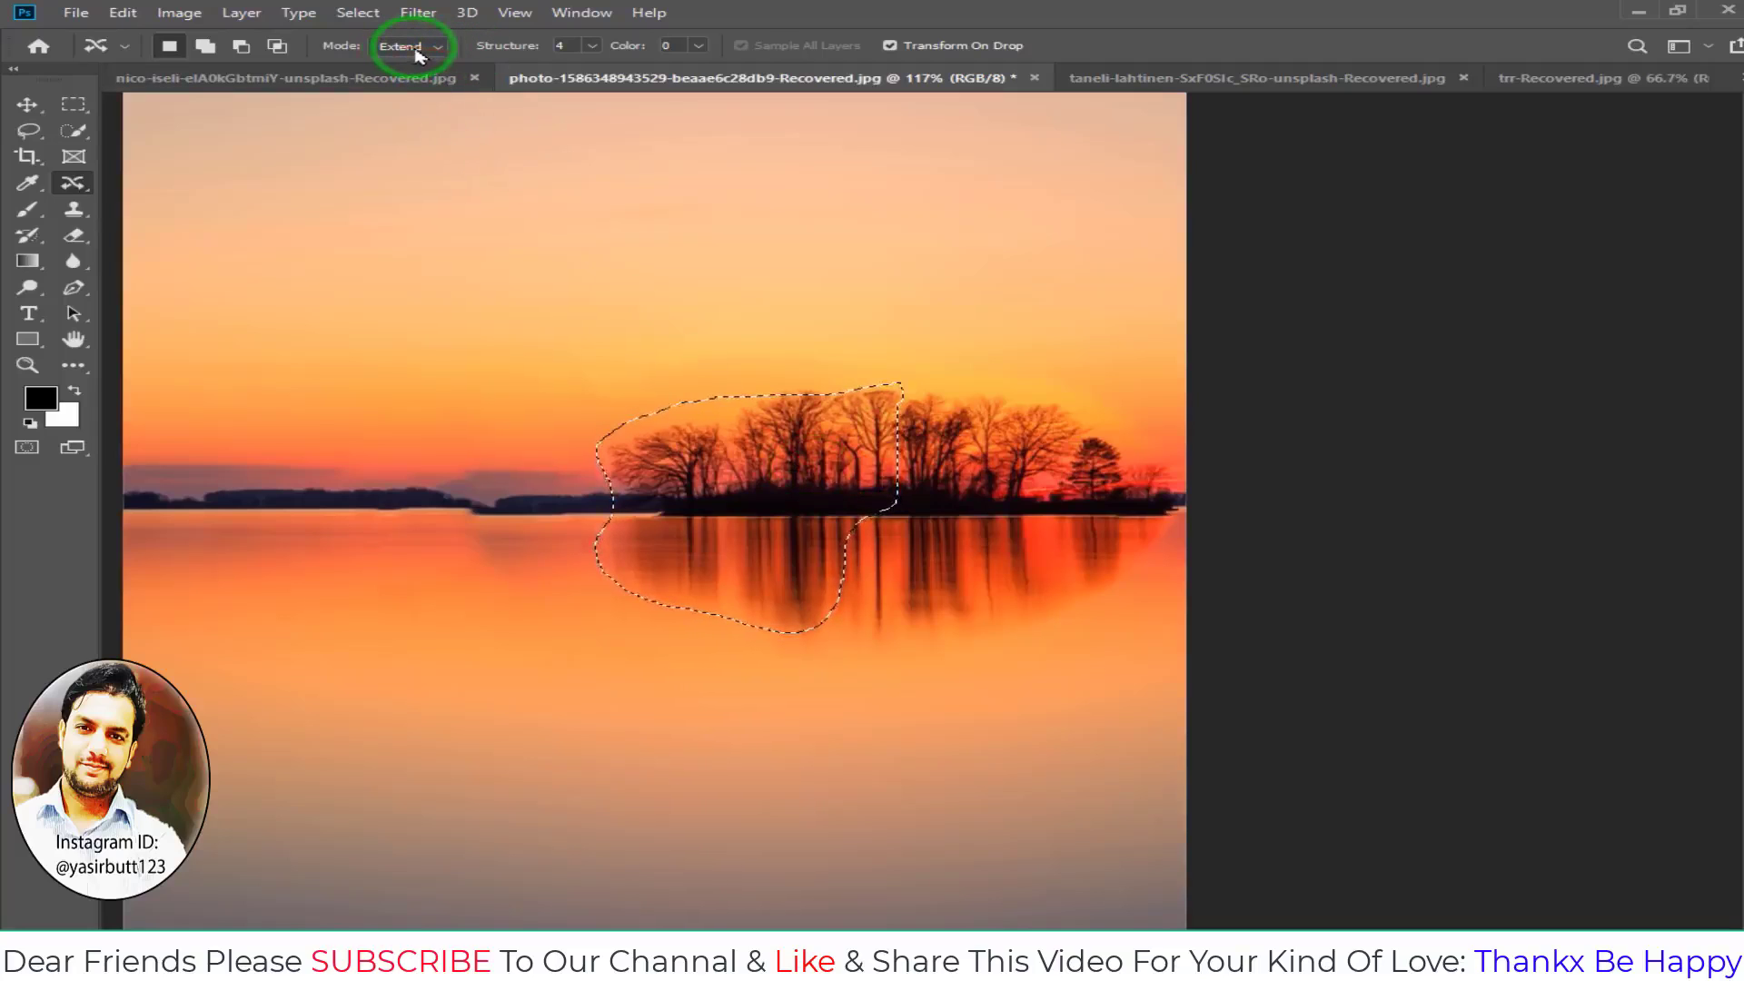
drag(794, 485, 554, 481)
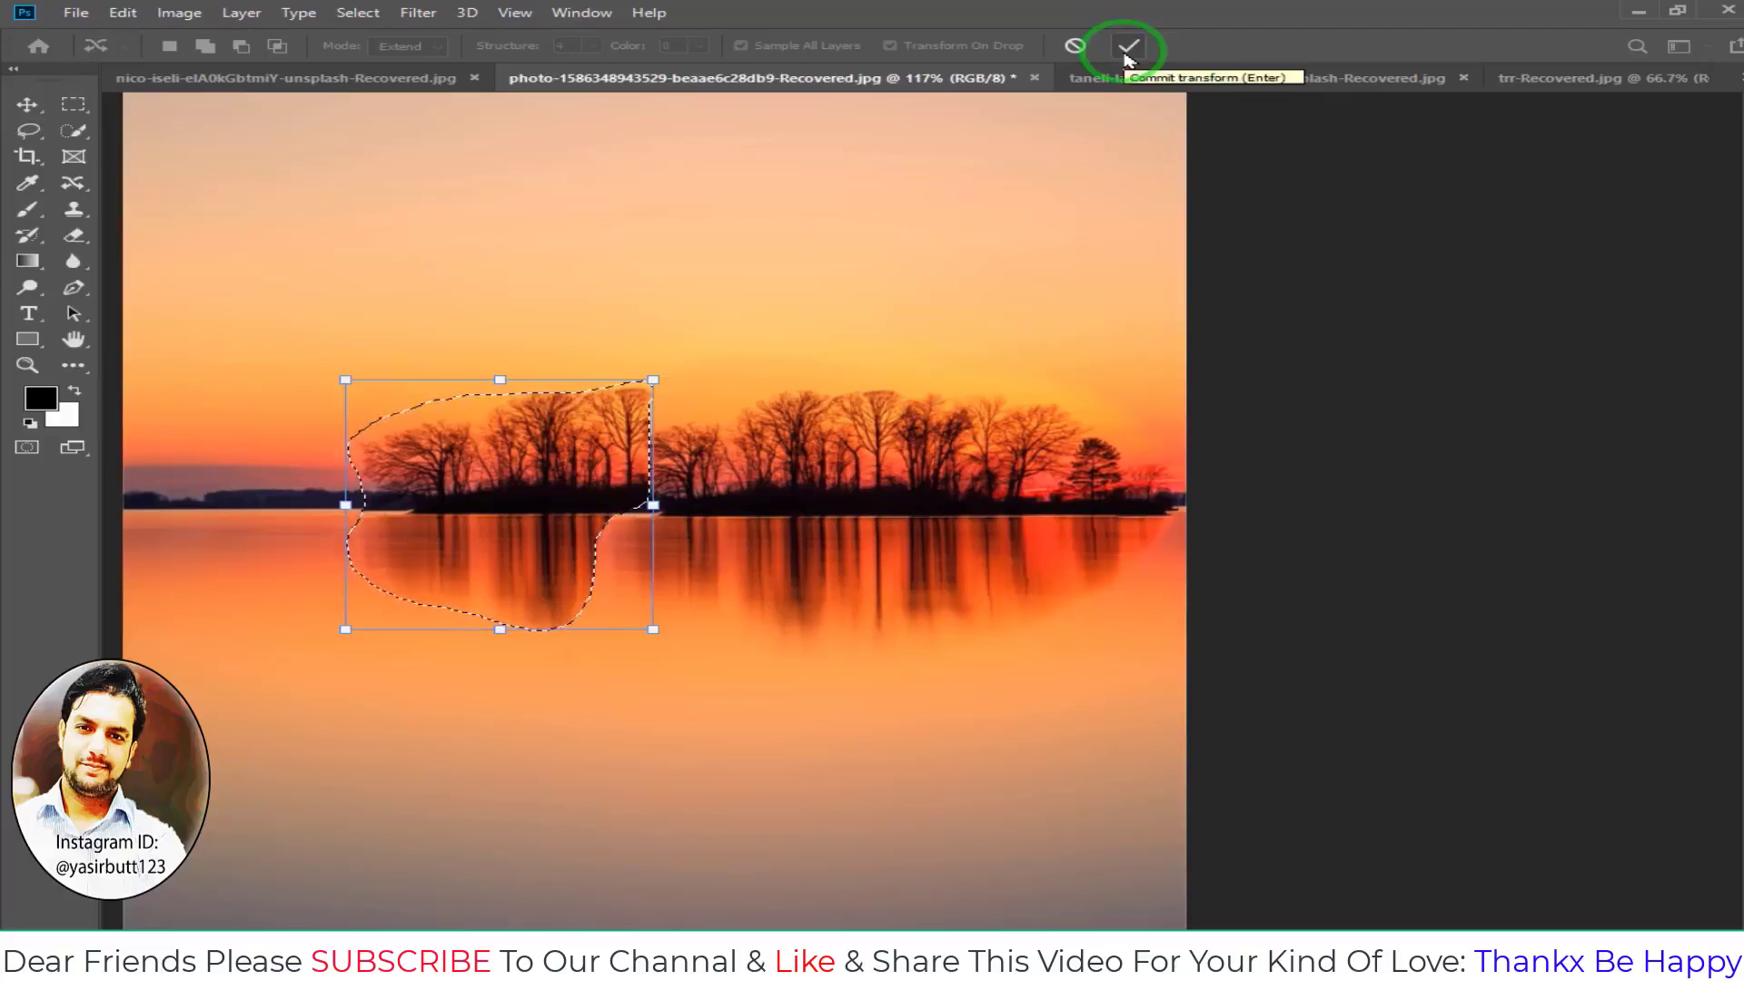
click(1126, 50)
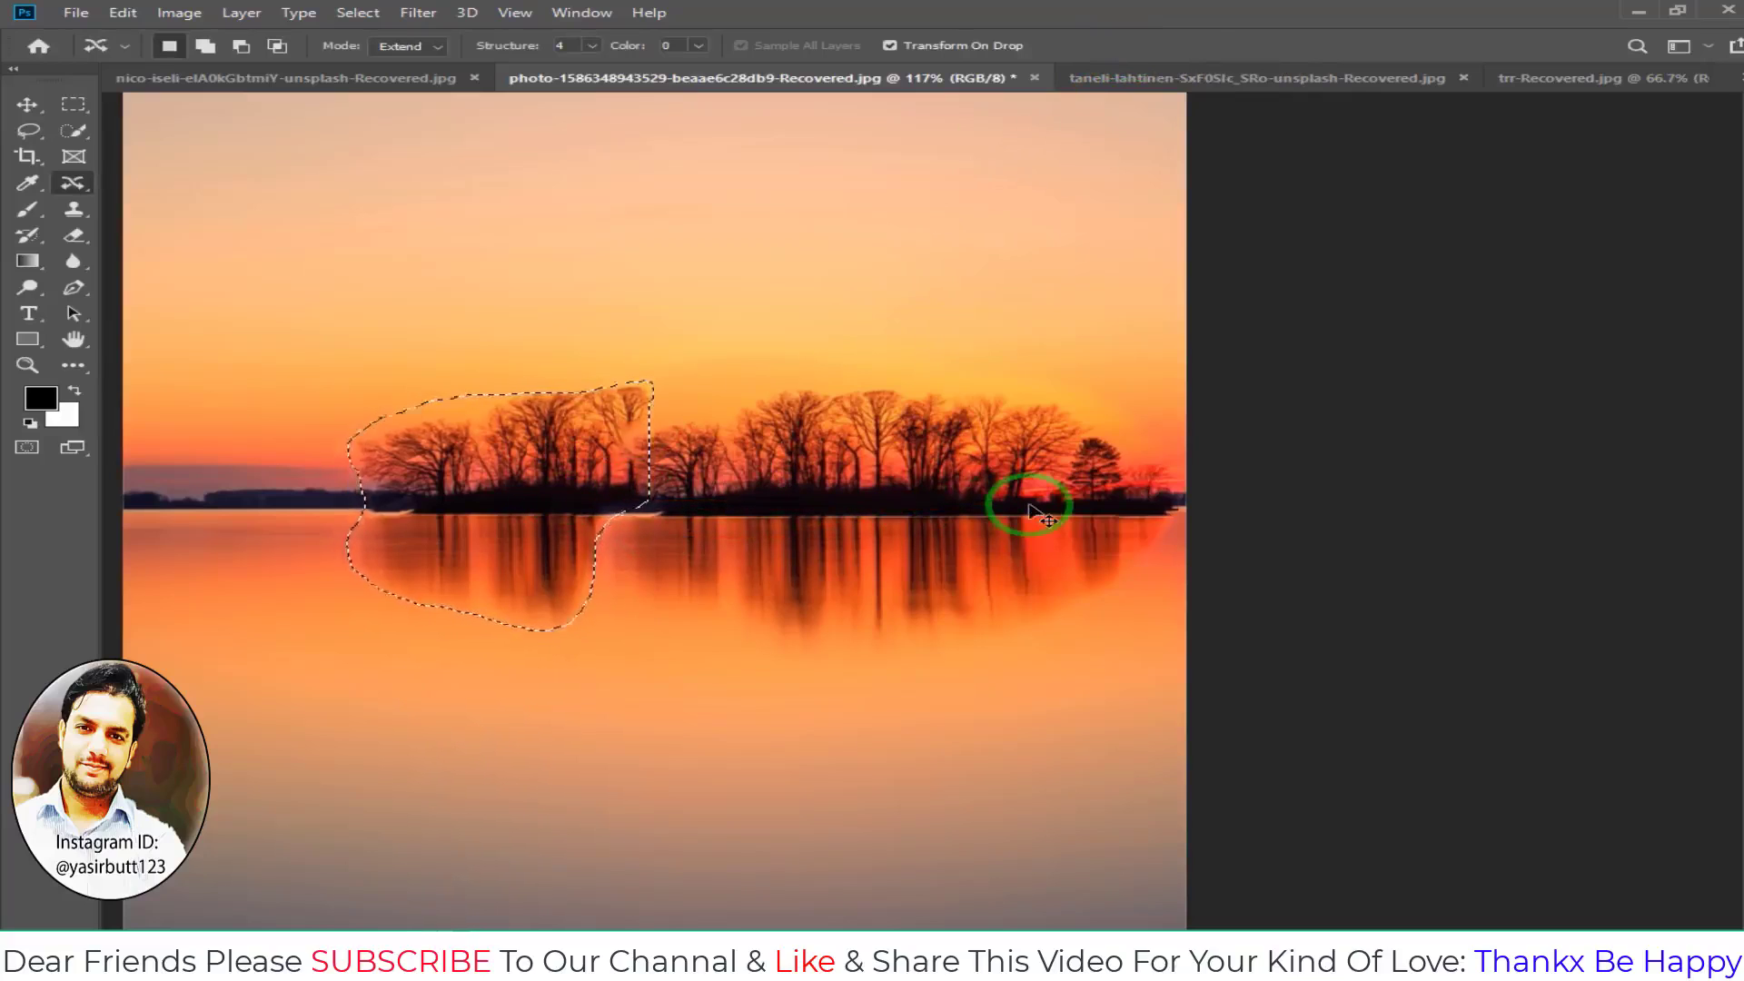
key(ctrl+d)
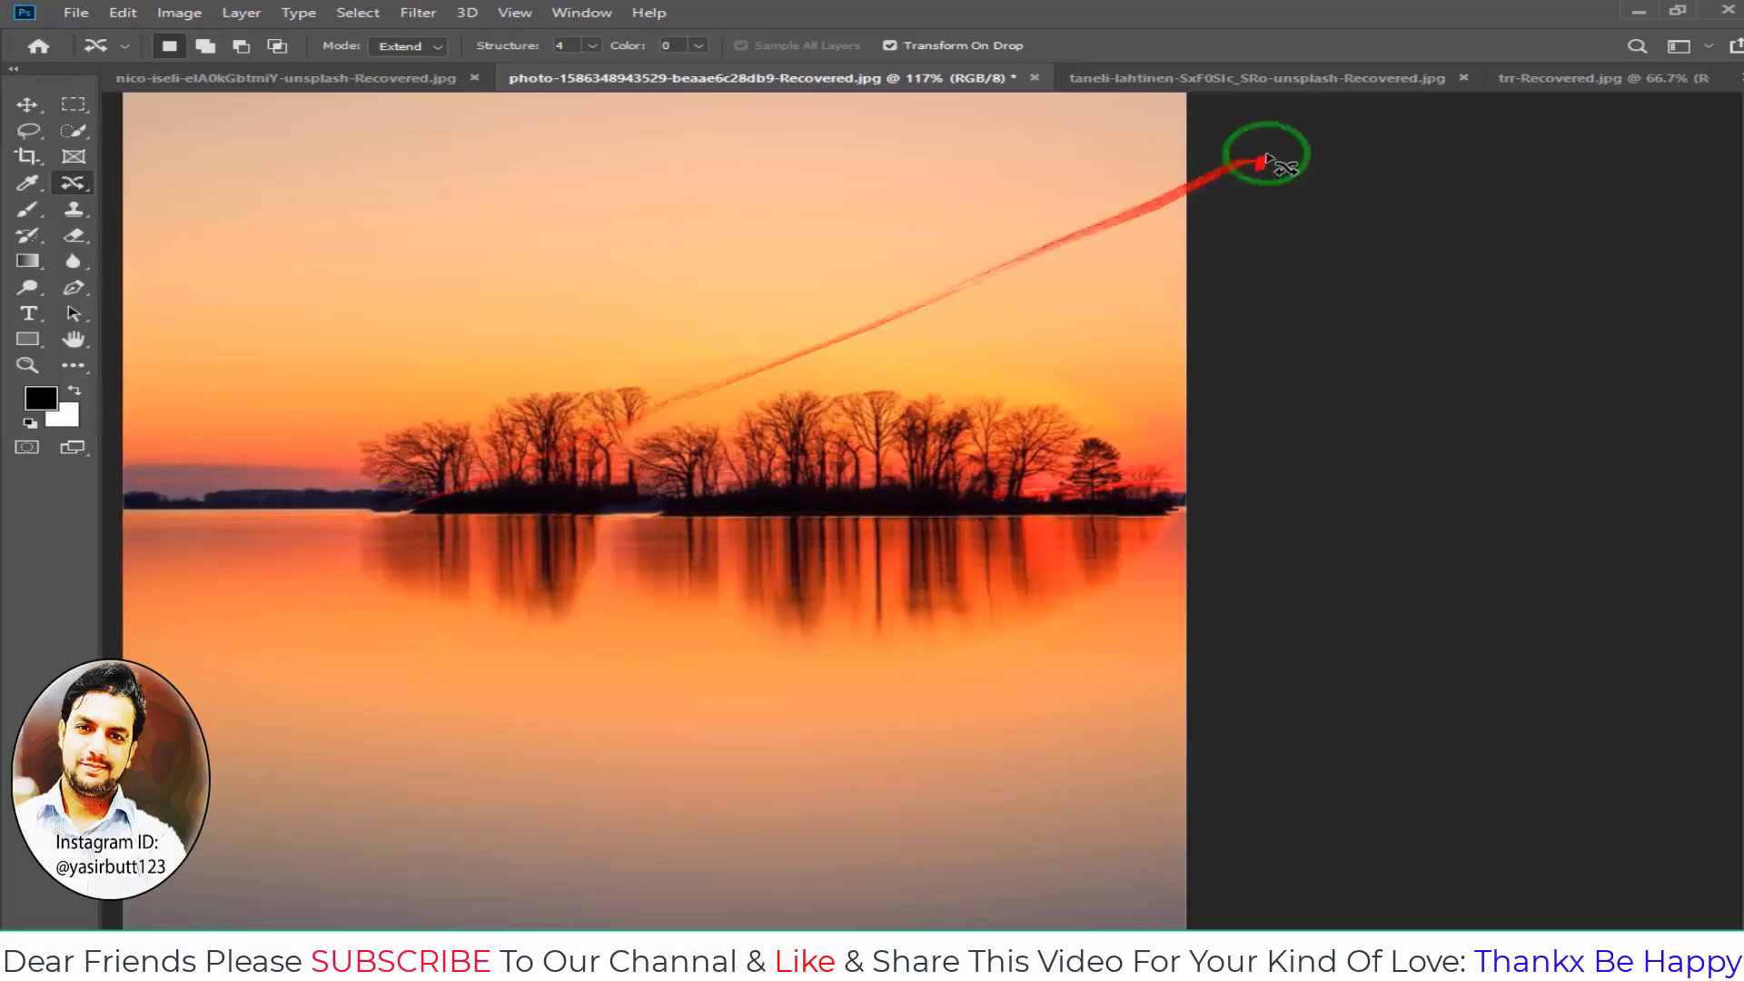
- On the mountain photo, extend the rock tower's summit upward and commit with Enter
click(1253, 78)
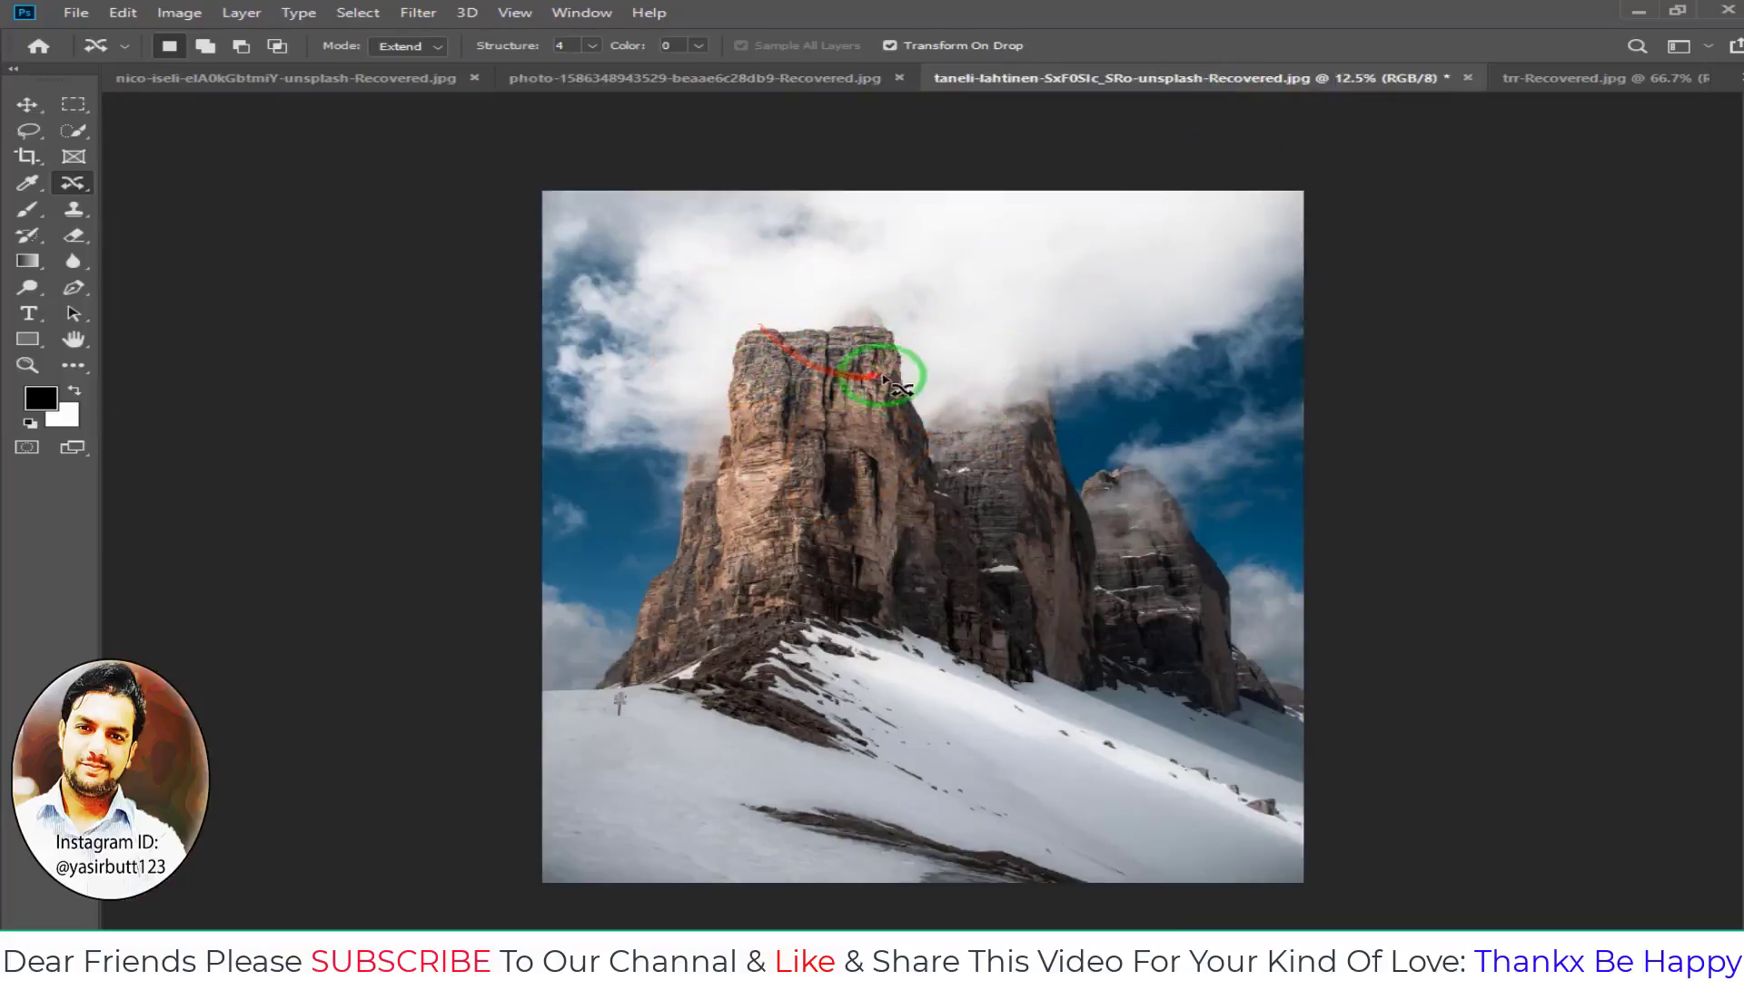
mouse_move(813, 299)
mouse_down()
mouse_move(919, 392)
mouse_move(919, 368)
mouse_up()
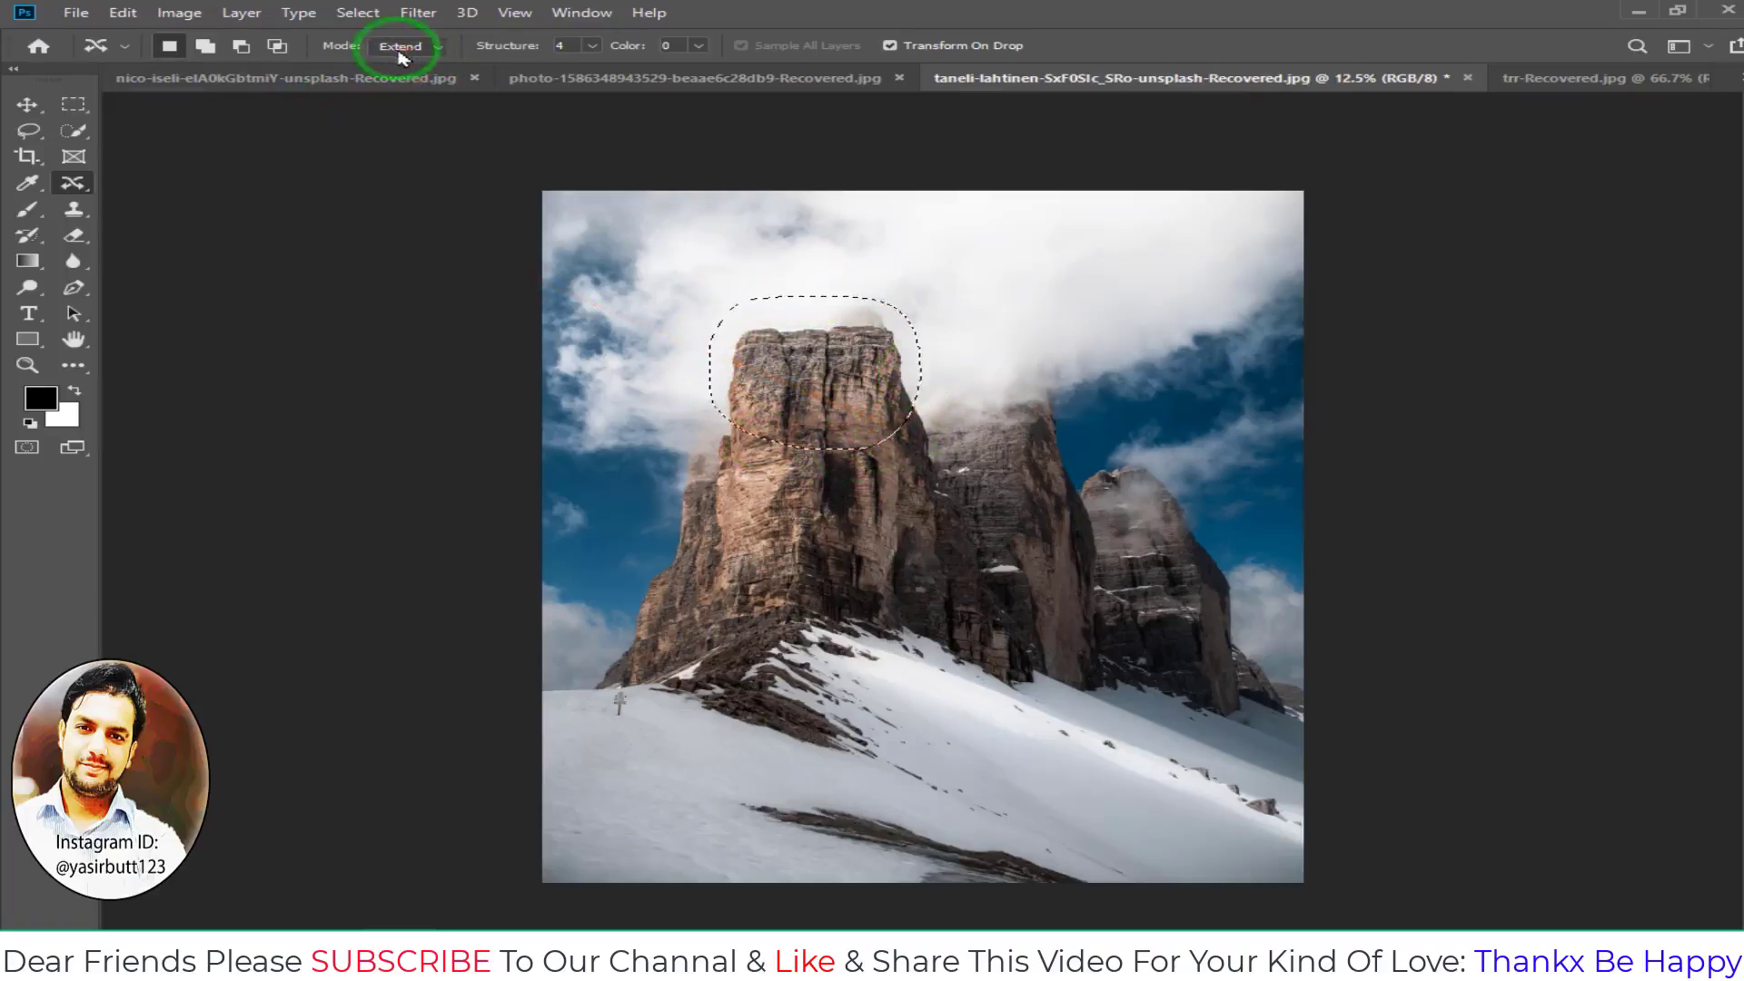
drag(806, 396, 803, 334)
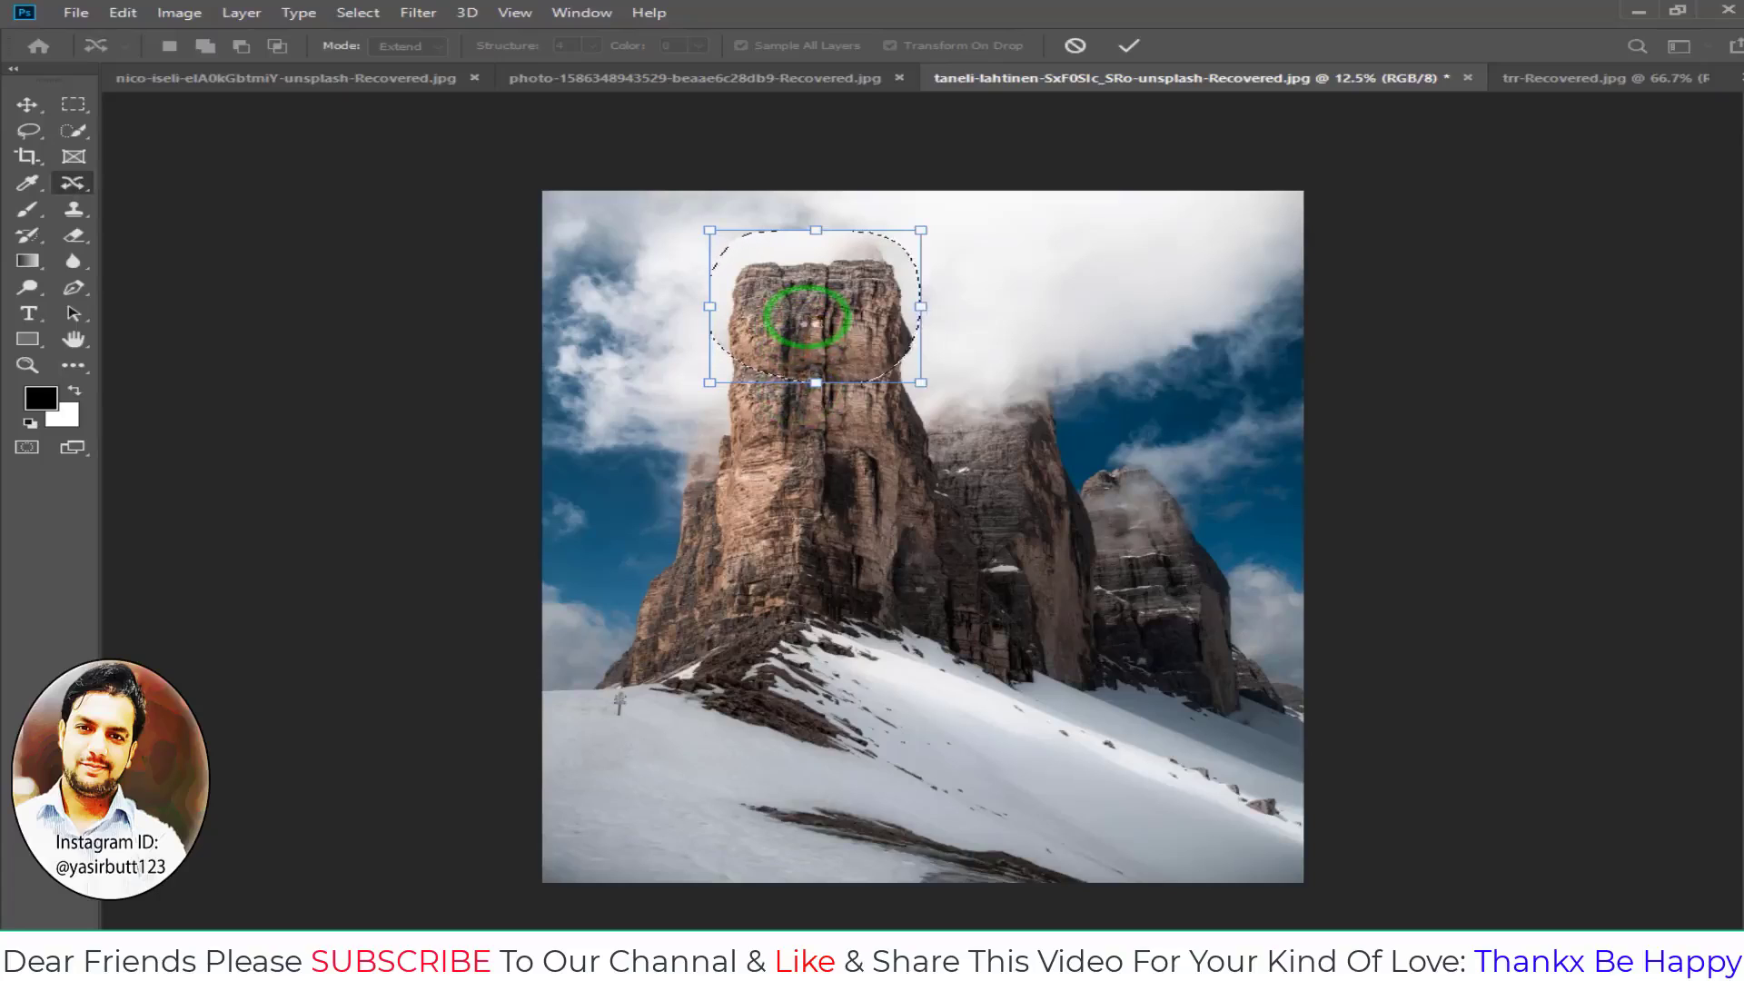
key(Return)
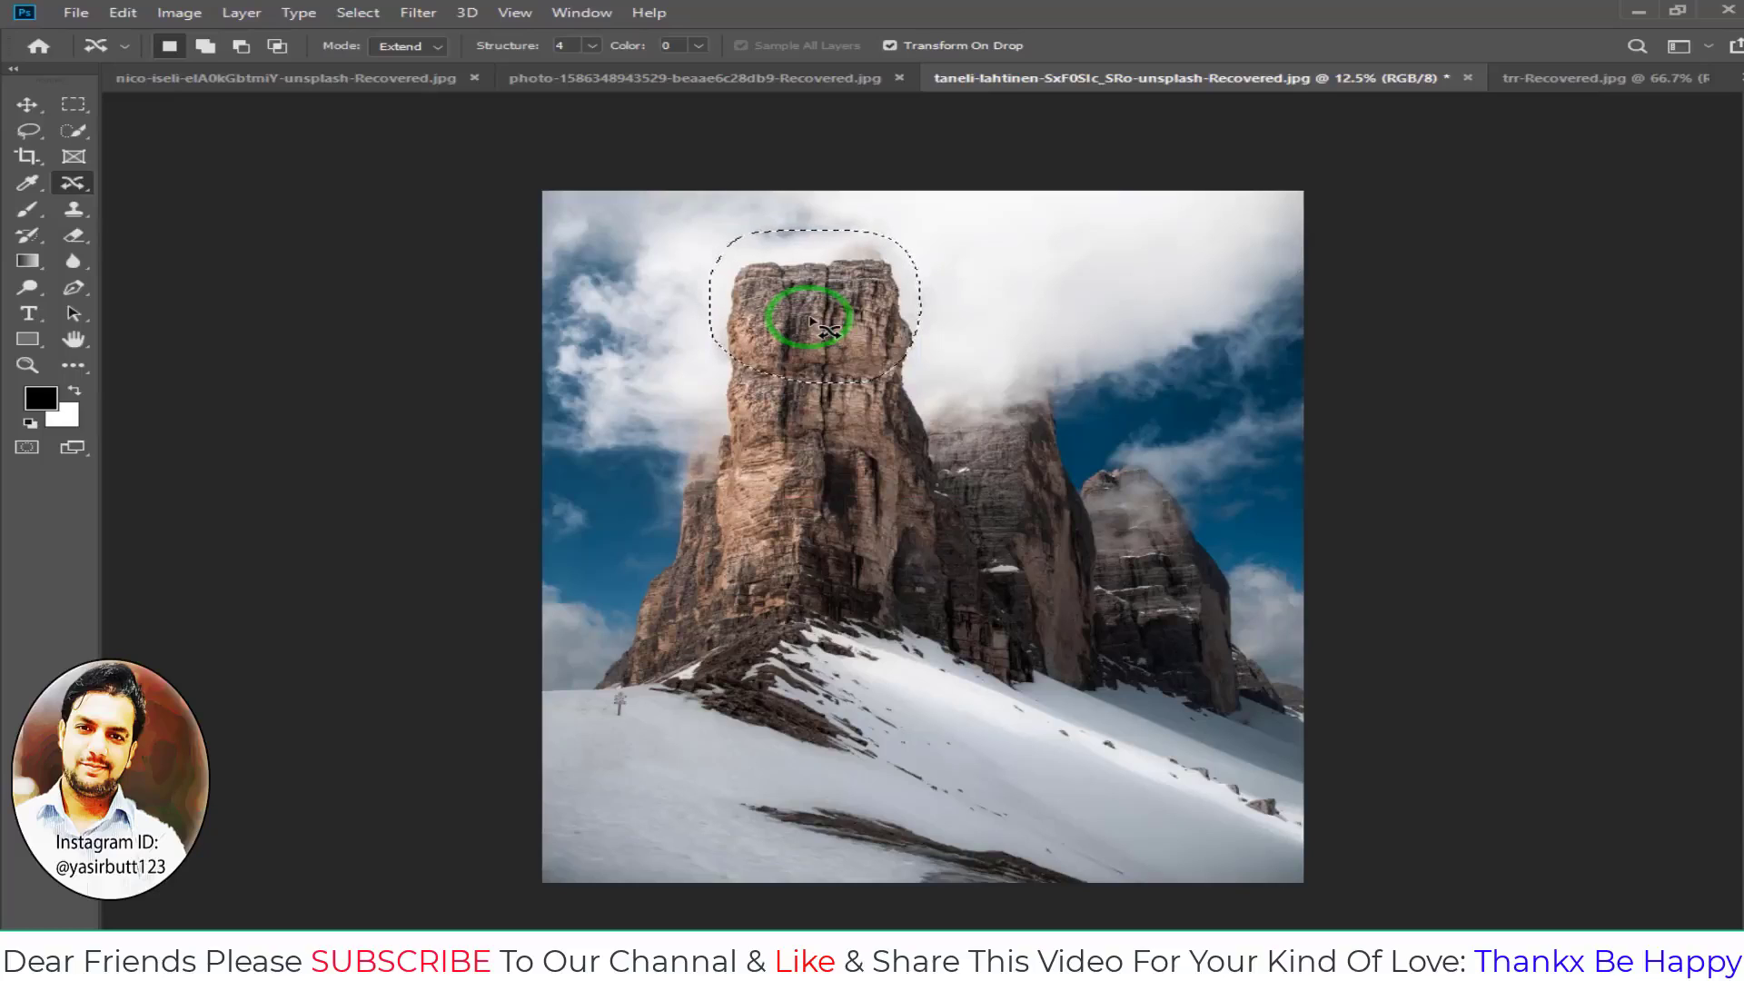
- Extend the summit again, then toggle undo/redo to compare and keep the taller version
drag(811, 320, 881, 410)
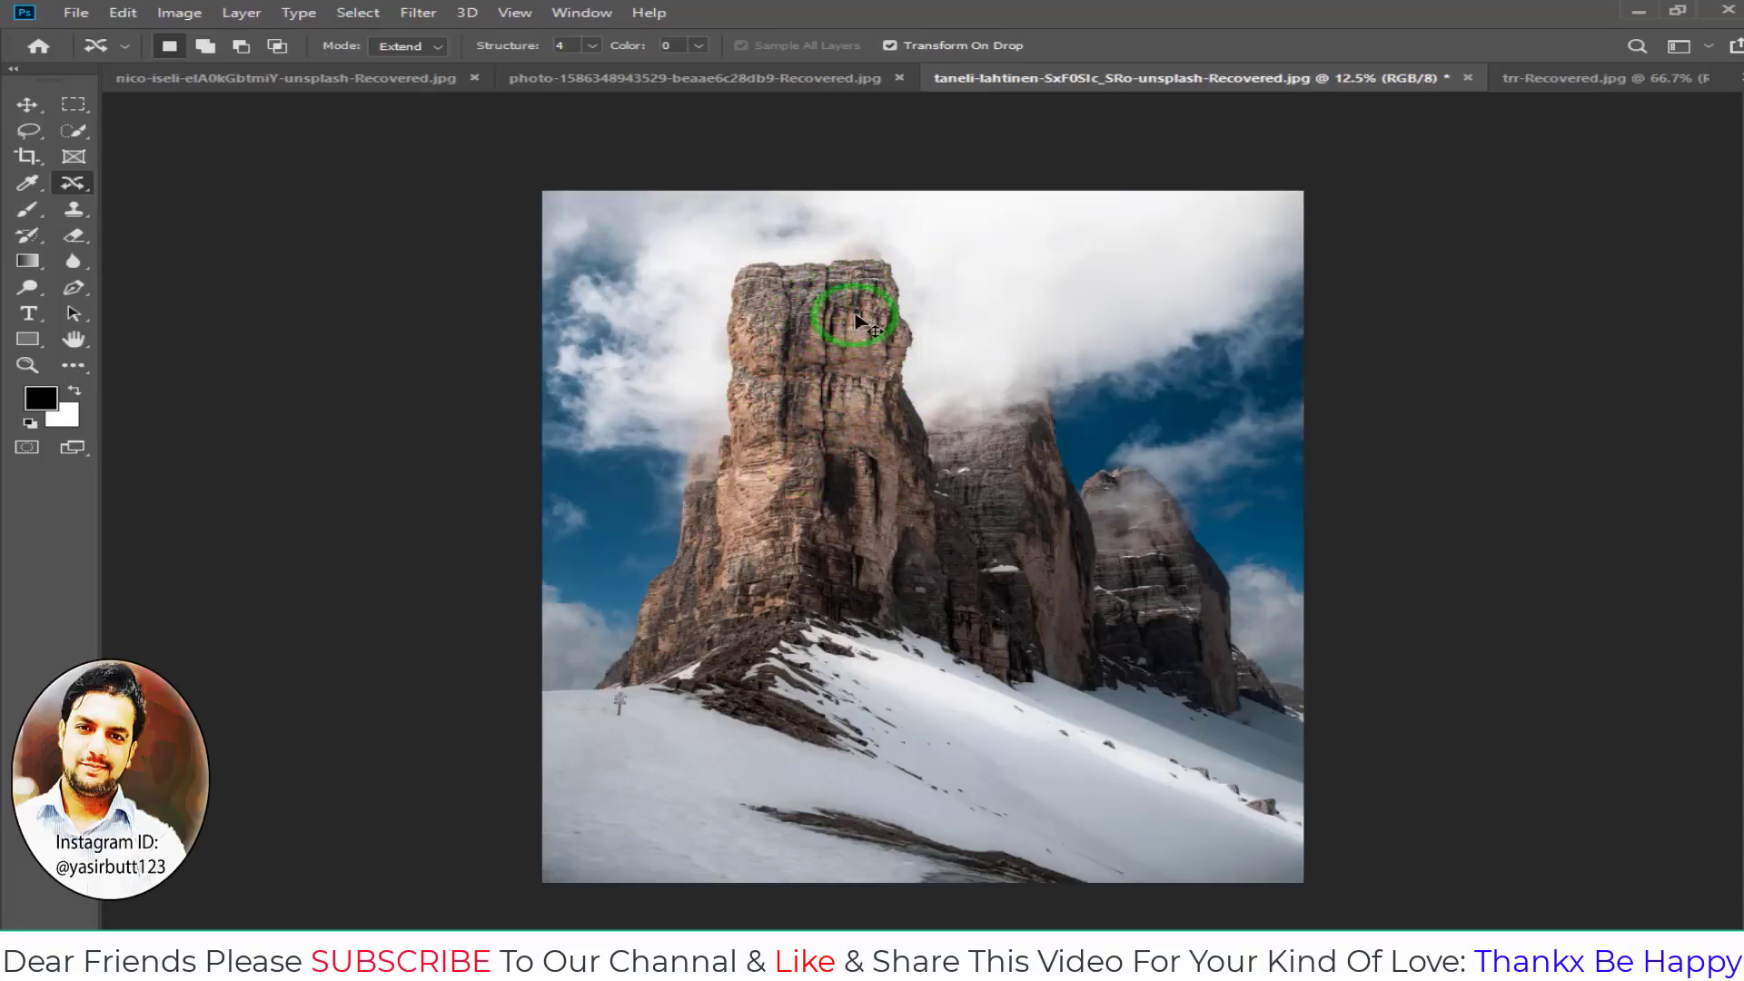
key(Escape)
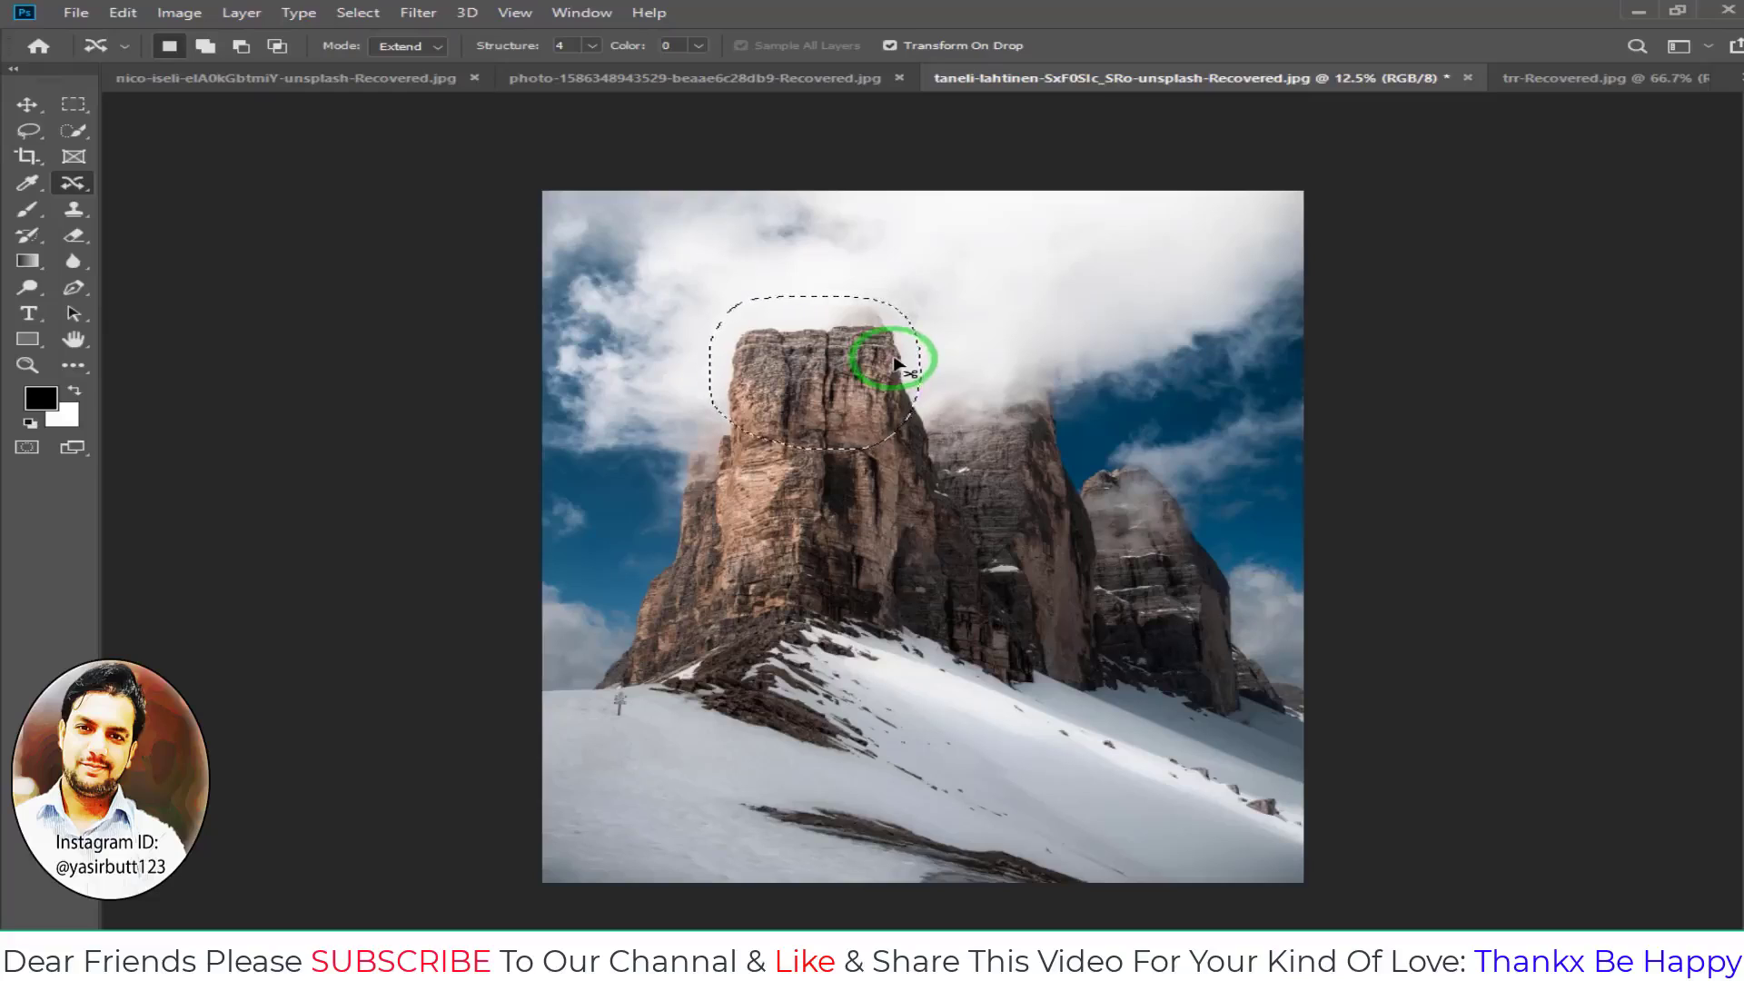
key(ctrl+shift+z)
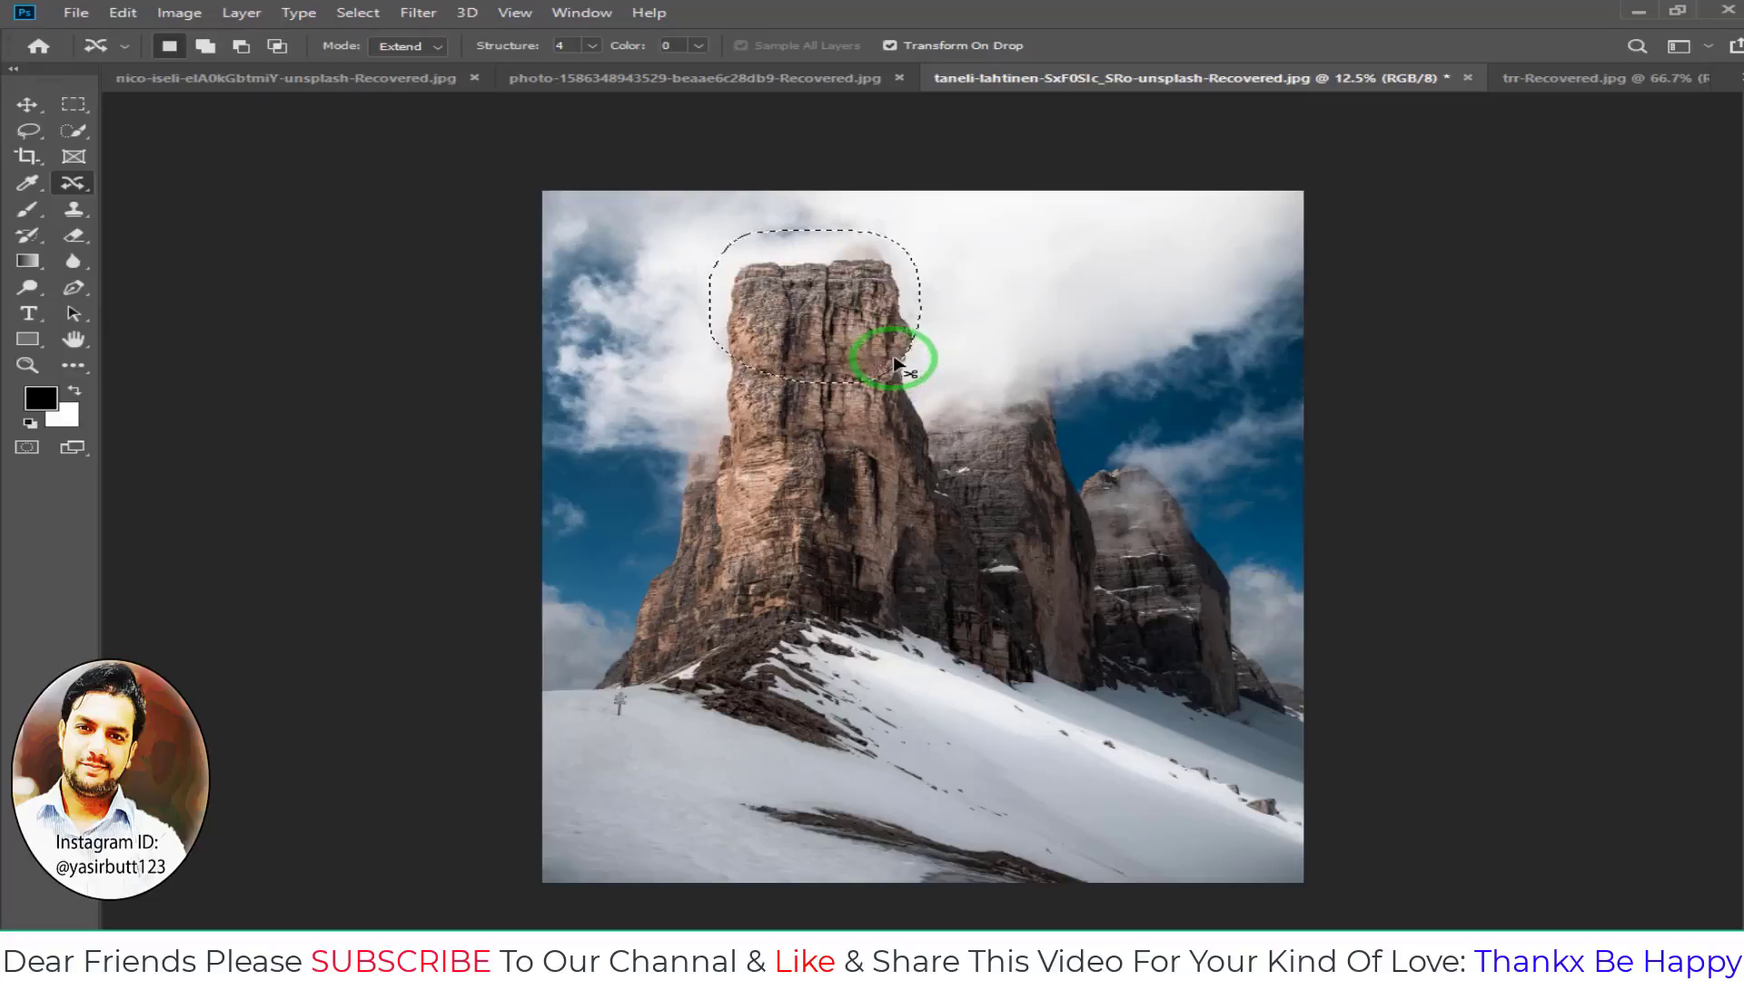
key(ctrl+z)
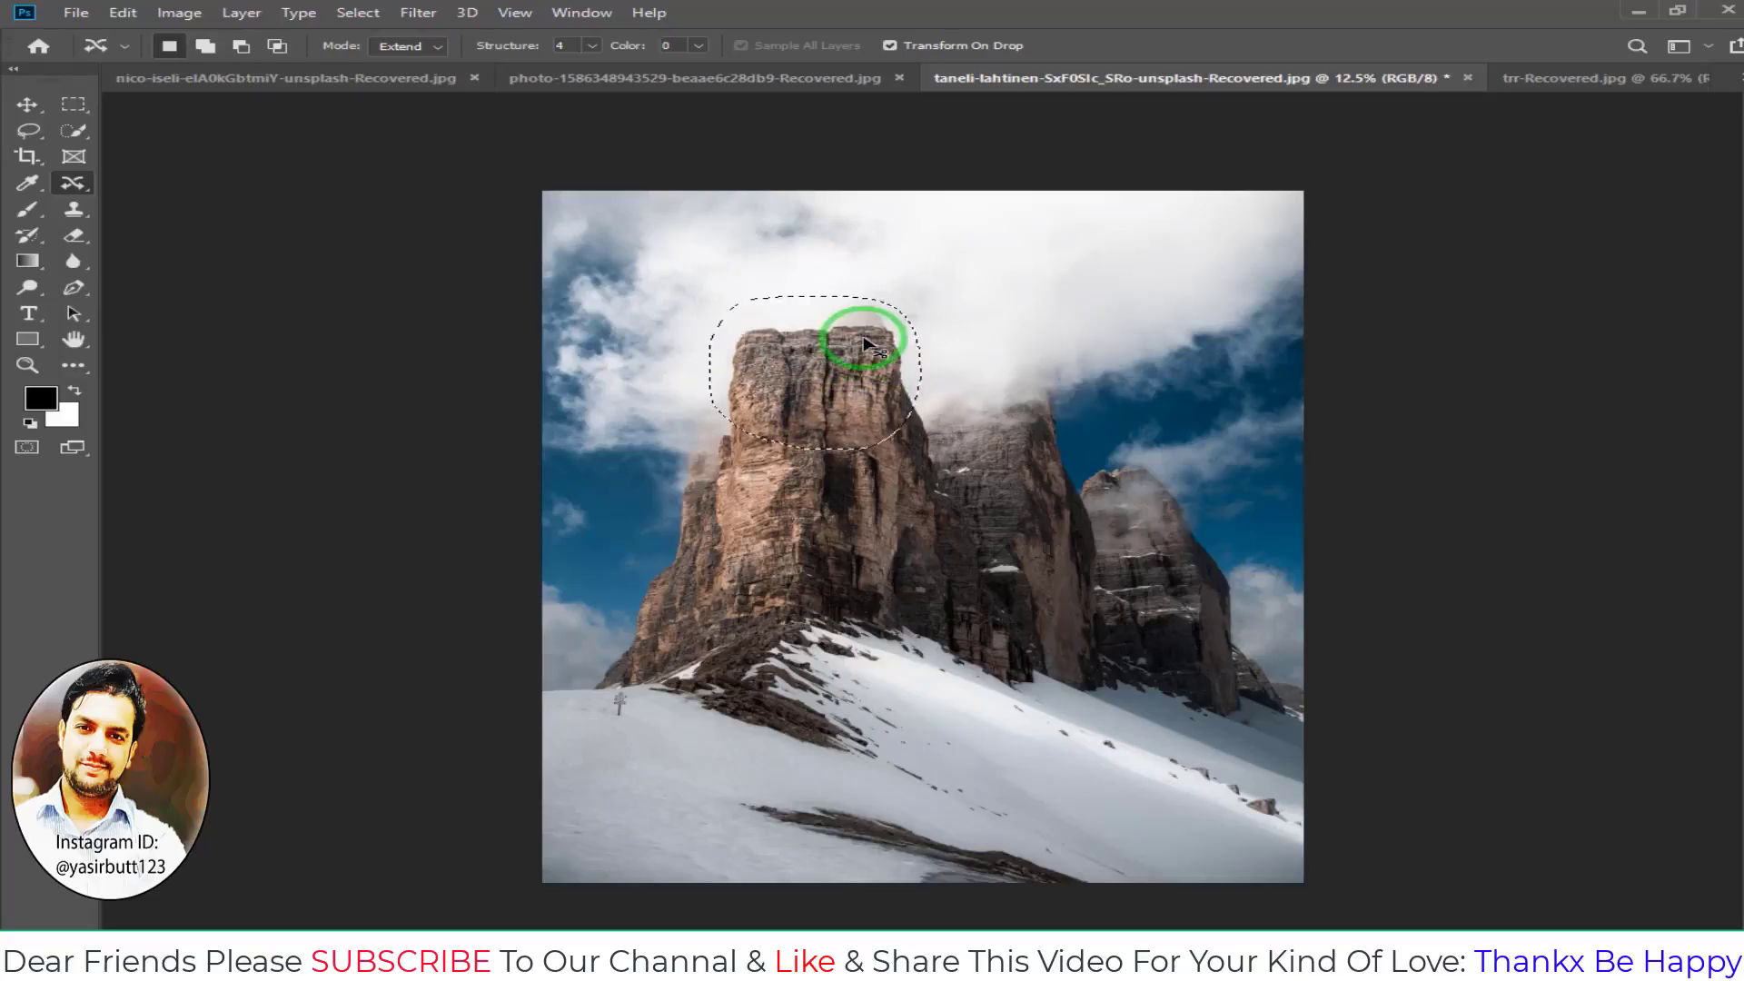
key(ctrl+shift+z)
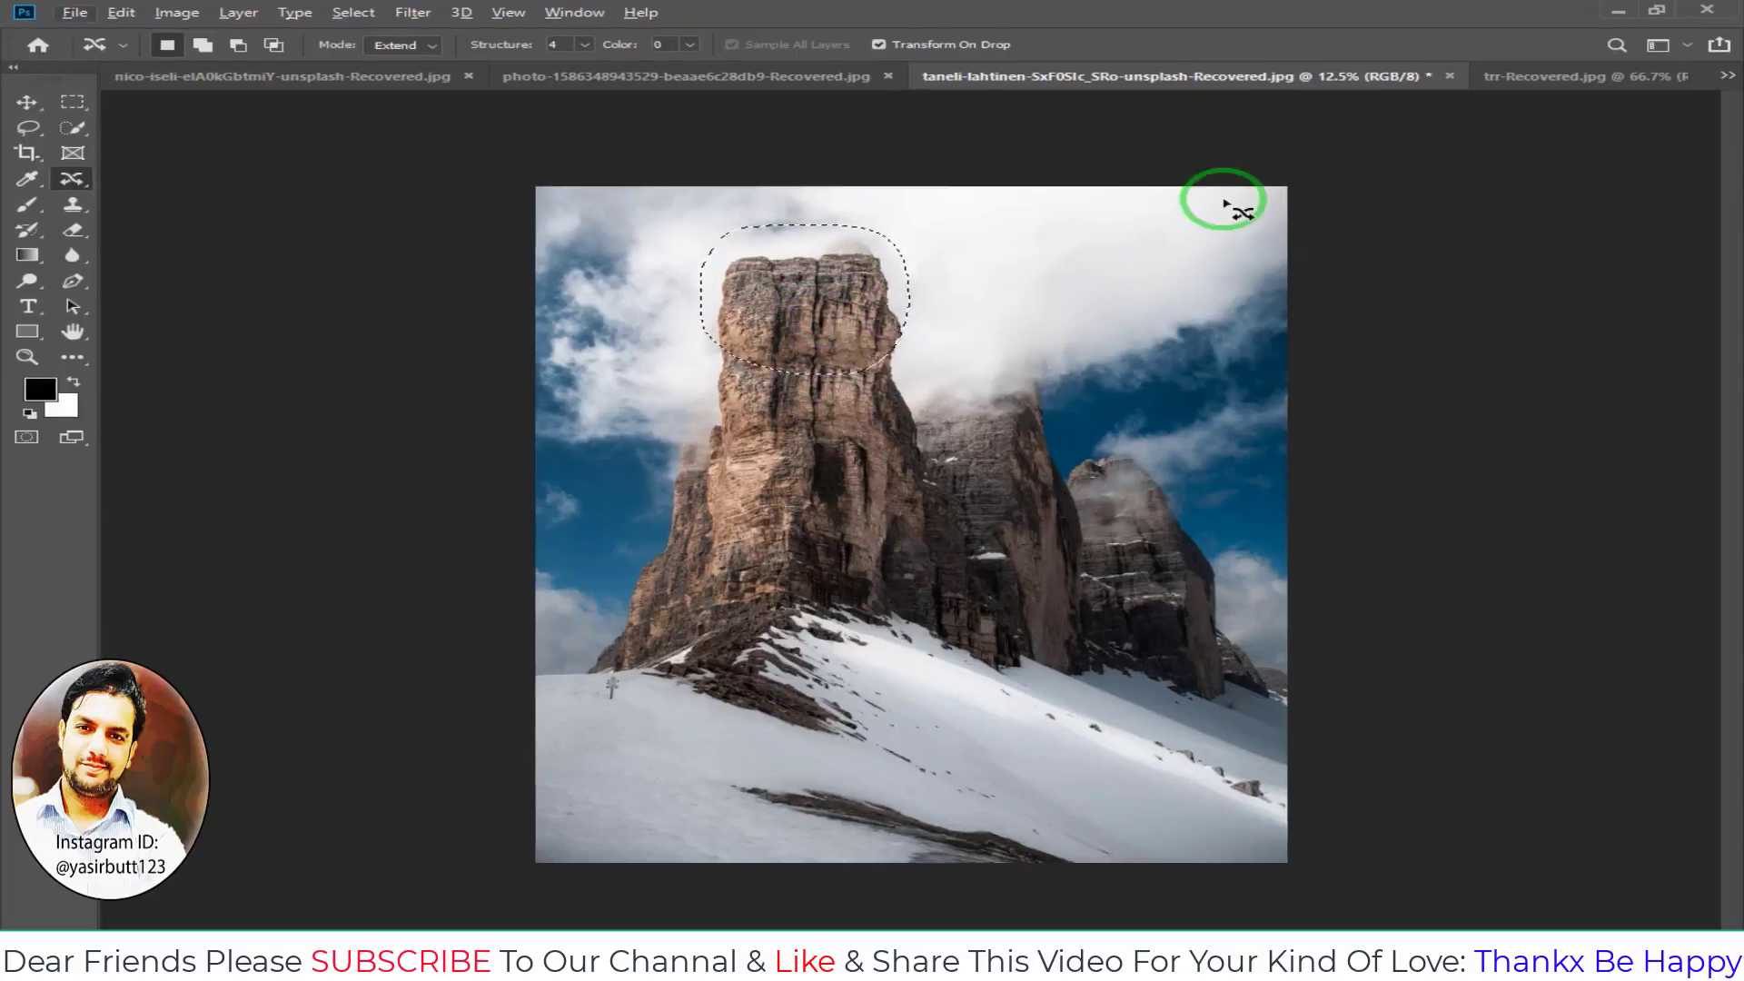
- On the zoomed-in lone tree photo, select the Content-Aware Move Tool in Extend mode
click(1498, 76)
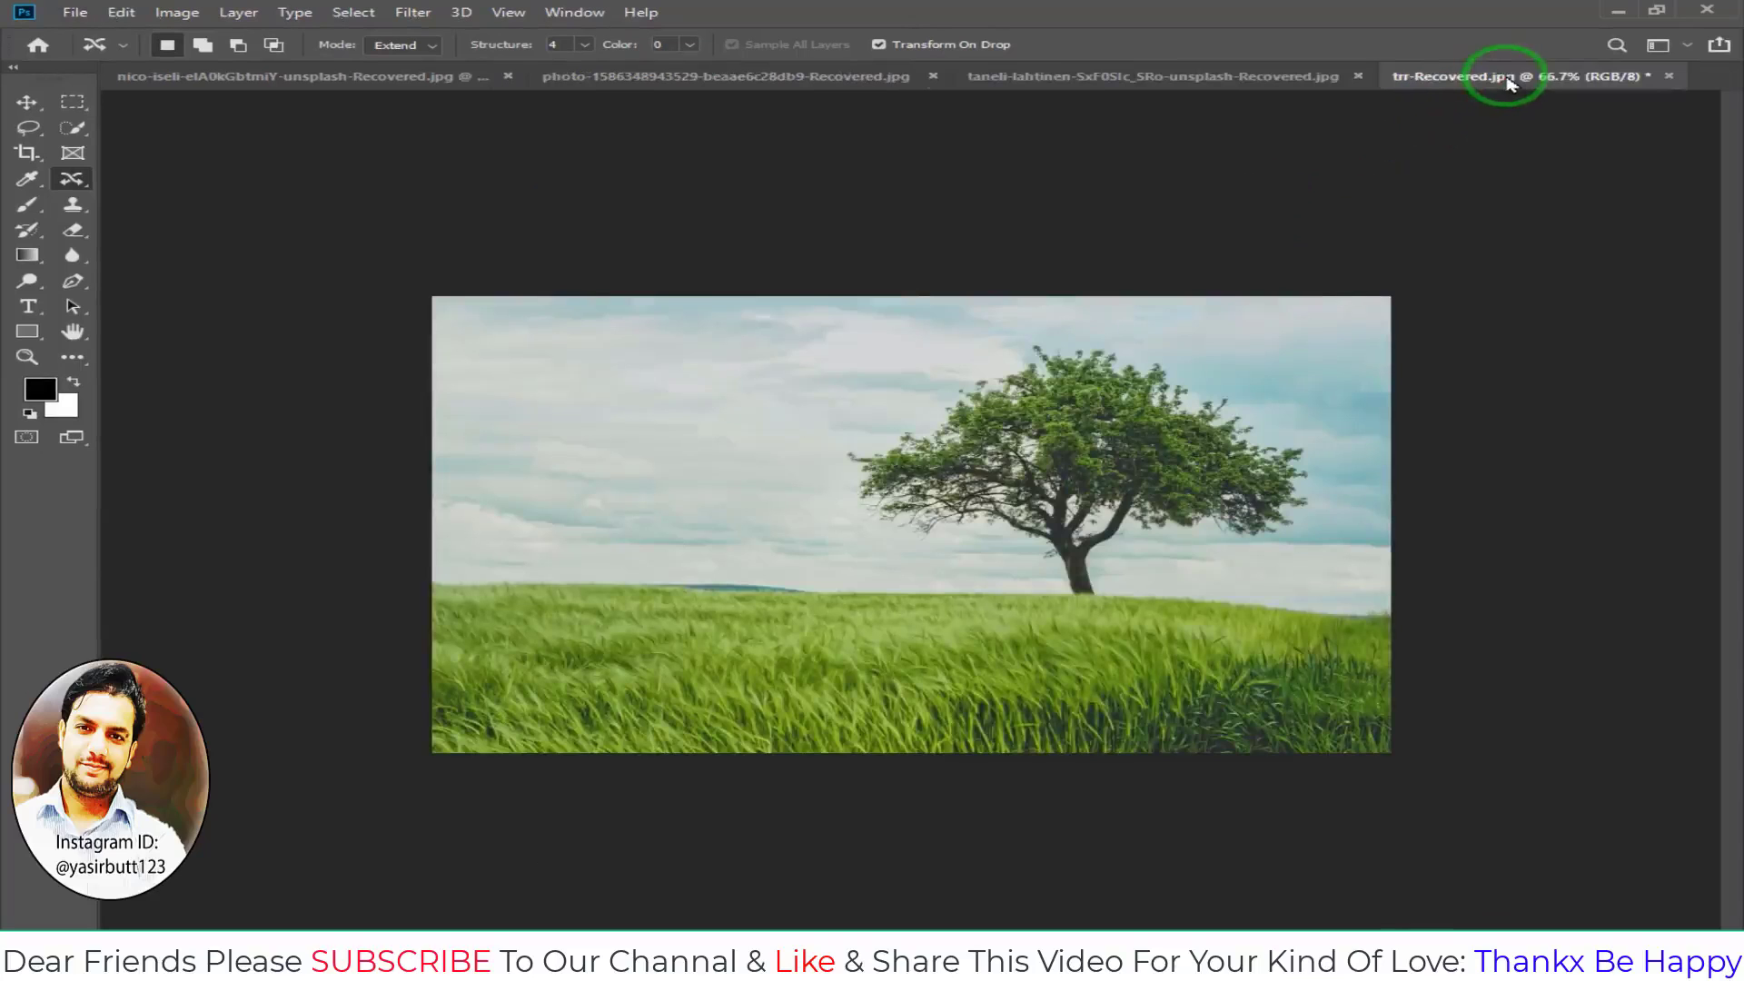
scroll(1072, 499, up, 2)
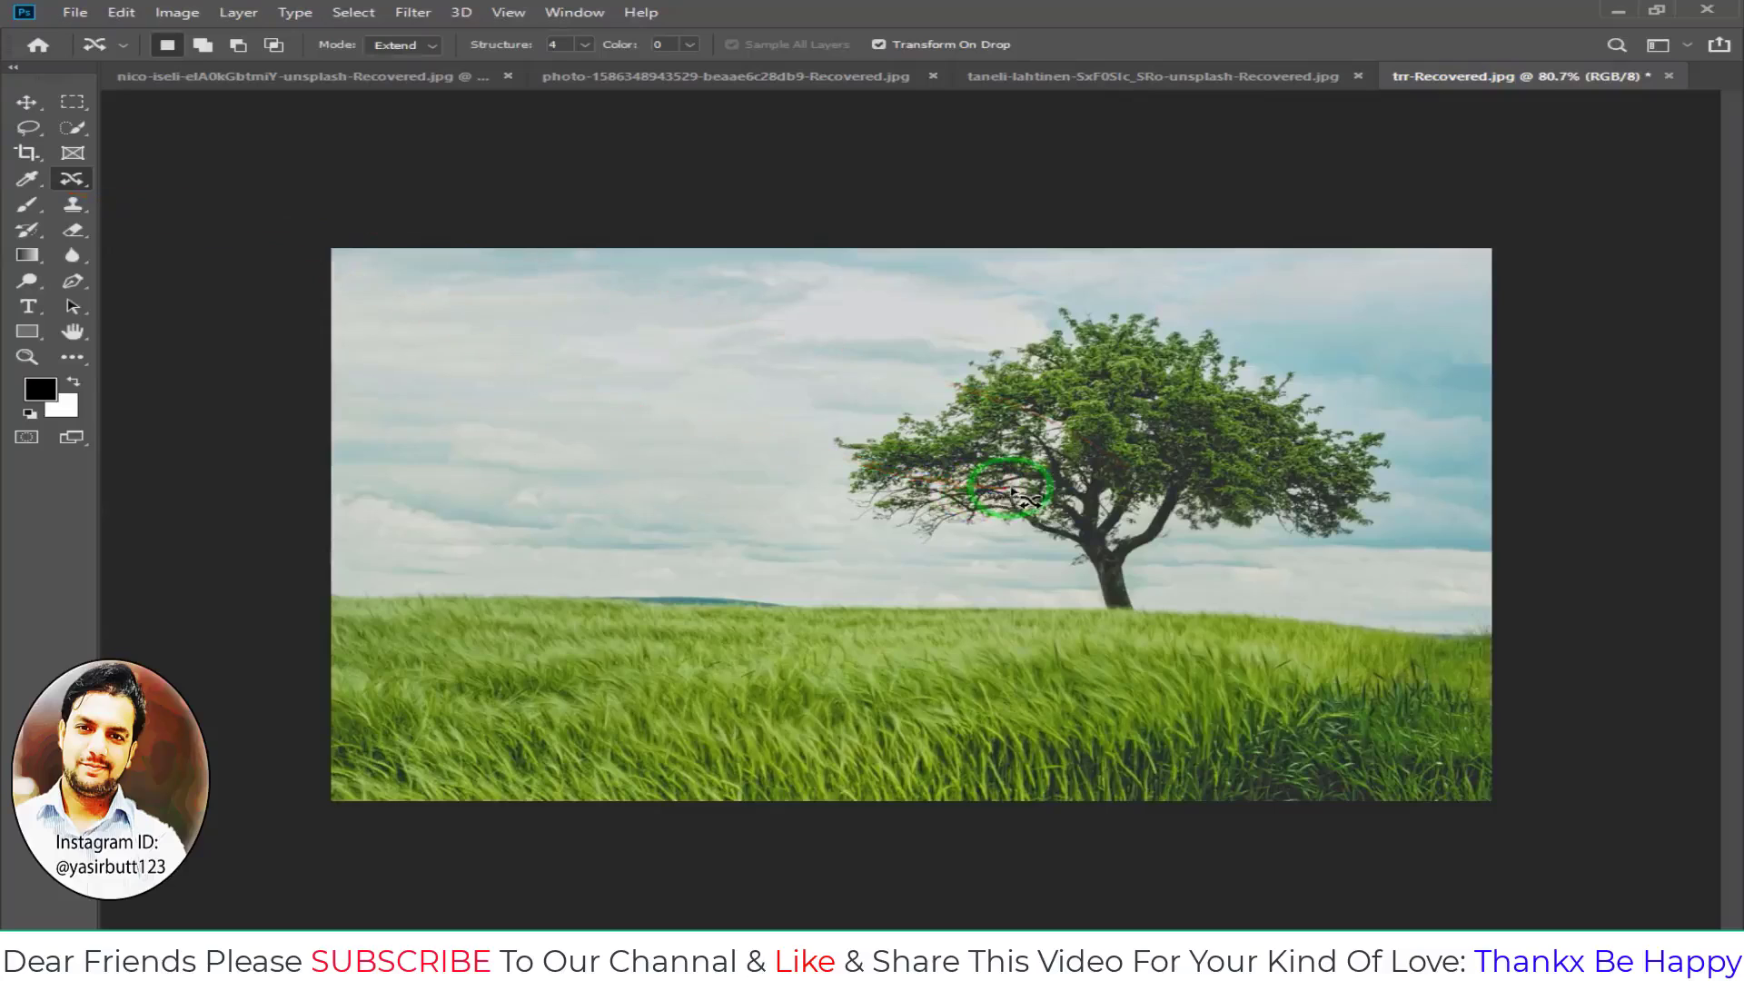
scroll(990, 495, up, 2)
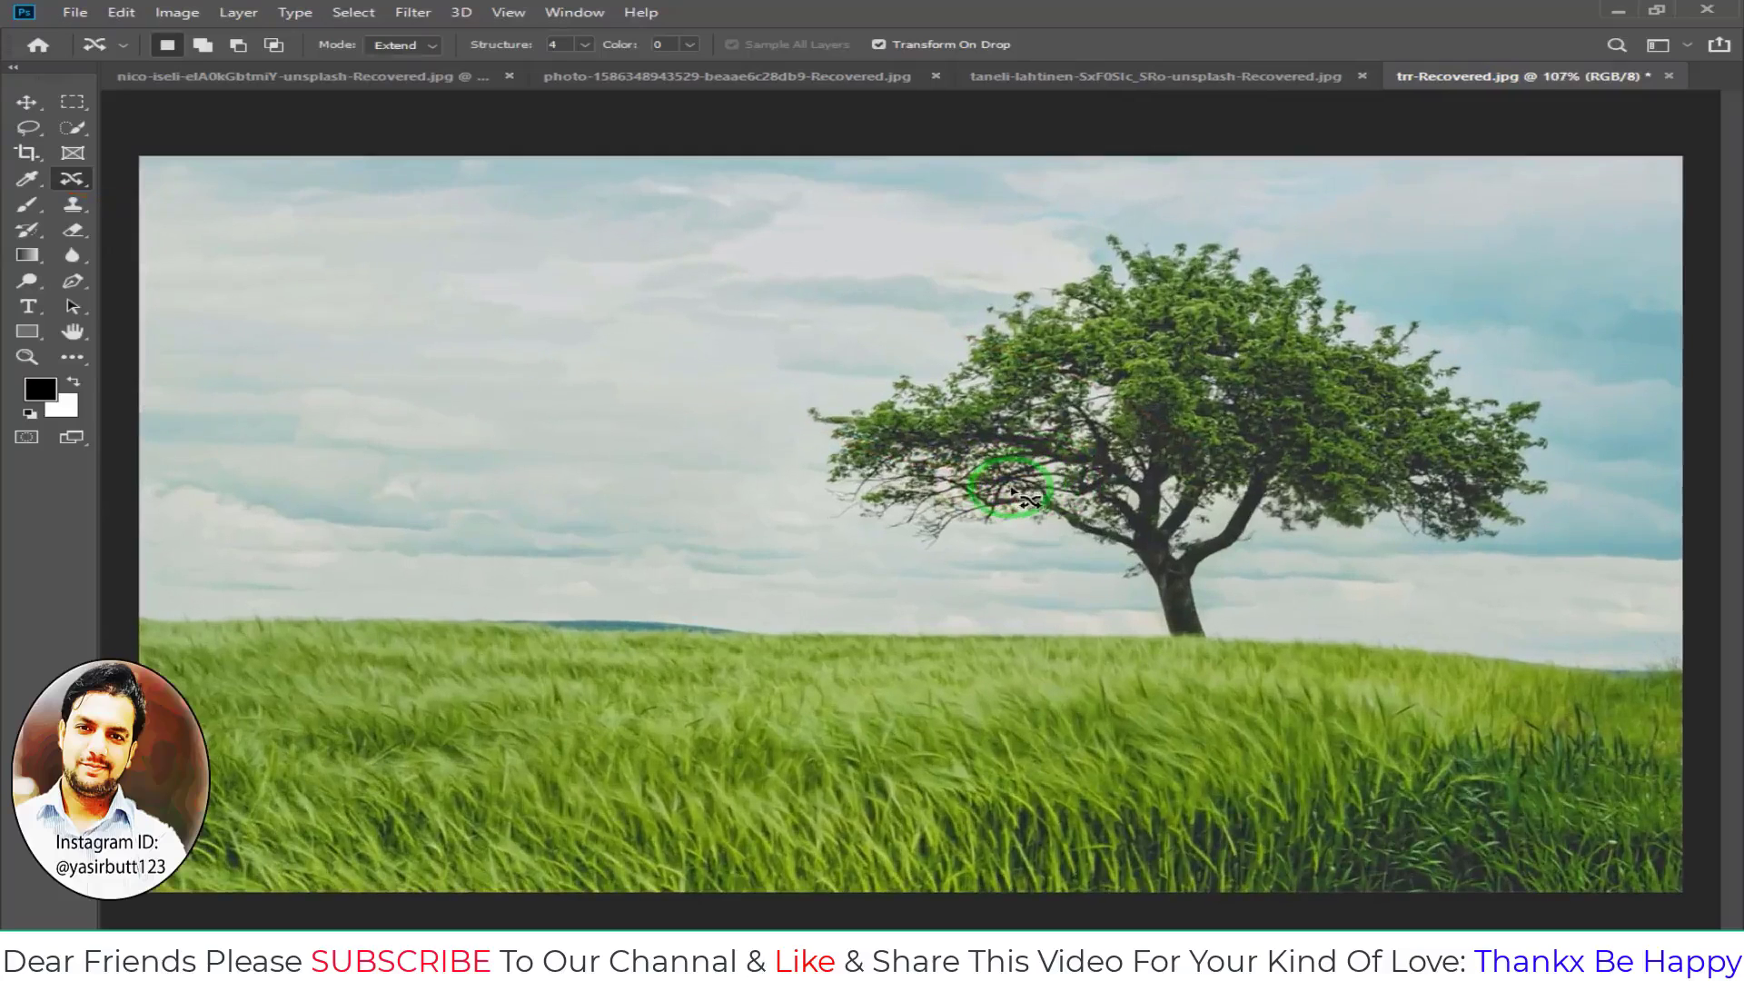
right_click(72, 182)
click(235, 235)
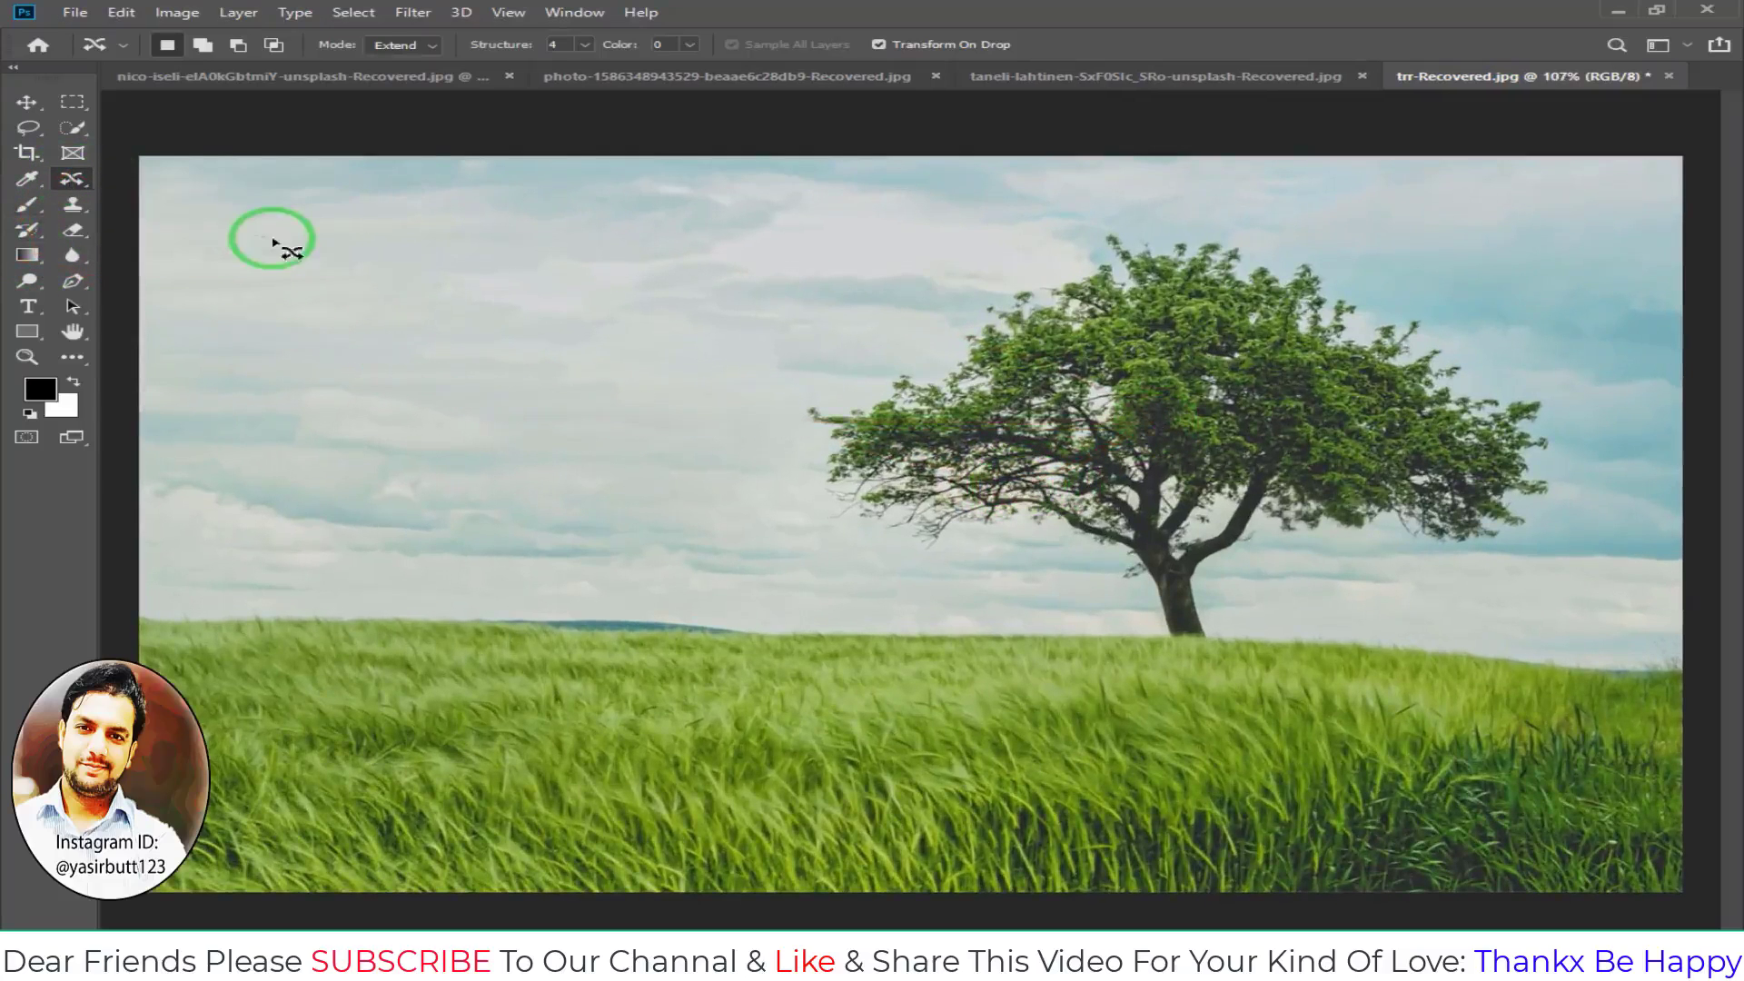
click(404, 45)
click(413, 74)
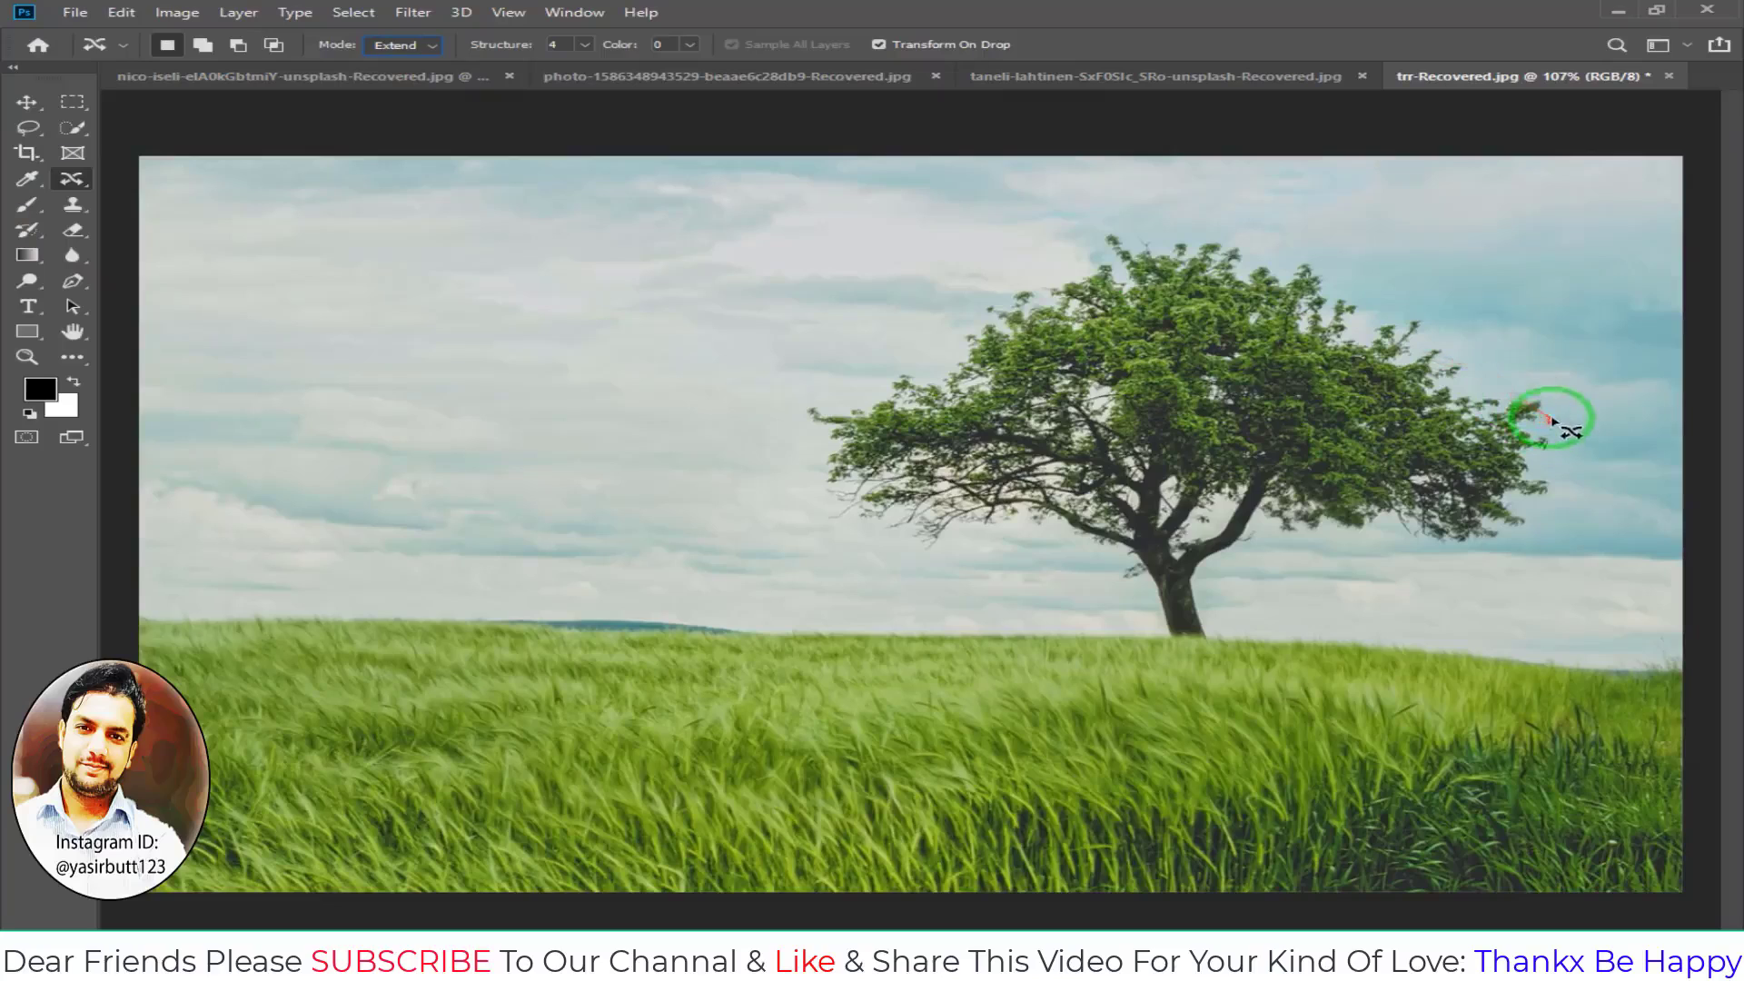
- Lasso the tree's crown, extend it upward, commit, and draw a new loose crown selection
mouse_move(1470, 364)
mouse_down()
mouse_move(828, 371)
mouse_move(1137, 579)
mouse_move(1566, 465)
mouse_move(1549, 420)
mouse_up()
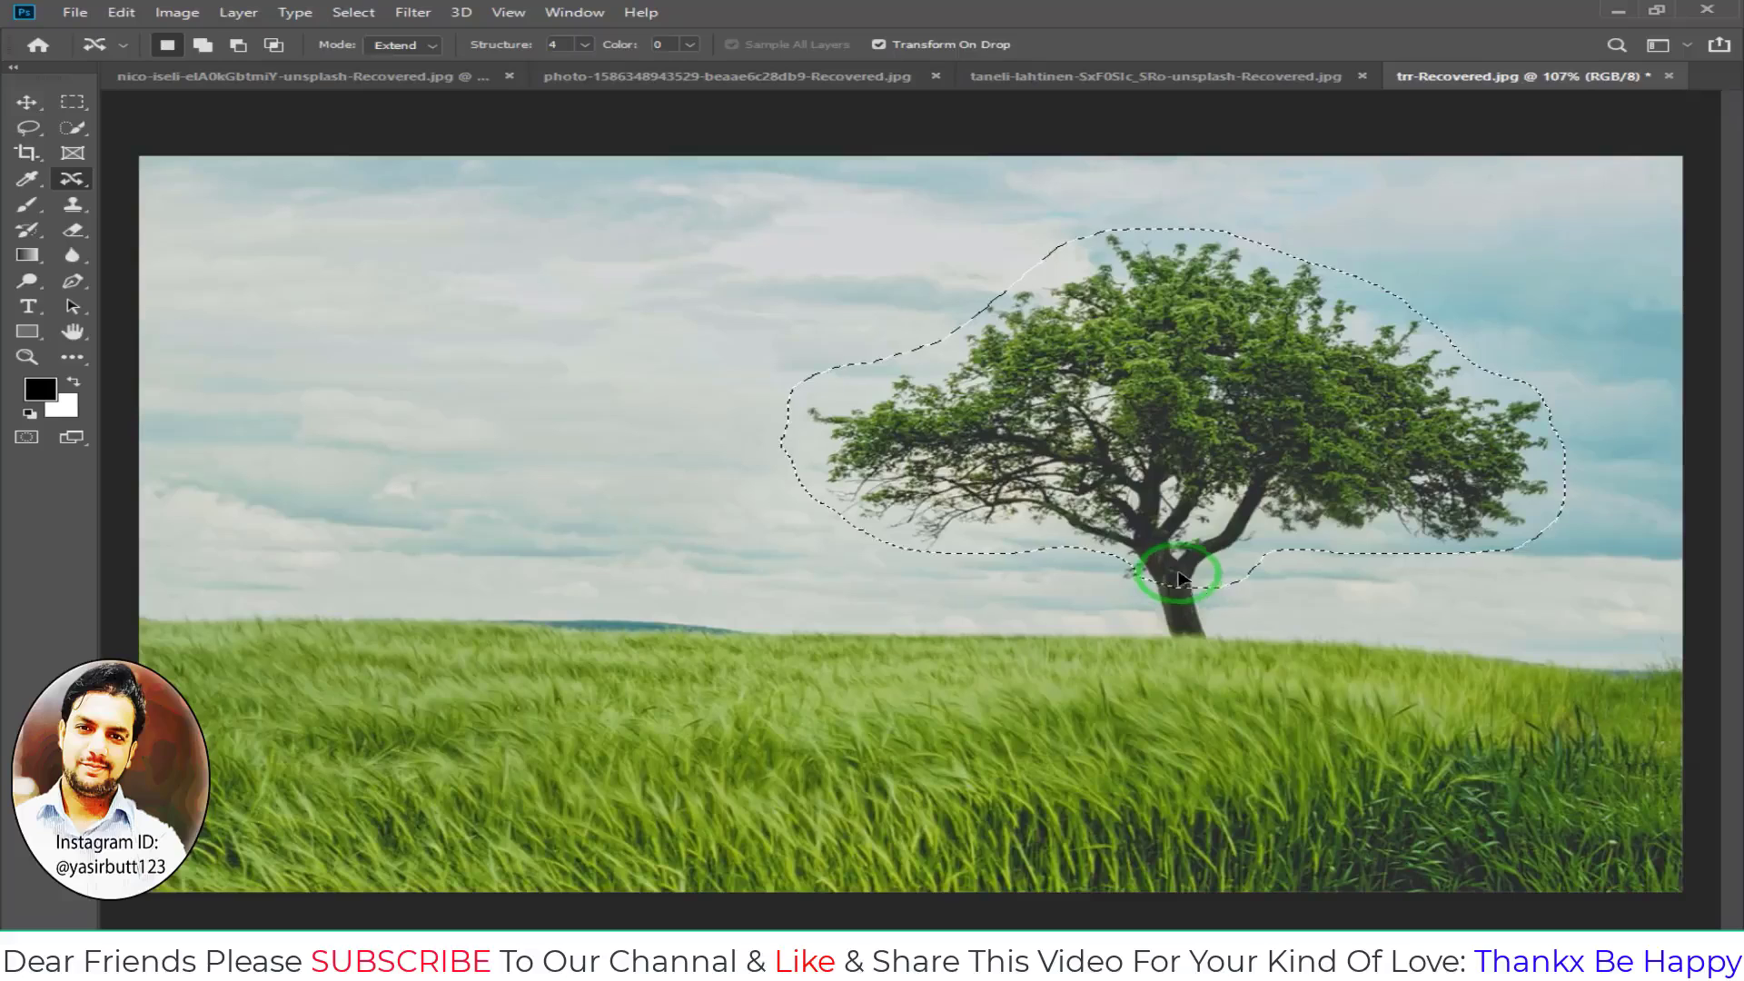
drag(1178, 579, 1173, 549)
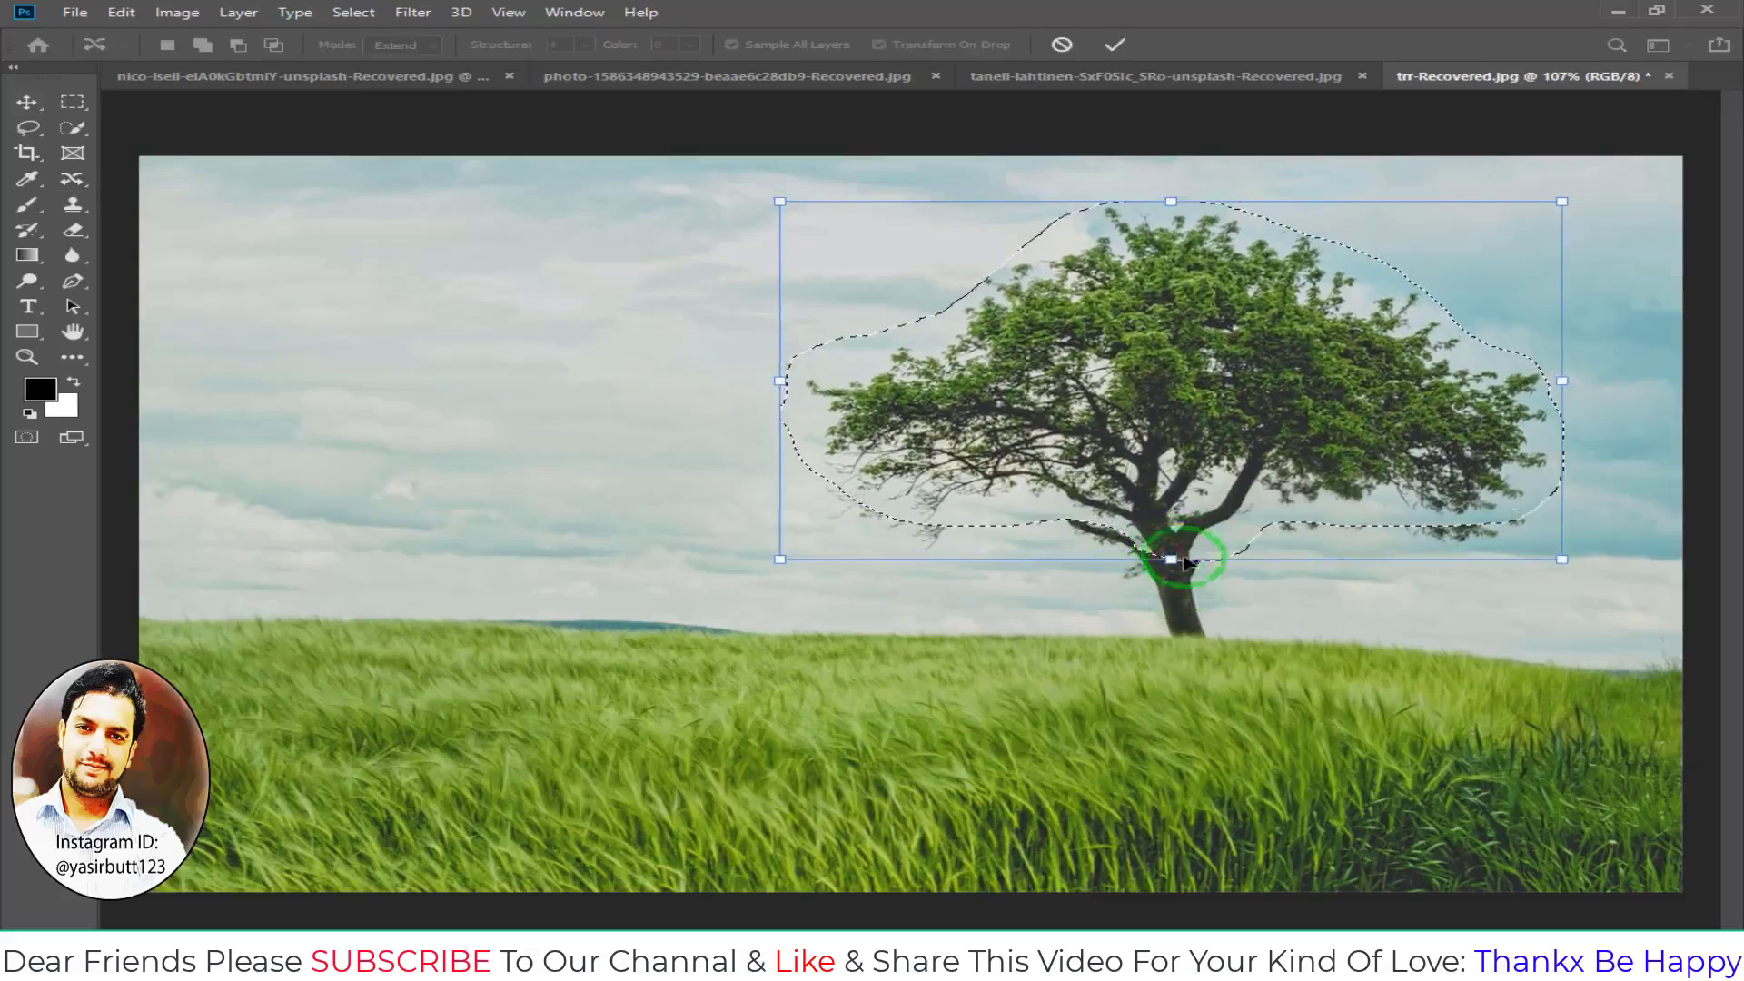
click(1114, 43)
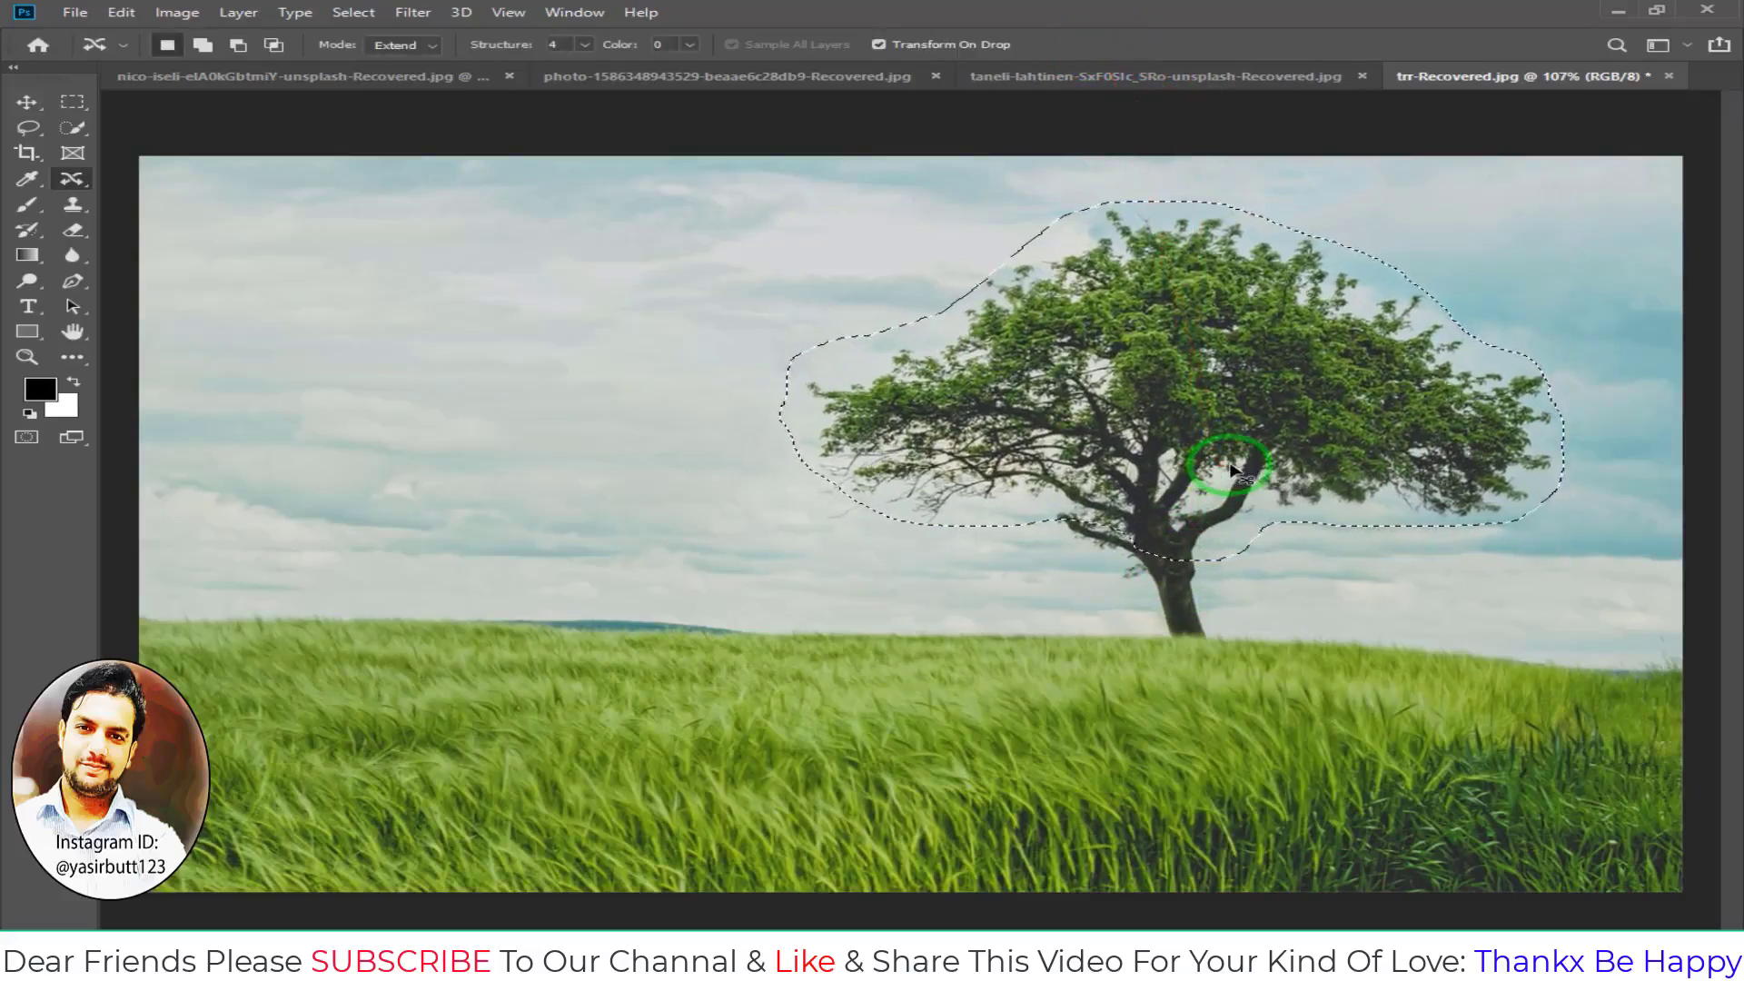
drag(1146, 481, 1172, 518)
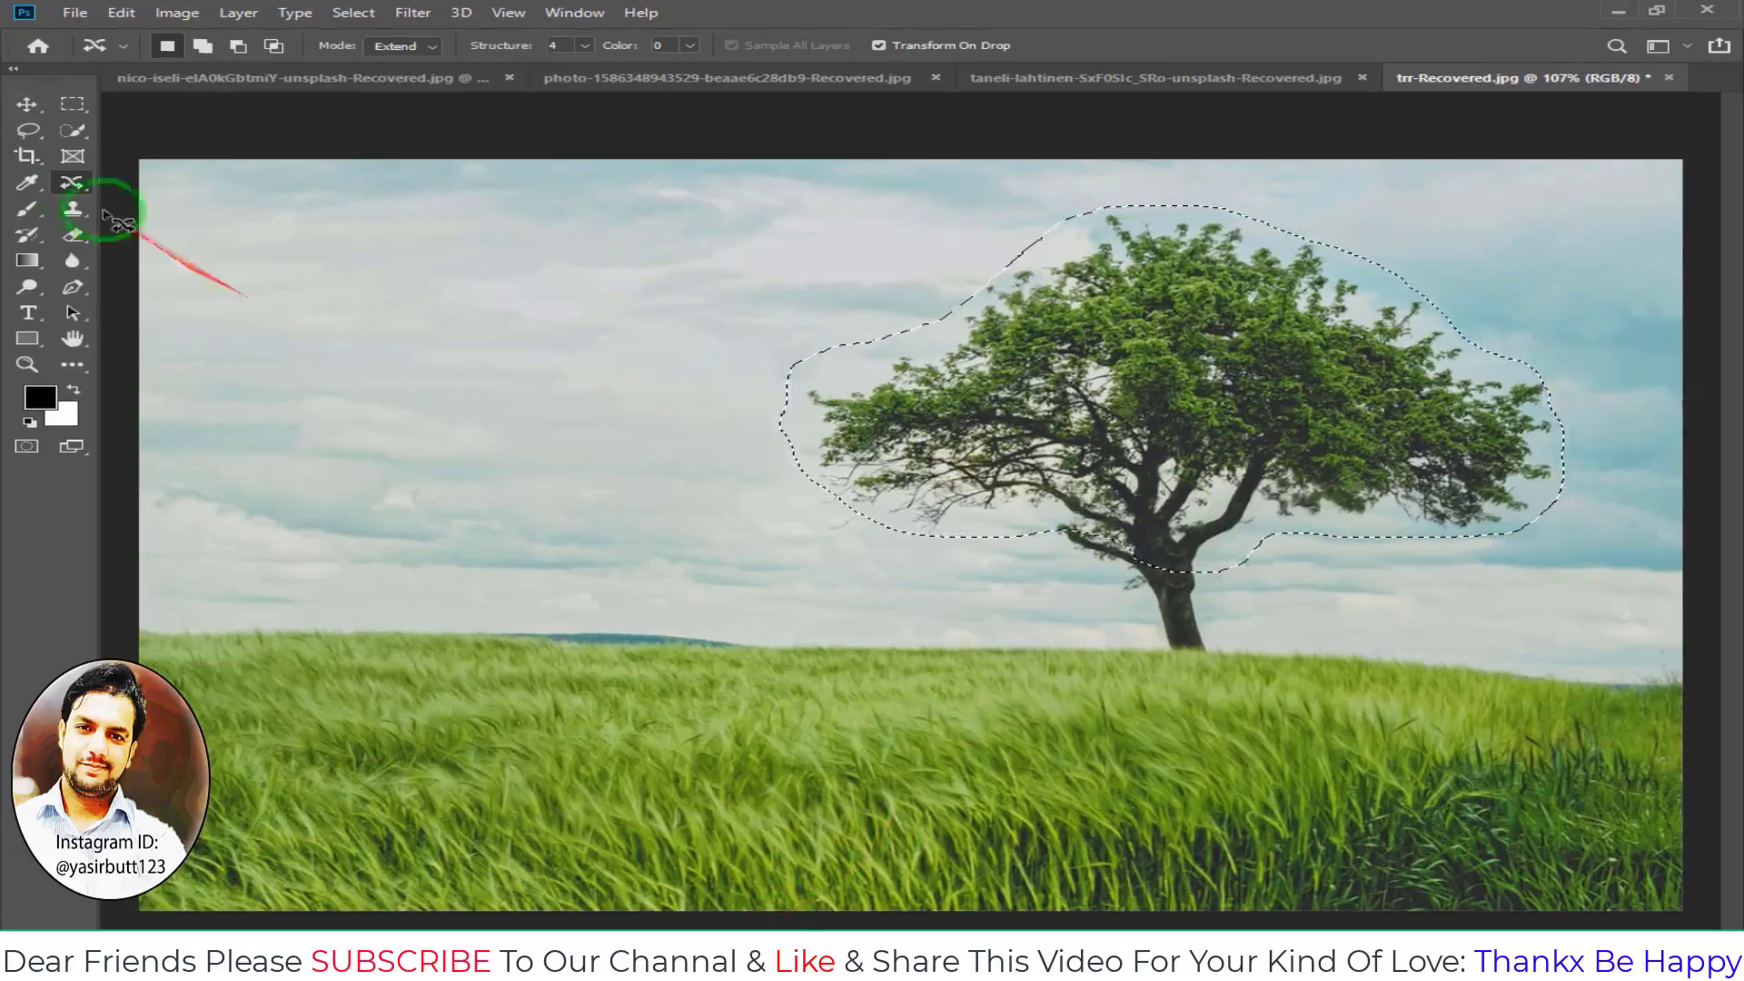
- Keep the Content-Aware Move Tool and run Edit > Content-Aware Scale on the tree selection
right_click(73, 191)
click(78, 190)
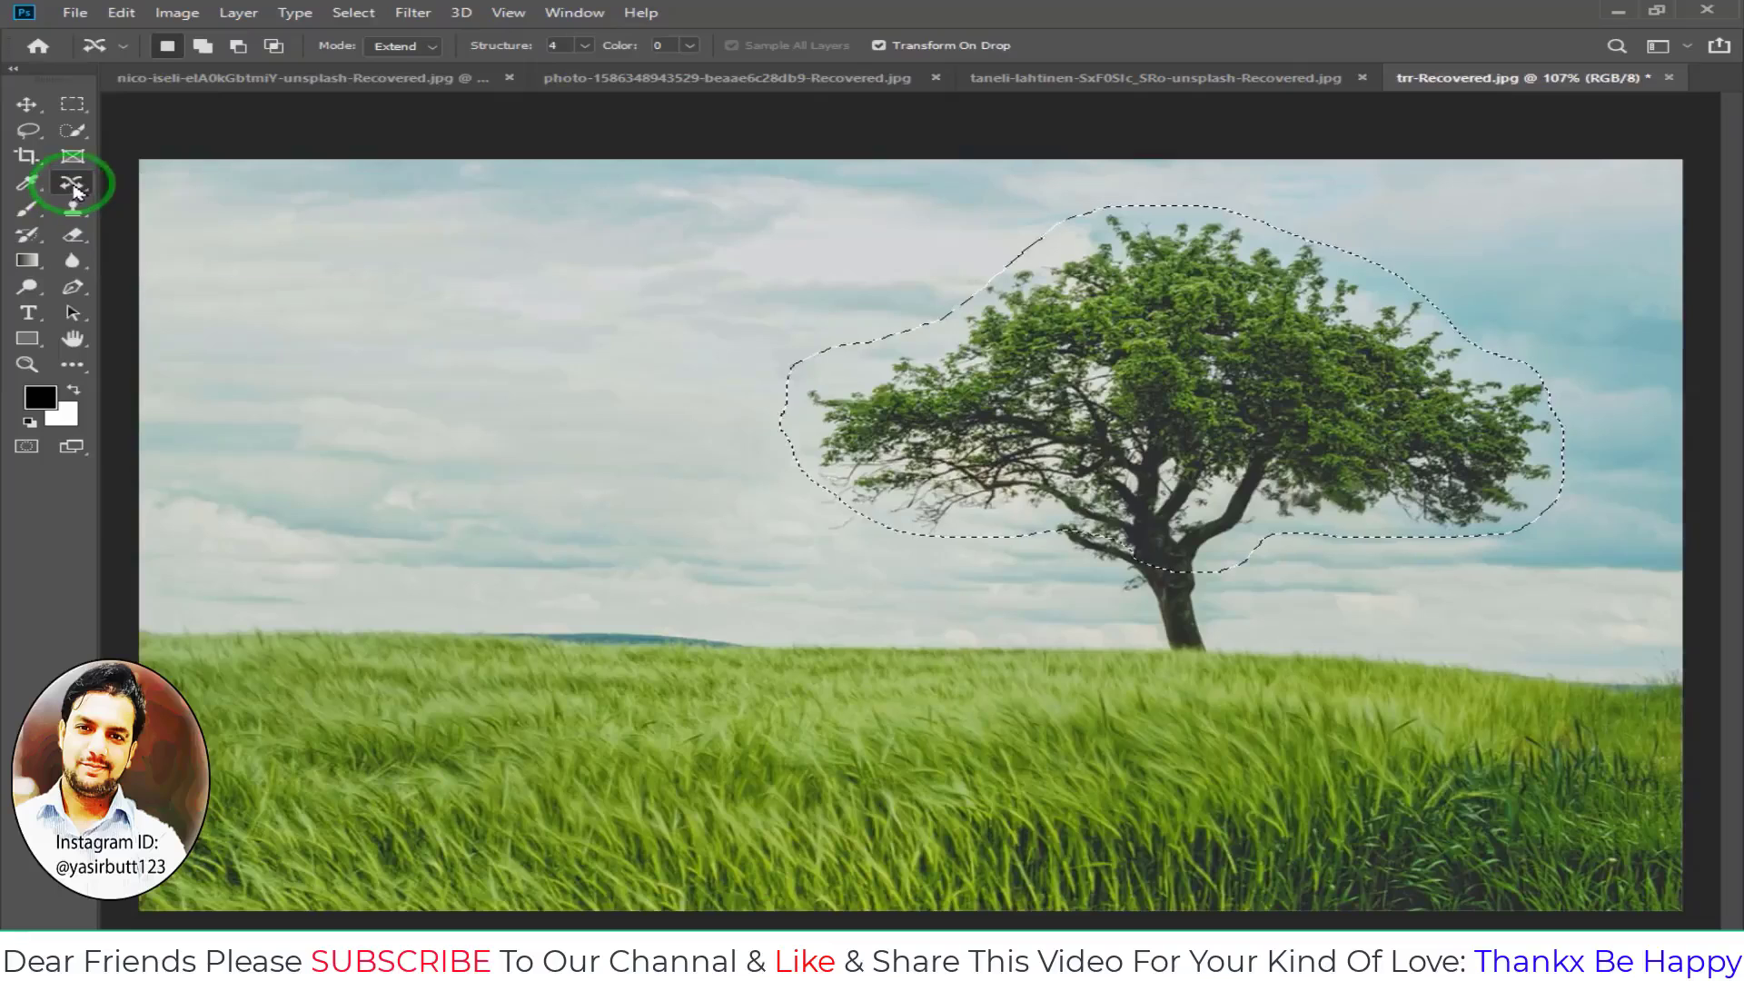
click(120, 13)
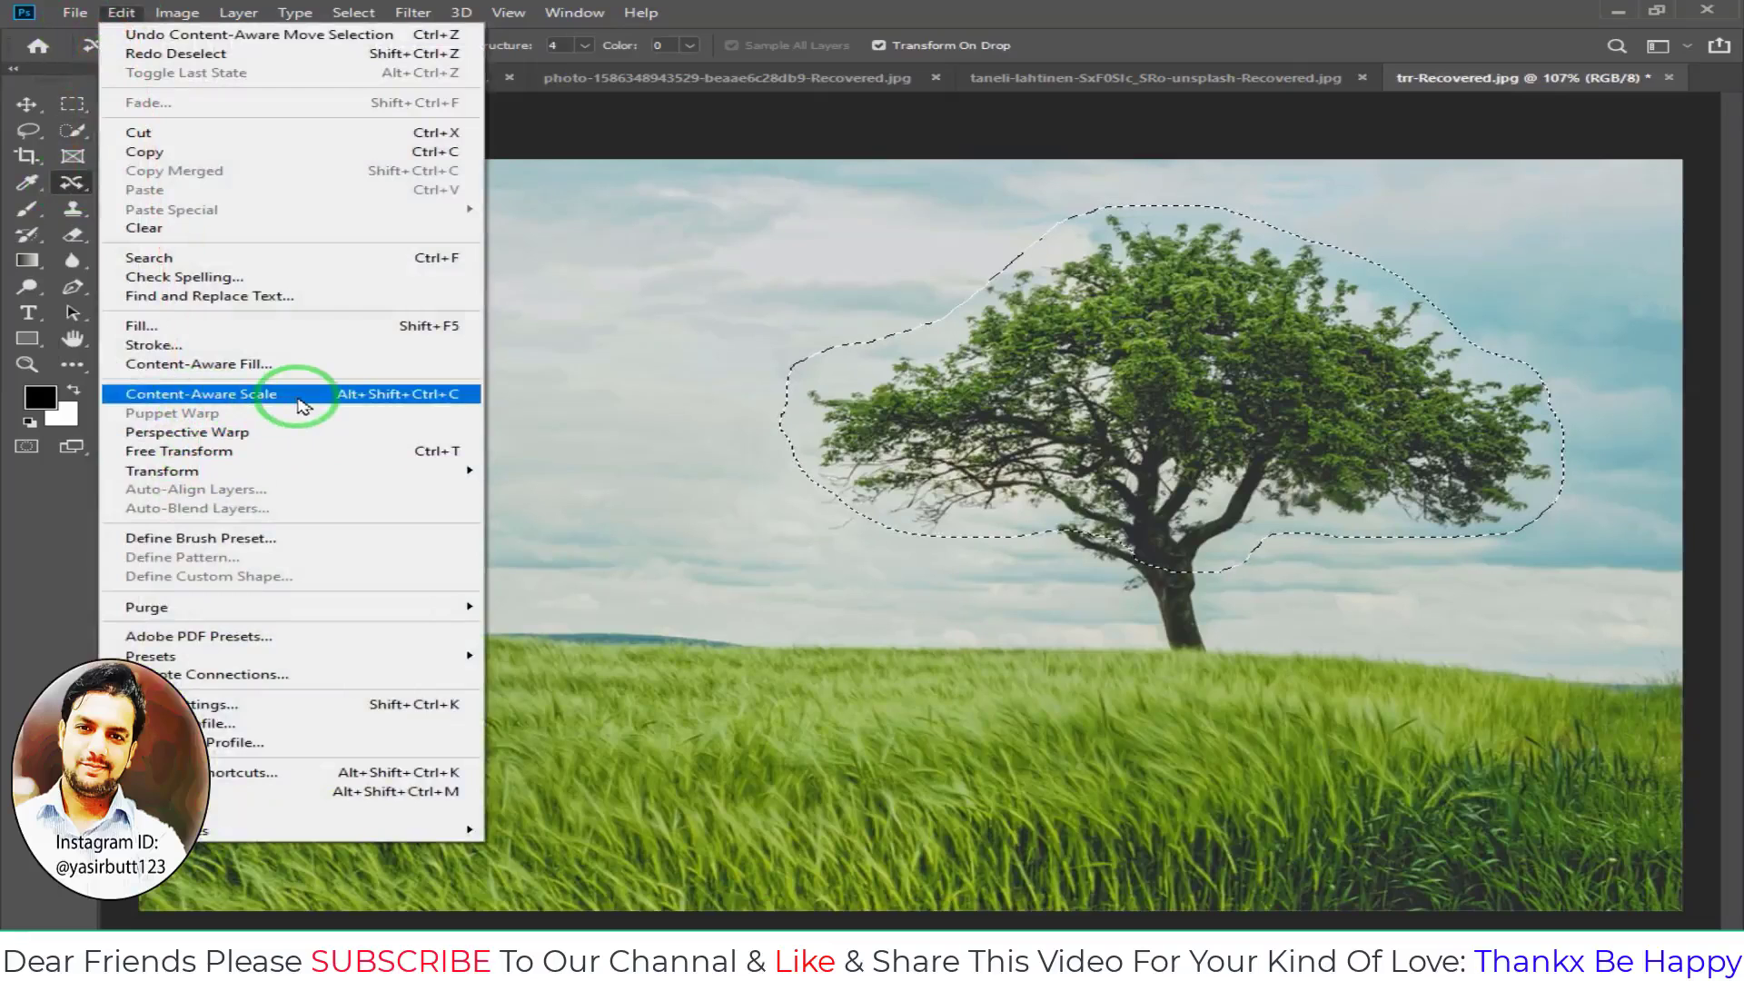
click(302, 399)
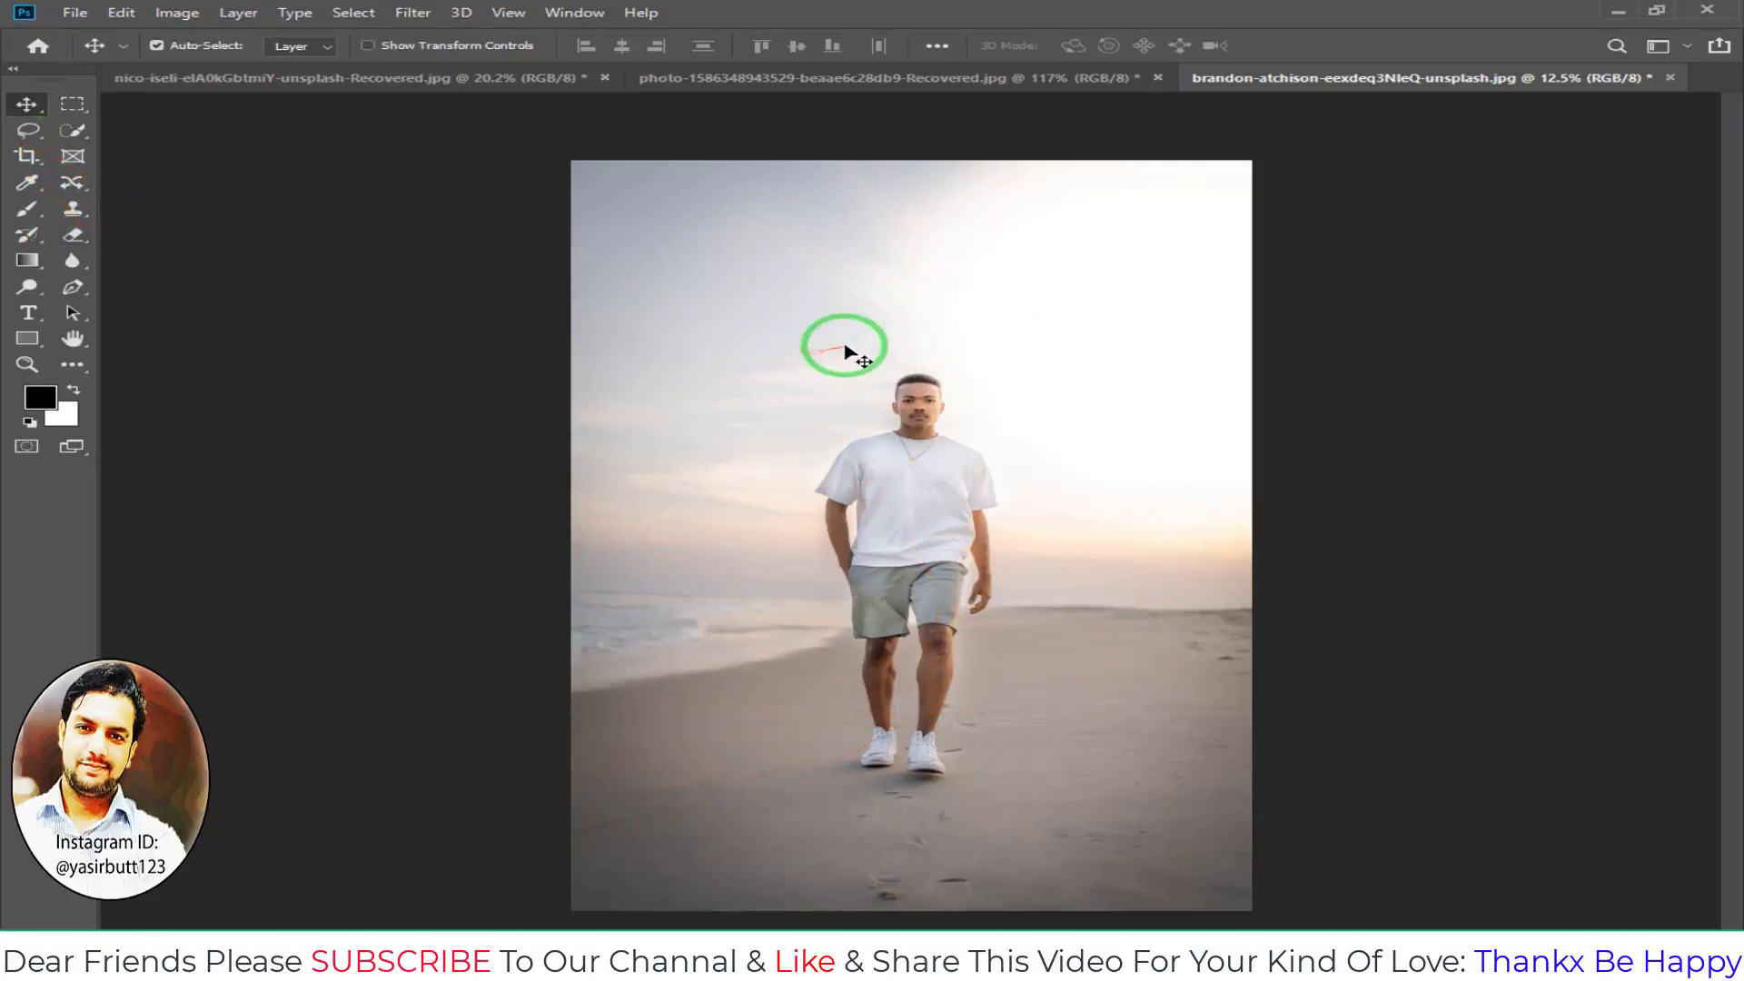
- Select the whole beach photo, trial a free-transform shrink from the top, then undo and cancel it
key(ctrl)
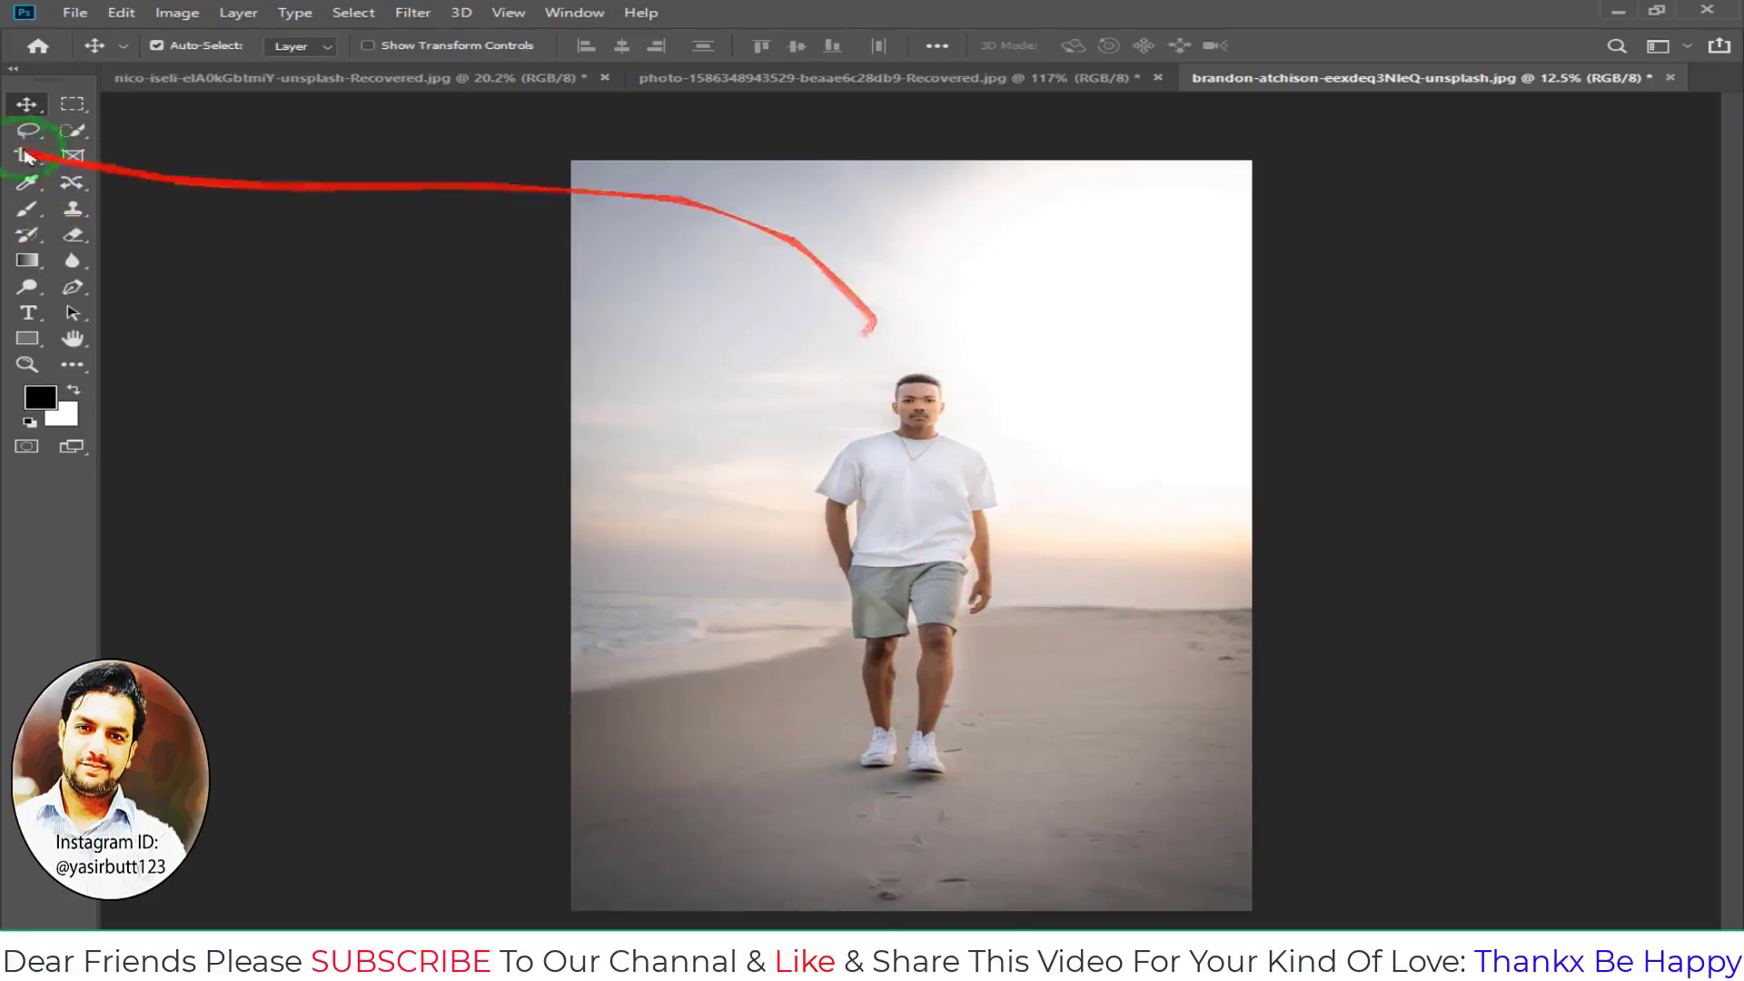
key(ctrl+a)
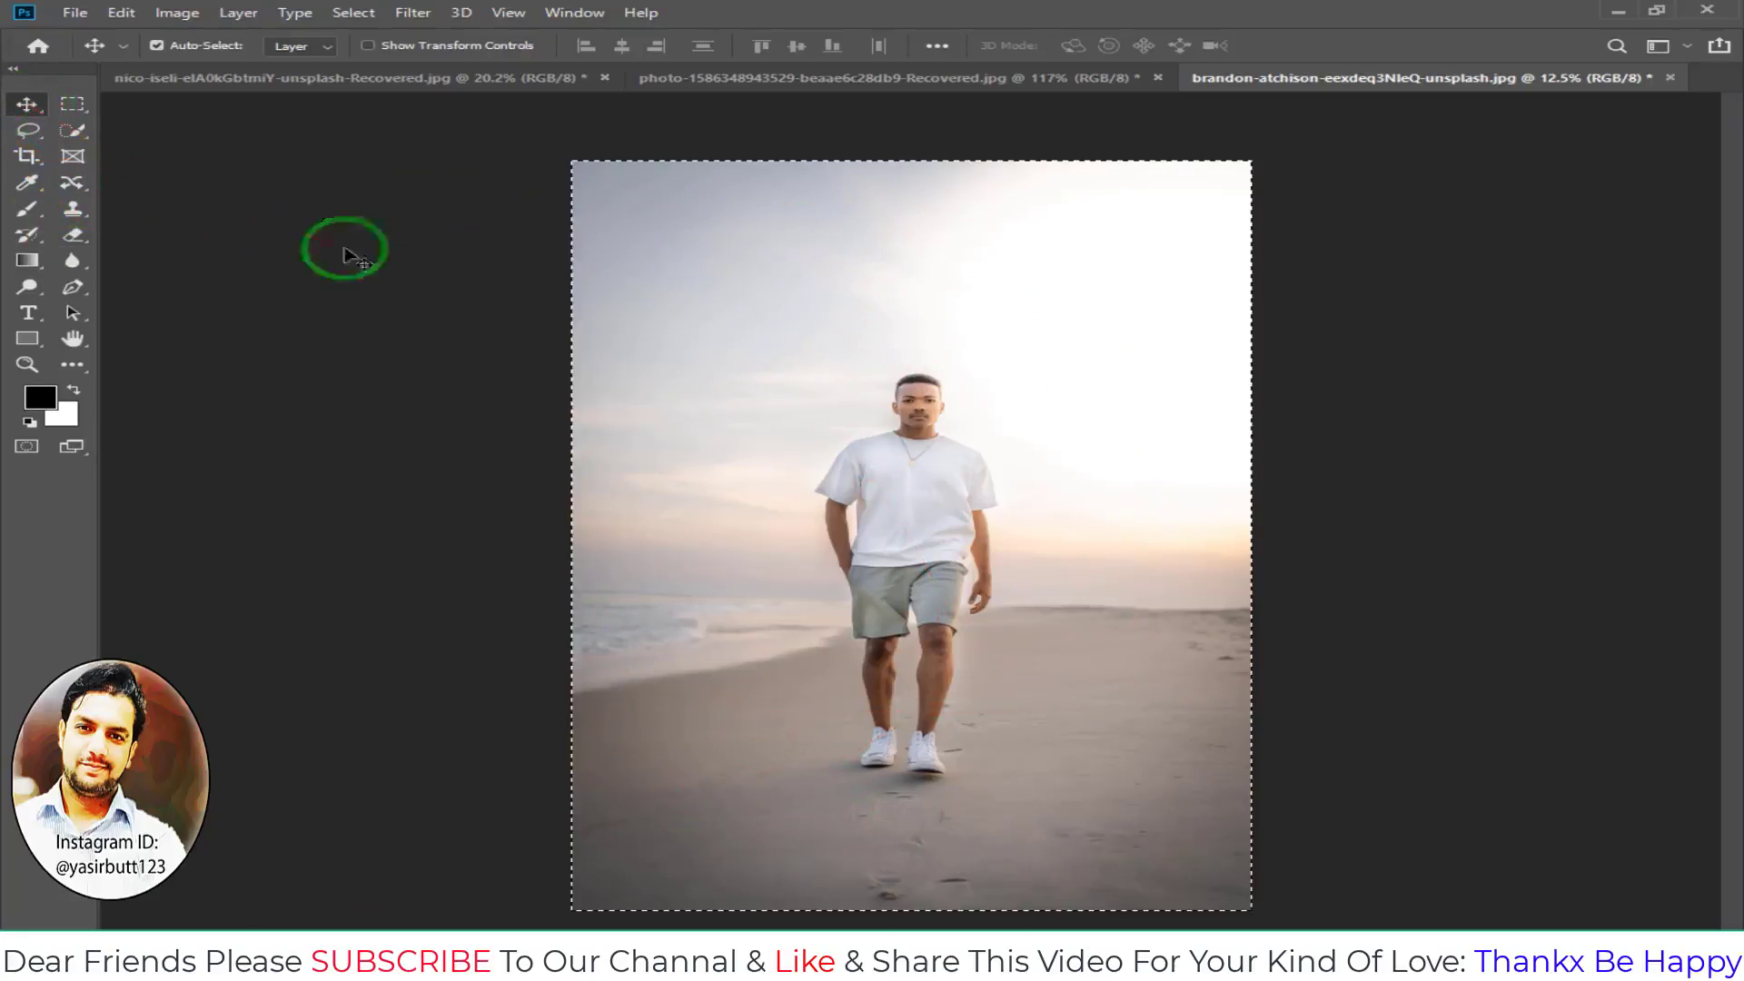
key(ctrl+t)
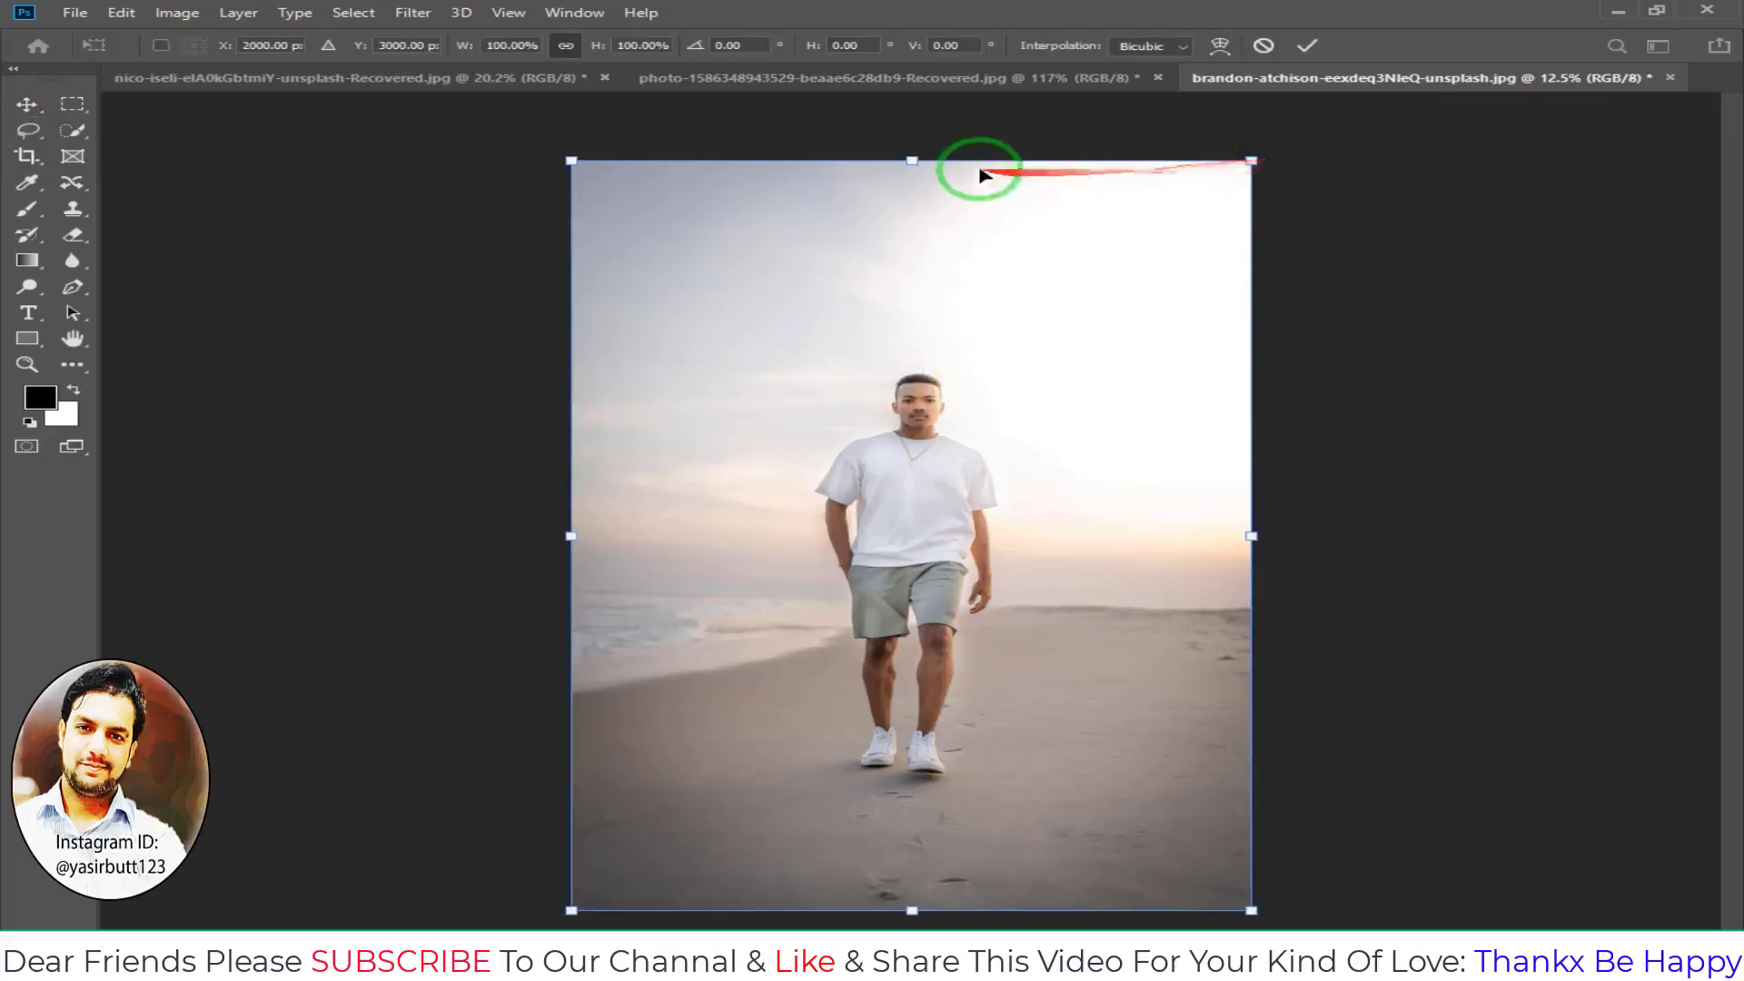
drag(912, 161, 916, 333)
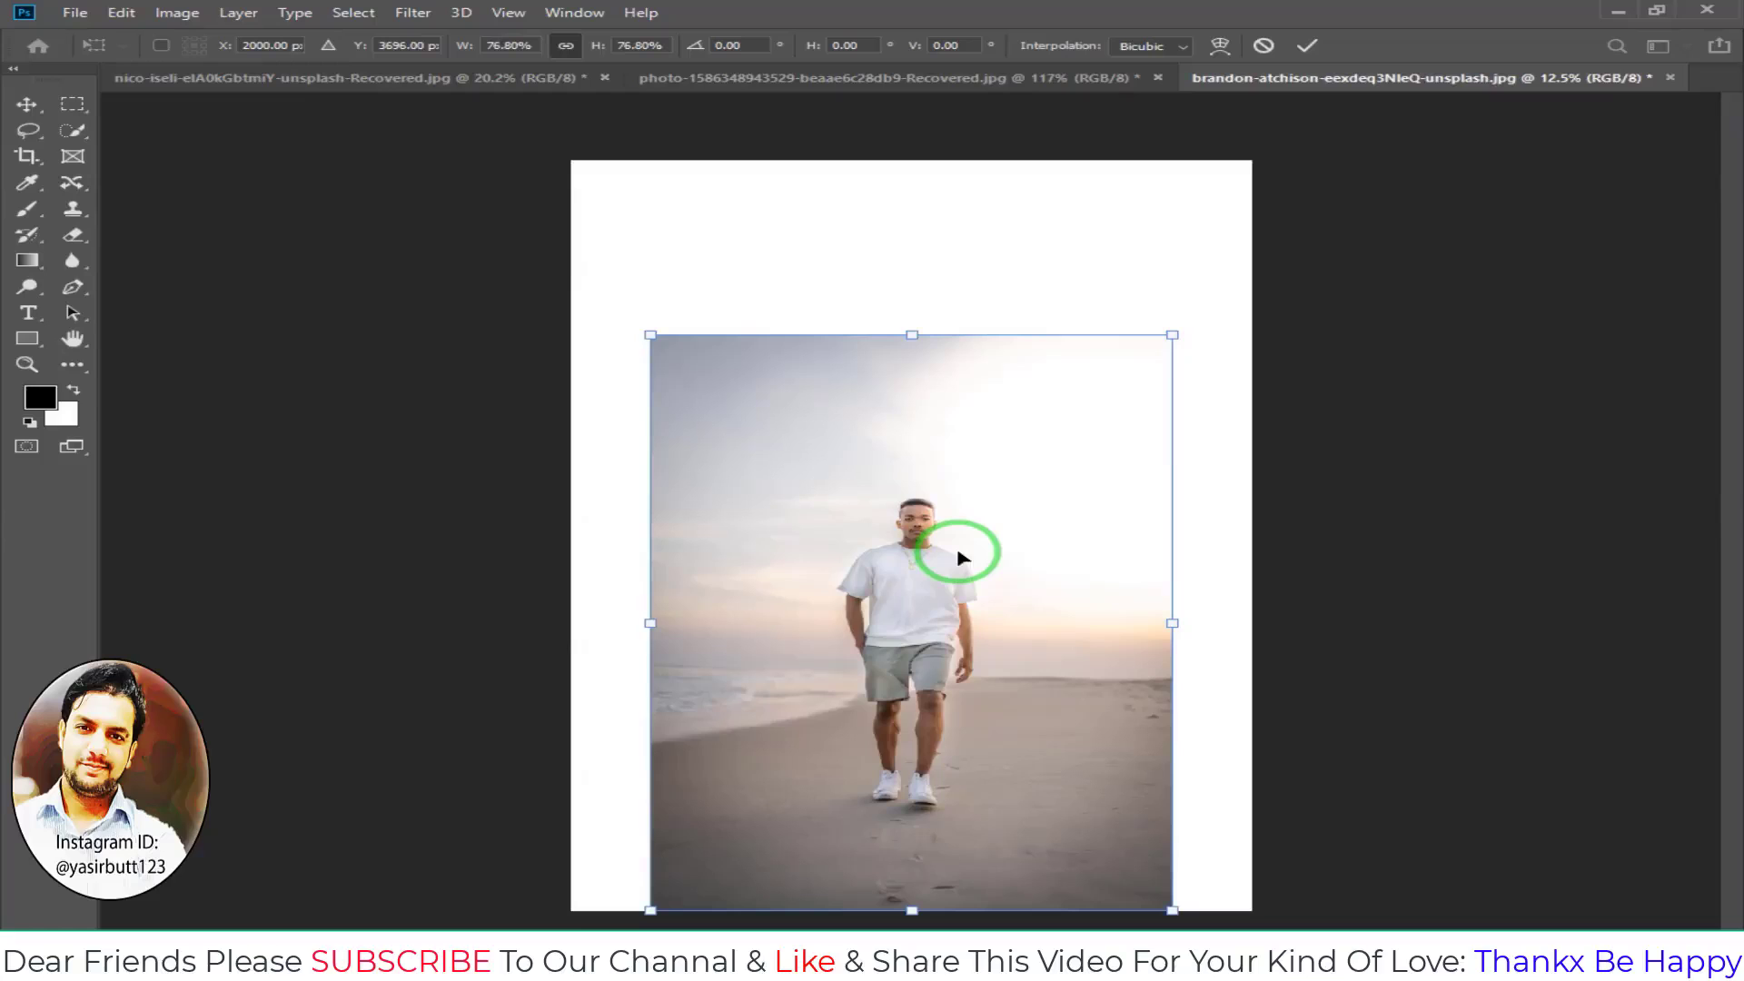
key(ctrl+z)
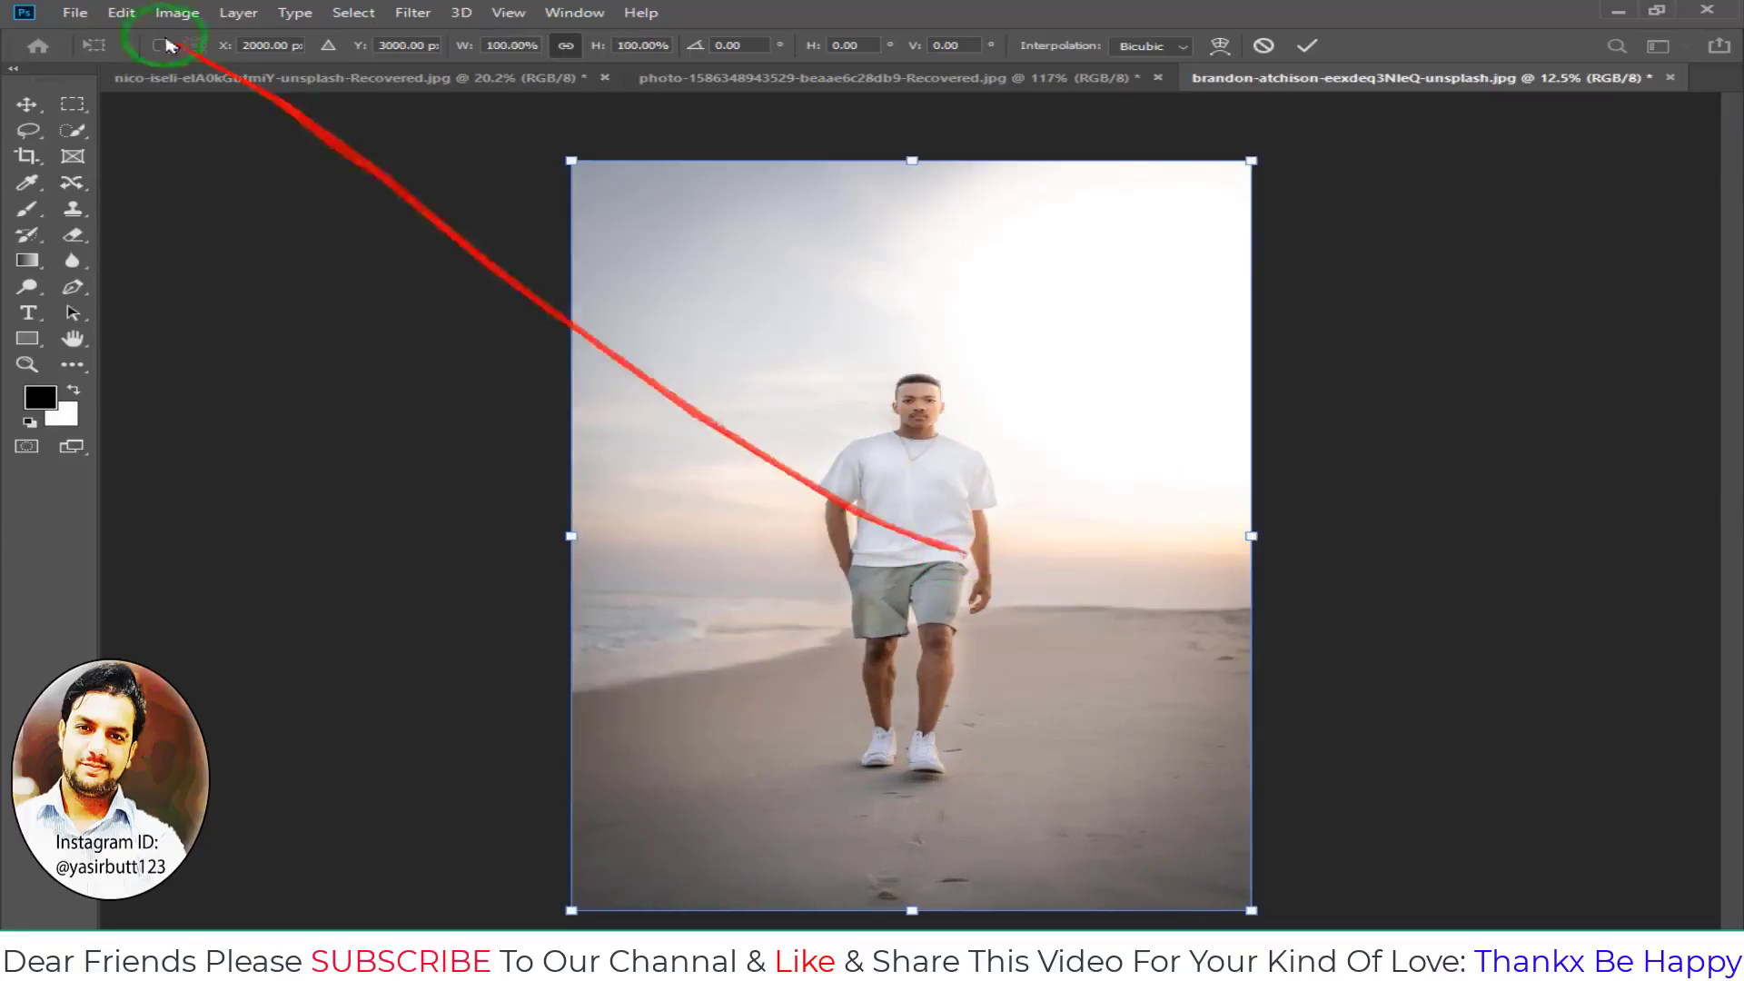
click(27, 105)
- Deselect, reselect the entire beach photo, and bring up the Edit menu
key(ctrl+d)
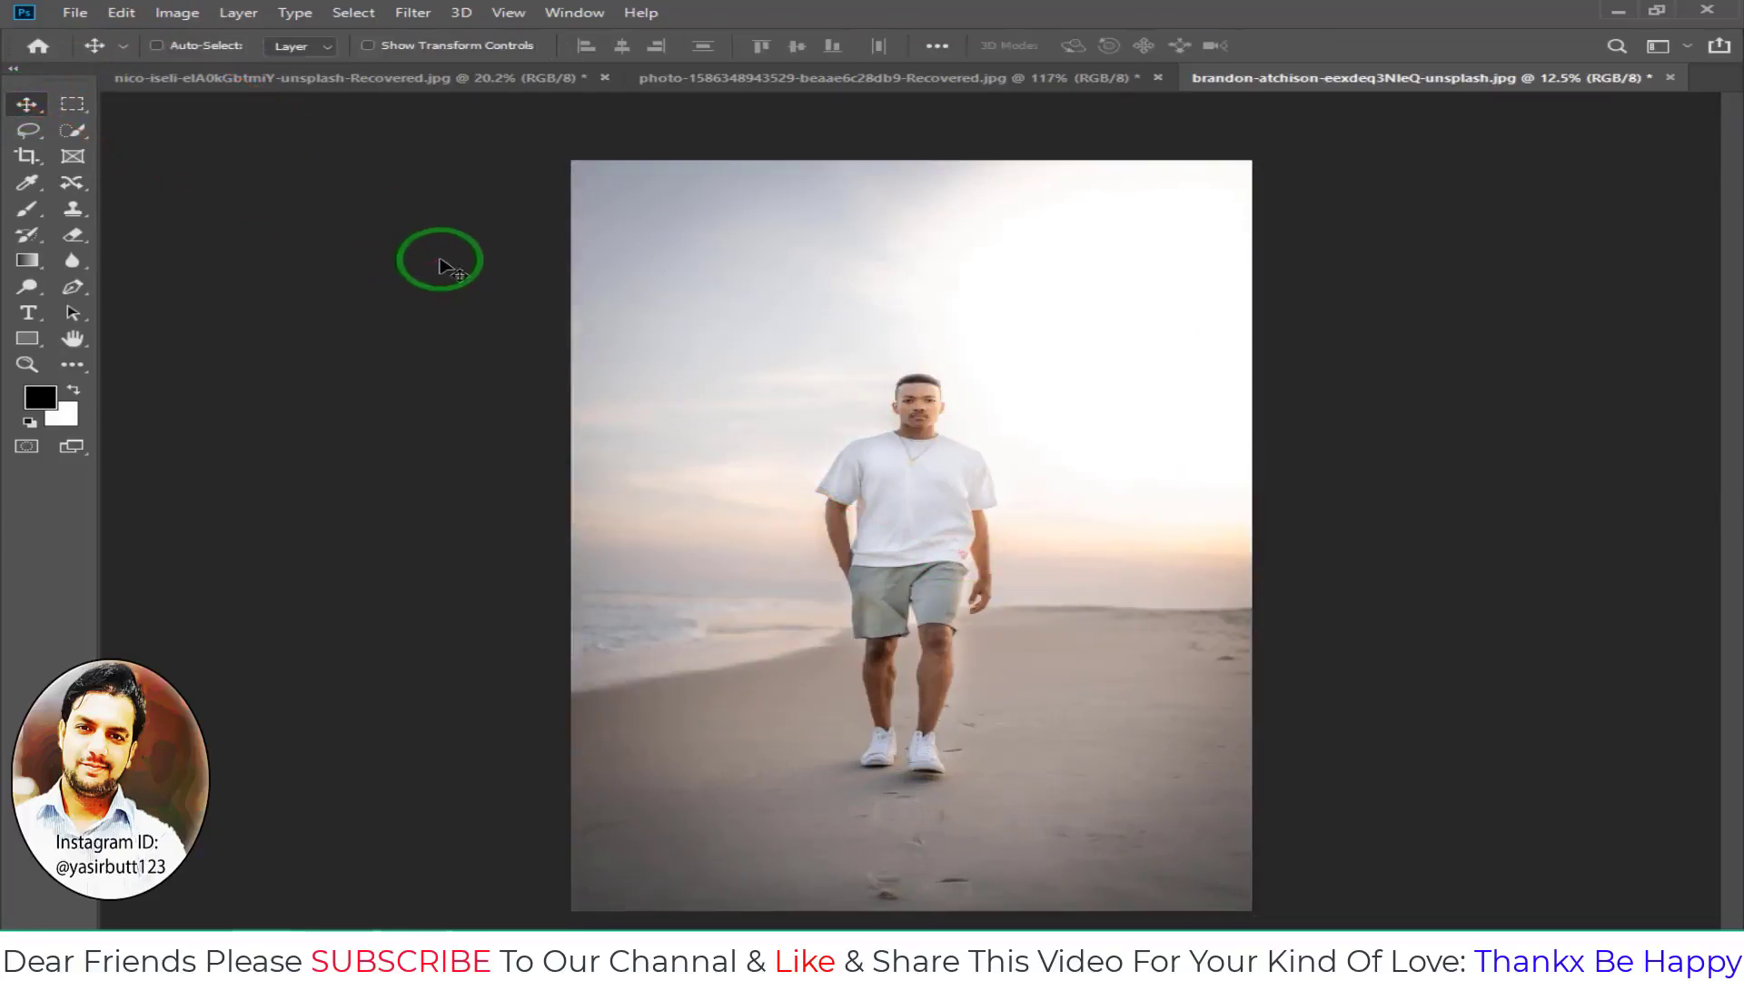
key(ctrl+a)
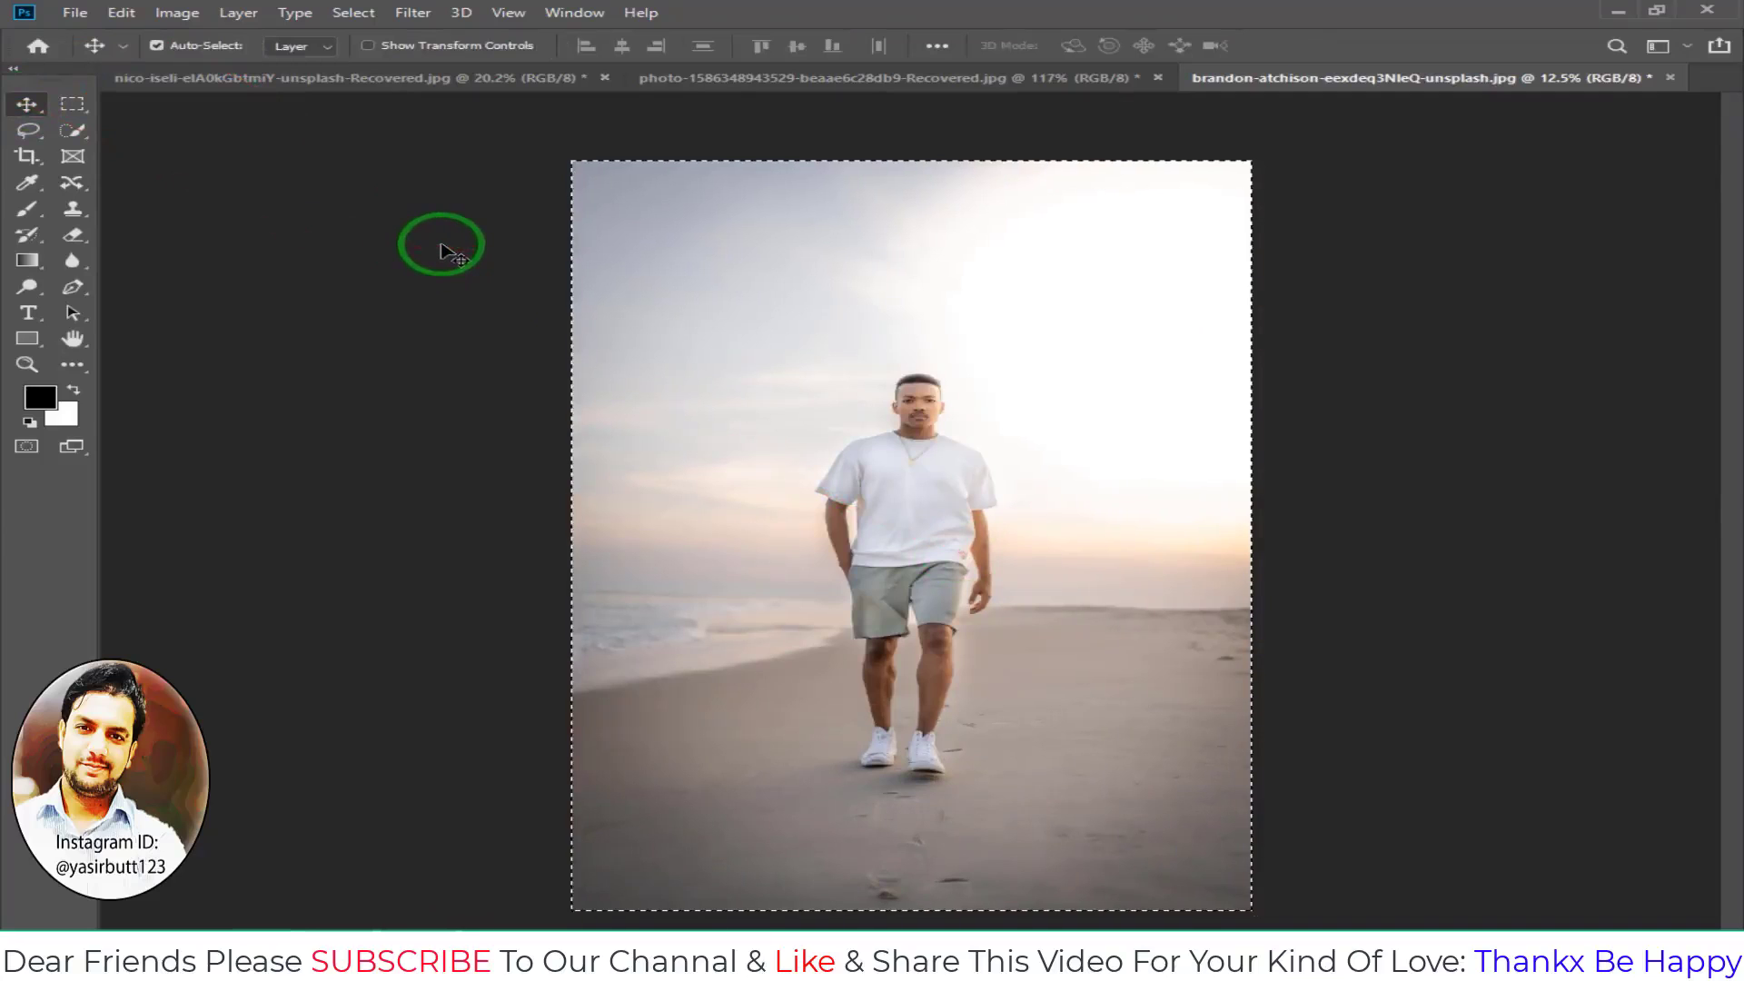
click(121, 13)
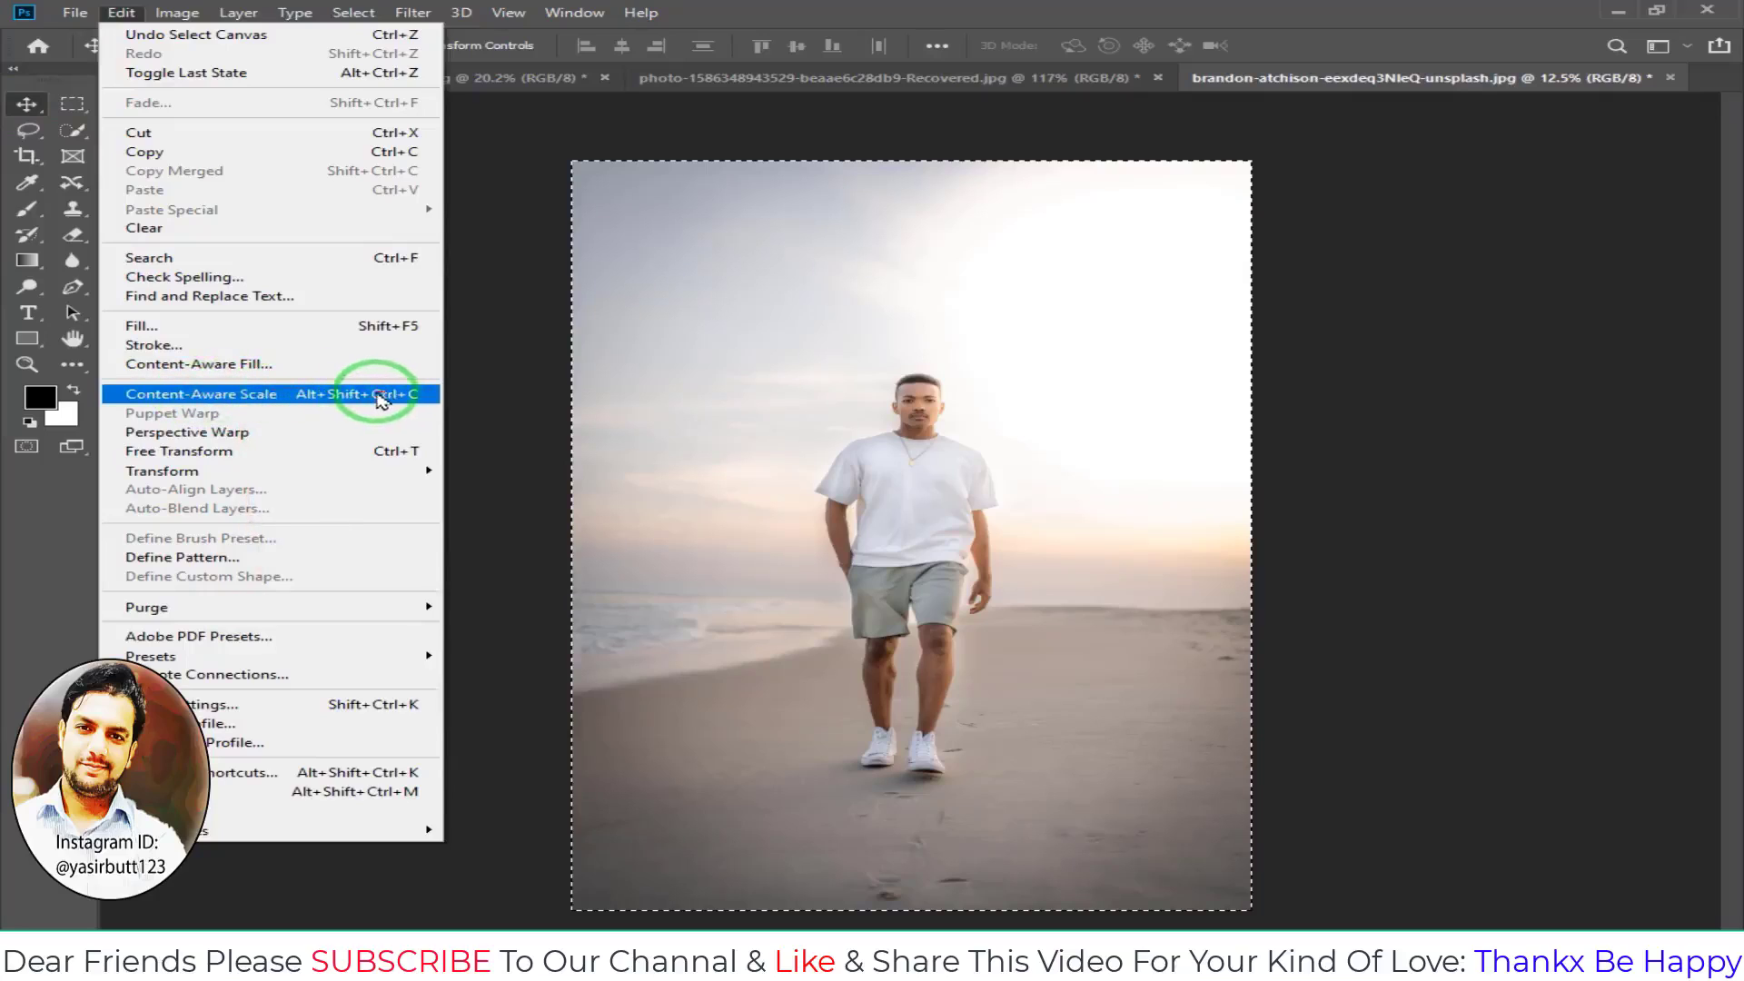
- Content-Aware Scale the beach photo down from the top and in from the left, keeping the man intact
click(343, 397)
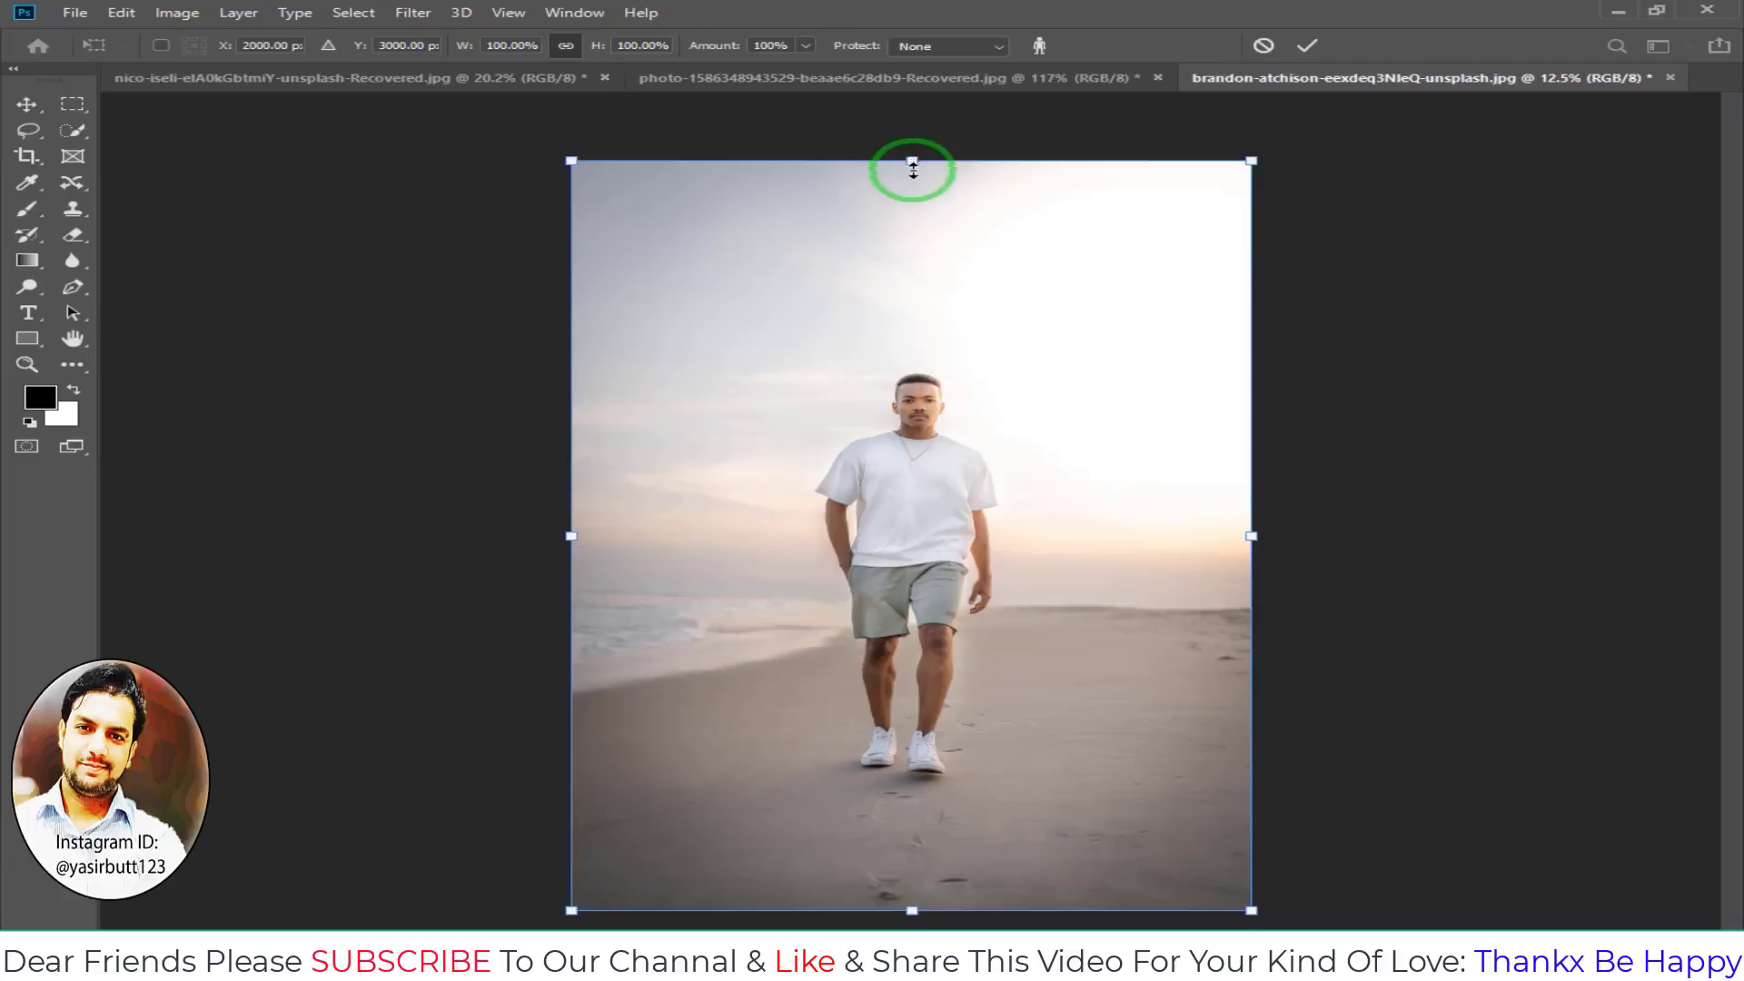
drag(913, 161, 944, 316)
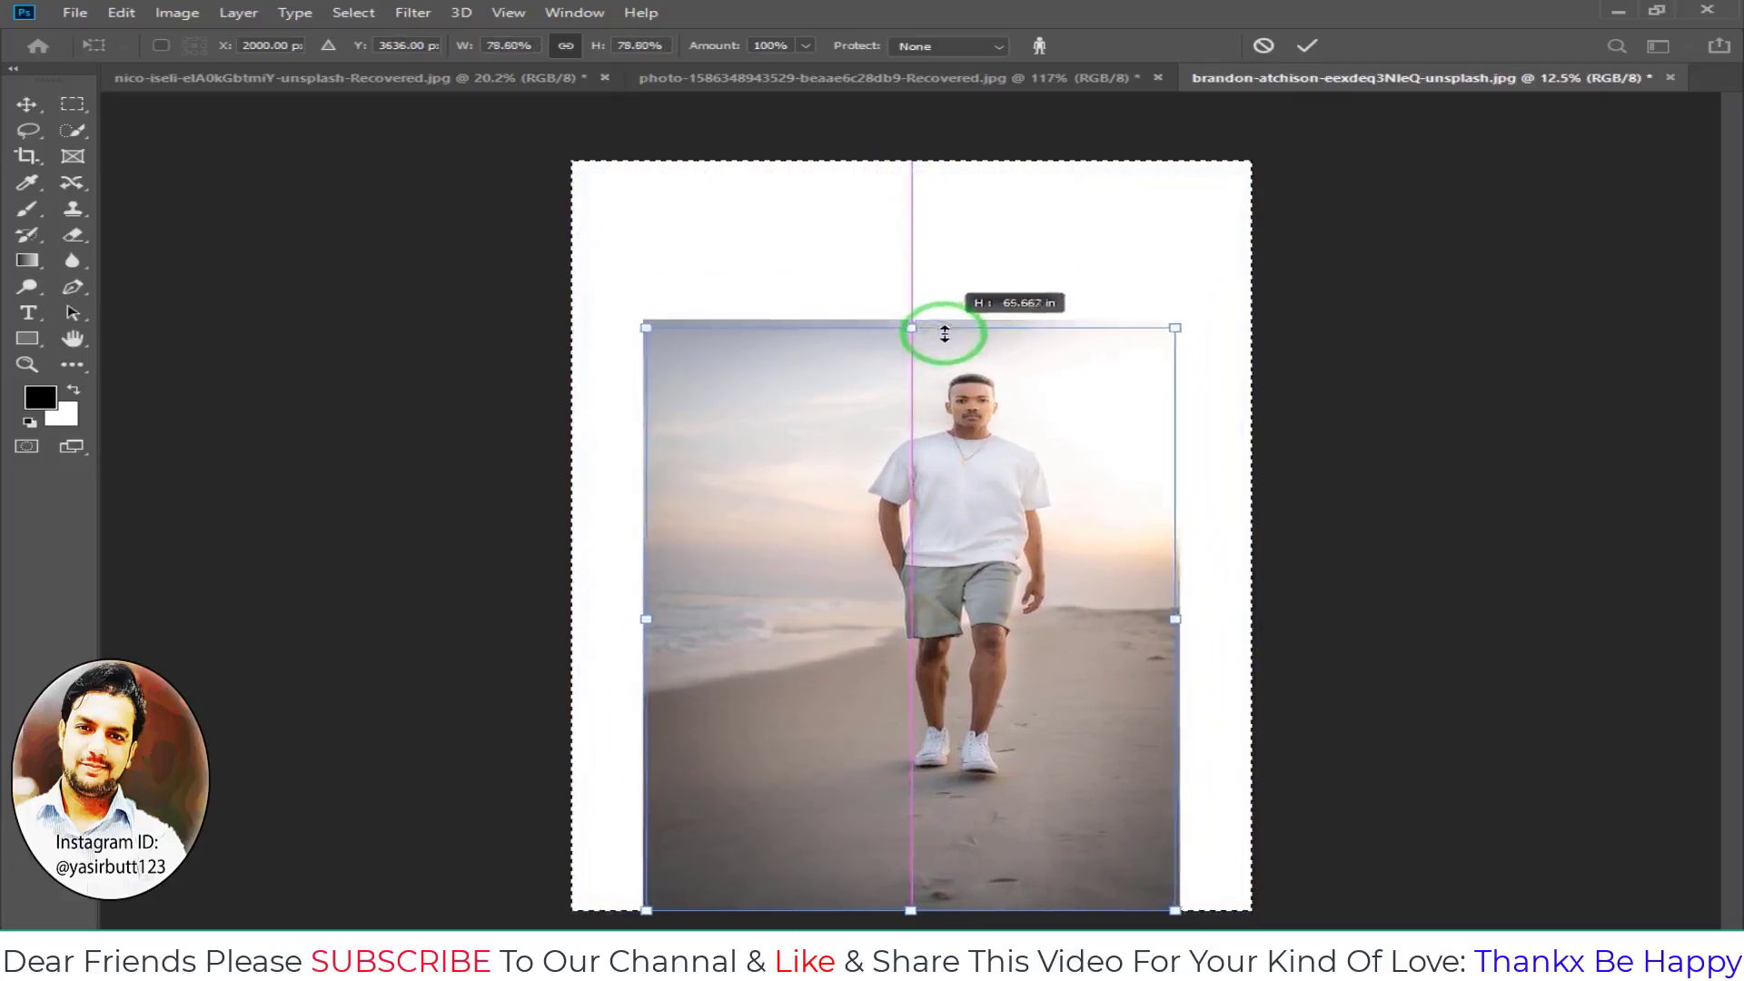
drag(944, 316, 953, 348)
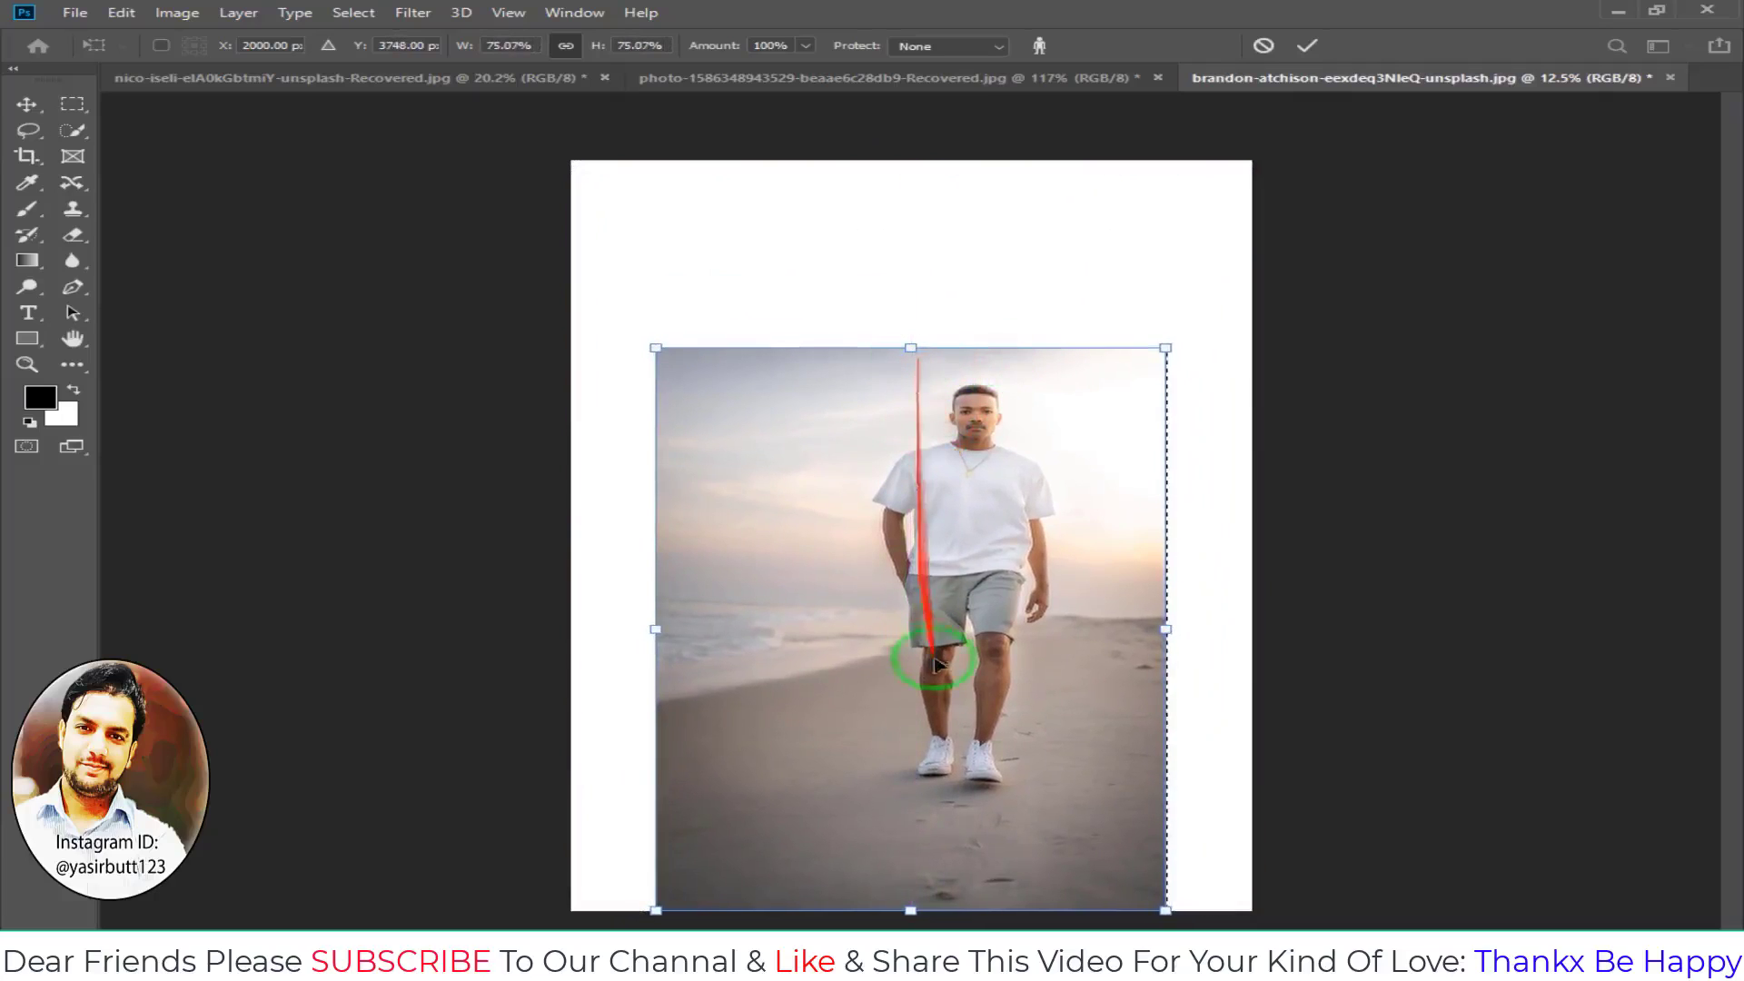
drag(656, 633, 692, 633)
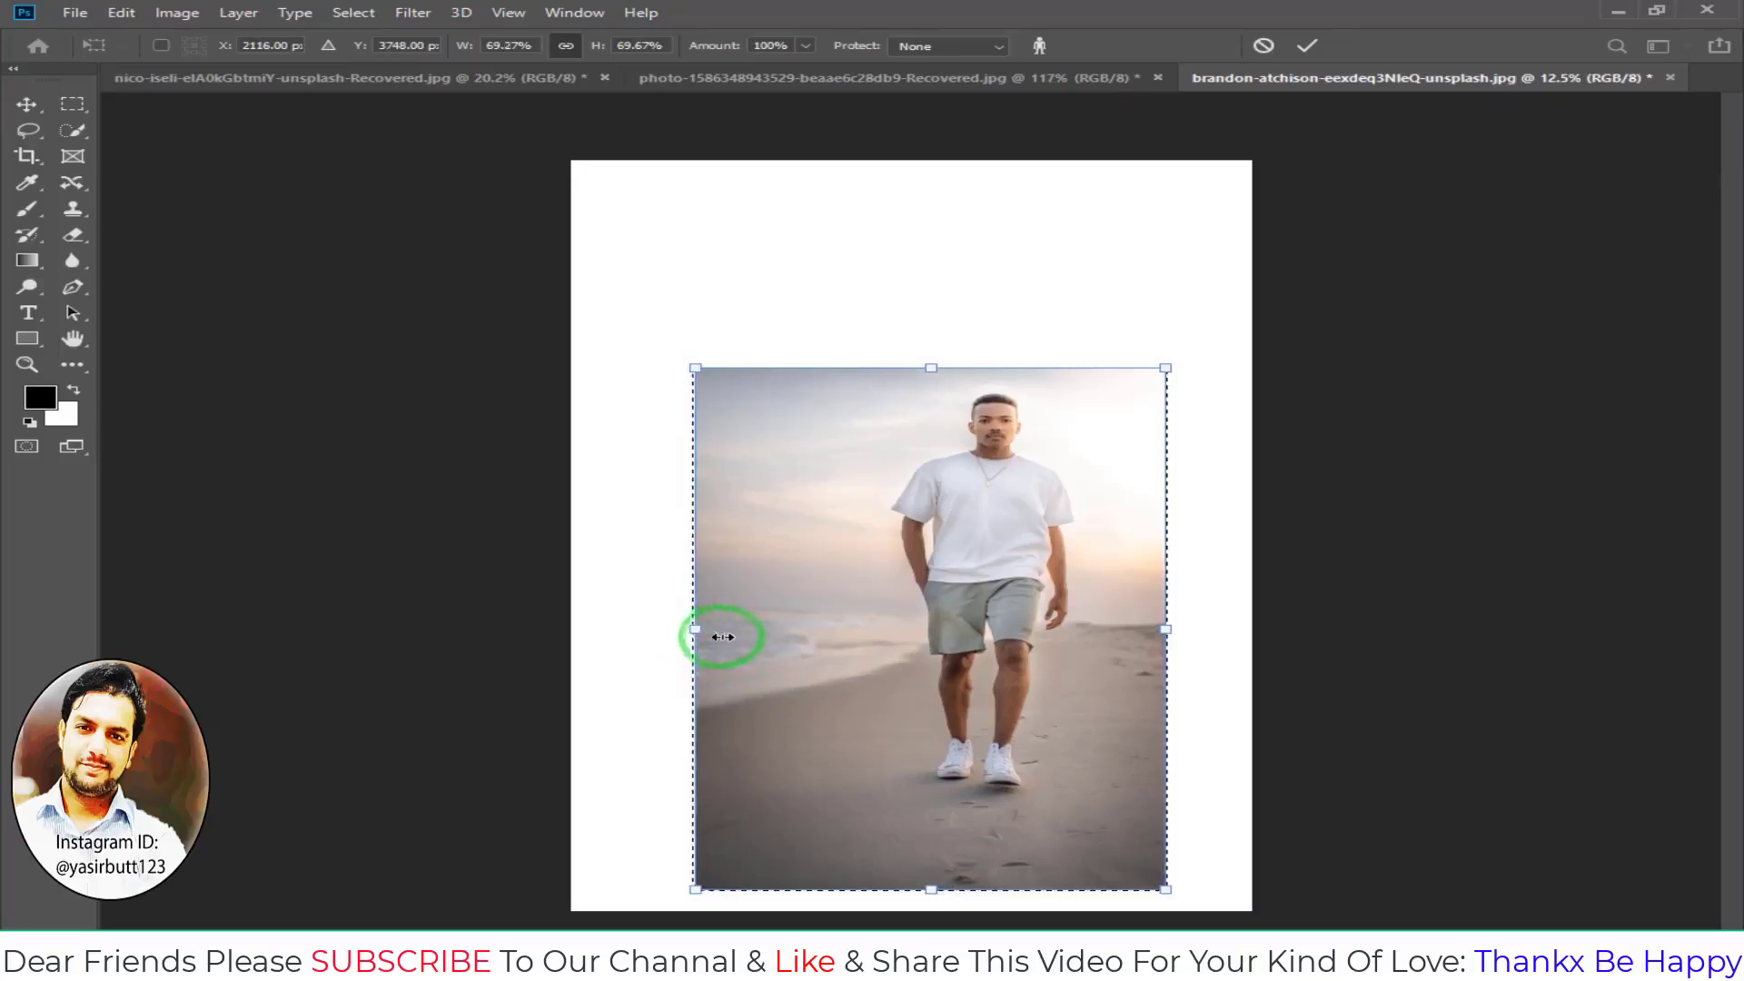
drag(695, 629, 811, 633)
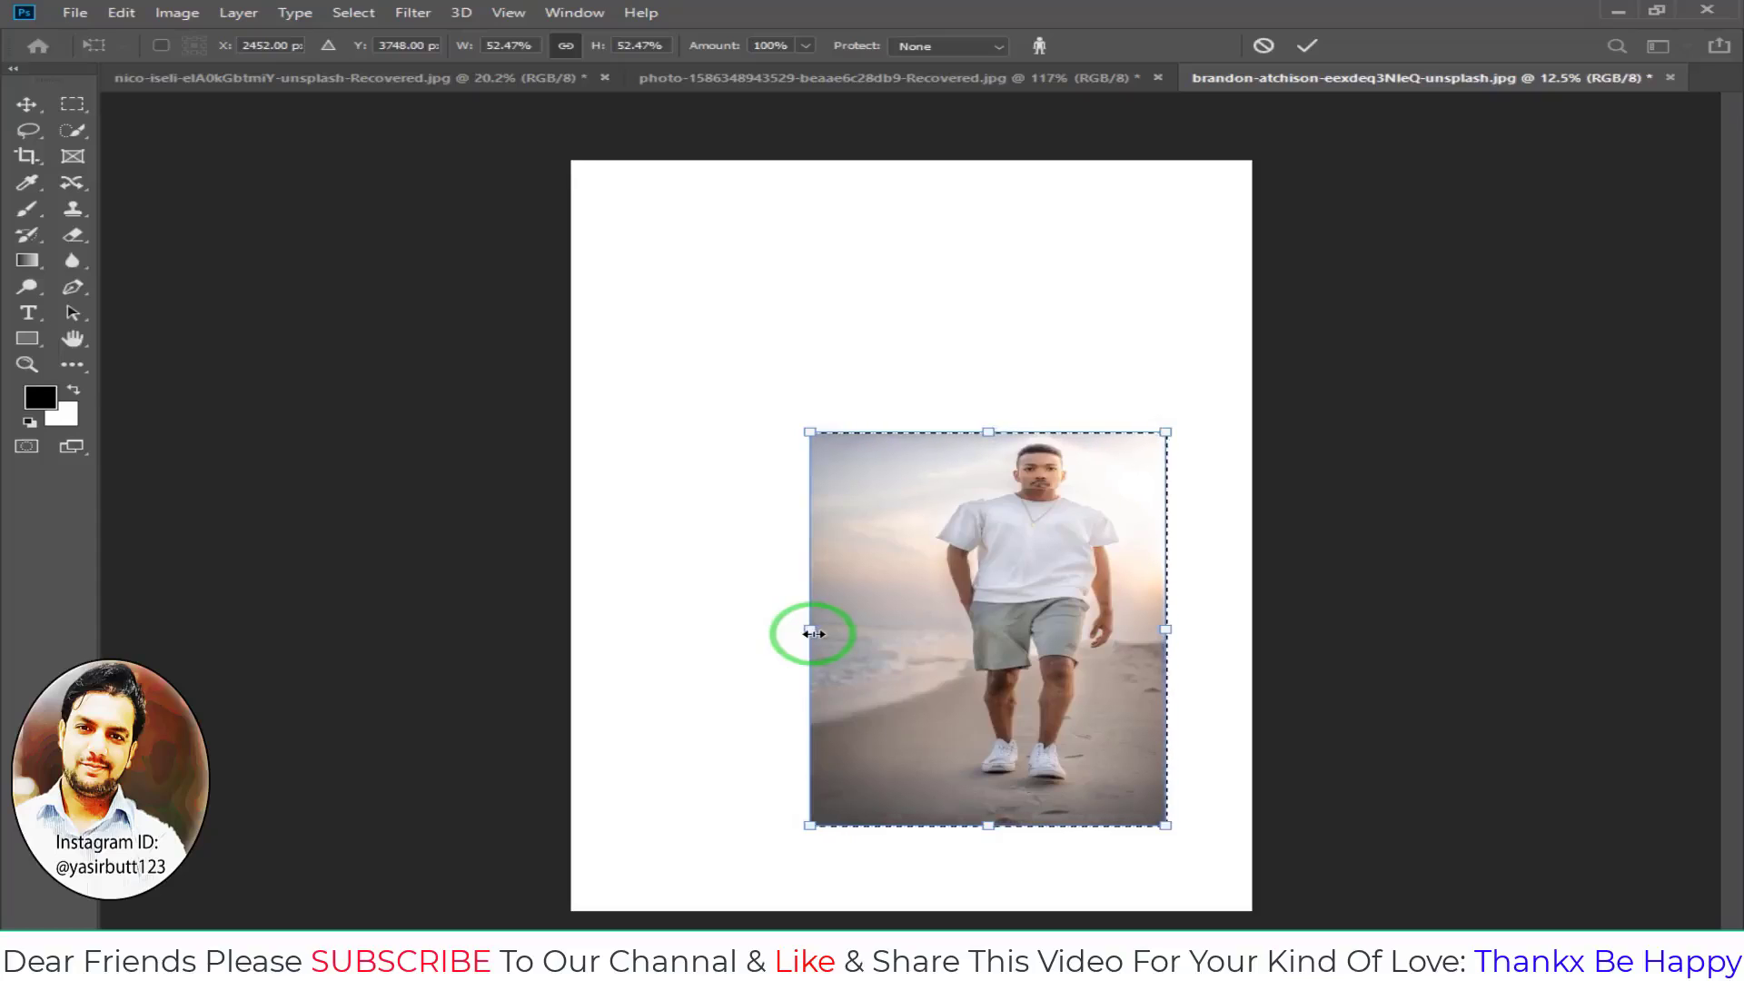
drag(814, 633, 934, 630)
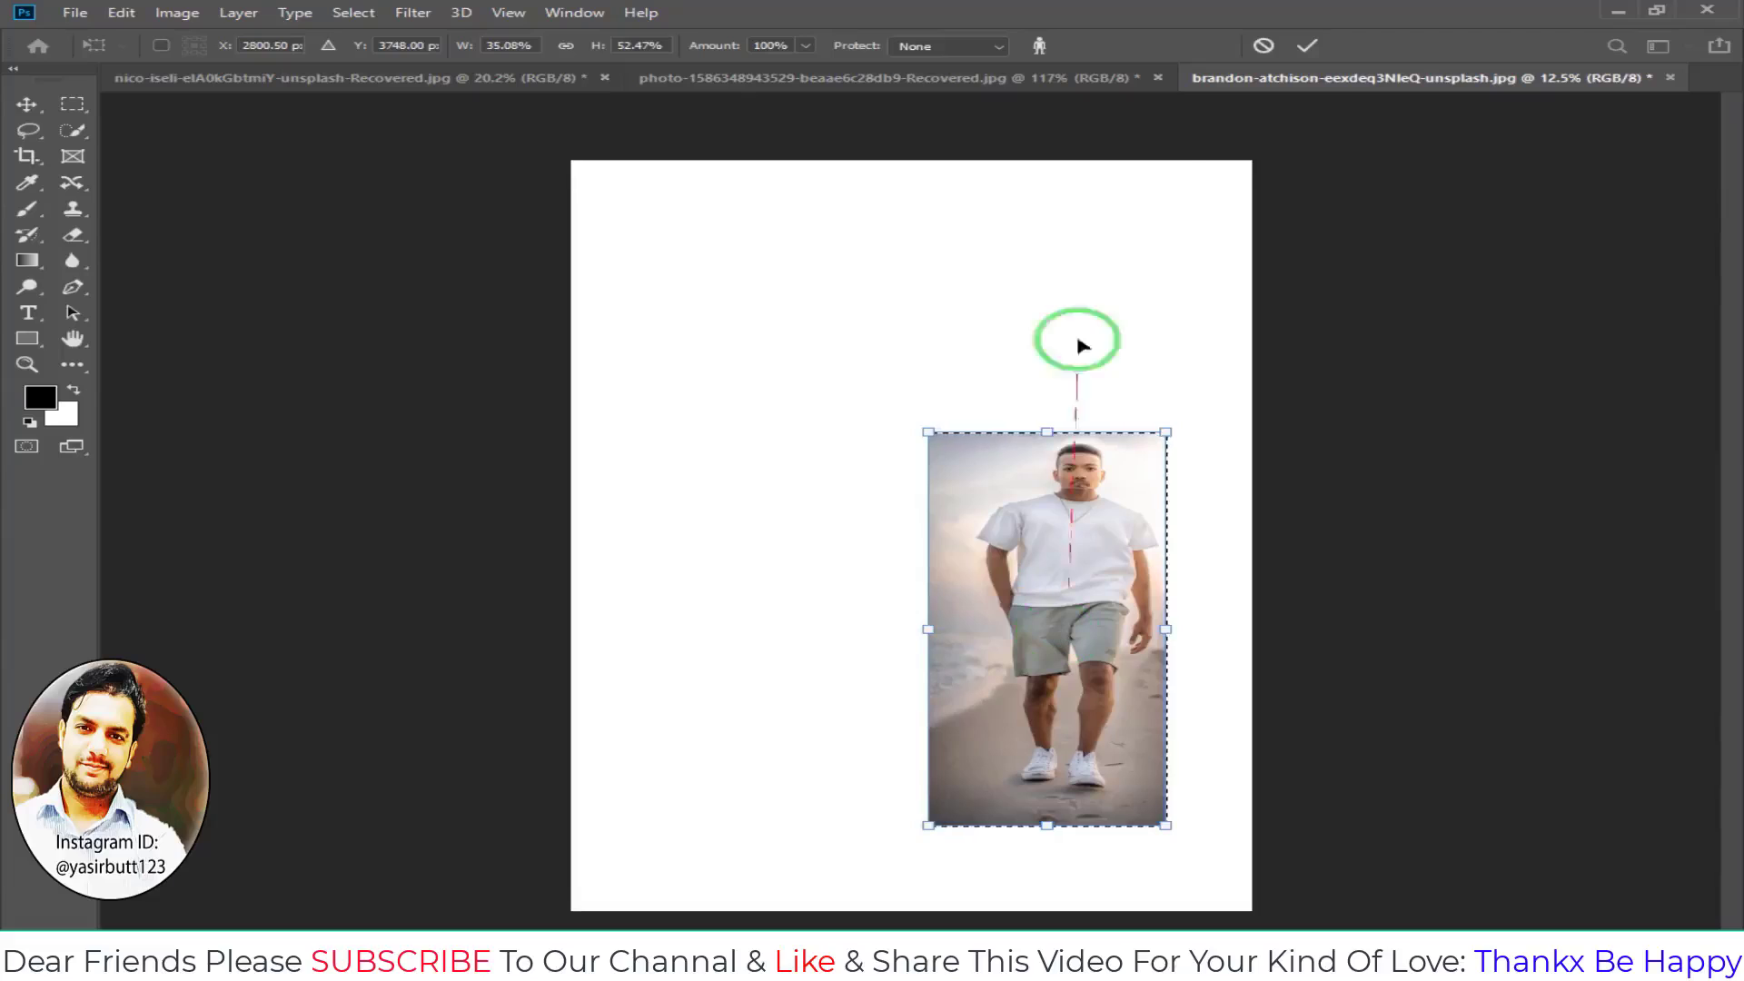
click(1305, 46)
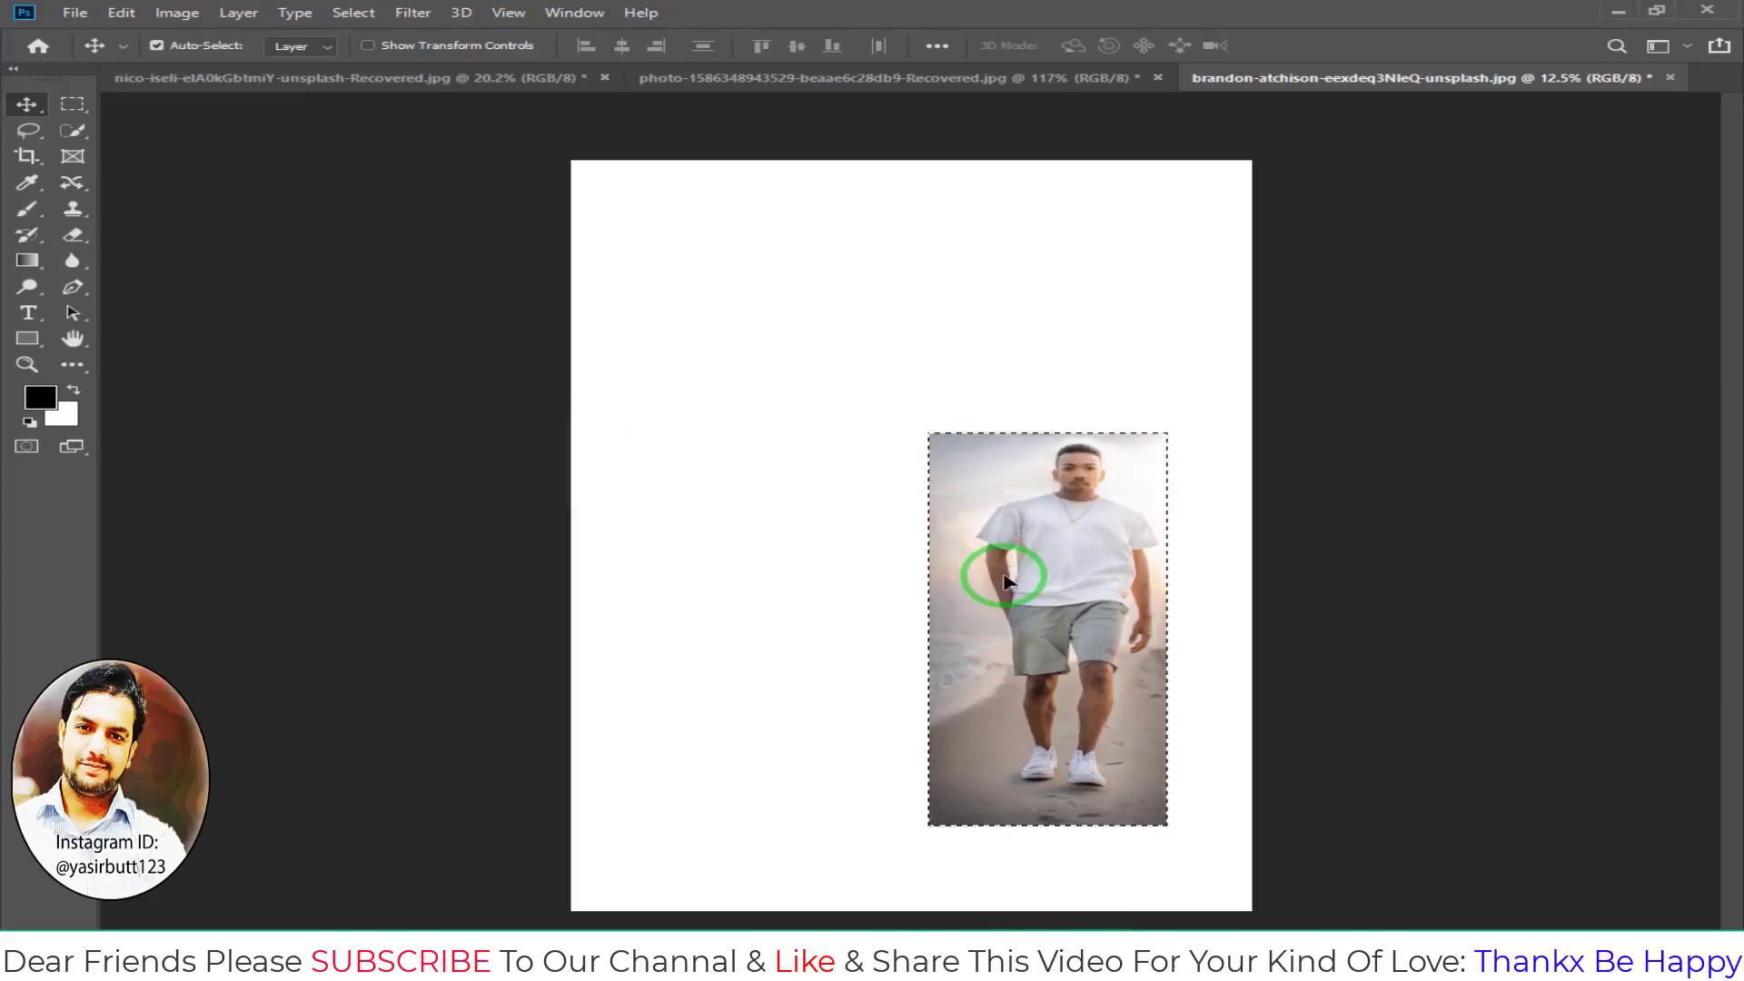
- Switch to the Rectangular Marquee and clear the selection on the scaled beach photo
scroll(1006, 581, up, 1)
key(m)
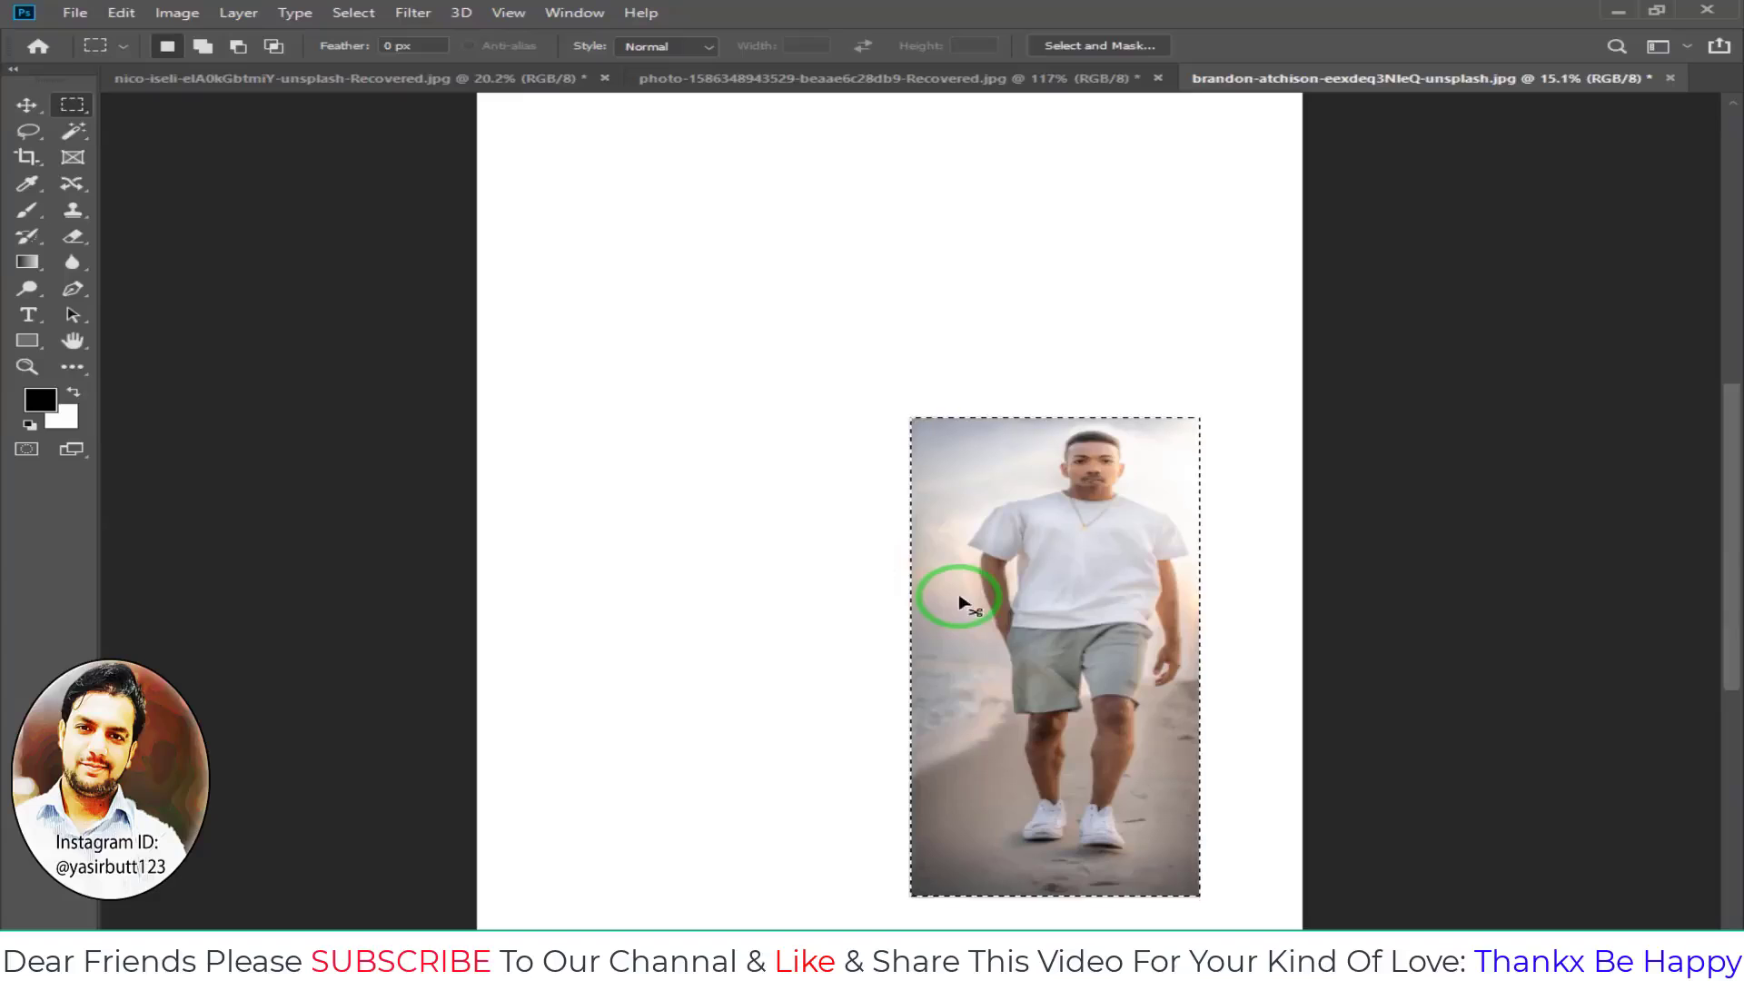
key(ctrl+d)
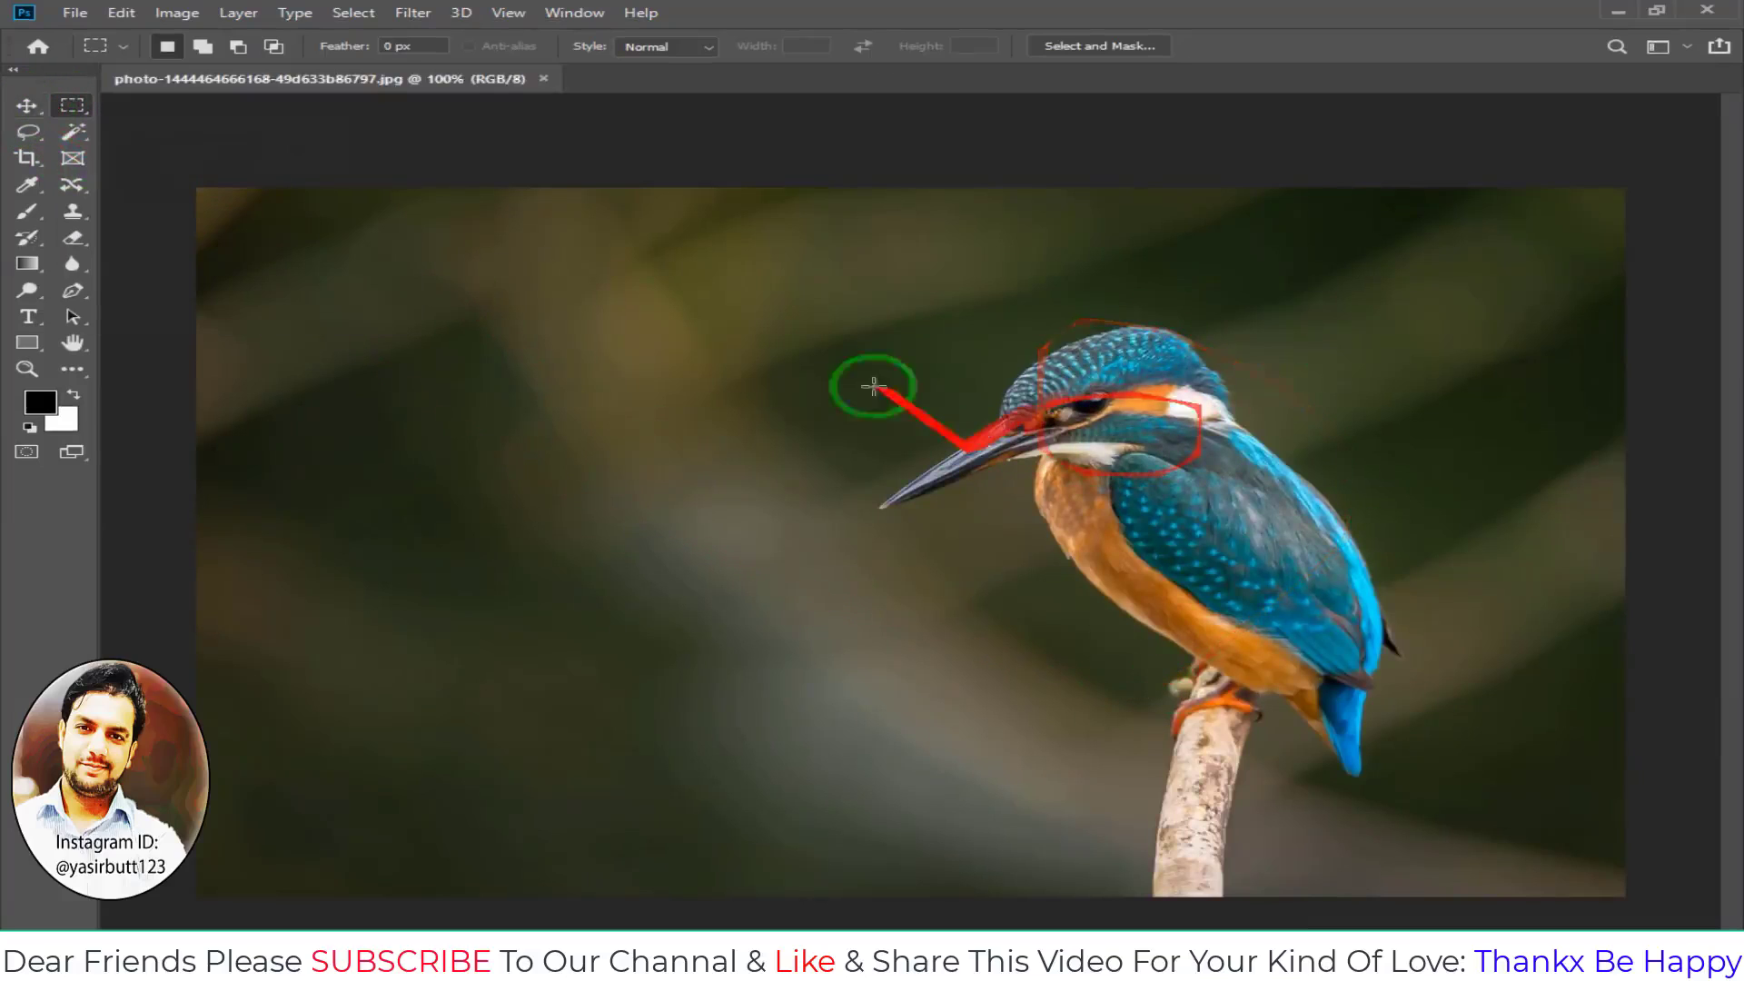
- Select the whole kingfisher photo and content-aware scale it narrower from the left, keeping the bird
key(ctrl+a)
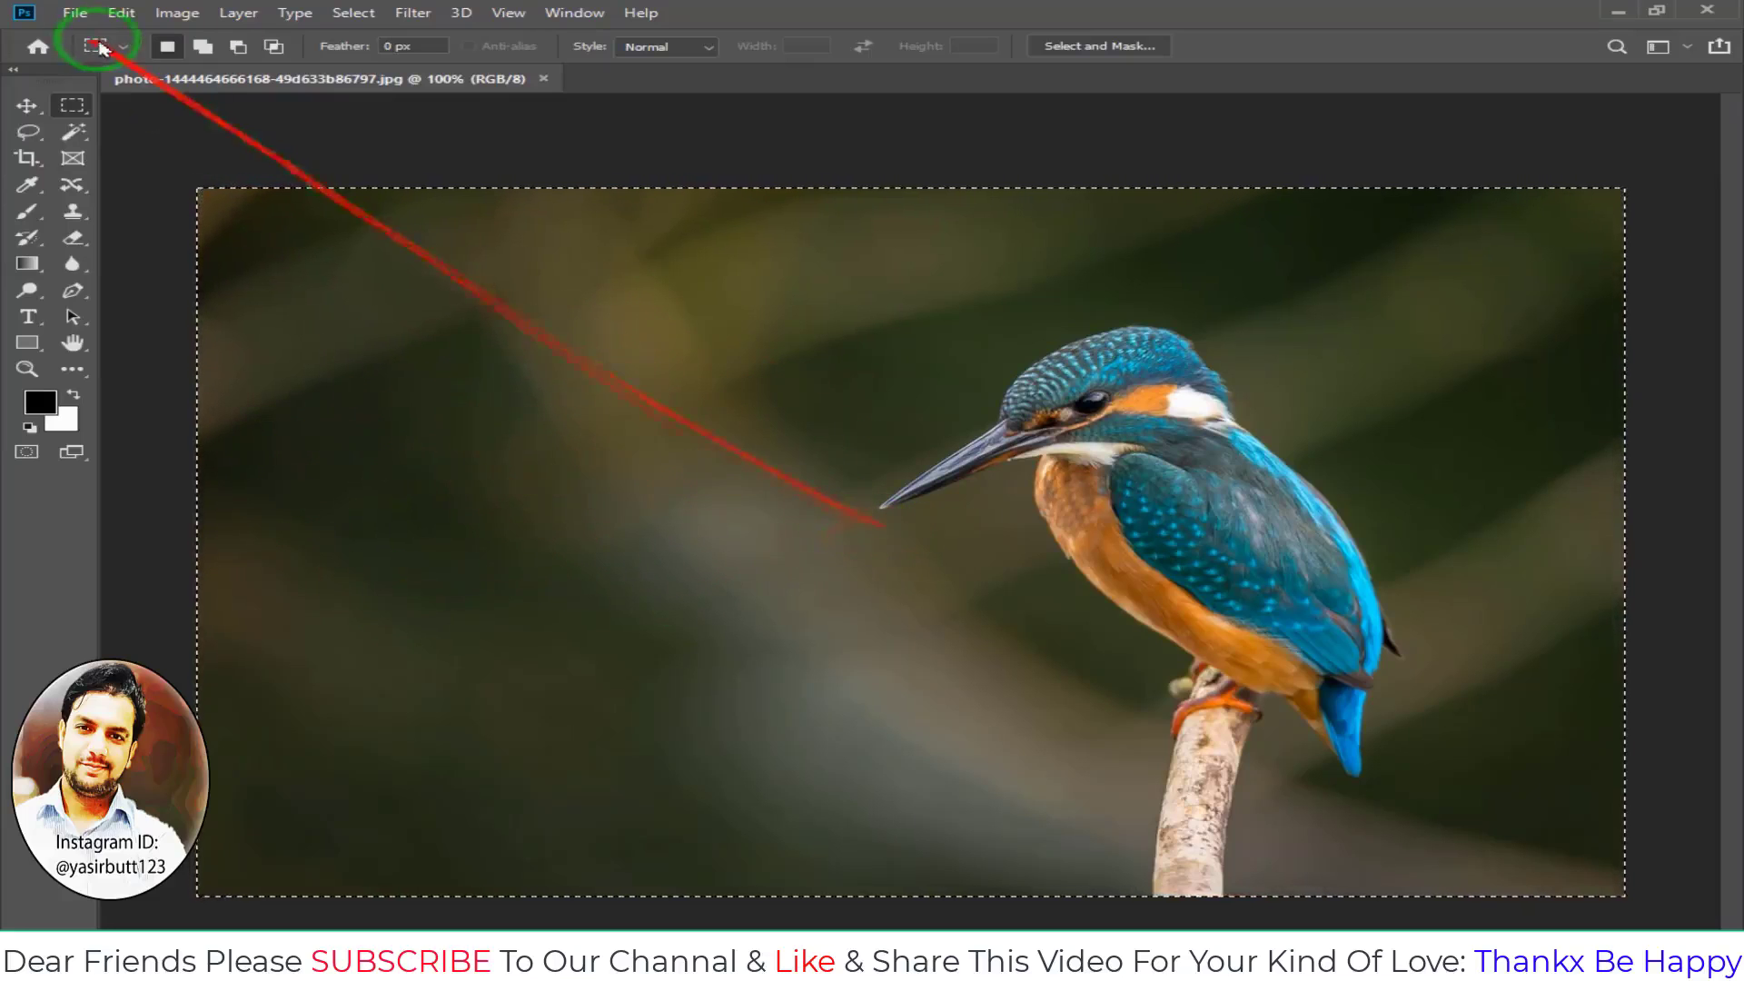
click(118, 14)
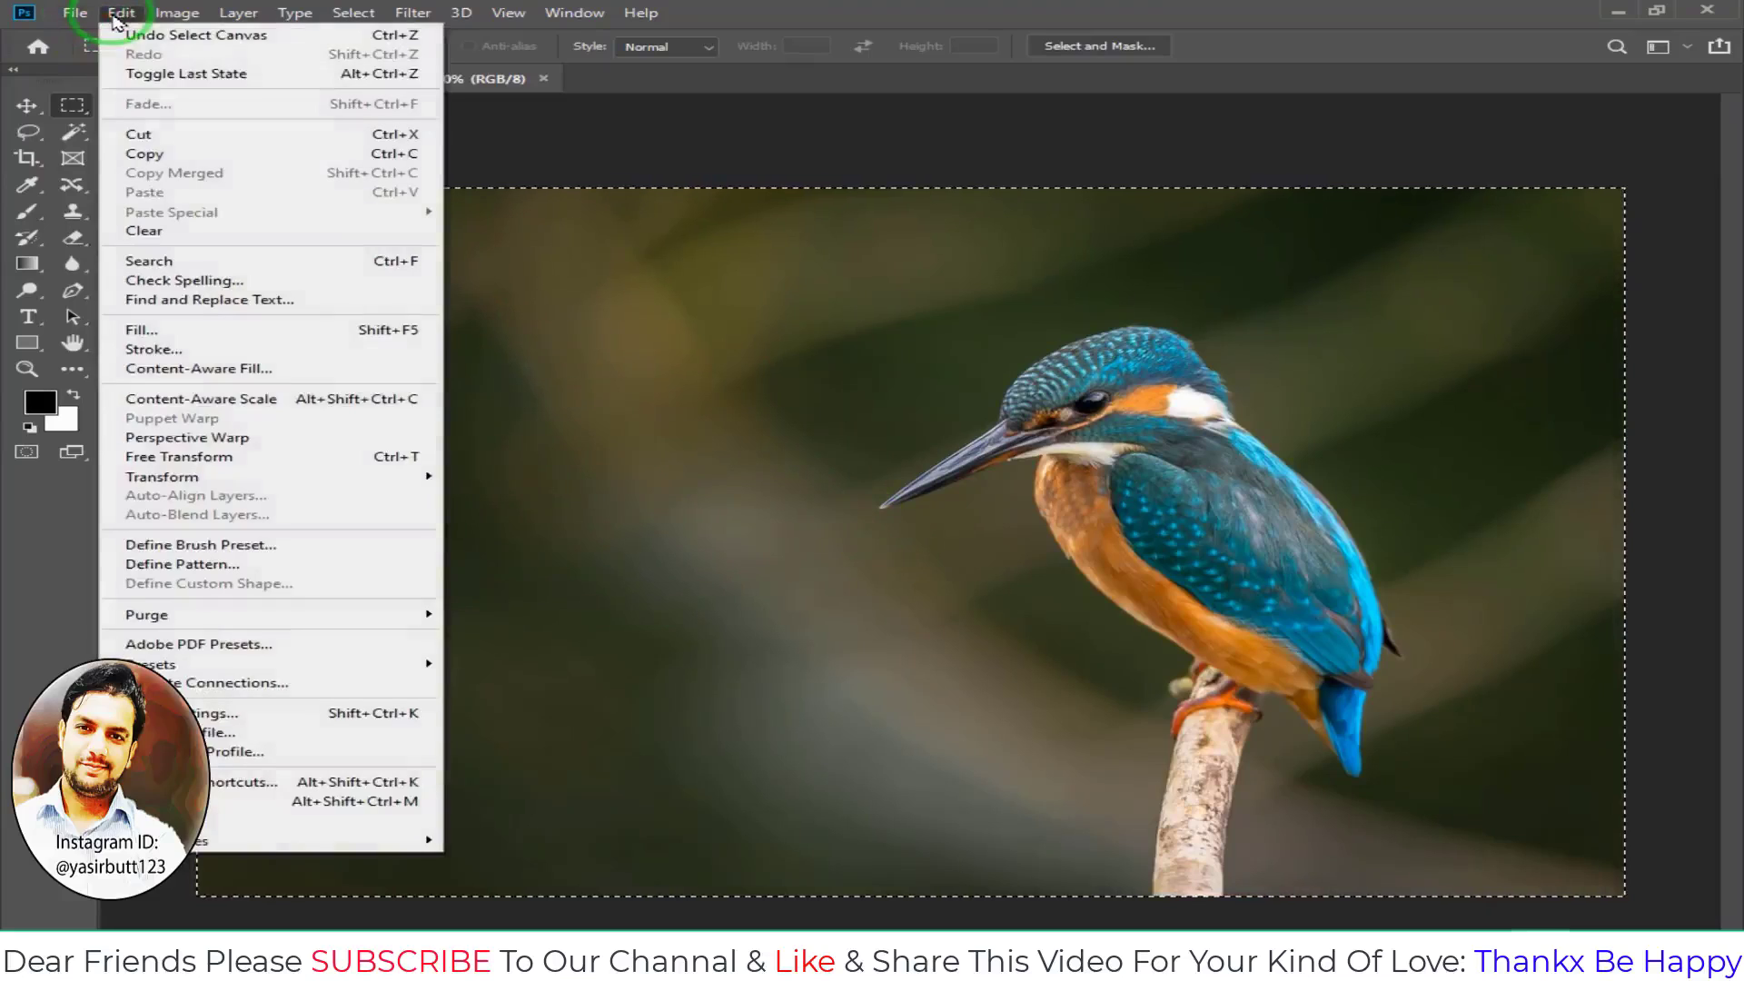
click(259, 399)
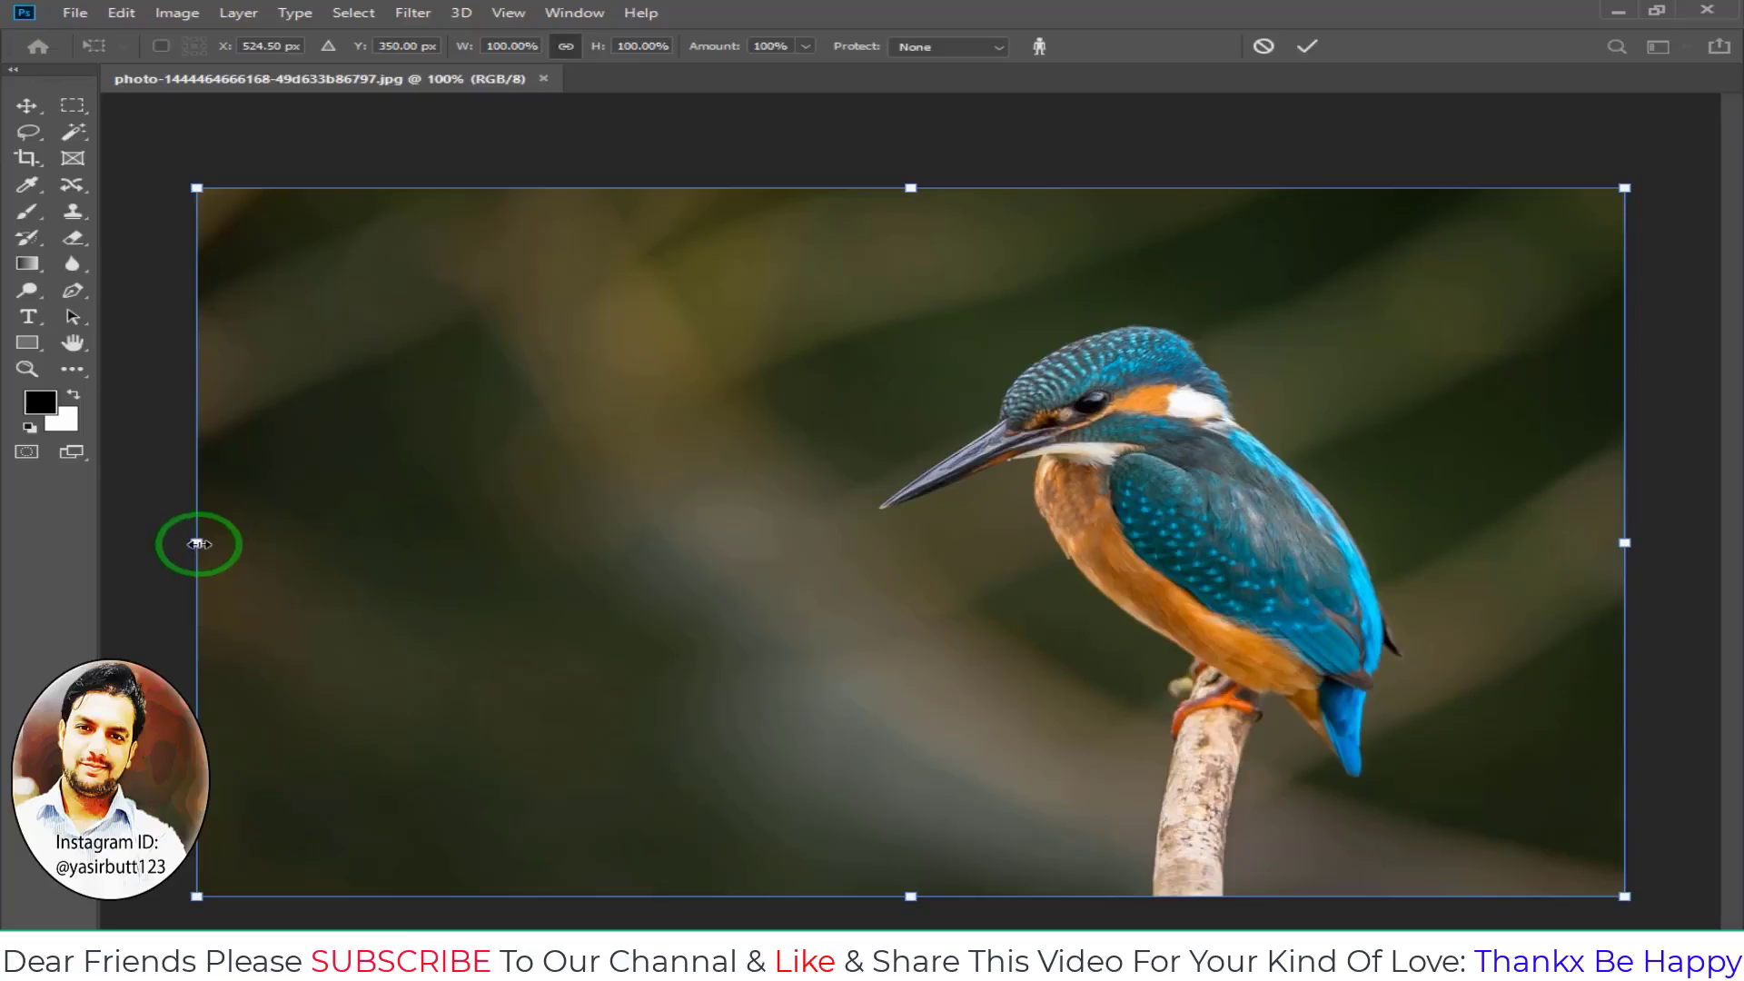
drag(197, 543, 1035, 542)
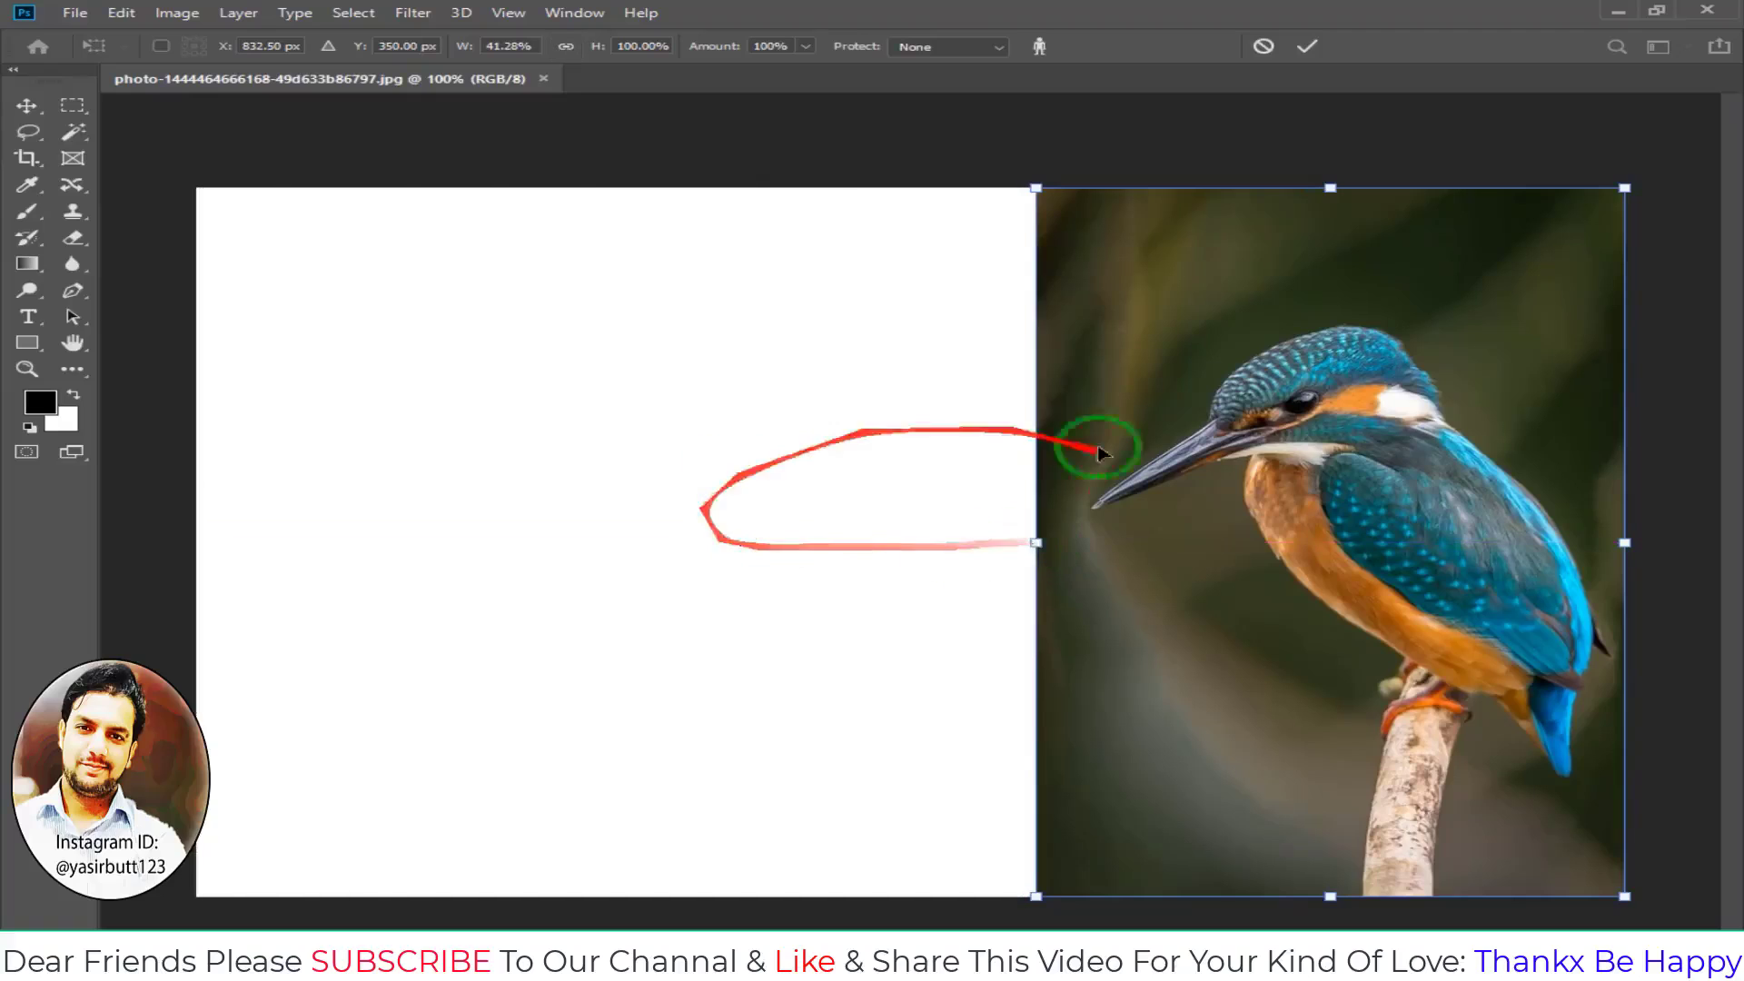
key(Return)
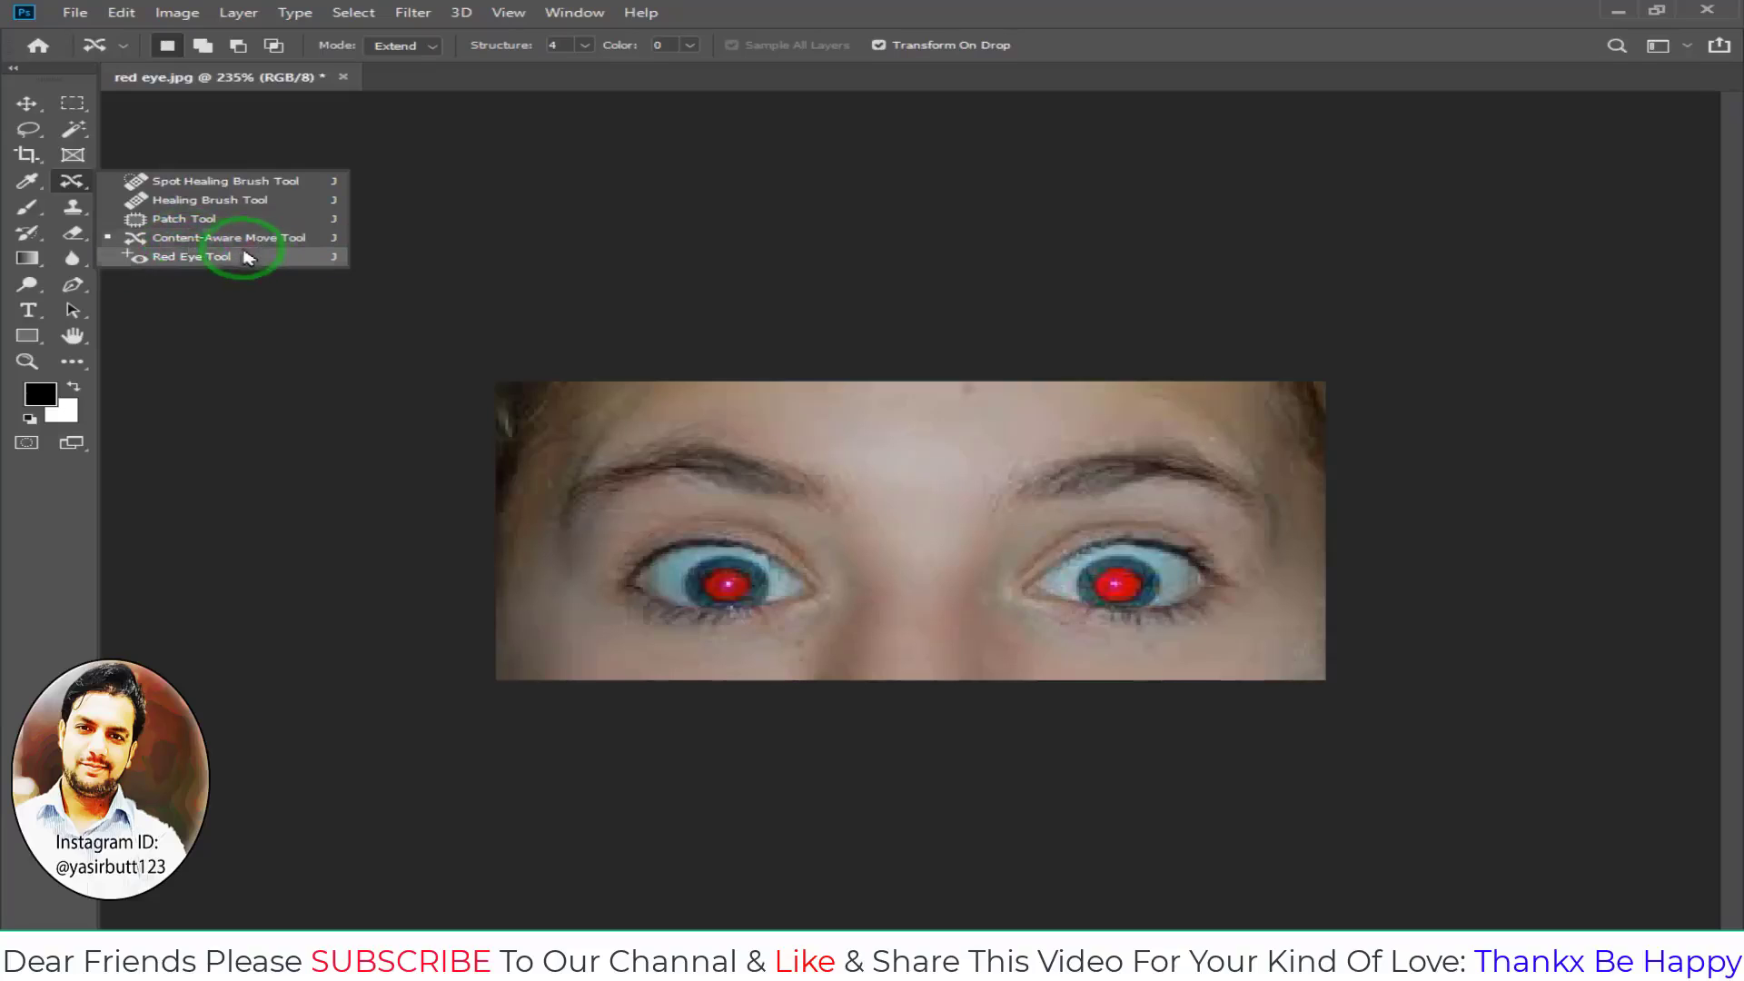
- Darken both red pupils with the Red Eye Tool at 50% pupil size and 50% darken amount
click(231, 257)
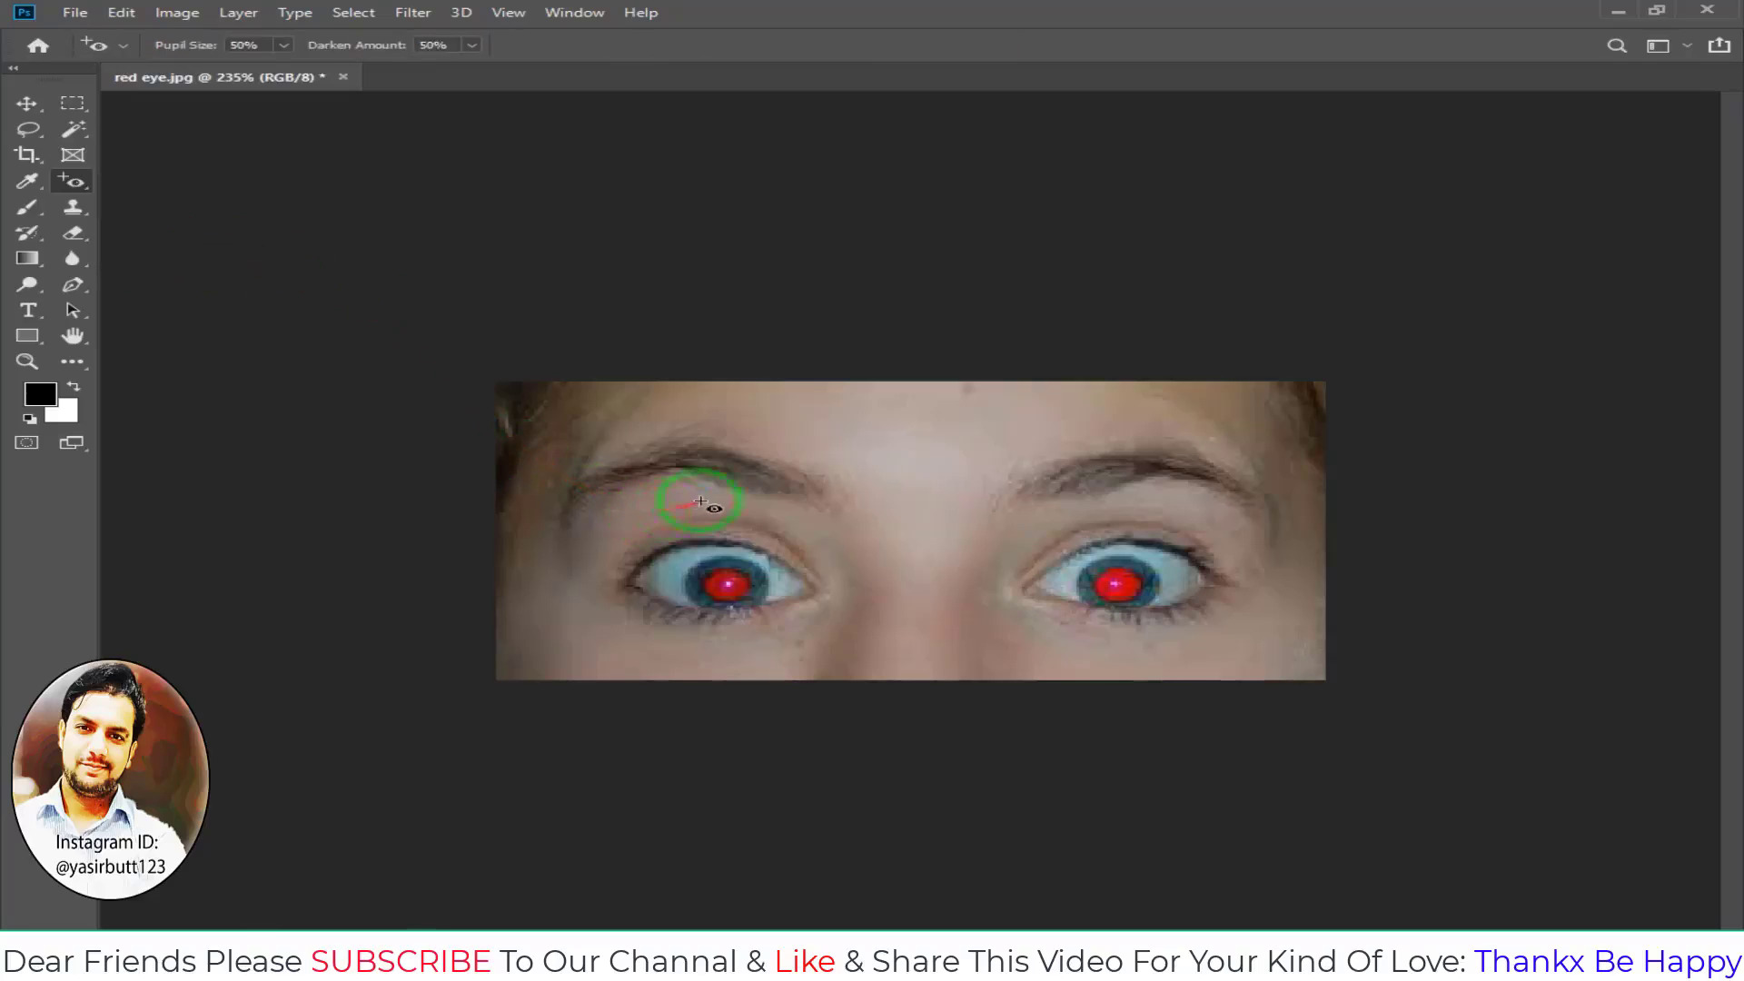
drag(591, 477, 842, 641)
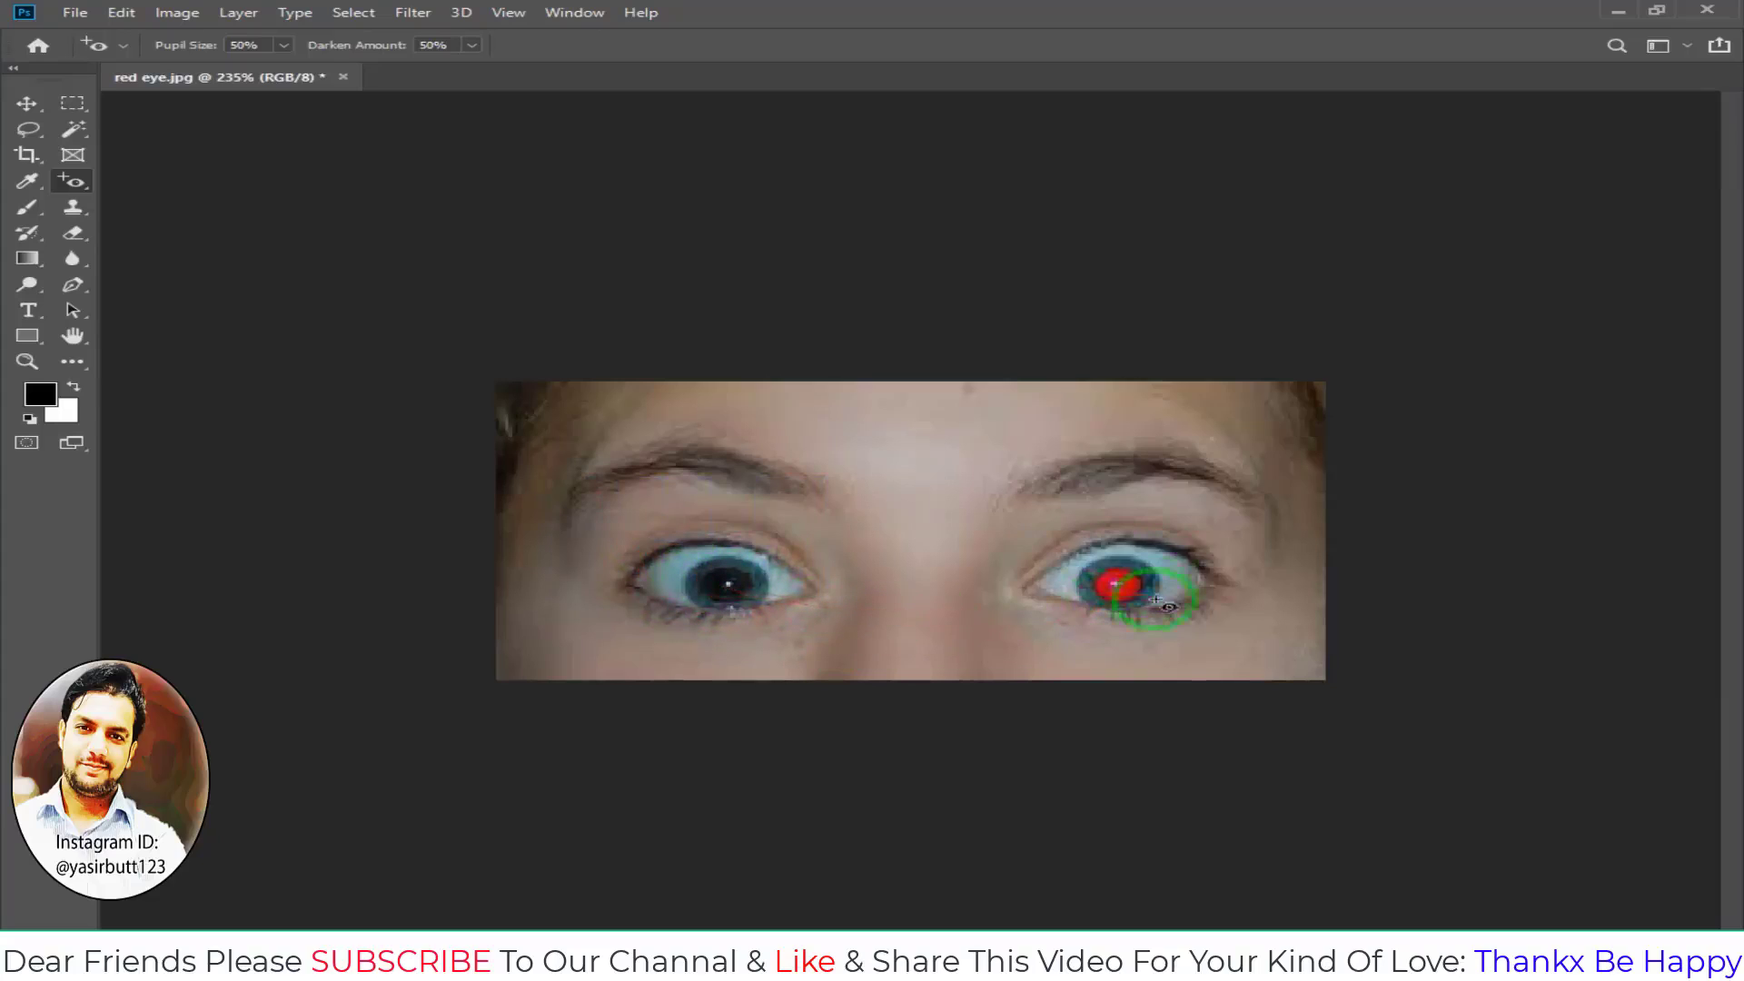
mouse_move(1037, 523)
mouse_down()
mouse_move(1118, 627)
mouse_move(1235, 652)
mouse_up()
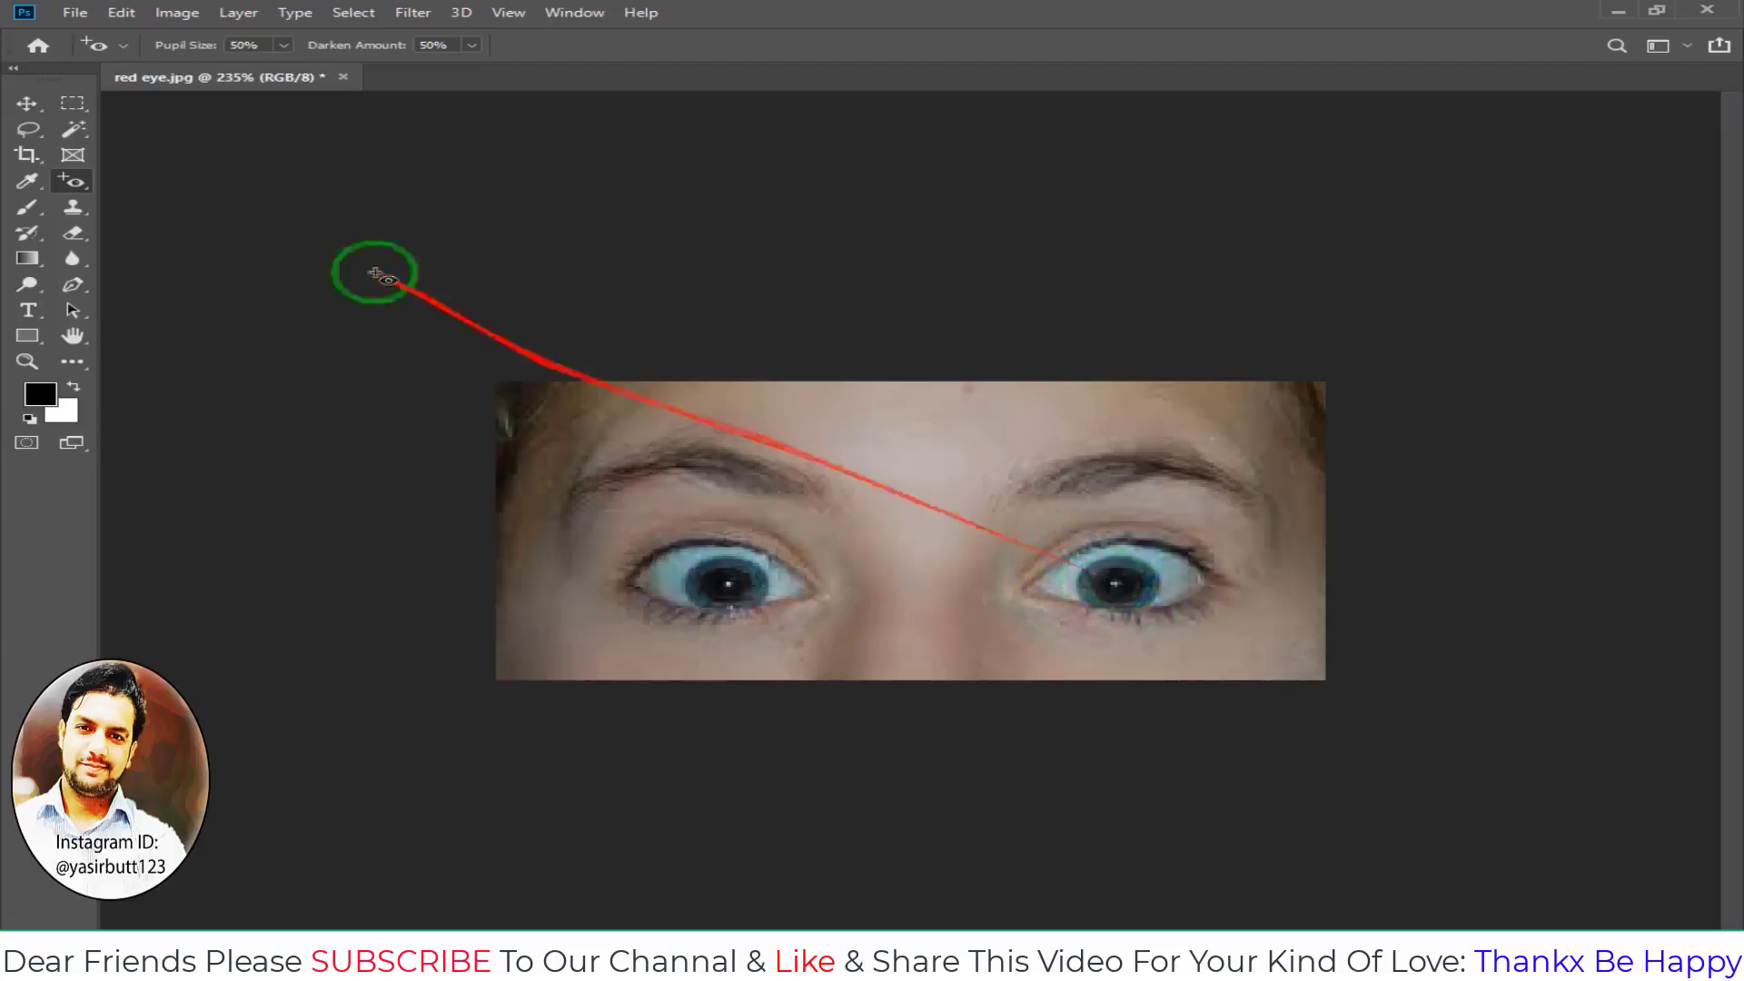
right_click(72, 182)
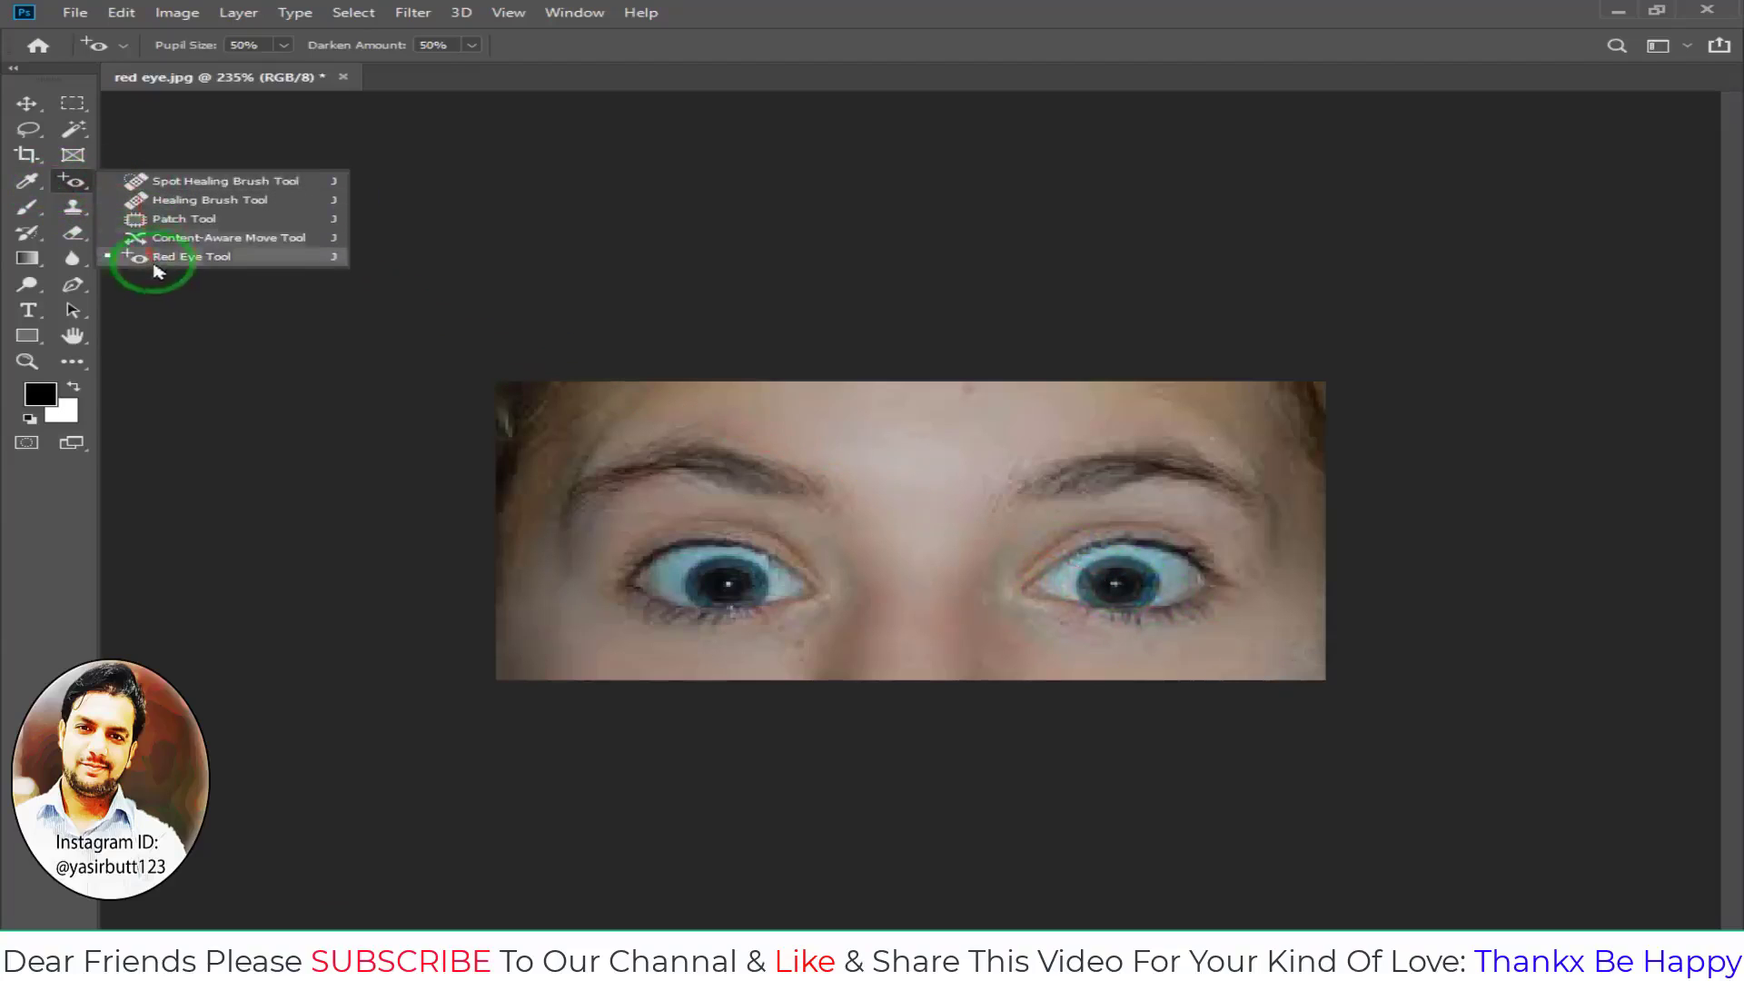